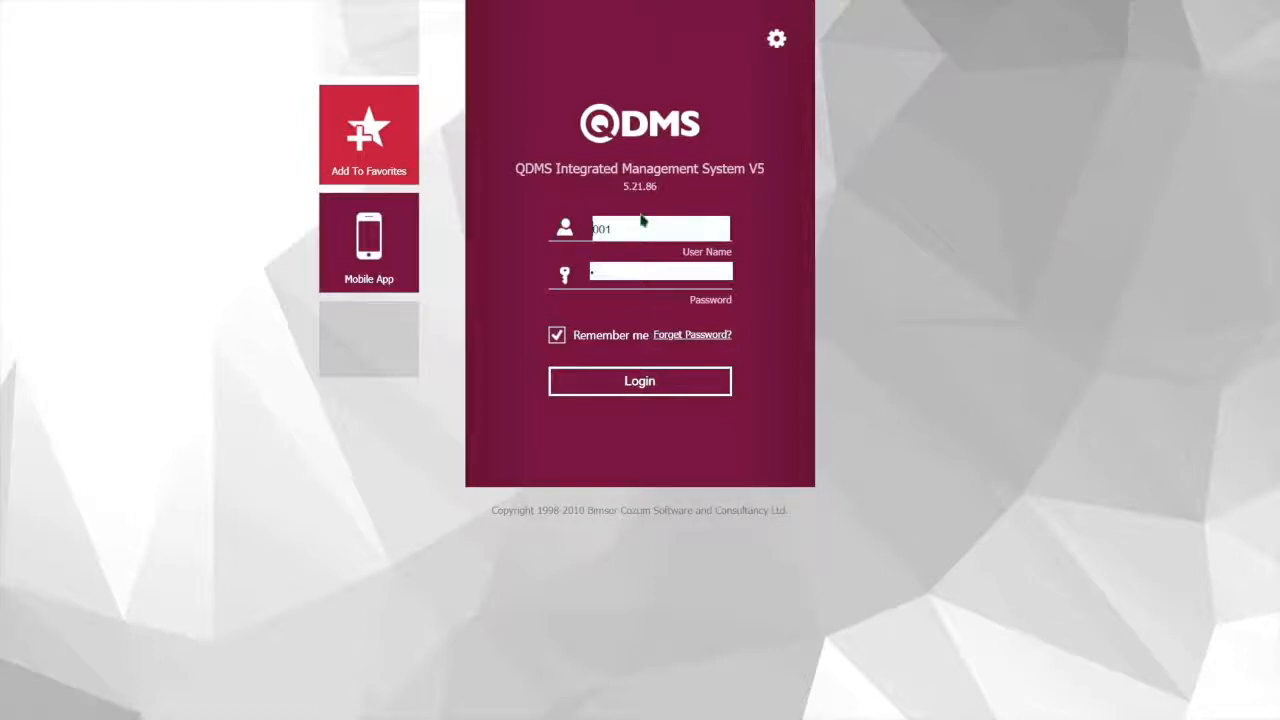
# Log in with the remembered credentials and look over the modules of the Integrated Management System
pyautogui.click(668, 386)
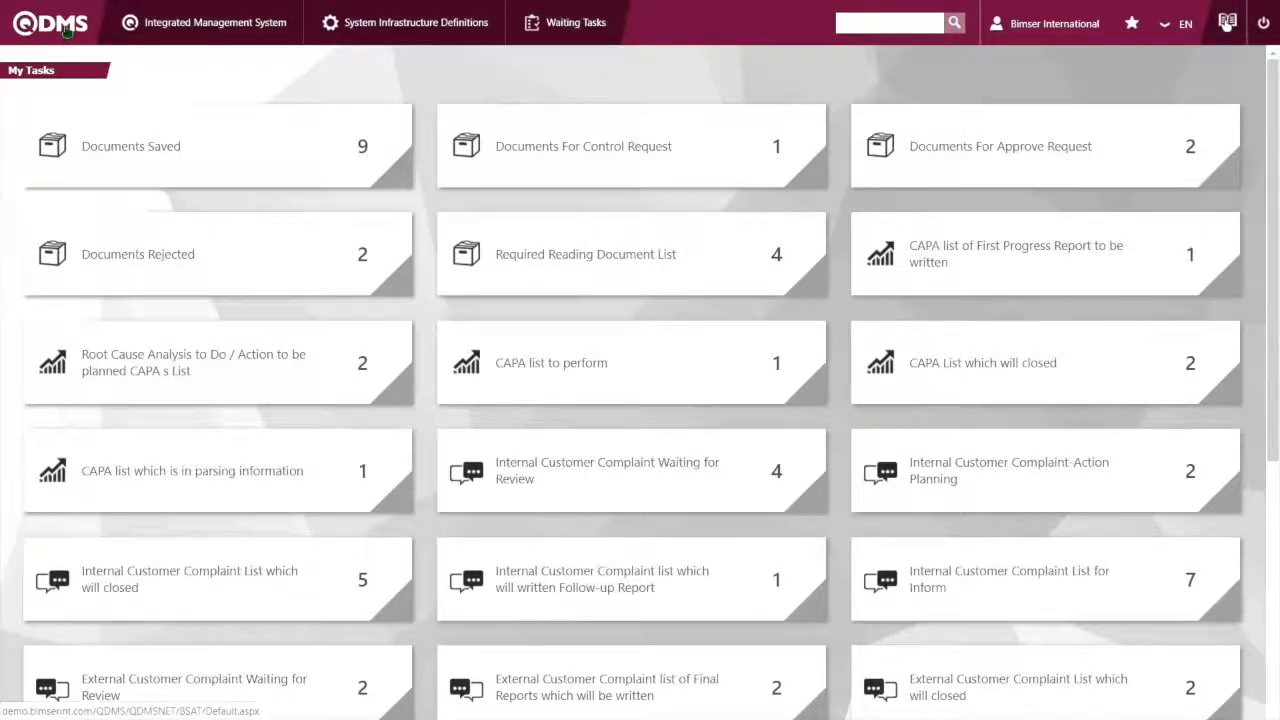
pyautogui.click(180, 16)
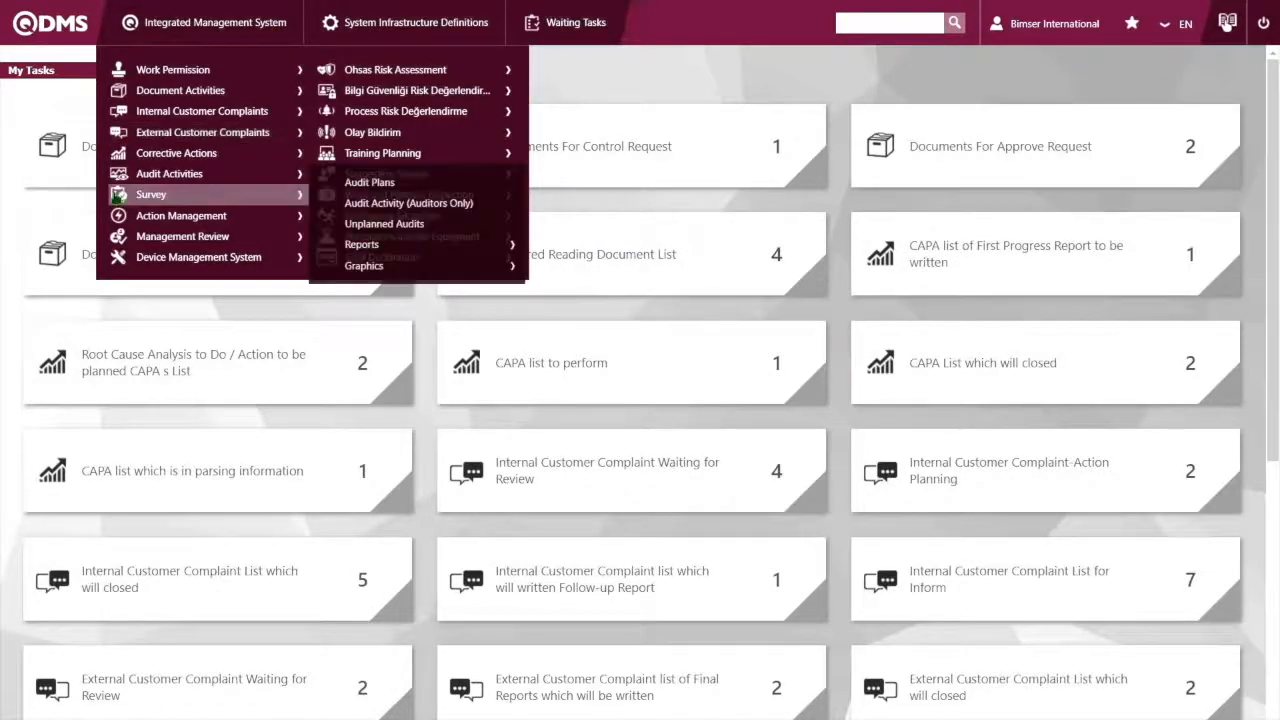
pyautogui.moveTo(113, 240)
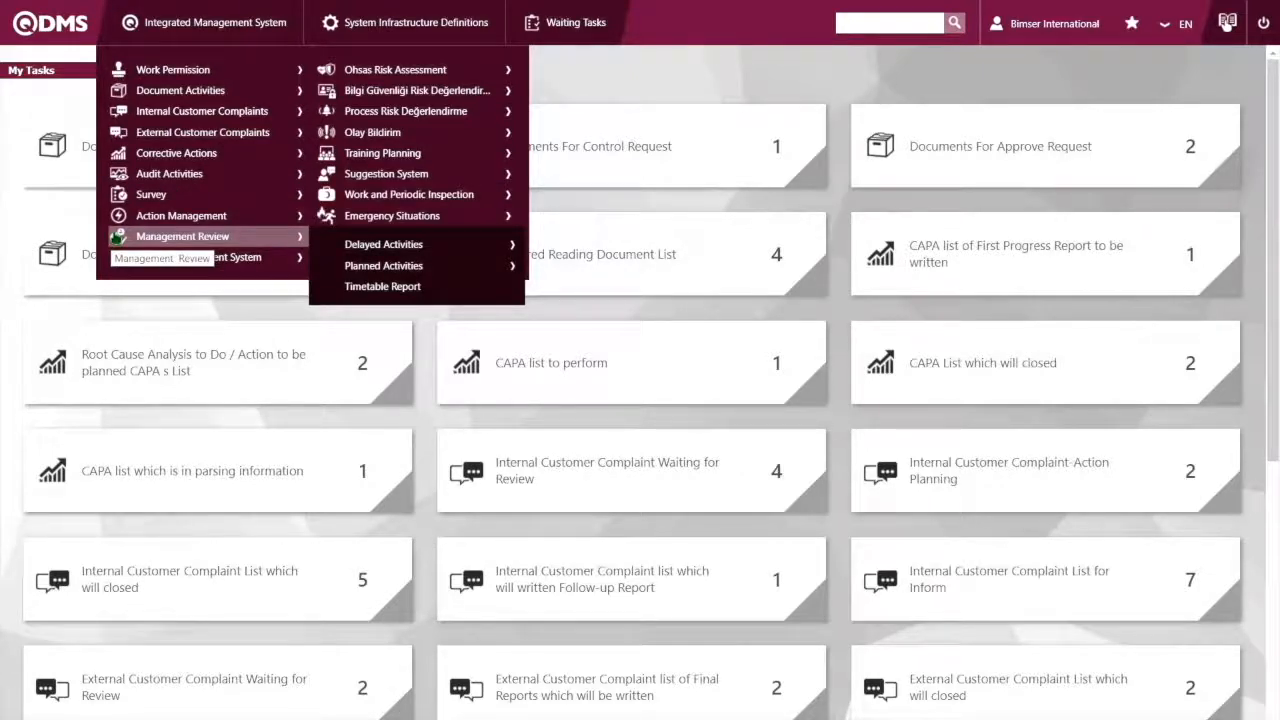
pyautogui.click(399, 28)
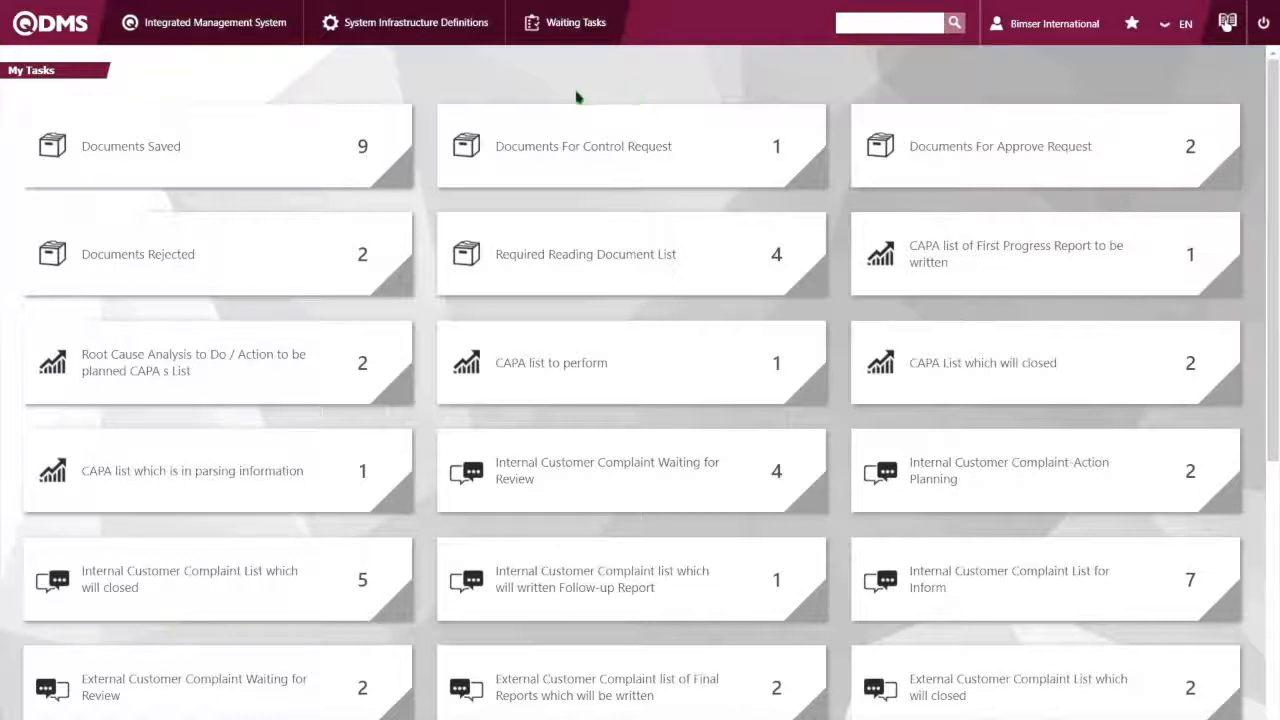
# Open the Document Viewer from the document activities to look at the folder tree
pyautogui.click(197, 30)
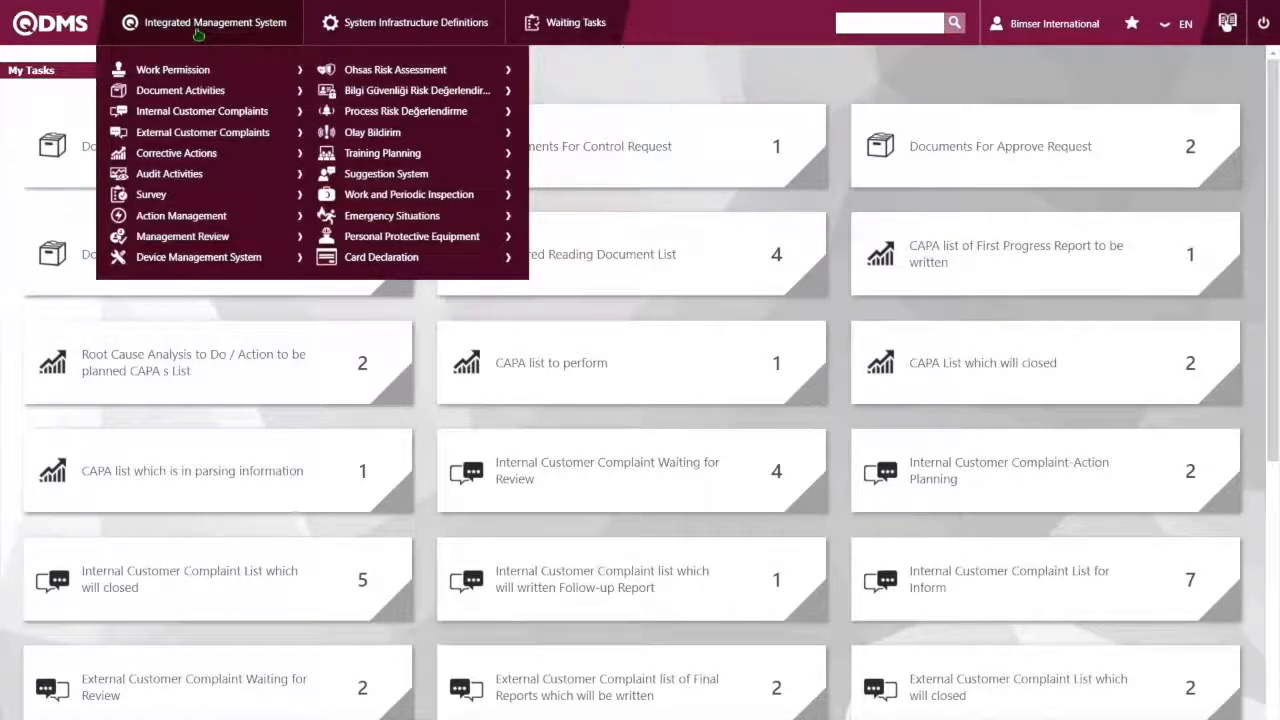
pyautogui.moveTo(200, 95)
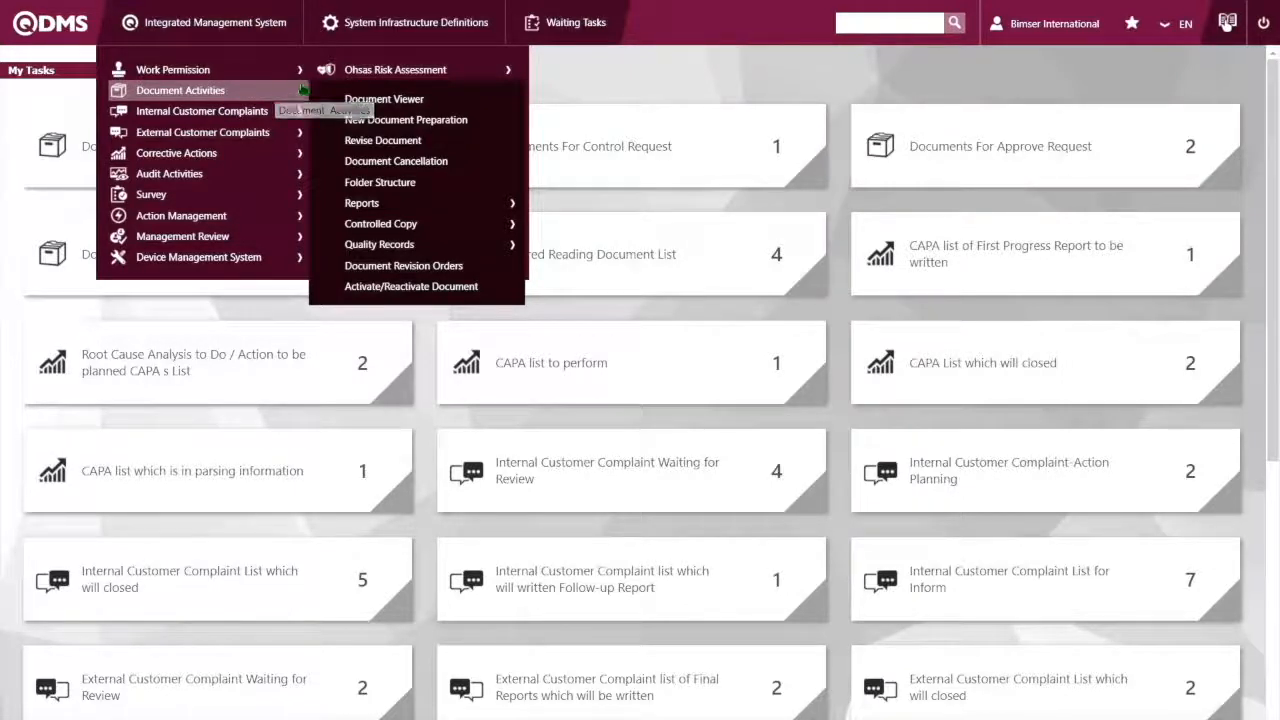
pyautogui.click(383, 100)
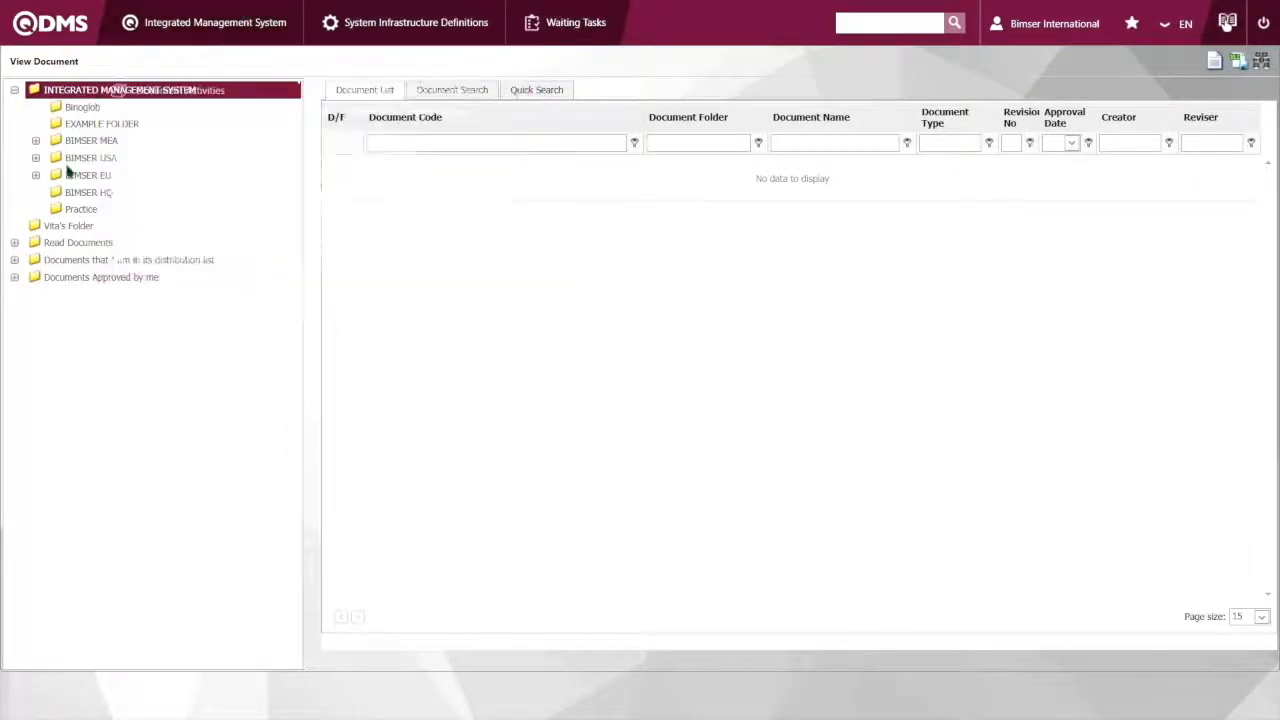
# Start preparing a new document in the 4204-Practice folder
pyautogui.moveTo(190, 42)
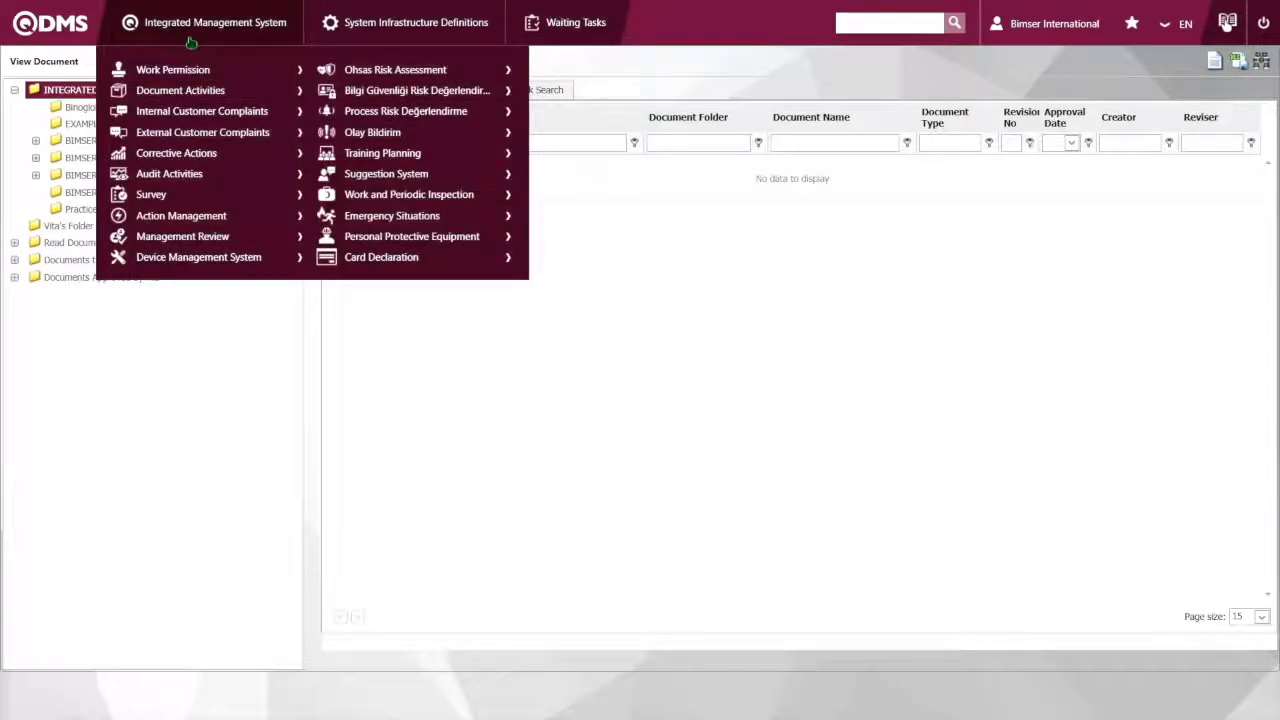
pyautogui.moveTo(251, 94)
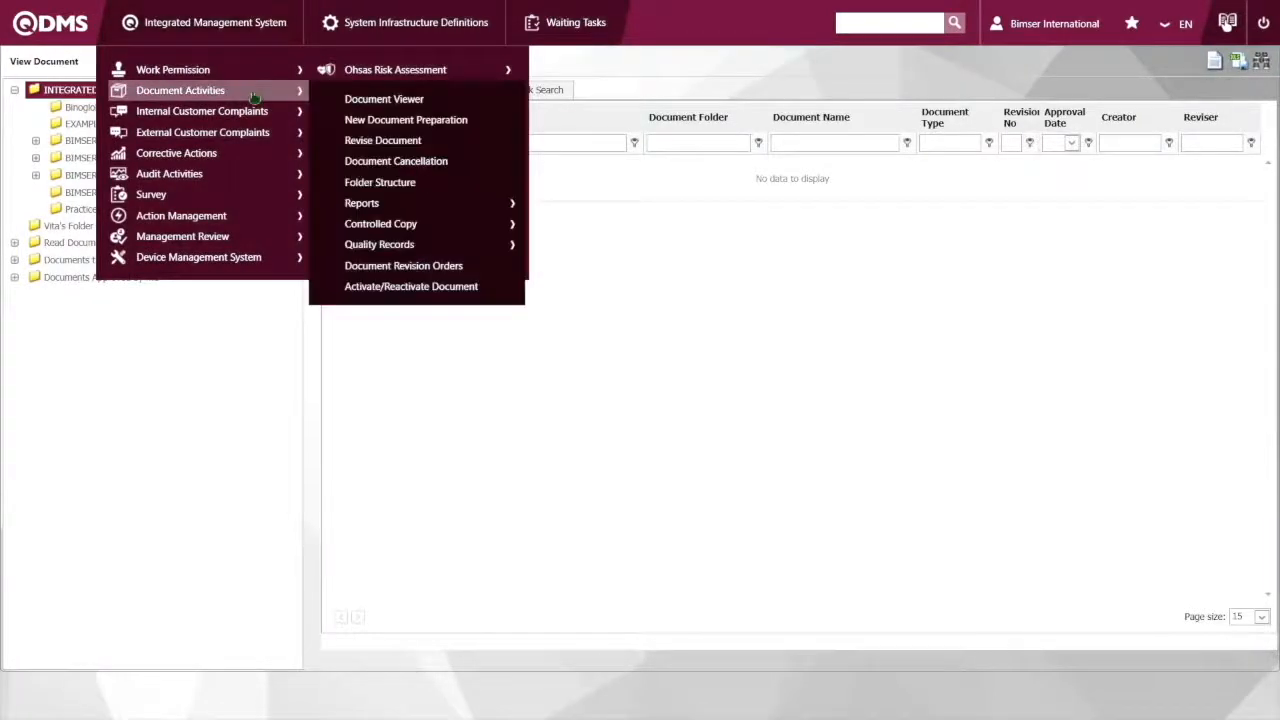
pyautogui.click(385, 122)
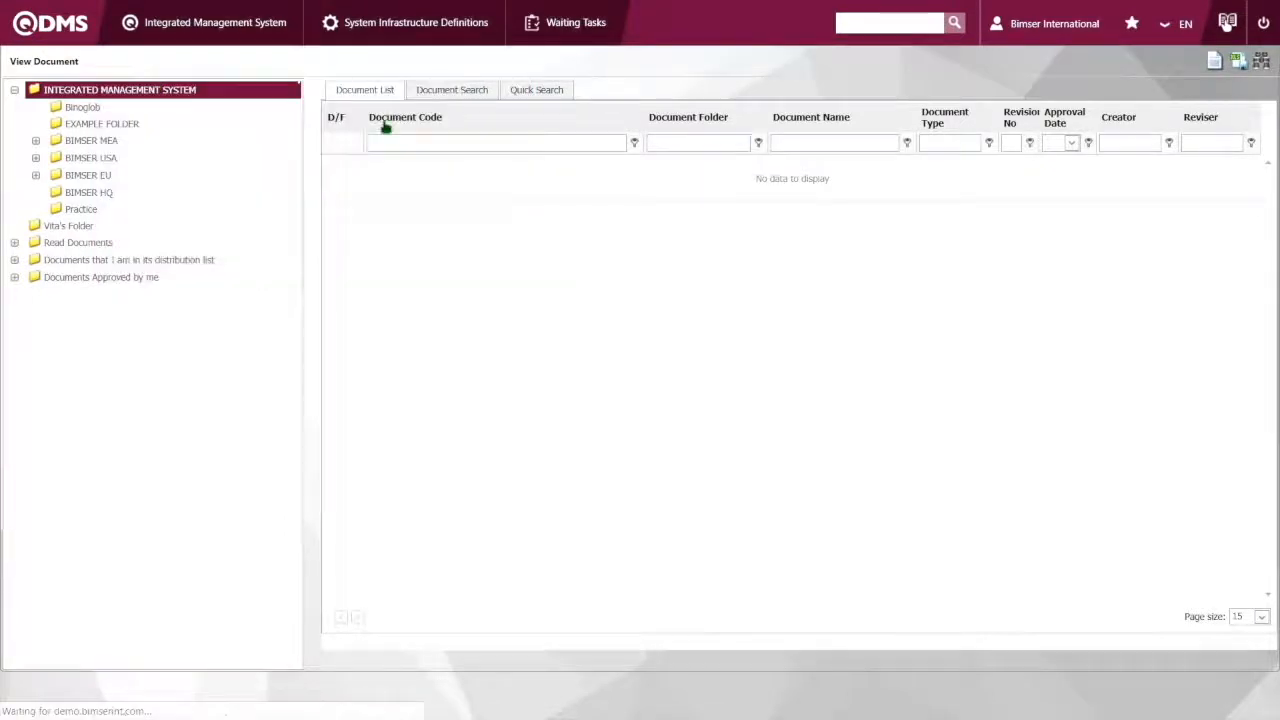
pyautogui.moveTo(186, 41)
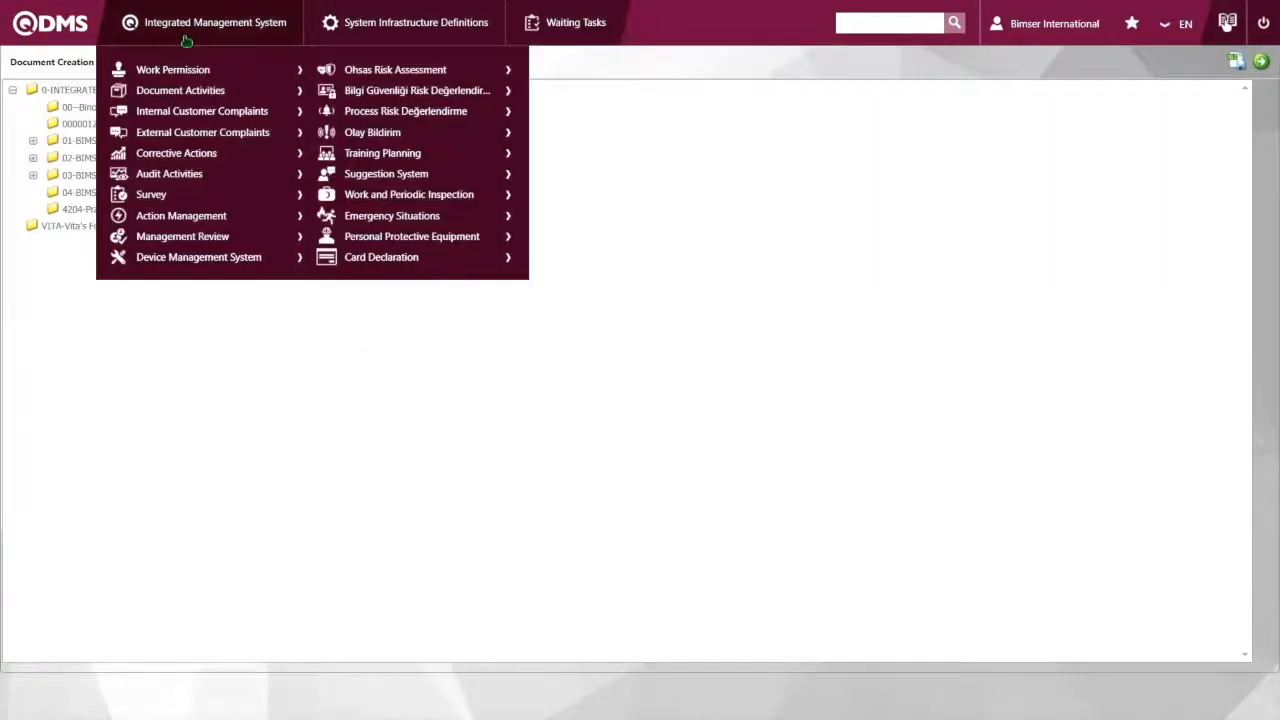
pyautogui.moveTo(239, 101)
pyautogui.click(365, 121)
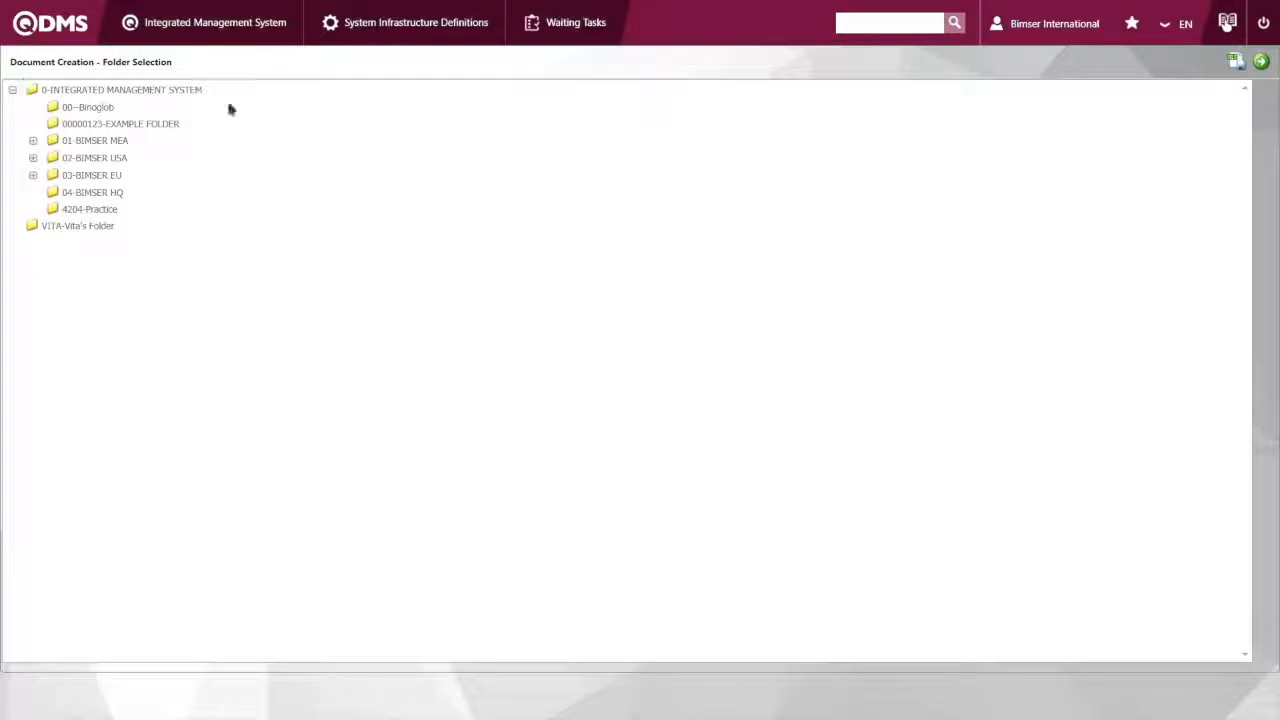
pyautogui.click(77, 215)
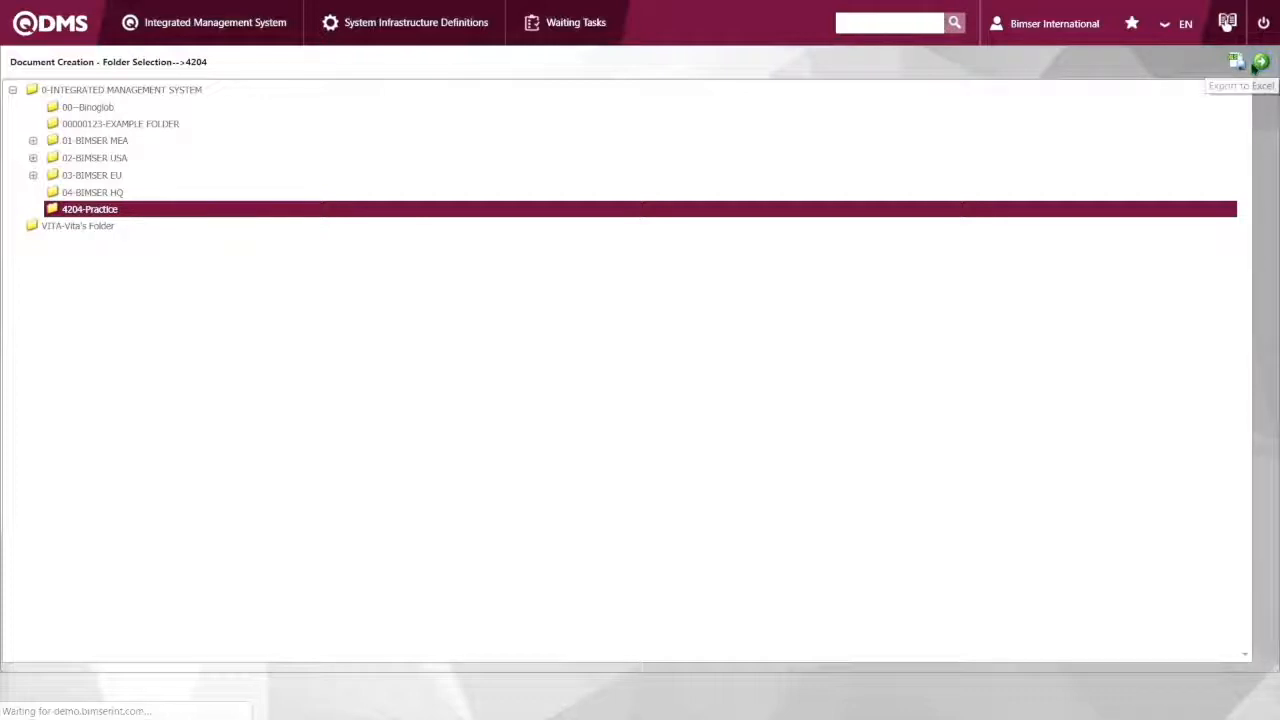
pyautogui.click(1261, 63)
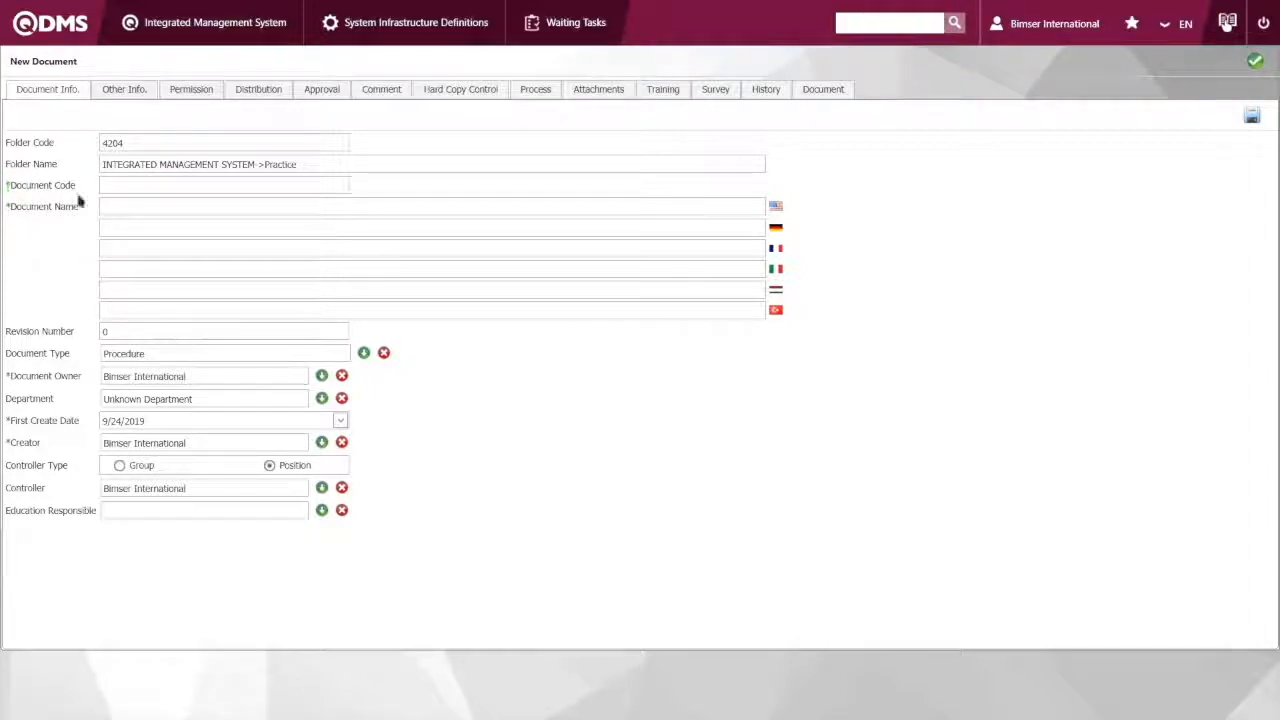
# Set the new document's code to demoTask222
pyautogui.click(131, 188)
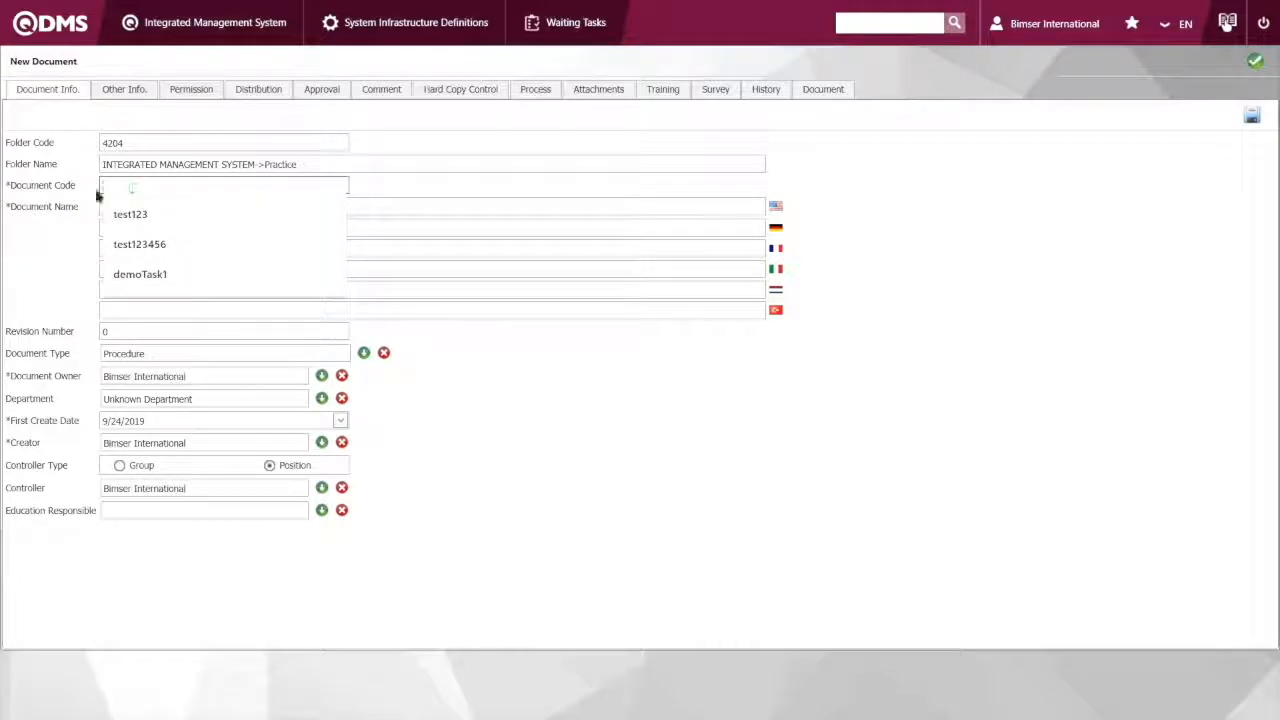
pyautogui.click(136, 182)
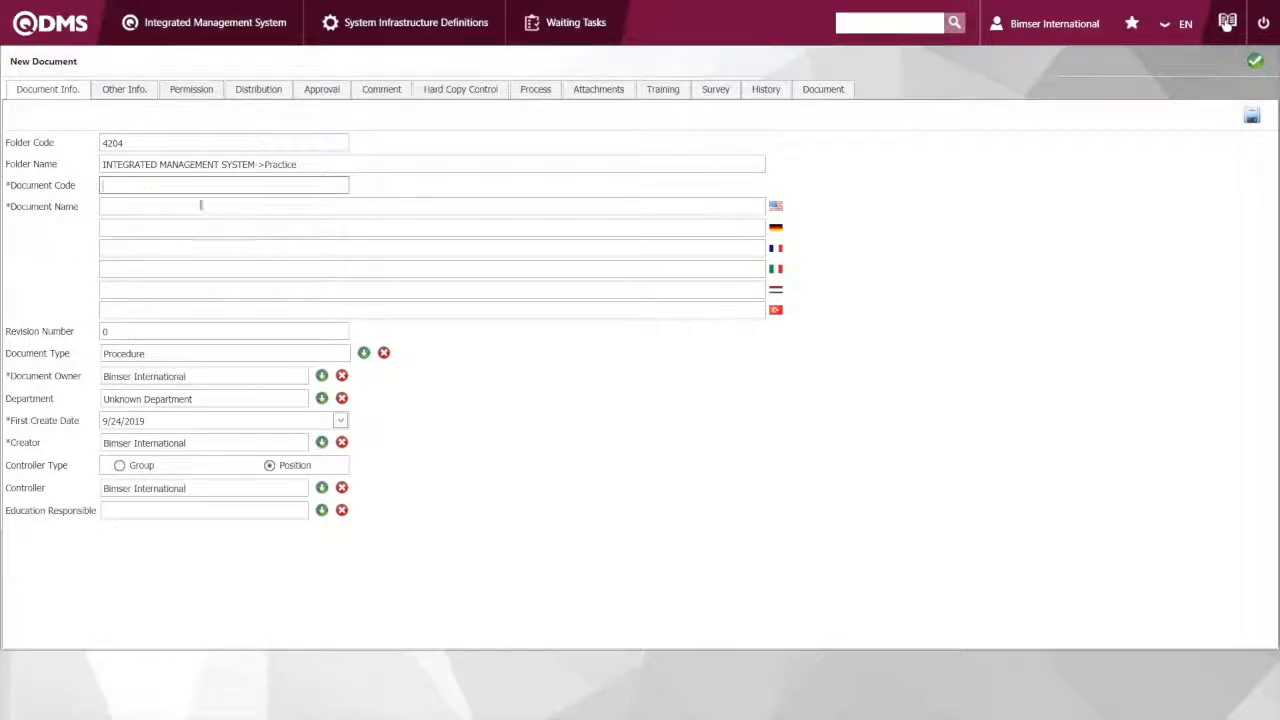
pyautogui.write('demoTask')
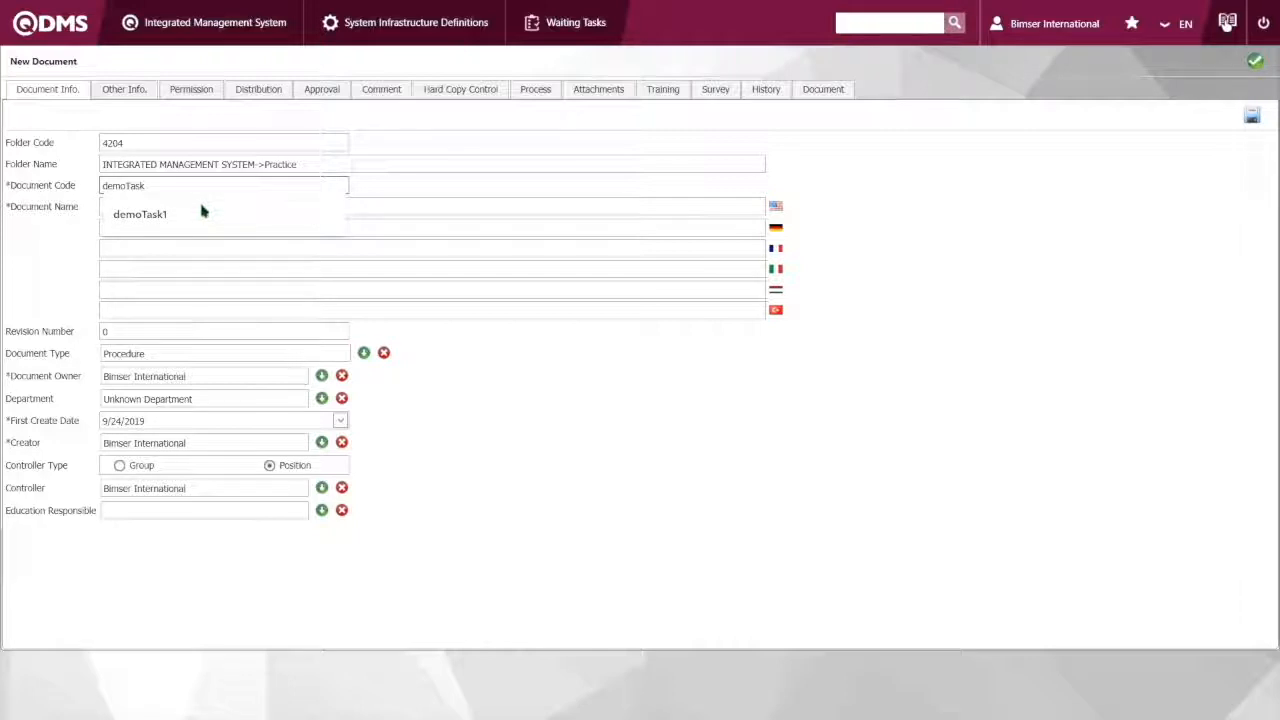
pyautogui.click(201, 213)
pyautogui.press('BackSpace')
pyautogui.write('222')
# Enter demoTask222 as the English document name
pyautogui.click(183, 204)
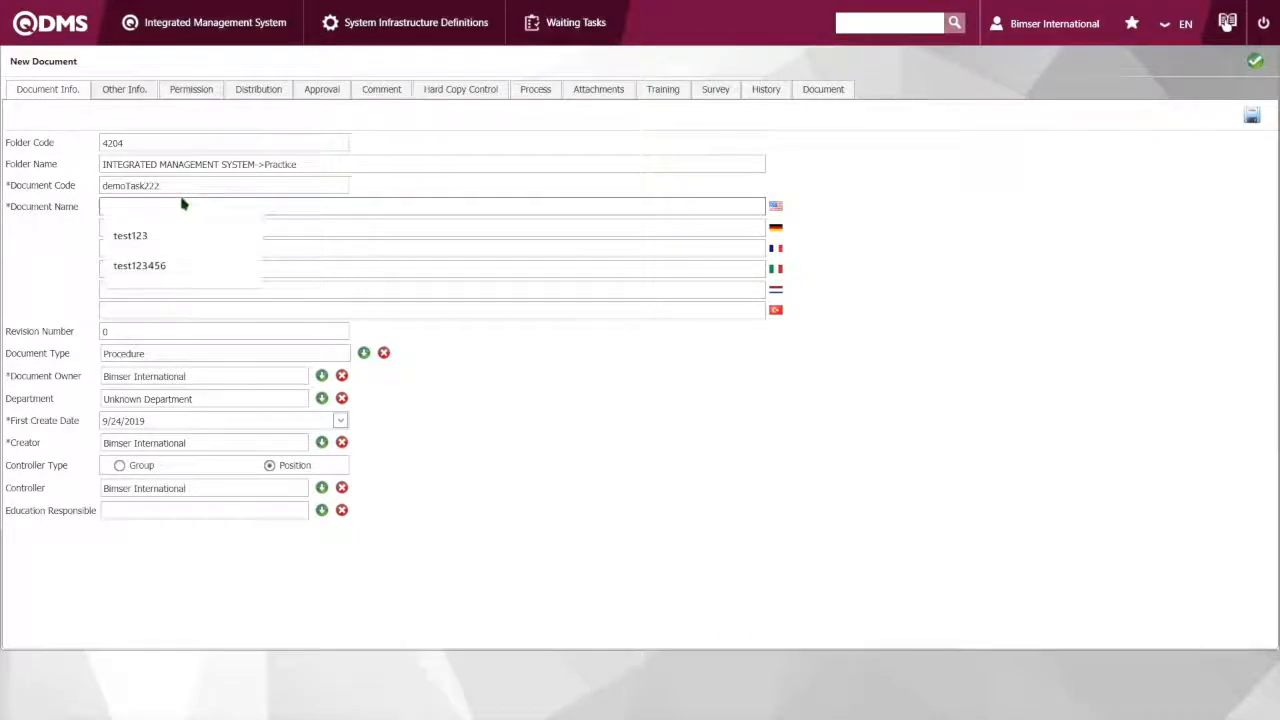
pyautogui.write('demo')
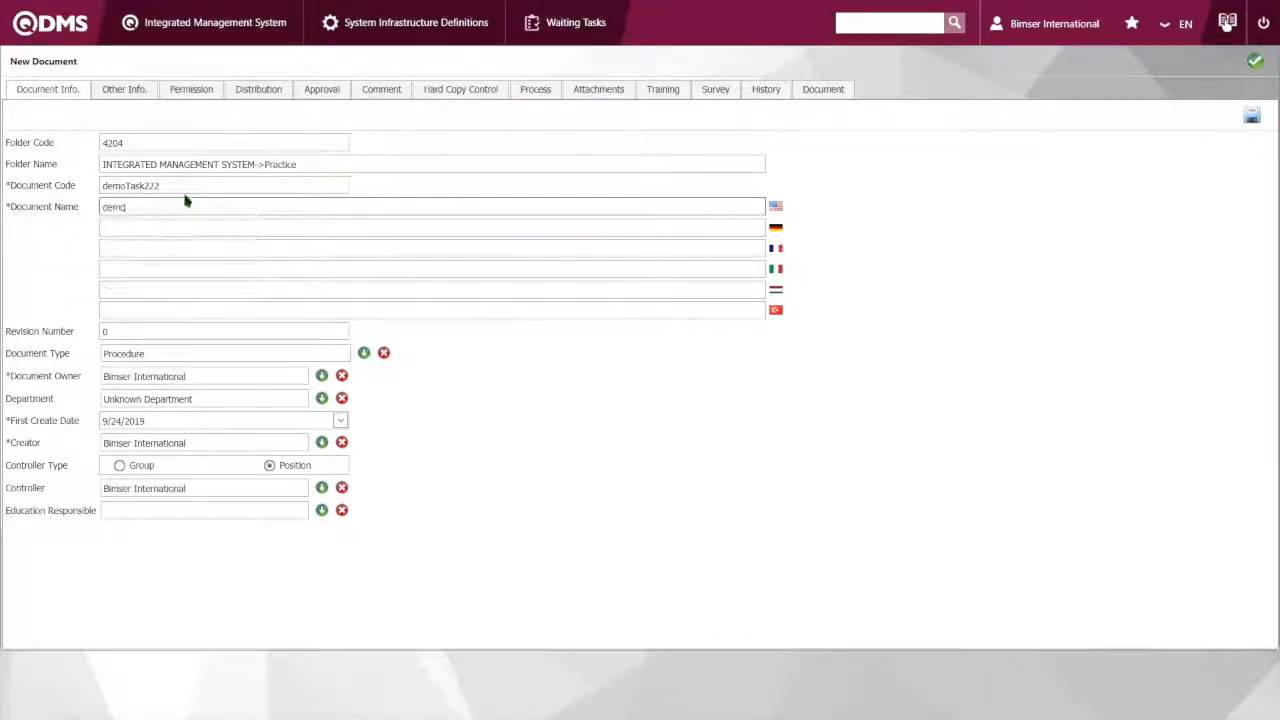
pyautogui.write('Task222')
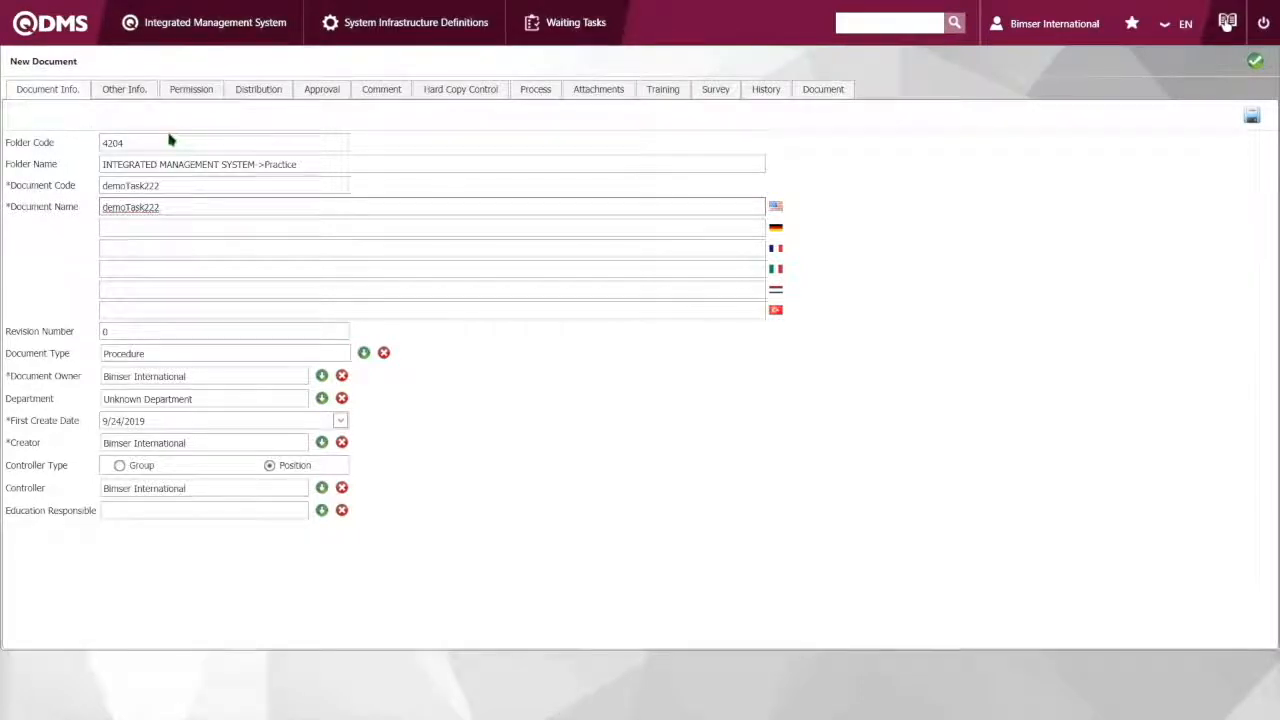
# Review the document's other information and the read, print, revise and delete permissions of the Training Responsible
pyautogui.click(124, 92)
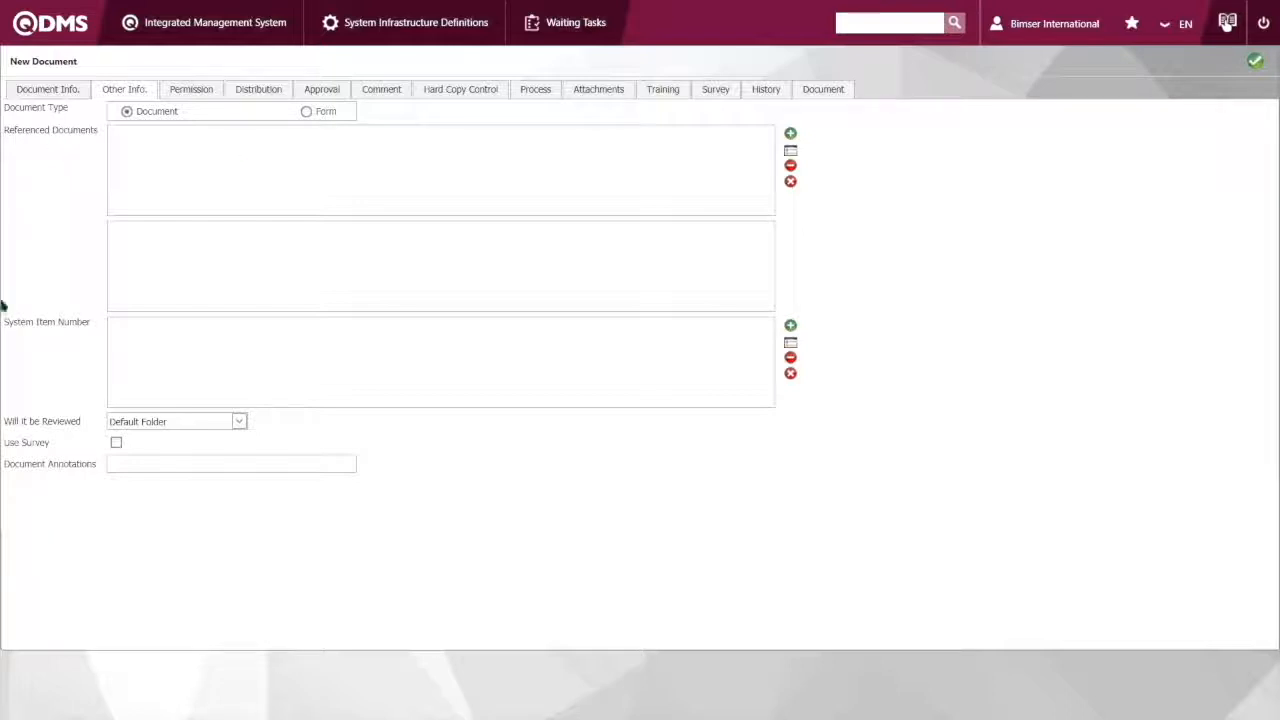
pyautogui.click(218, 92)
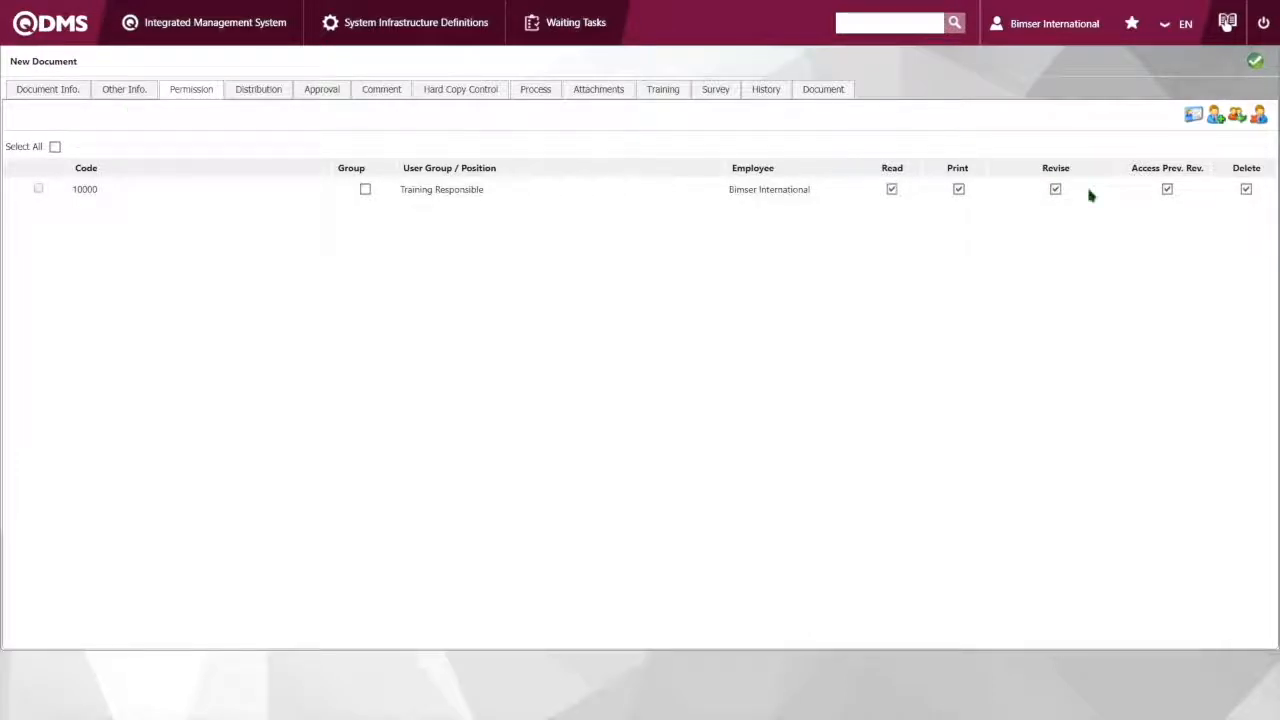
pyautogui.click(1055, 189)
pyautogui.click(1055, 189)
pyautogui.click(1056, 192)
pyautogui.click(1056, 192)
# Review the document's distribution, approval, comment, hard copy control, process, training and history settings
pyautogui.click(276, 91)
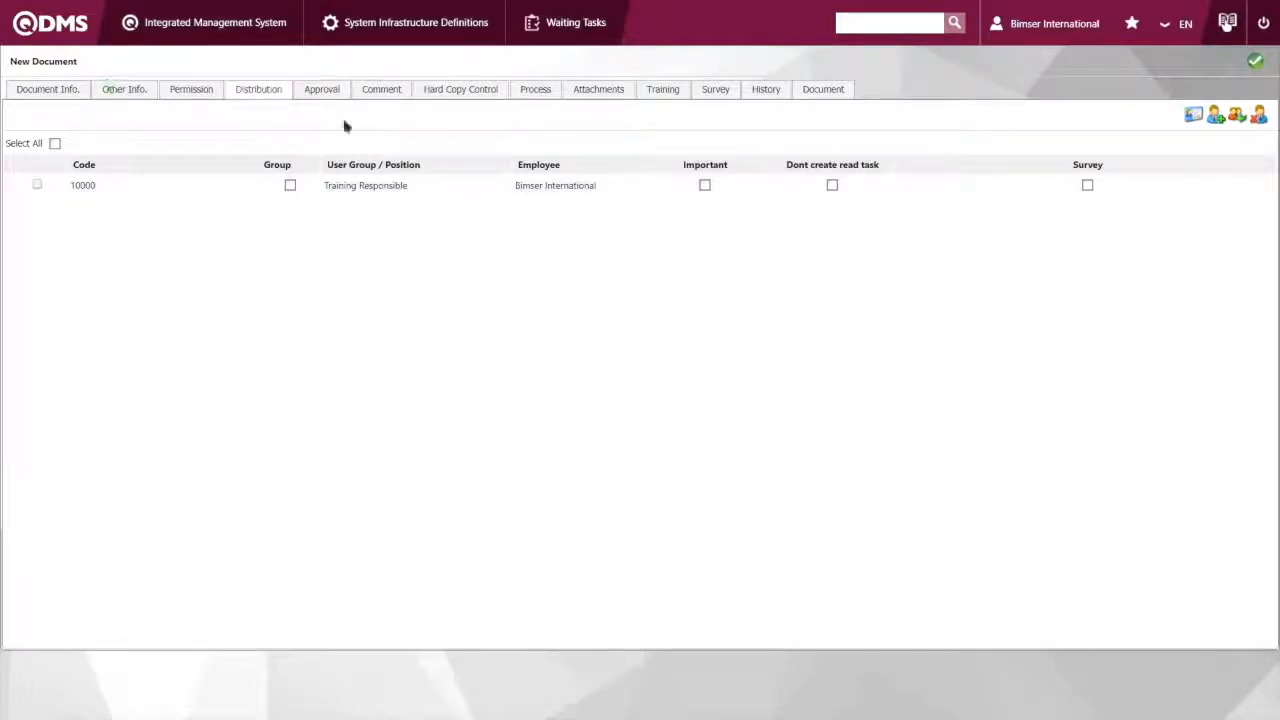
pyautogui.click(322, 89)
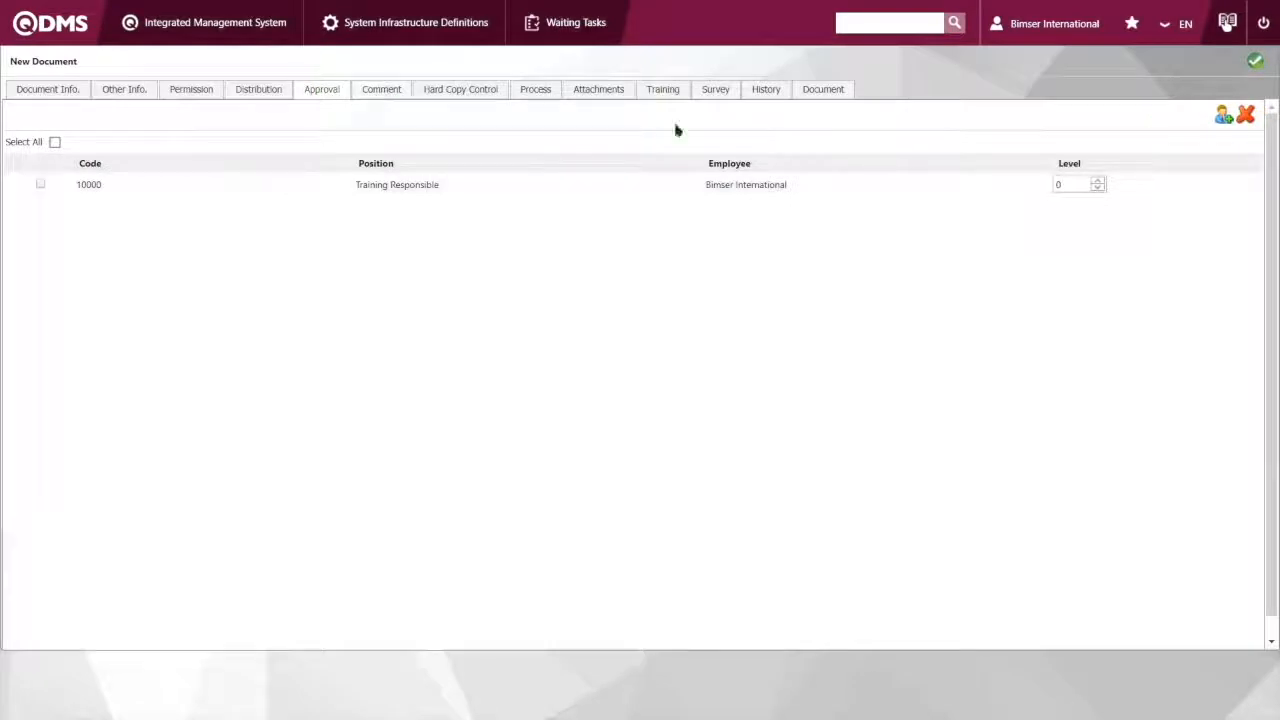
pyautogui.click(372, 88)
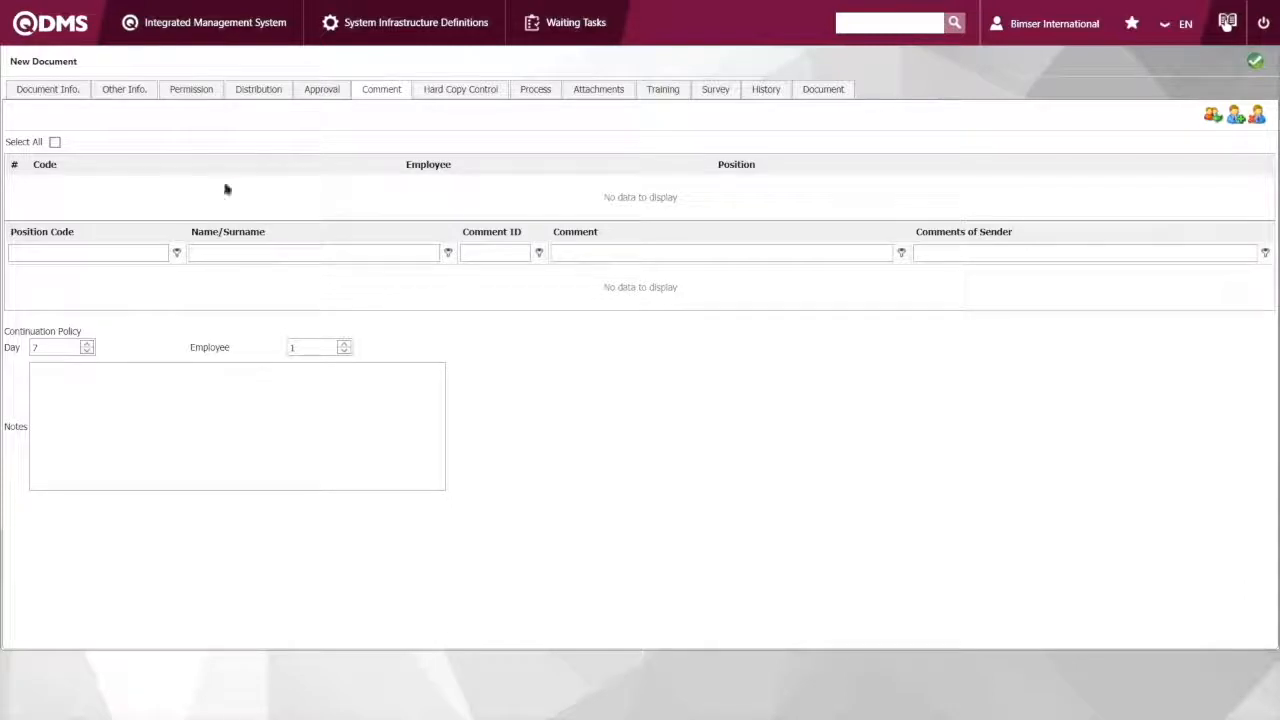
pyautogui.click(466, 92)
pyautogui.click(380, 91)
pyautogui.click(525, 97)
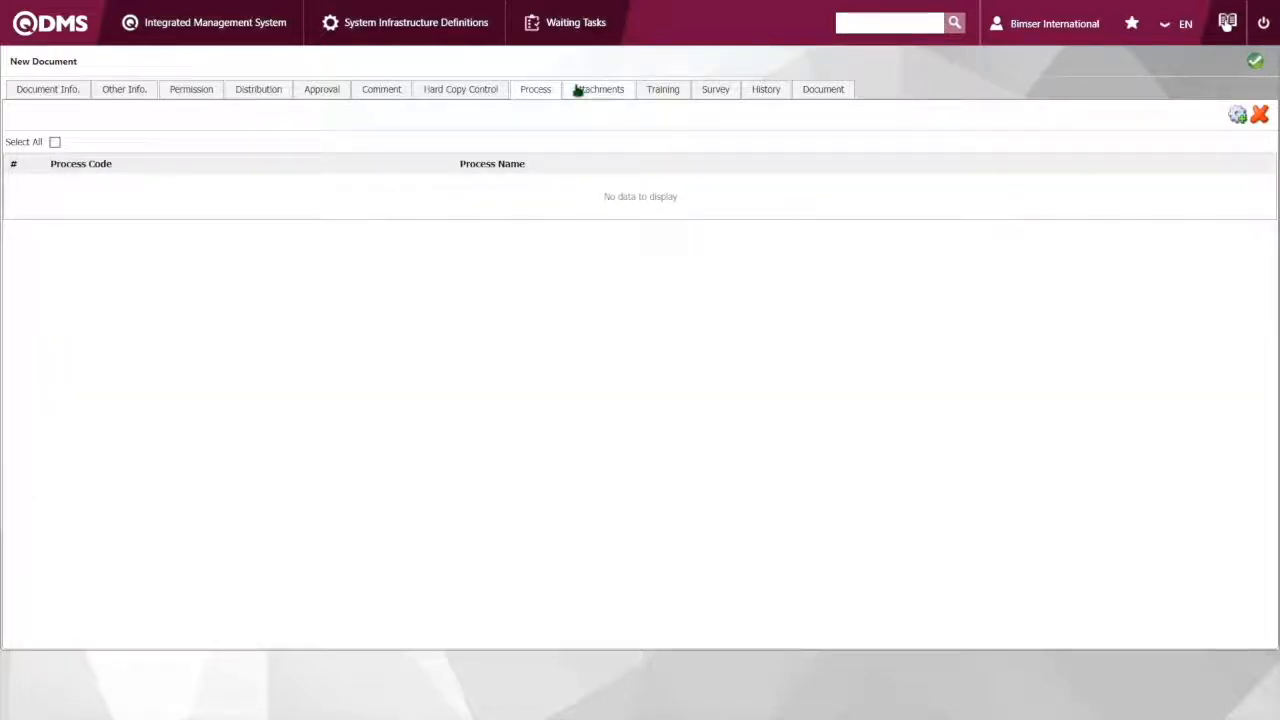
pyautogui.click(664, 95)
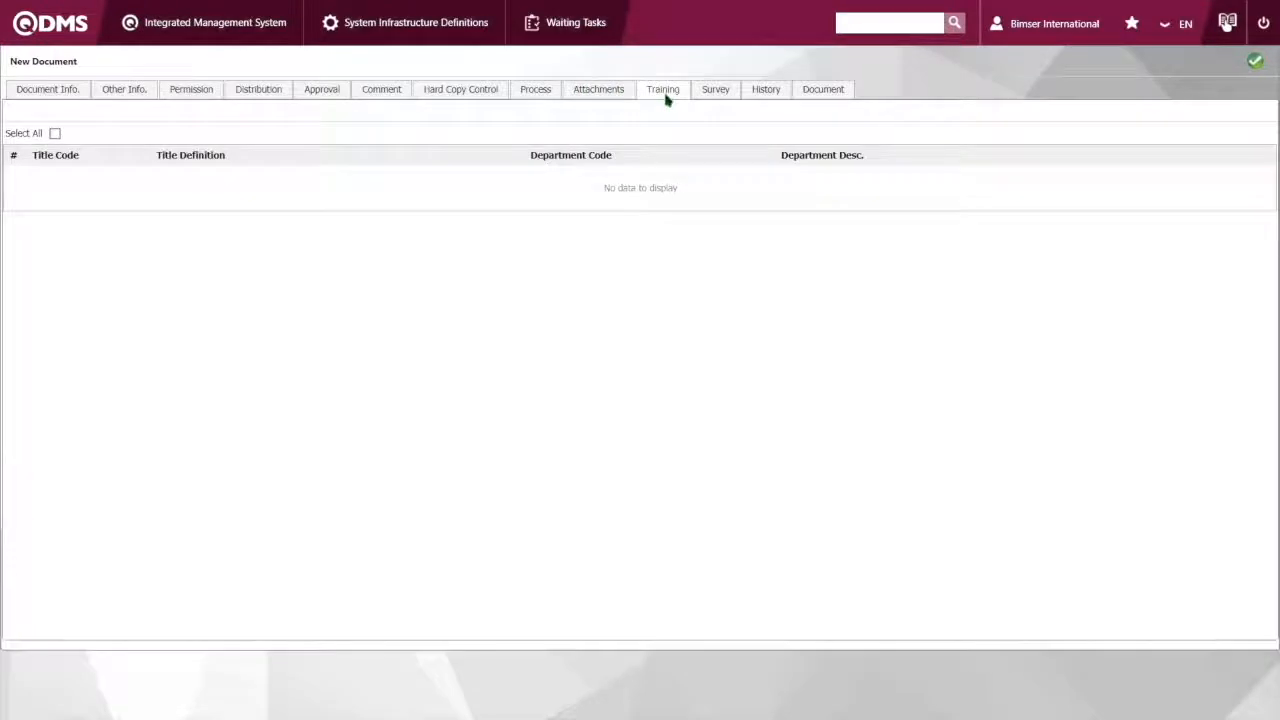
pyautogui.click(766, 91)
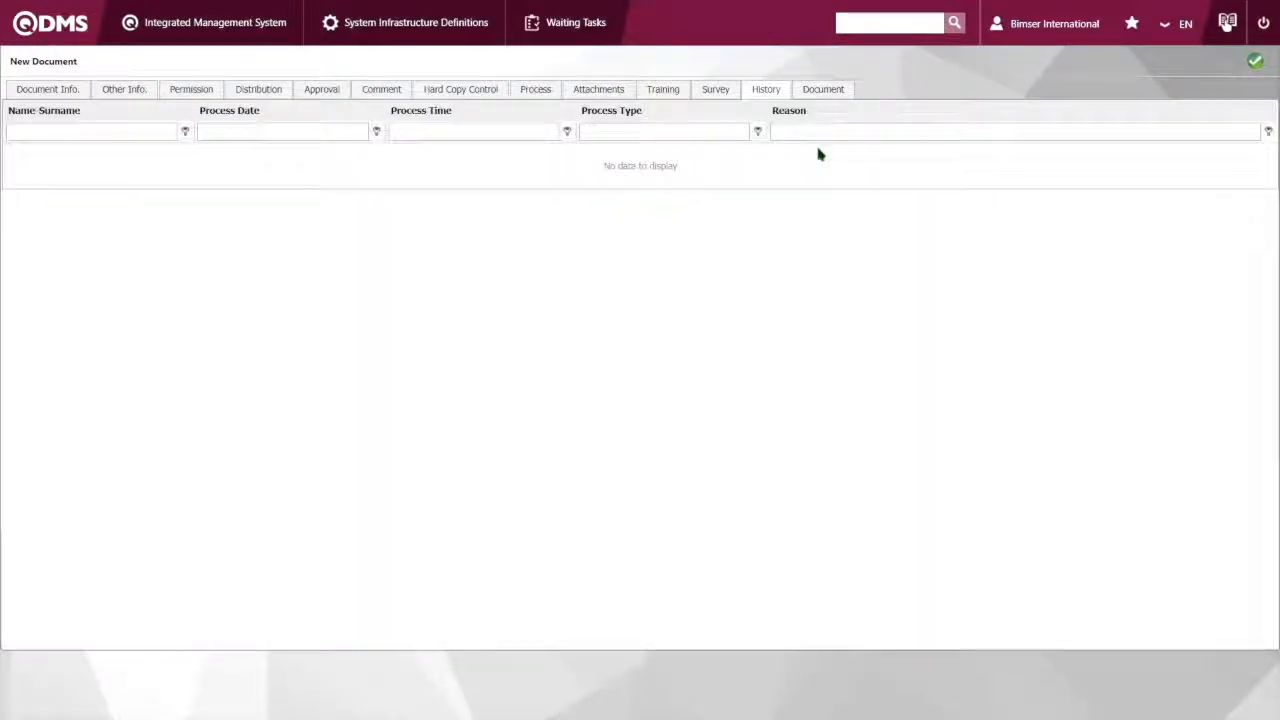
# Upload test2_1 from the Demo Files folder as the English document file
pyautogui.click(823, 89)
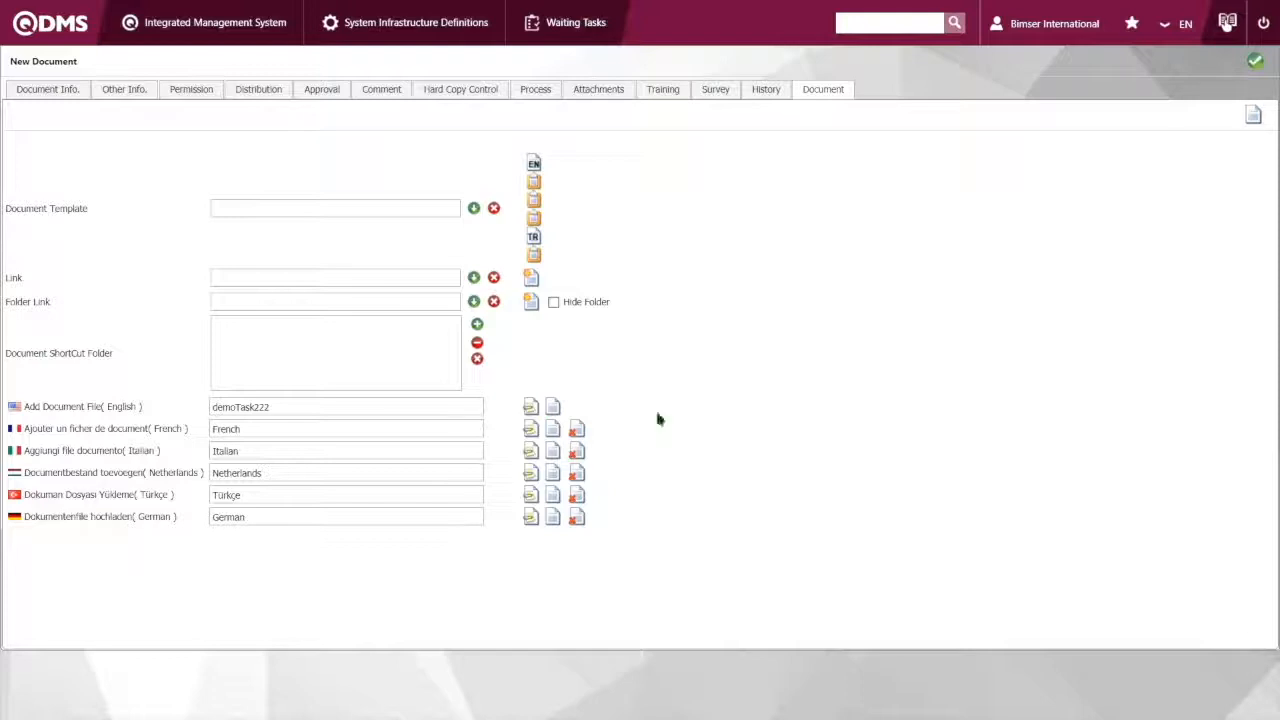
pyautogui.click(530, 411)
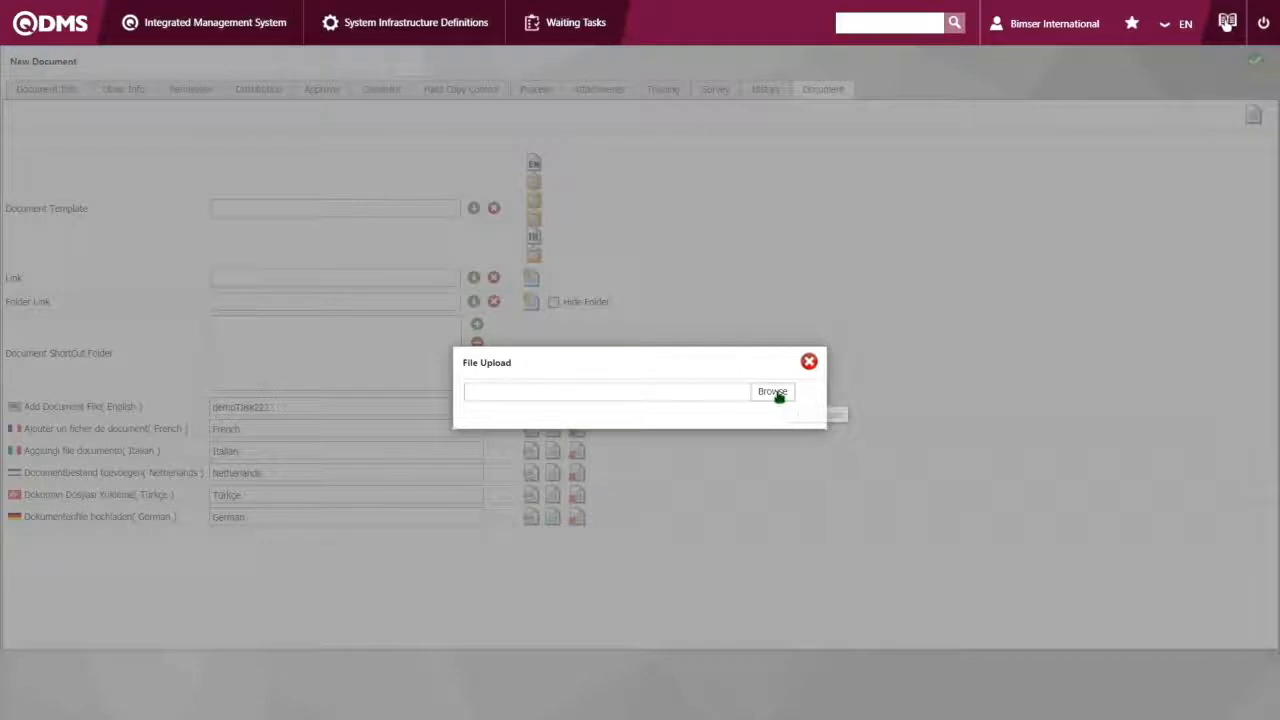
pyautogui.click(776, 392)
pyautogui.doubleClick(220, 155)
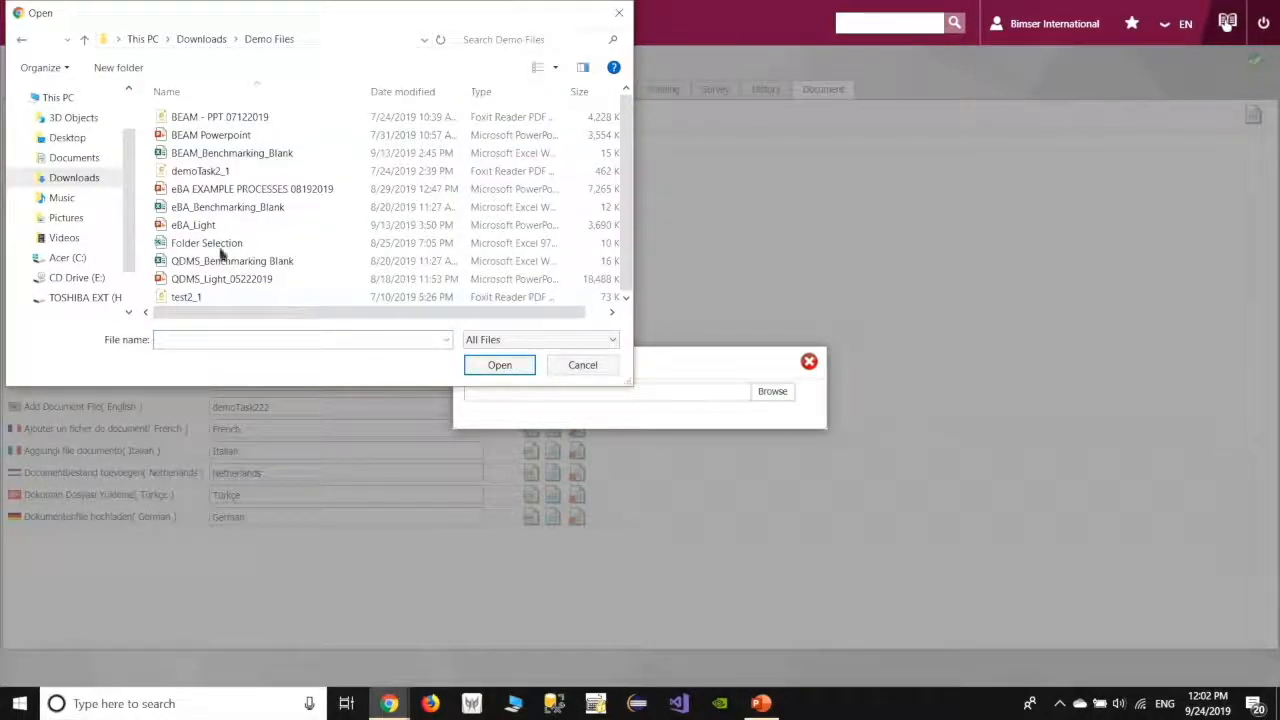
pyautogui.click(240, 298)
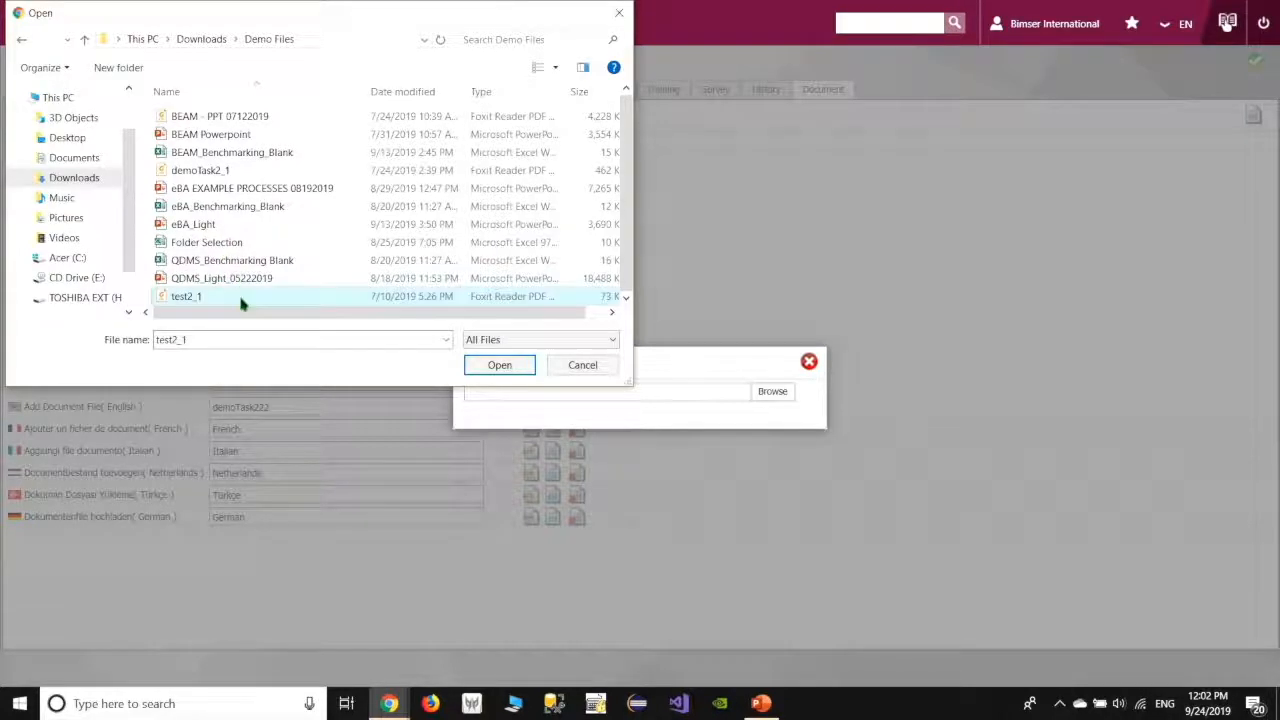
pyautogui.doubleClick(240, 298)
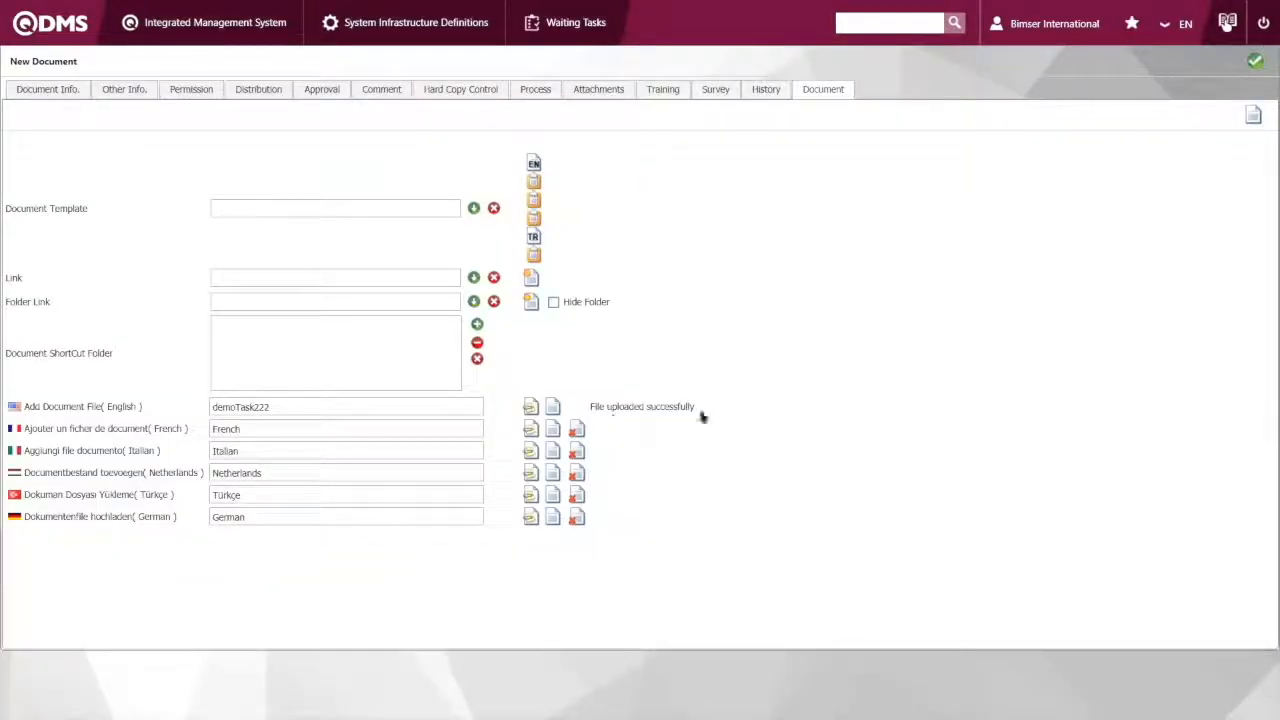
pyautogui.tripleClick(630, 407)
# Send the new document for control and confirm the submission
pyautogui.click(1256, 61)
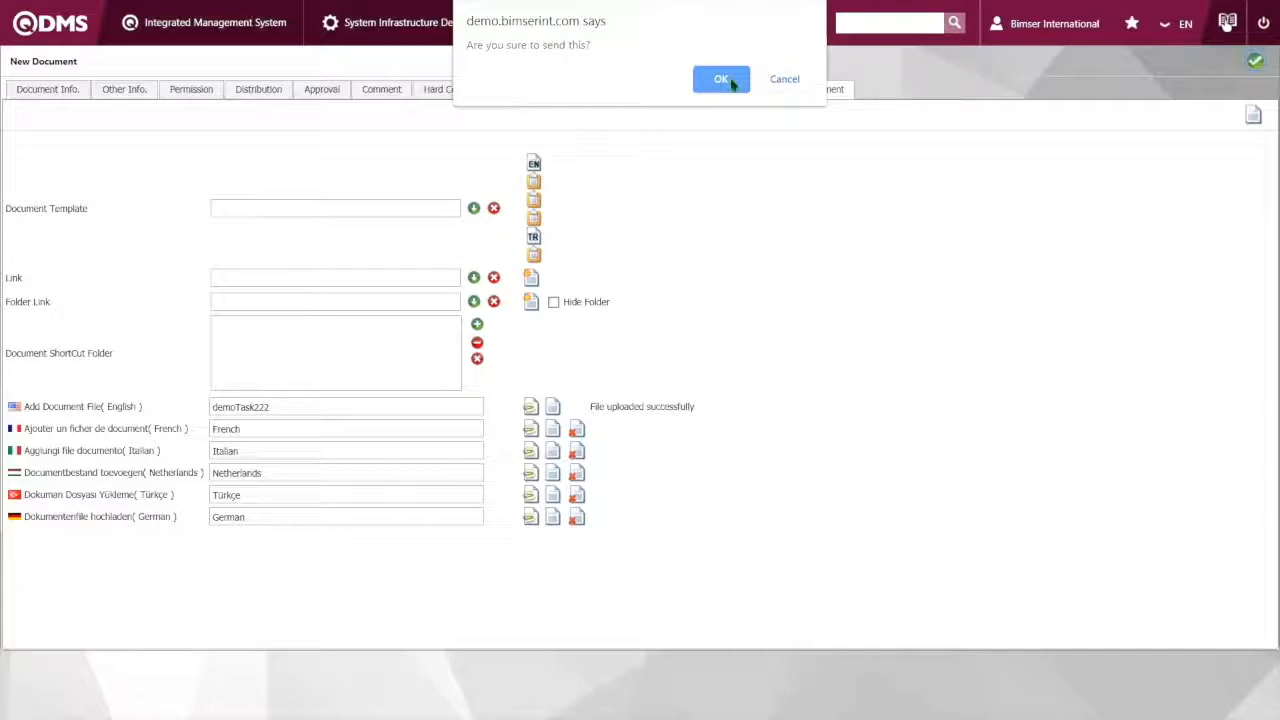
pyautogui.click(733, 83)
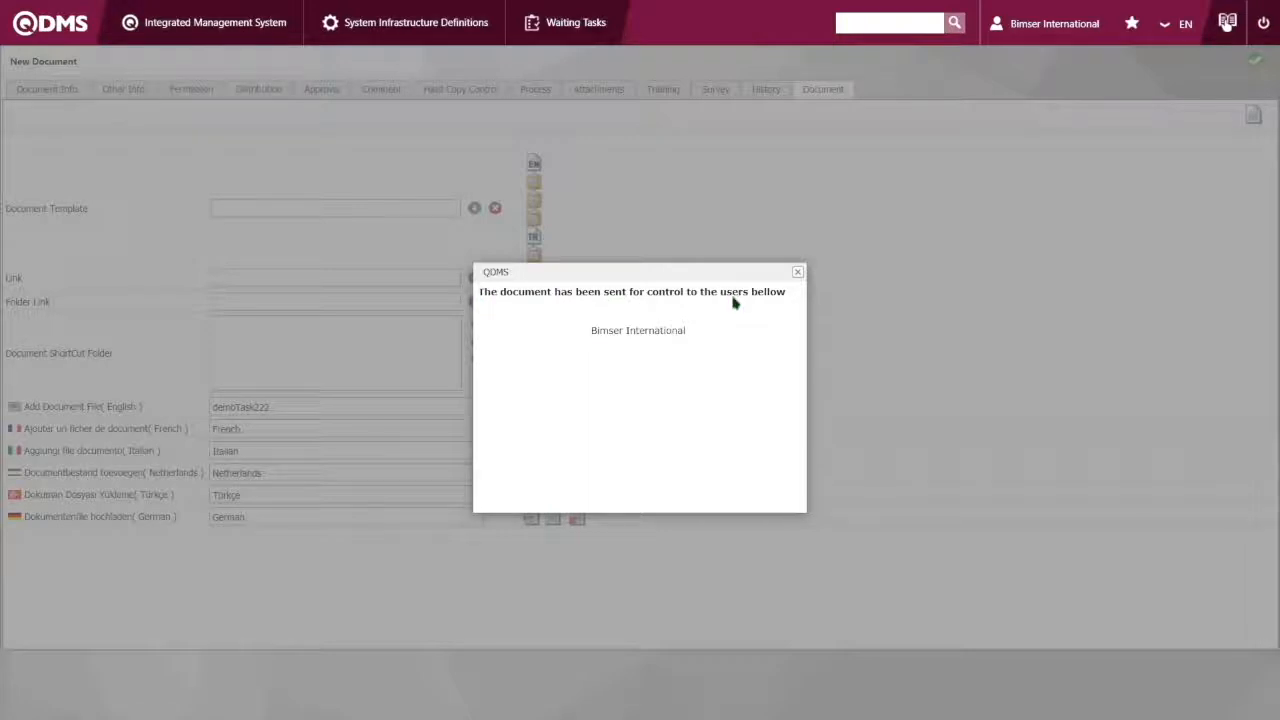
# Close the control notice and open demoTask222 from the documents waiting for control
pyautogui.click(798, 273)
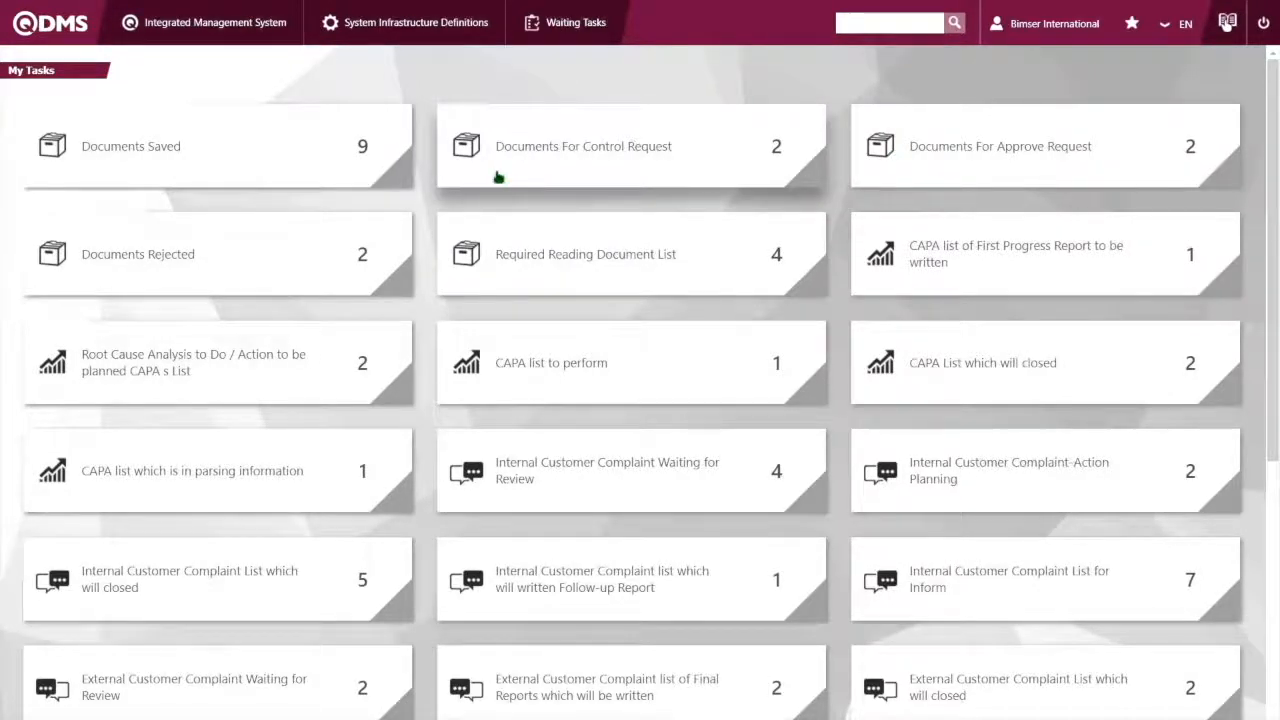
pyautogui.click(983, 145)
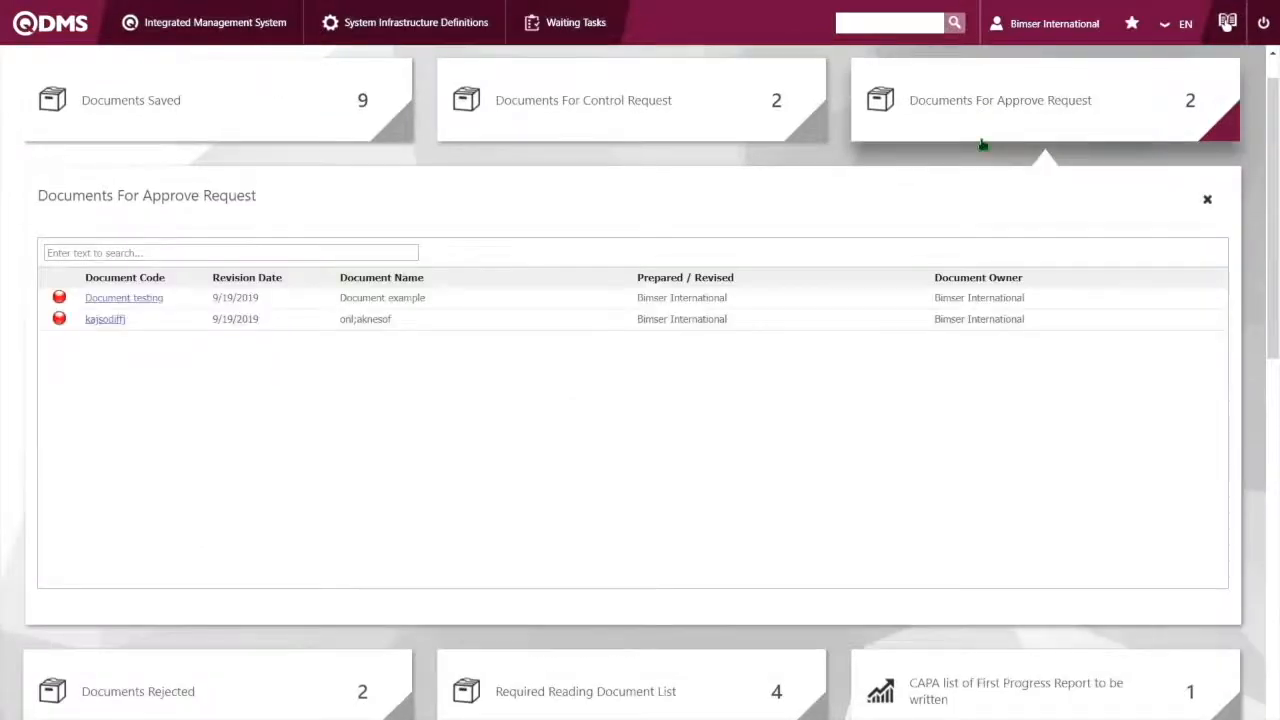
pyautogui.click(600, 98)
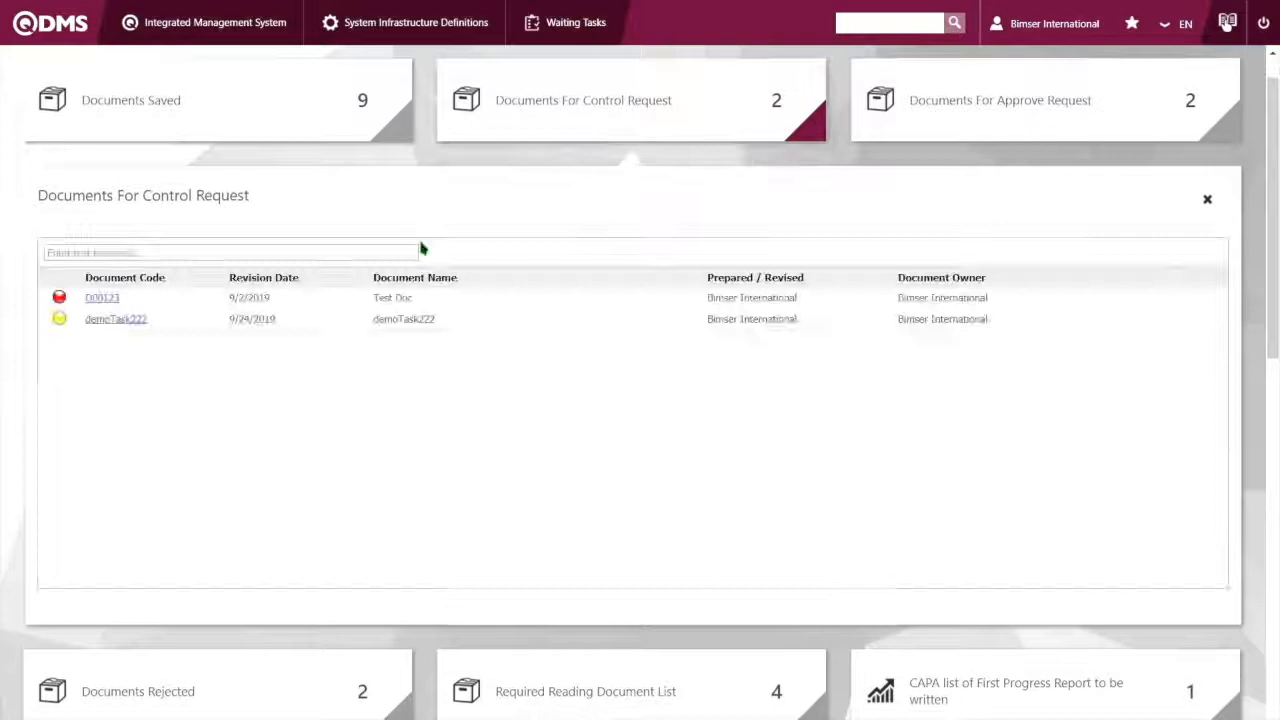
pyautogui.click(118, 320)
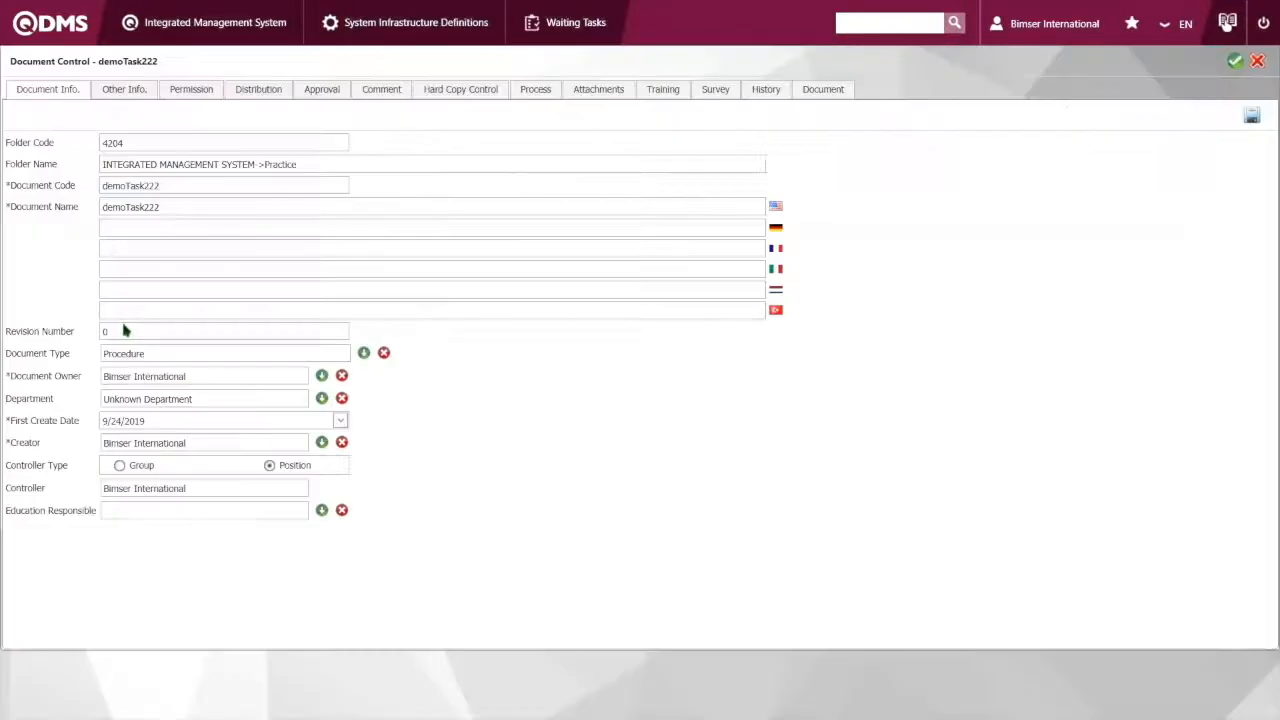
# Complete the control of demoTask222 by sending it for approval, and close the notice
pyautogui.click(1235, 61)
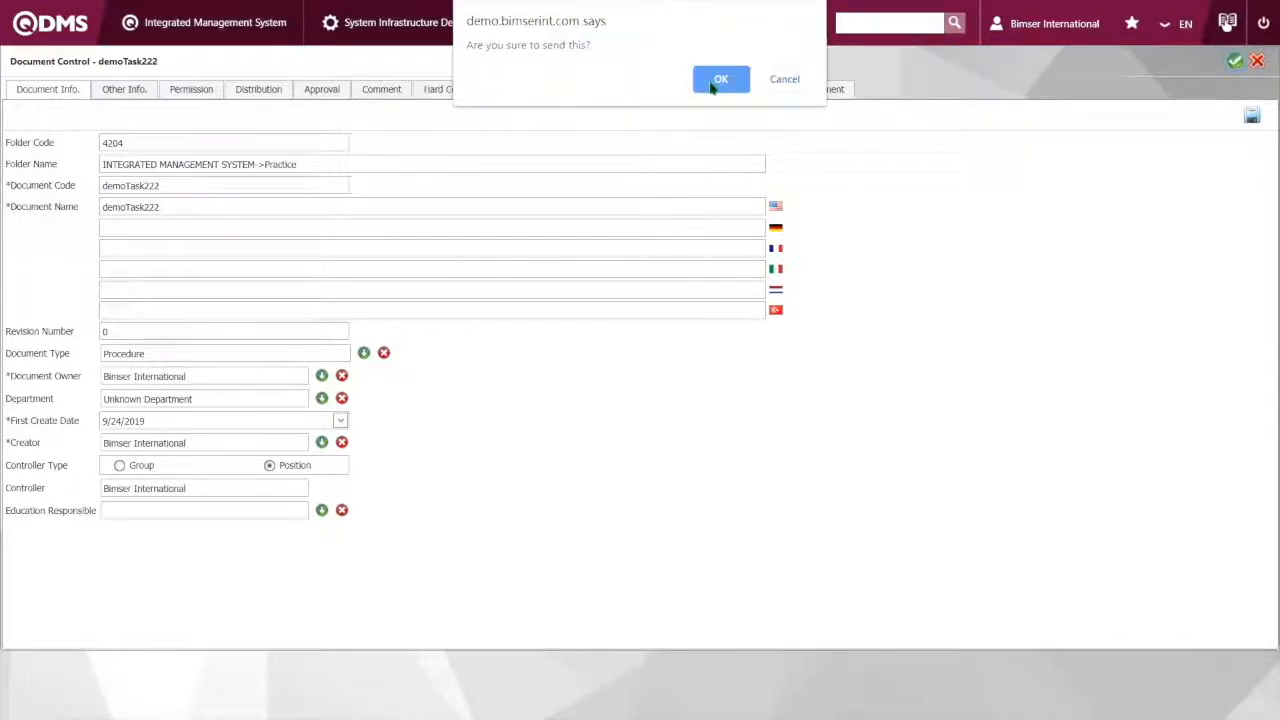
pyautogui.click(720, 80)
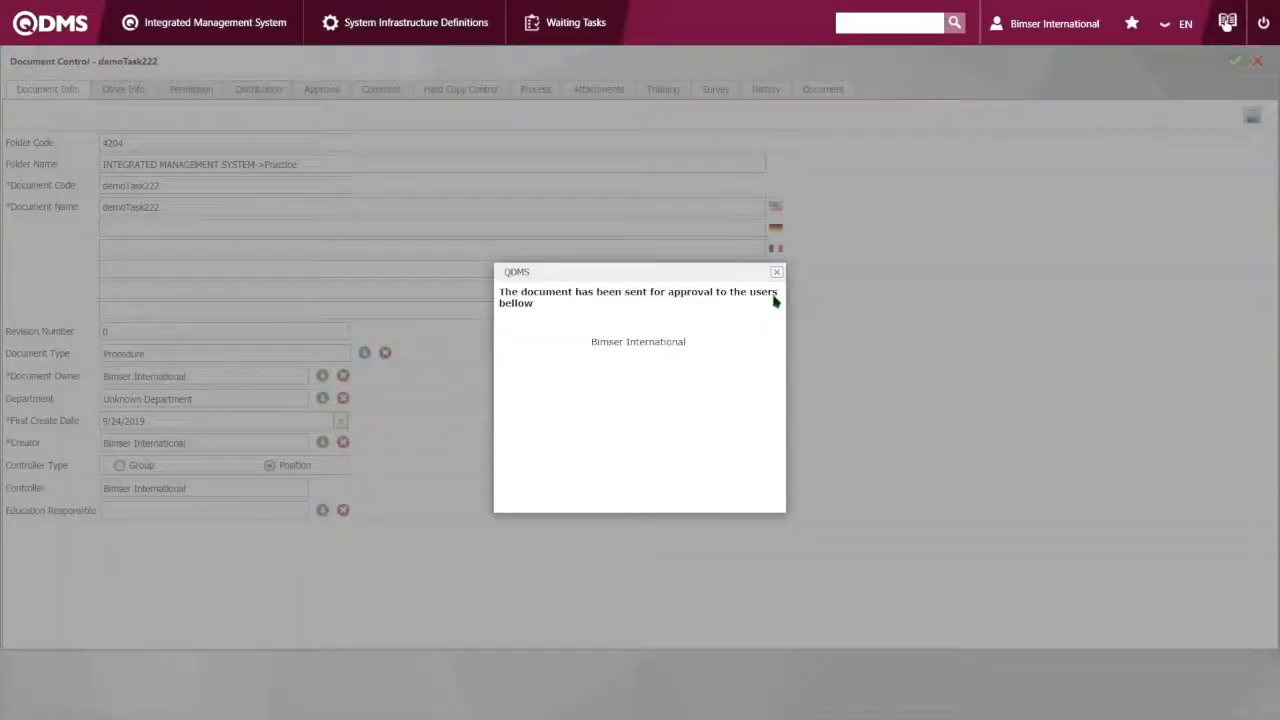
pyautogui.click(776, 272)
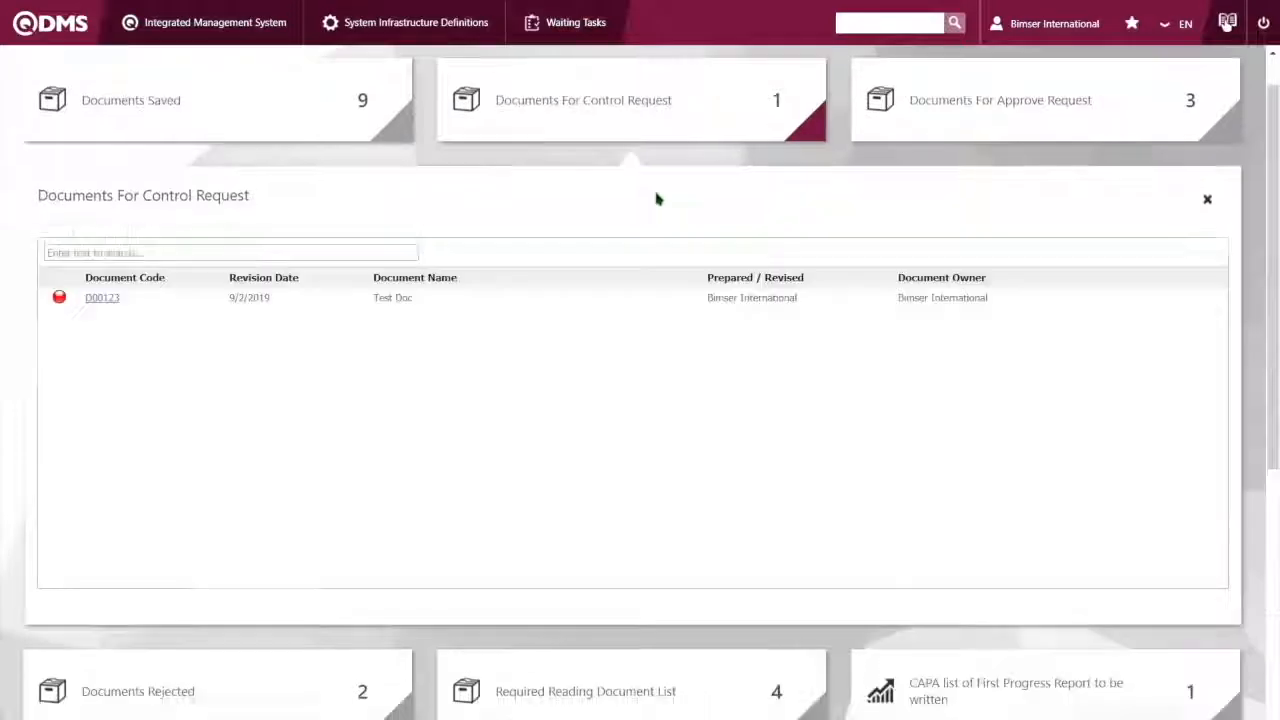
# Open demoTask222 from the documents waiting for approval, review its details and approve it
pyautogui.click(908, 124)
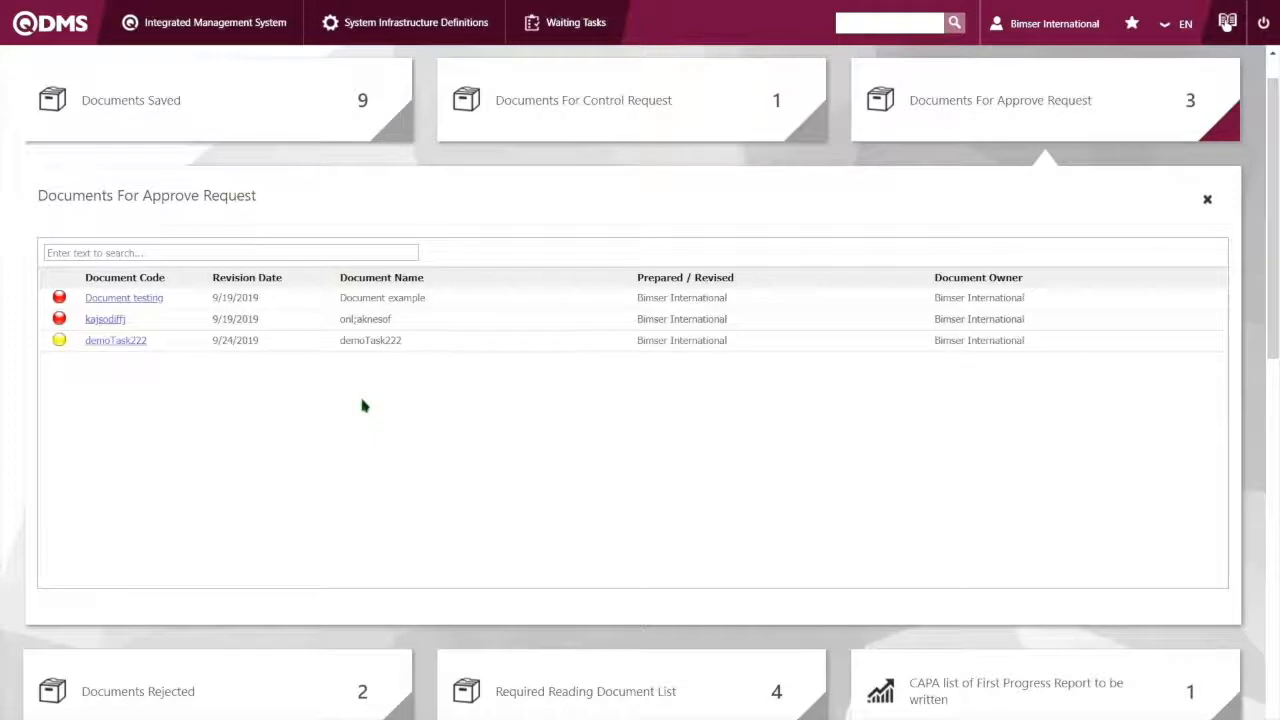
pyautogui.click(114, 342)
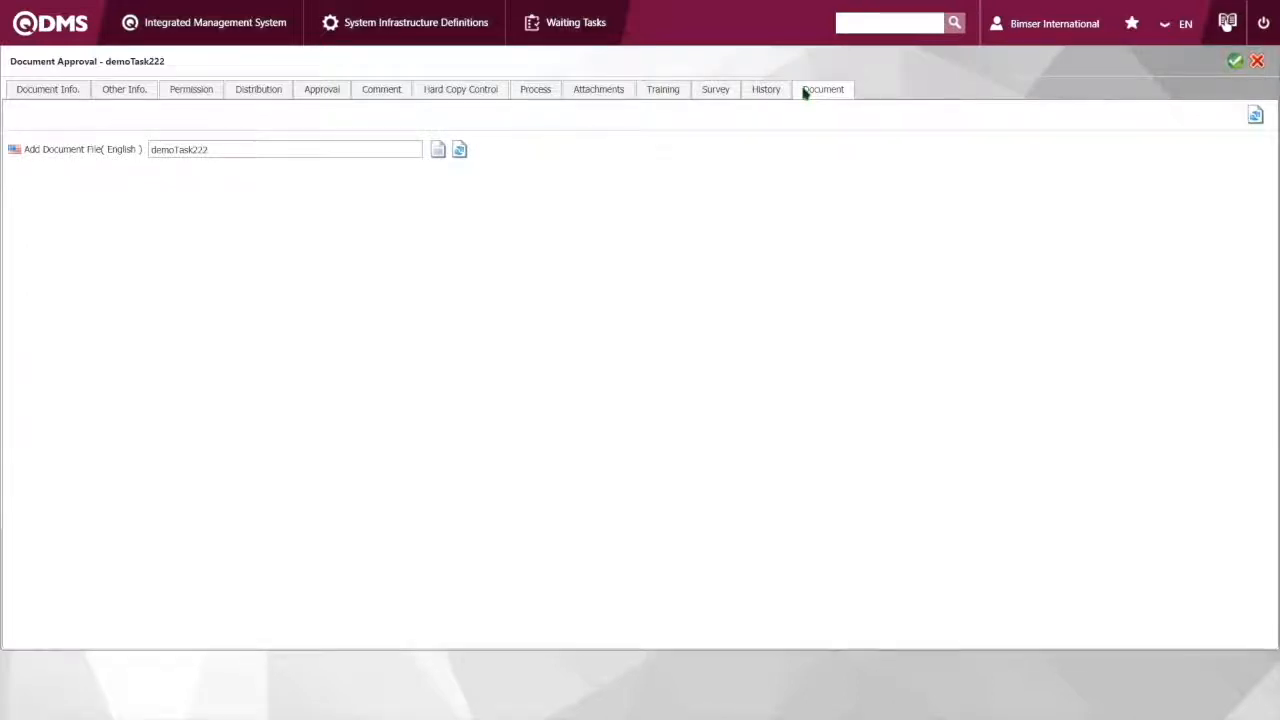
pyautogui.click(713, 91)
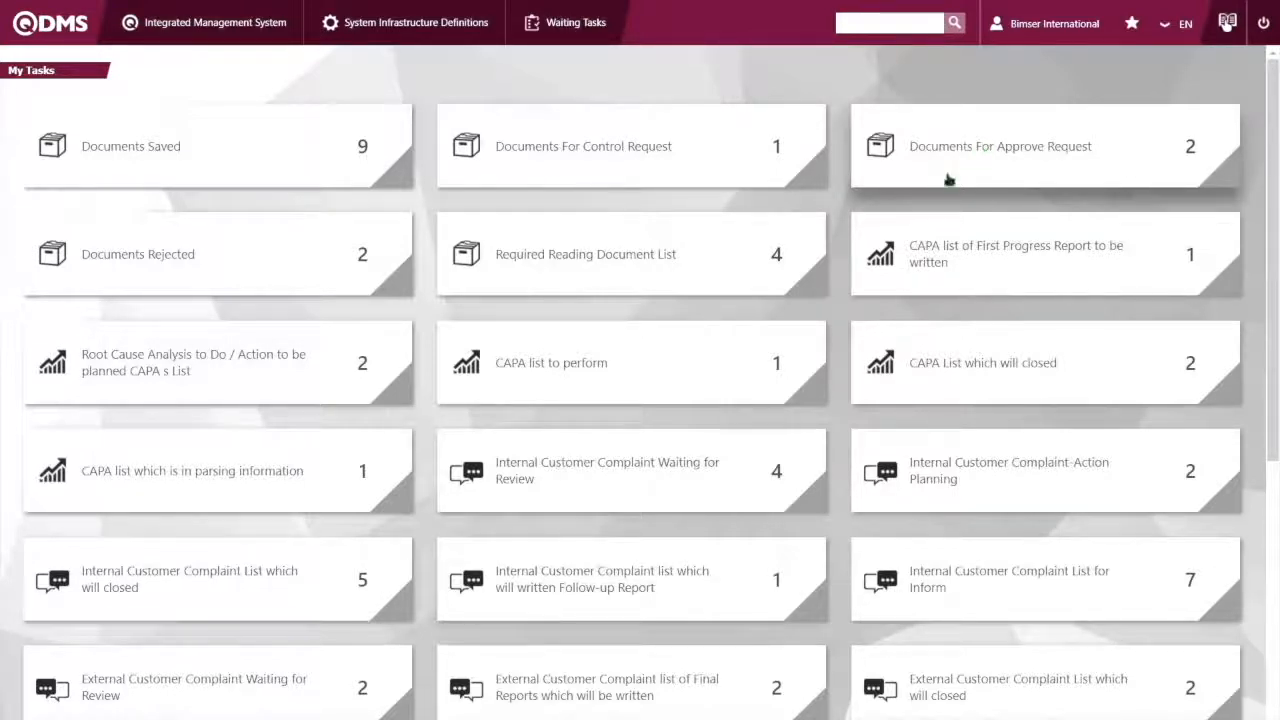
# Start a document revision and choose the 4204-Practice folder to list its documents
pyautogui.click(246, 27)
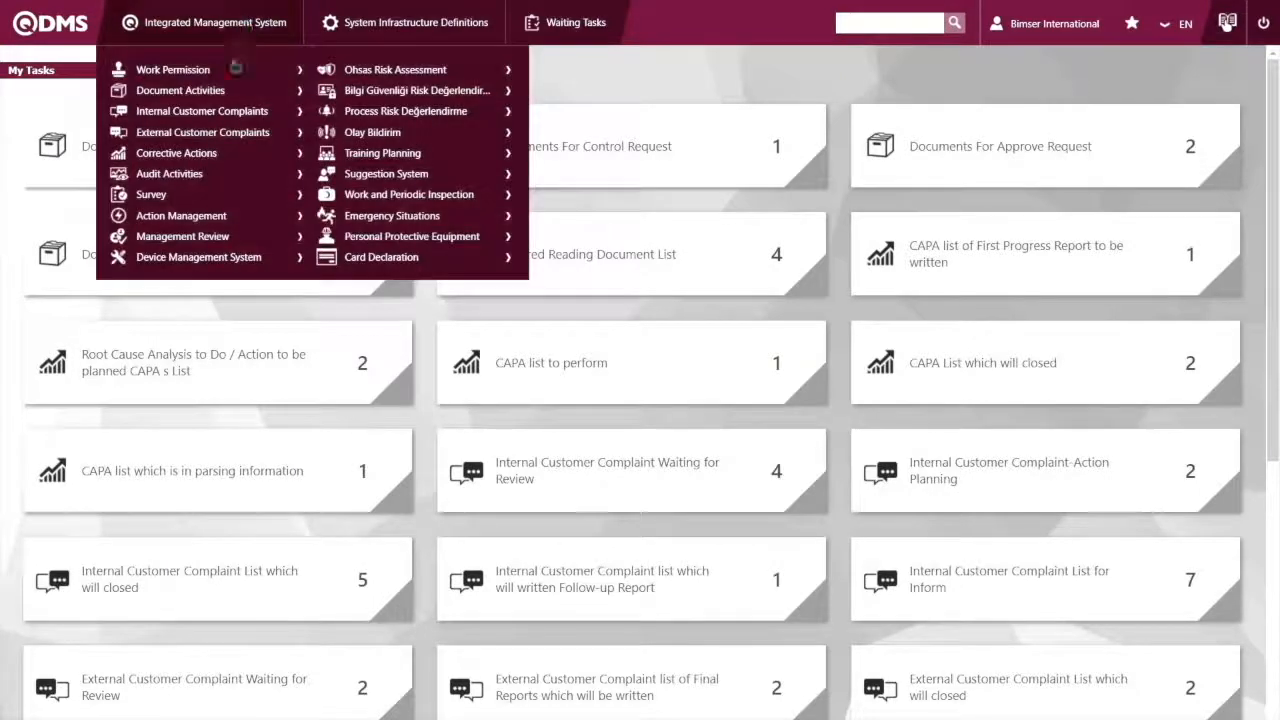
pyautogui.click(233, 92)
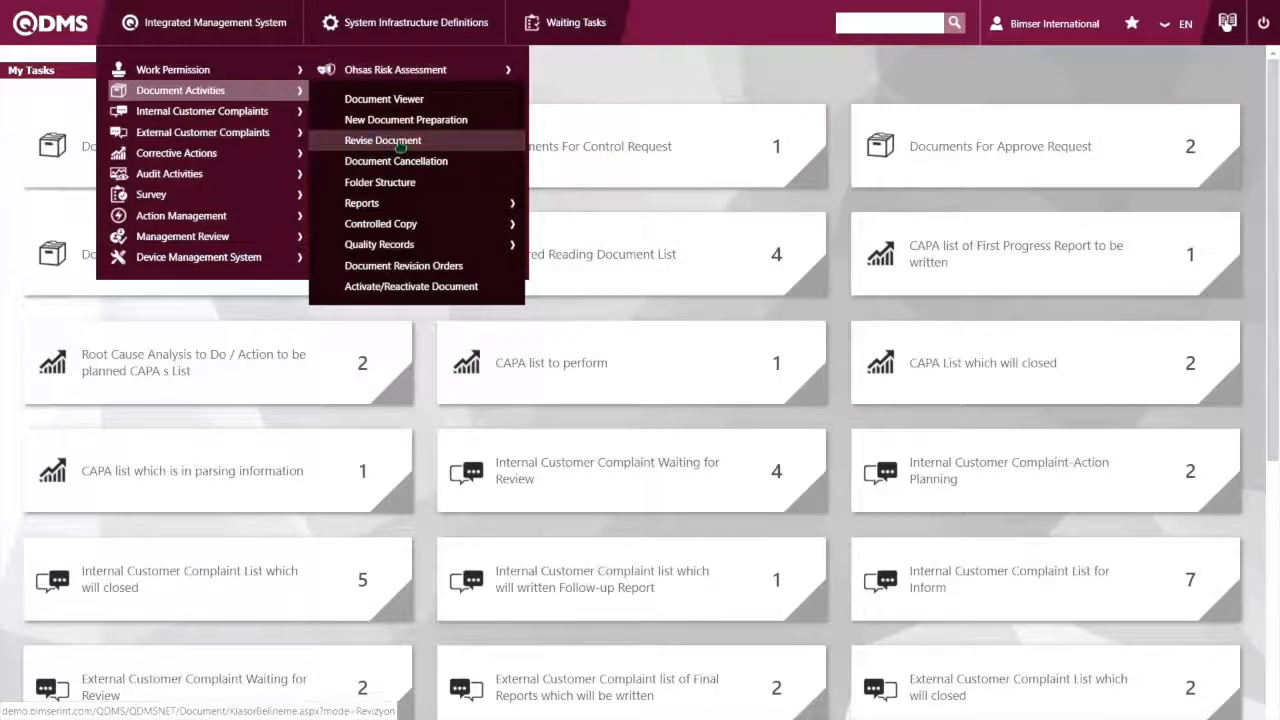
pyautogui.click(400, 146)
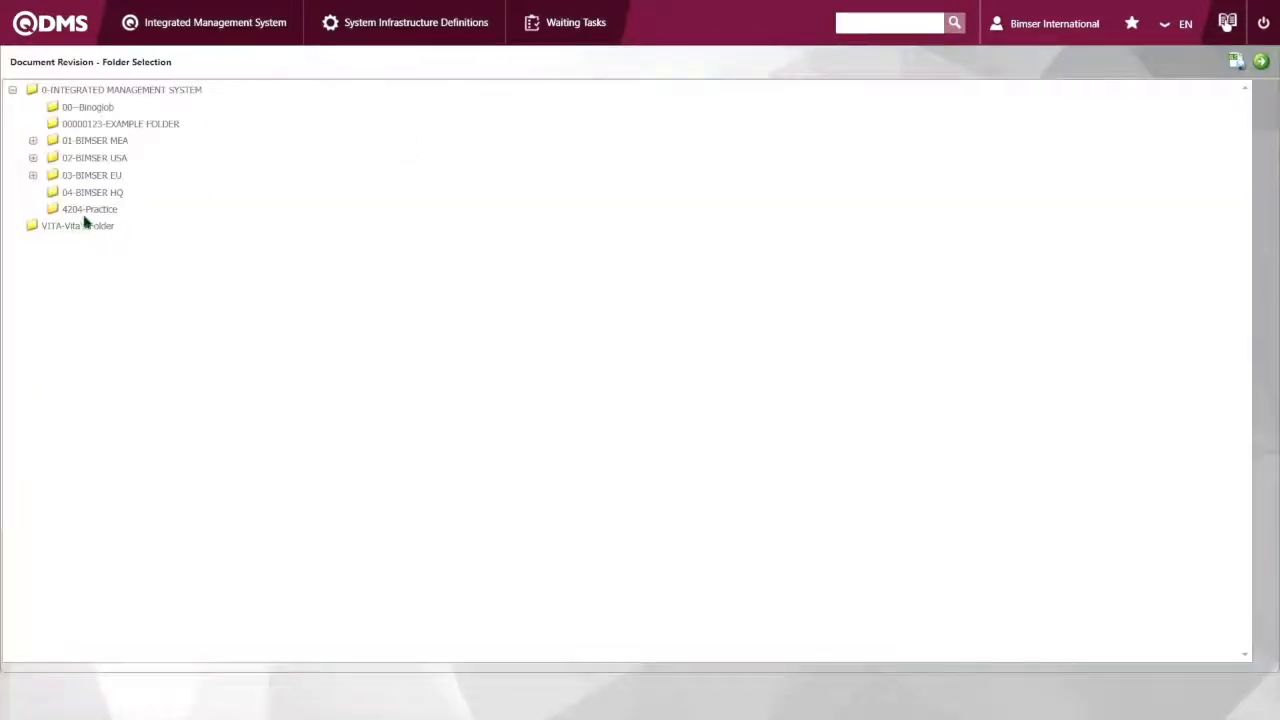
pyautogui.click(103, 210)
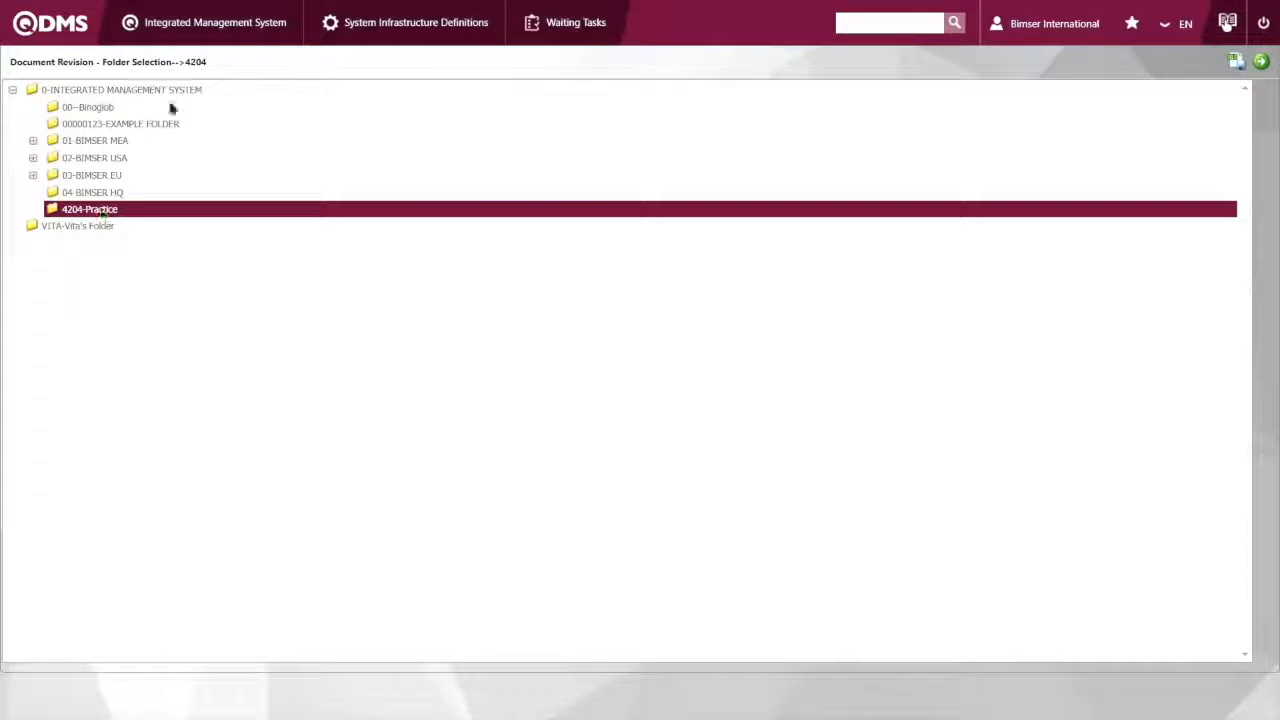
pyautogui.click(1261, 62)
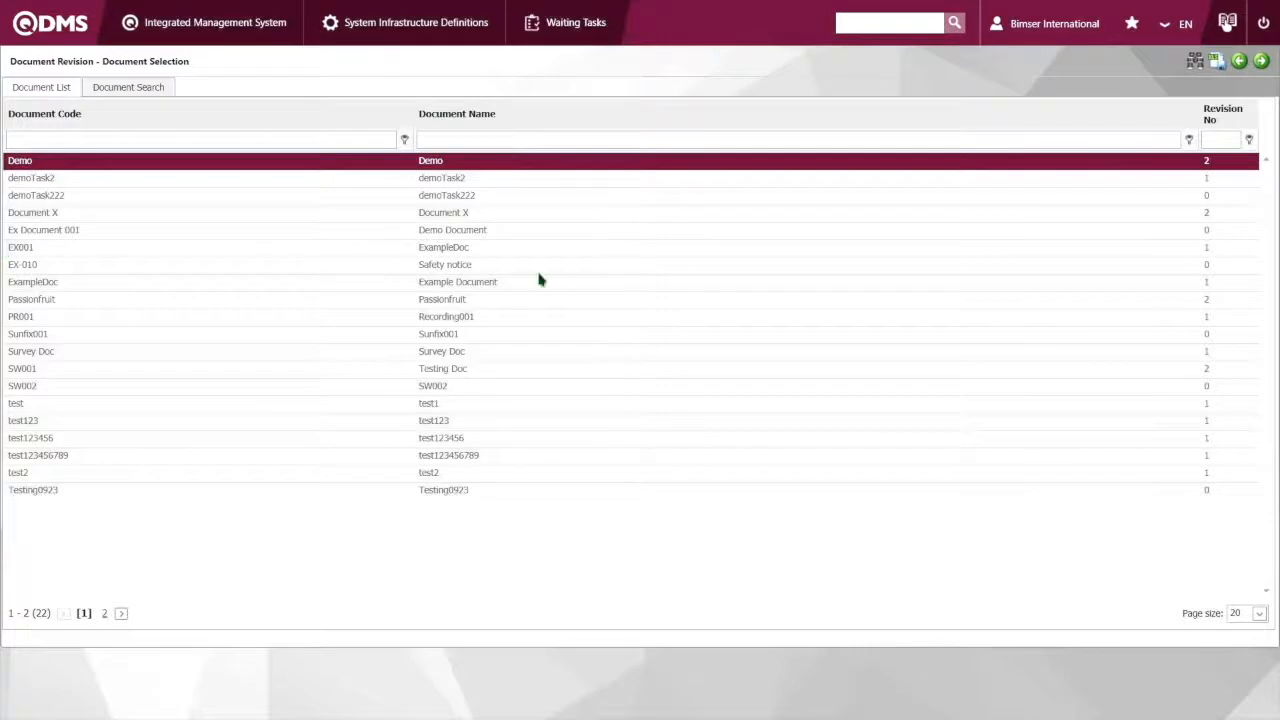
# Select demoTask222 as the document to revise, save it to start the revision process and dismiss the notice
pyautogui.click(30, 197)
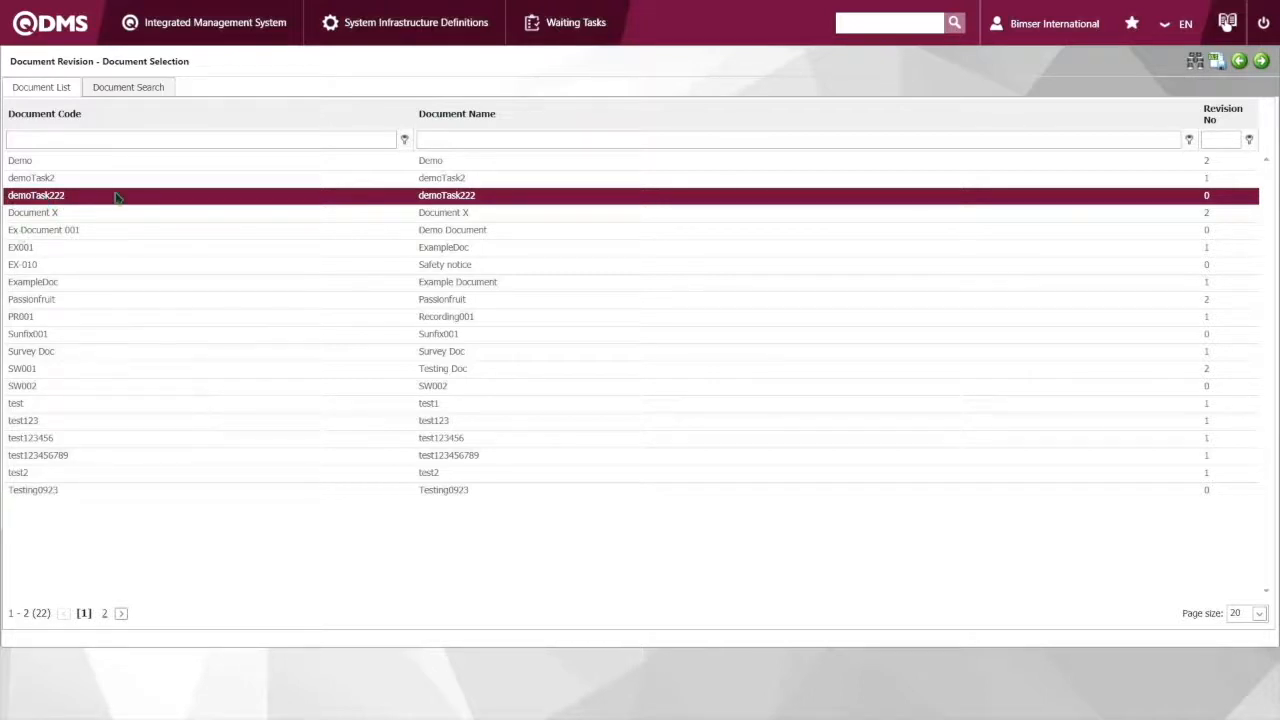
pyautogui.click(1263, 64)
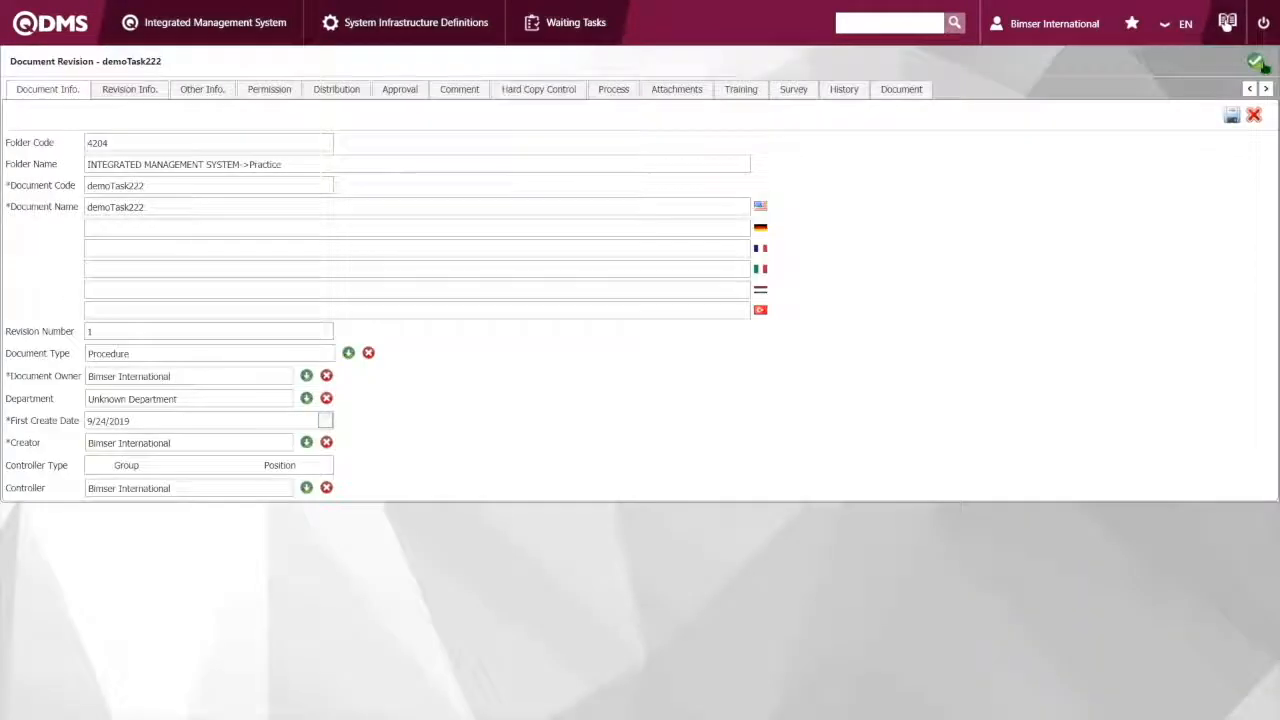
pyautogui.click(1258, 63)
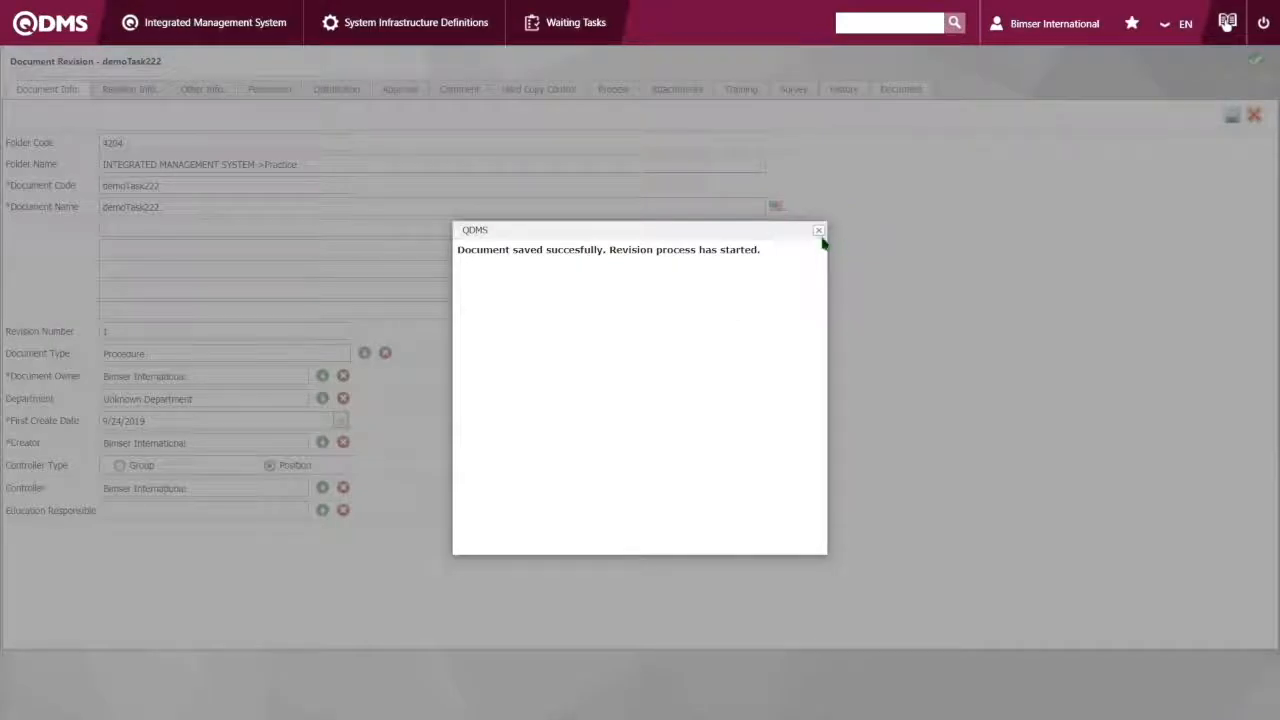
pyautogui.click(819, 231)
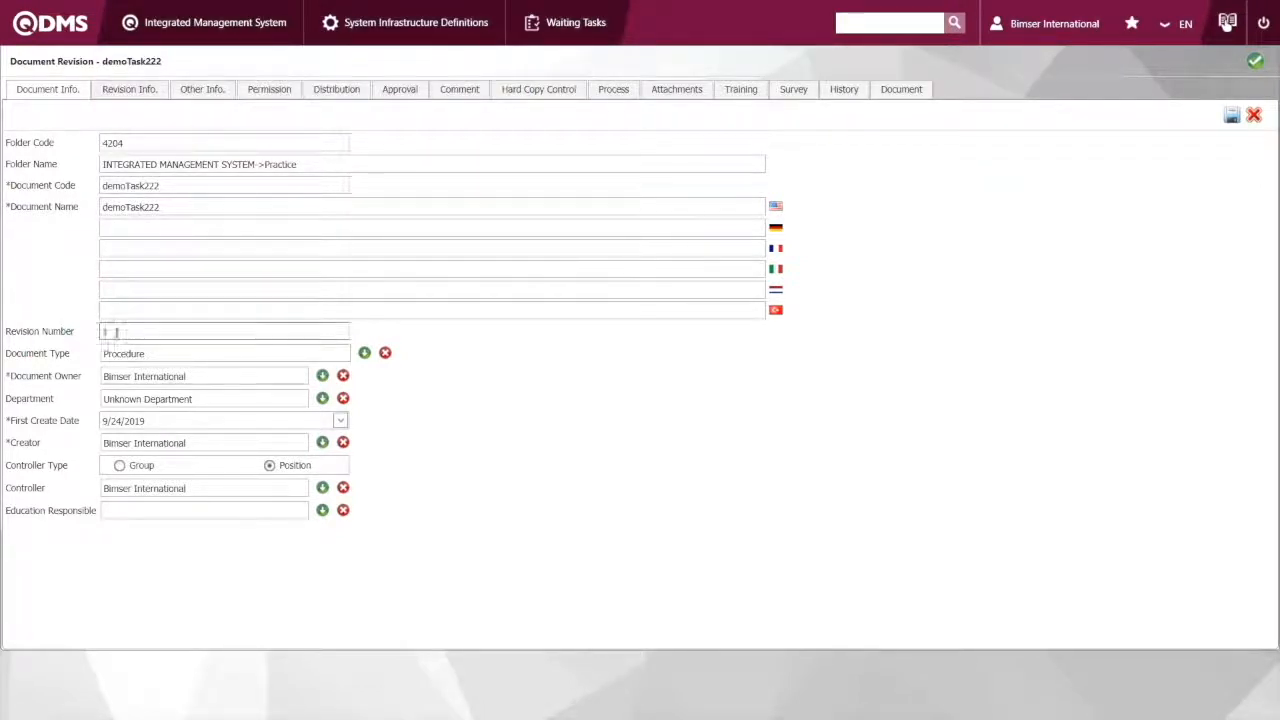
# Examine the revision number, revision information, document files, training, survey and history settings of demoTask222
pyautogui.moveTo(115, 333); pyautogui.dragTo(102, 338)
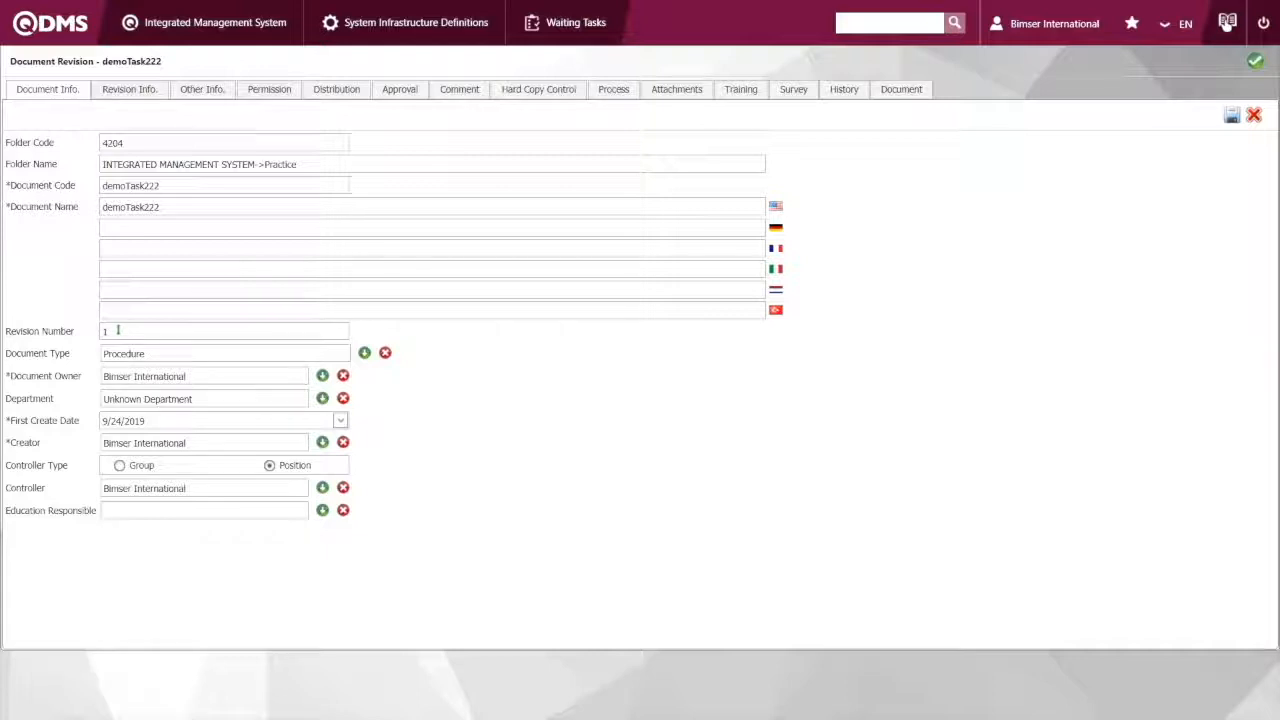
pyautogui.click(110, 332)
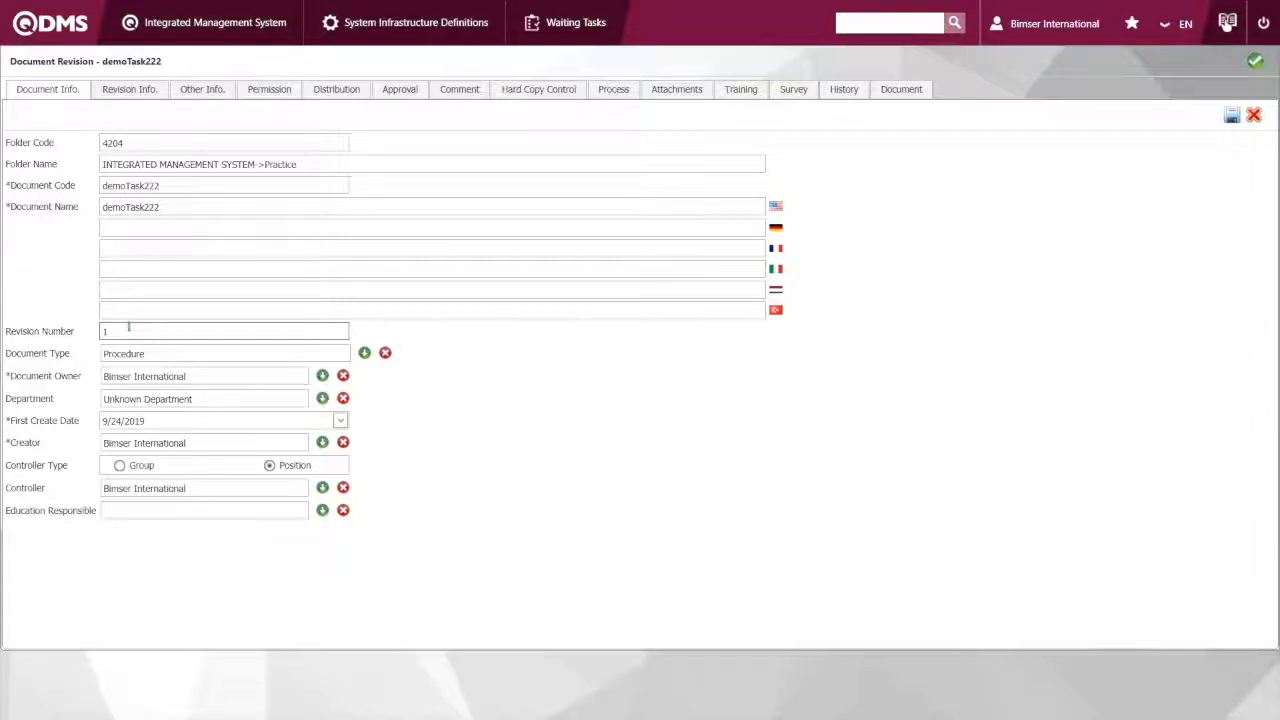
pyautogui.click(150, 97)
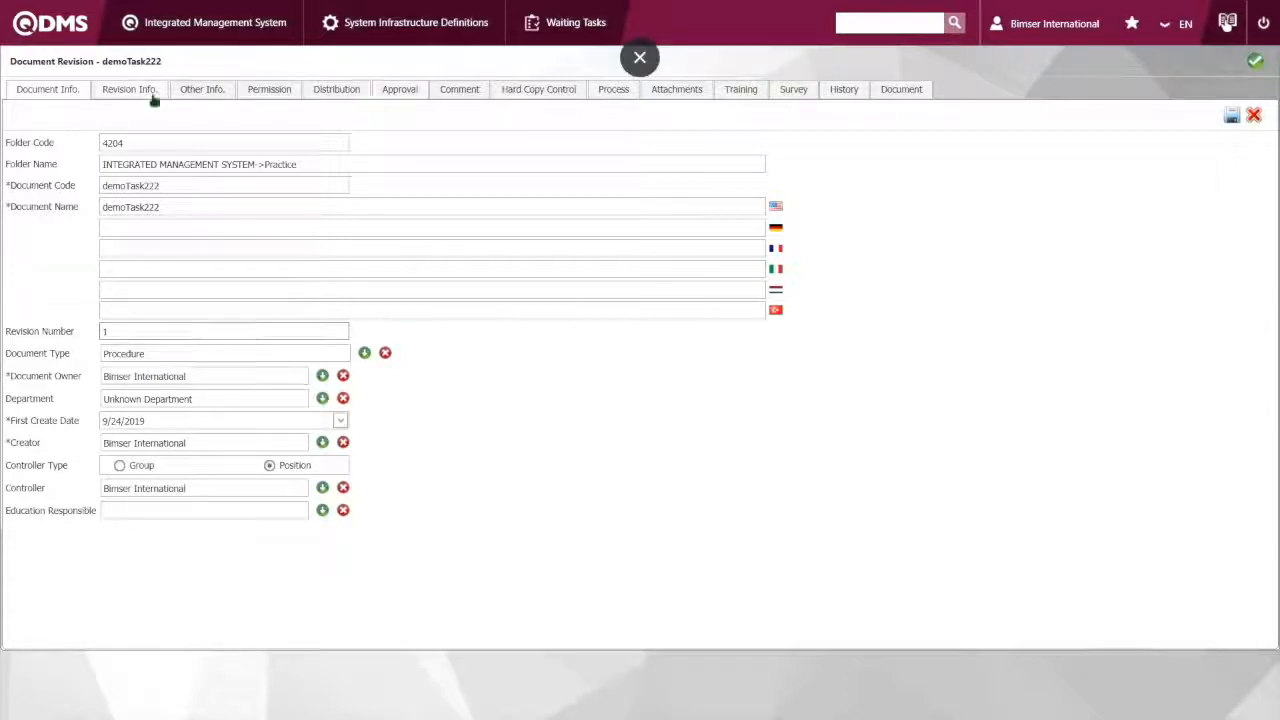
pyautogui.click(203, 97)
pyautogui.click(129, 91)
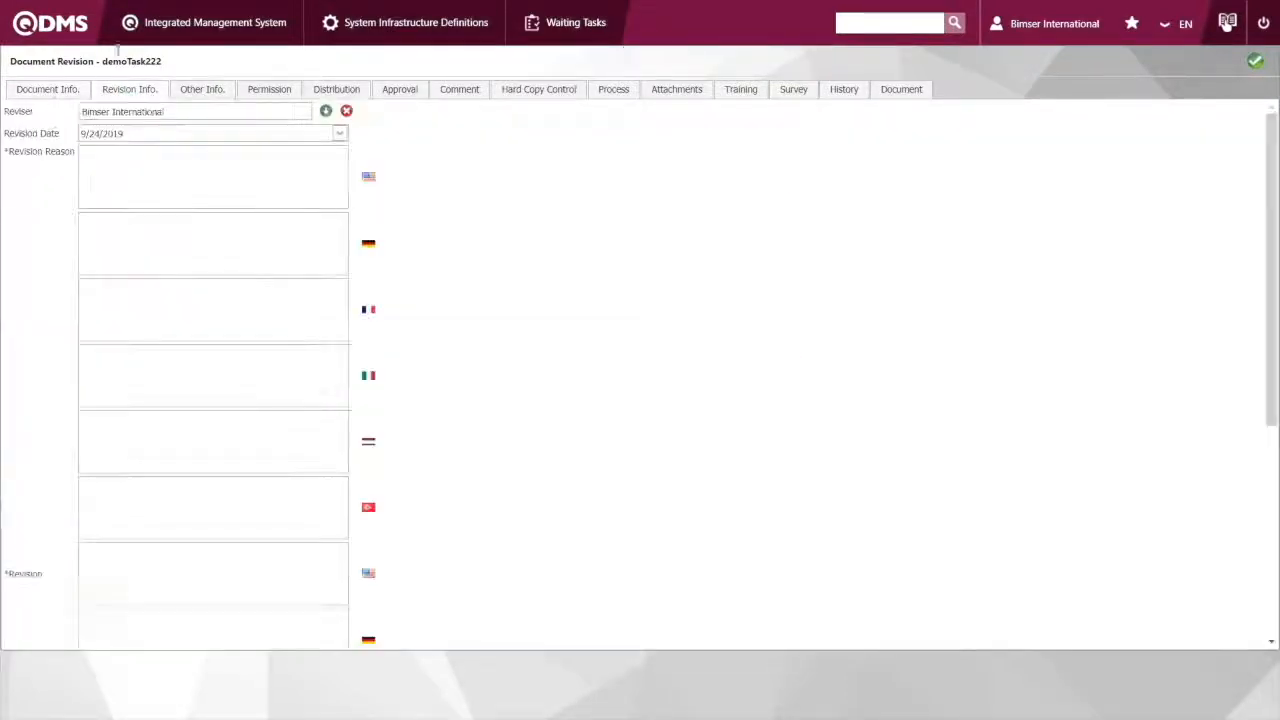
pyautogui.click(916, 92)
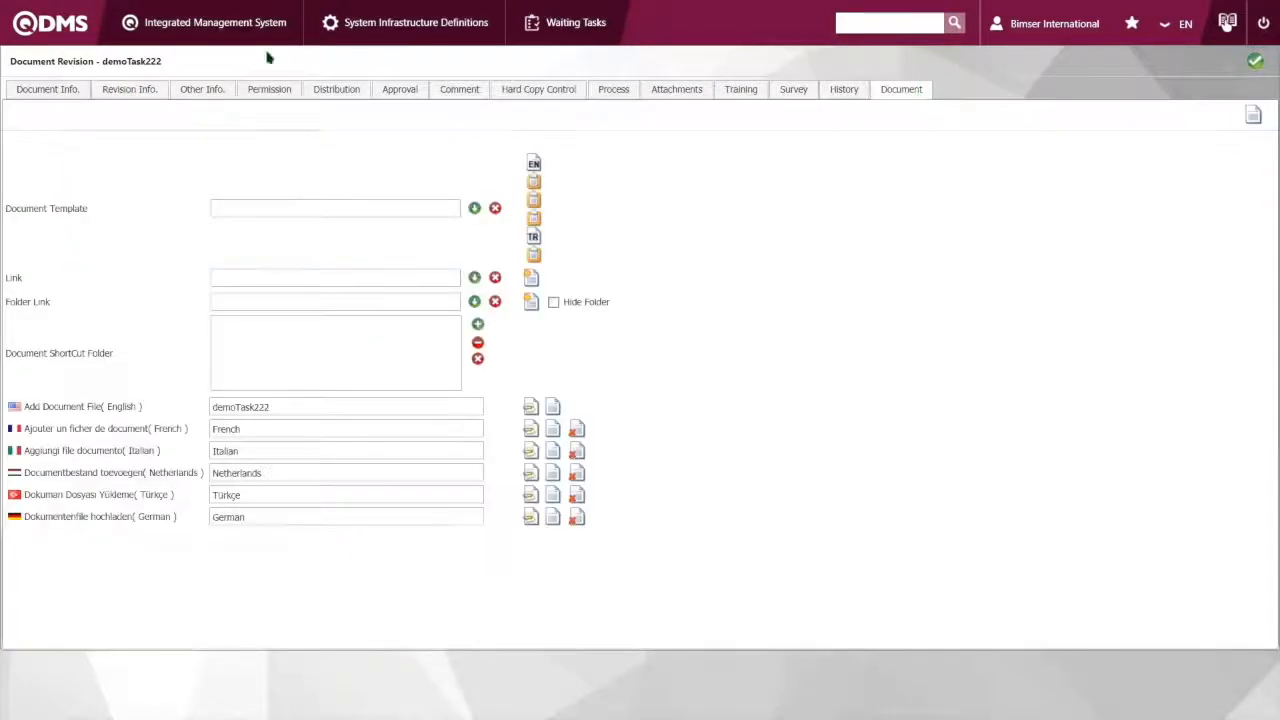
pyautogui.click(840, 91)
pyautogui.click(738, 93)
pyautogui.click(809, 93)
pyautogui.click(845, 93)
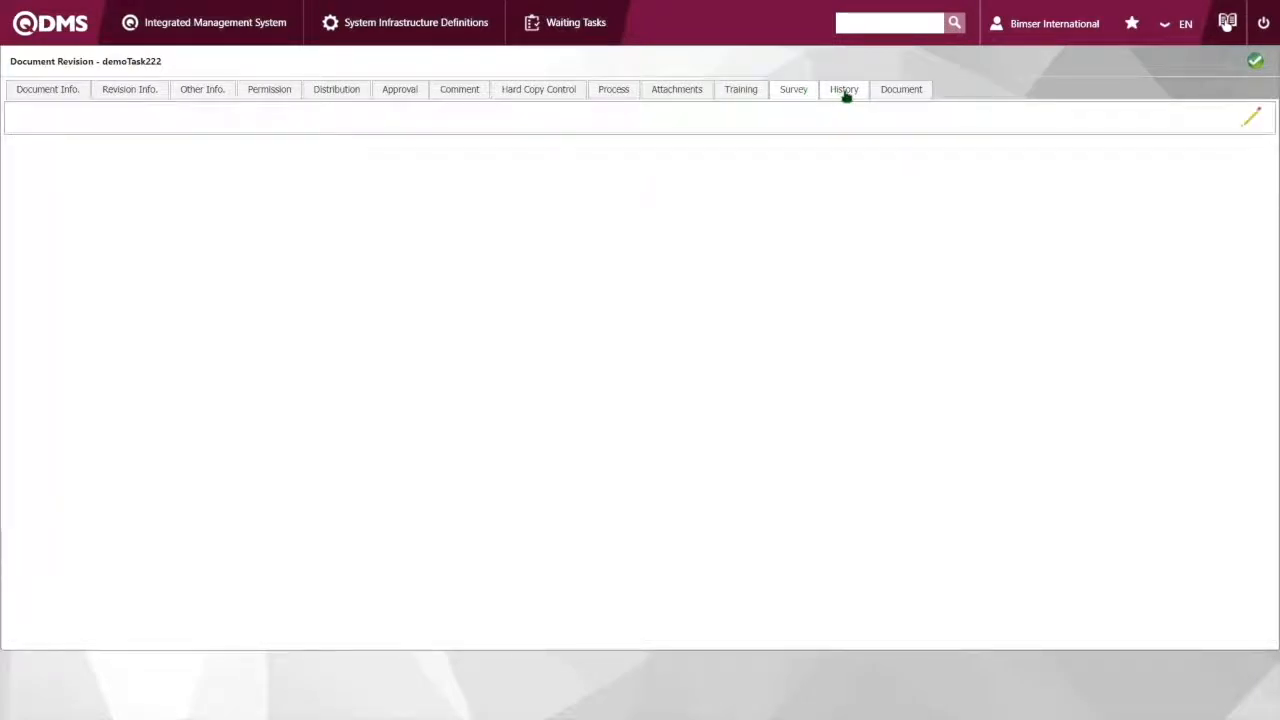
# Try to upload demoTask2_1 from the Demo Files folder as the revision's English document file
pyautogui.click(891, 95)
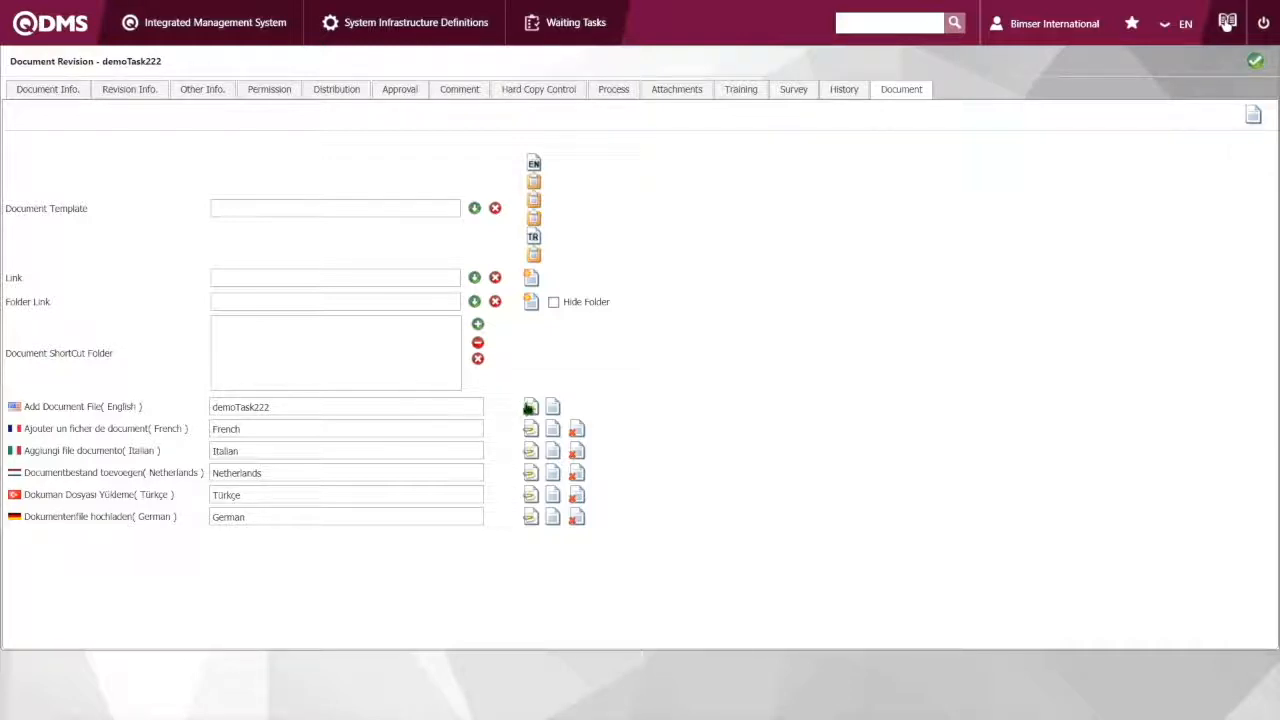
pyautogui.click(530, 407)
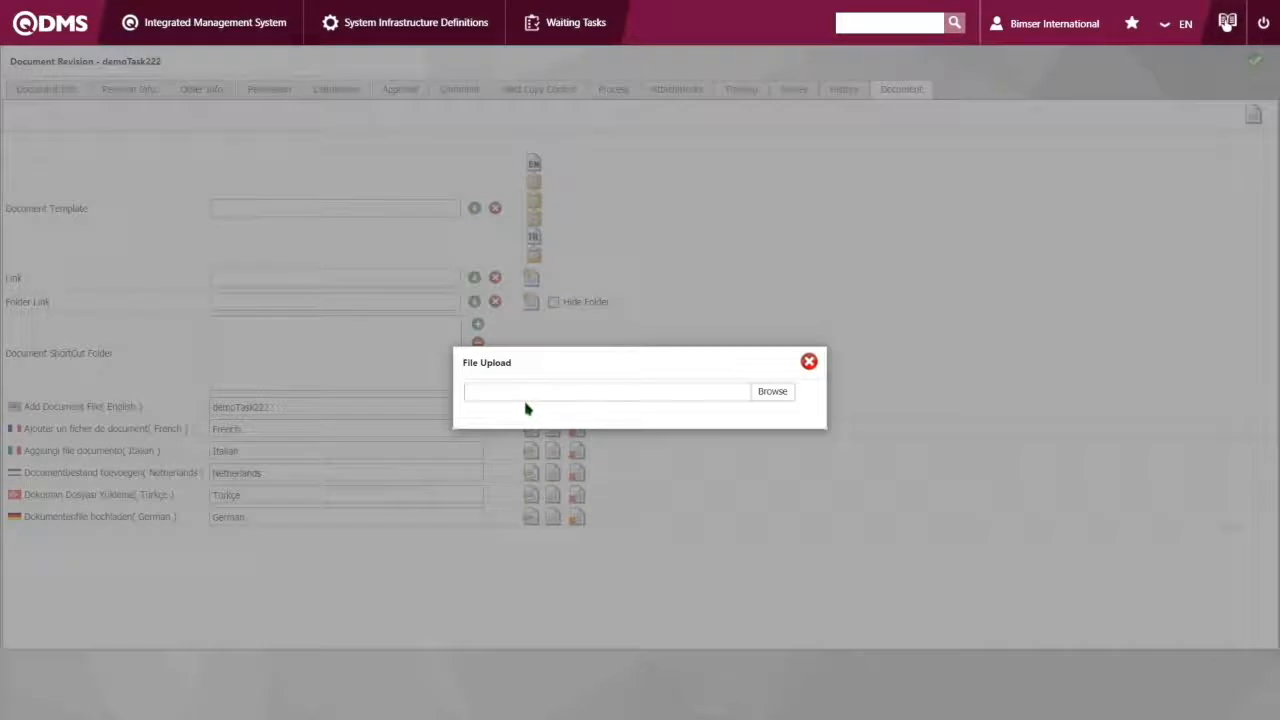
pyautogui.click(788, 398)
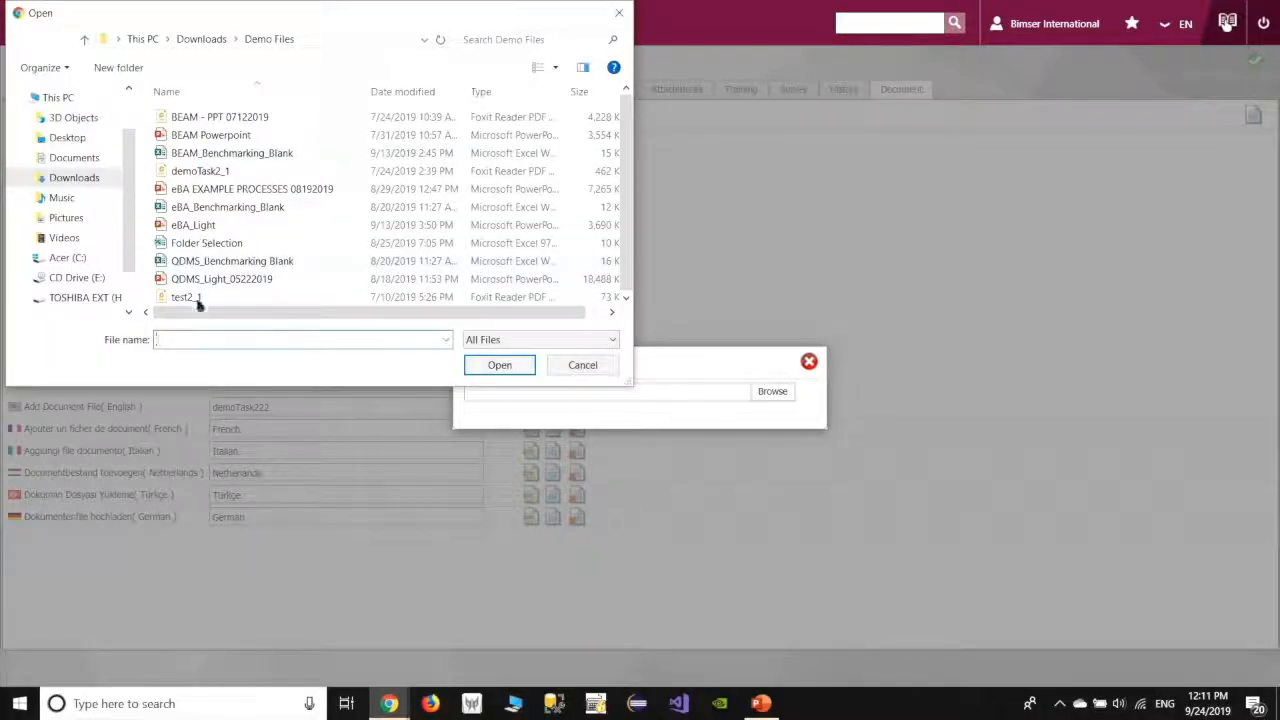
pyautogui.doubleClick(213, 177)
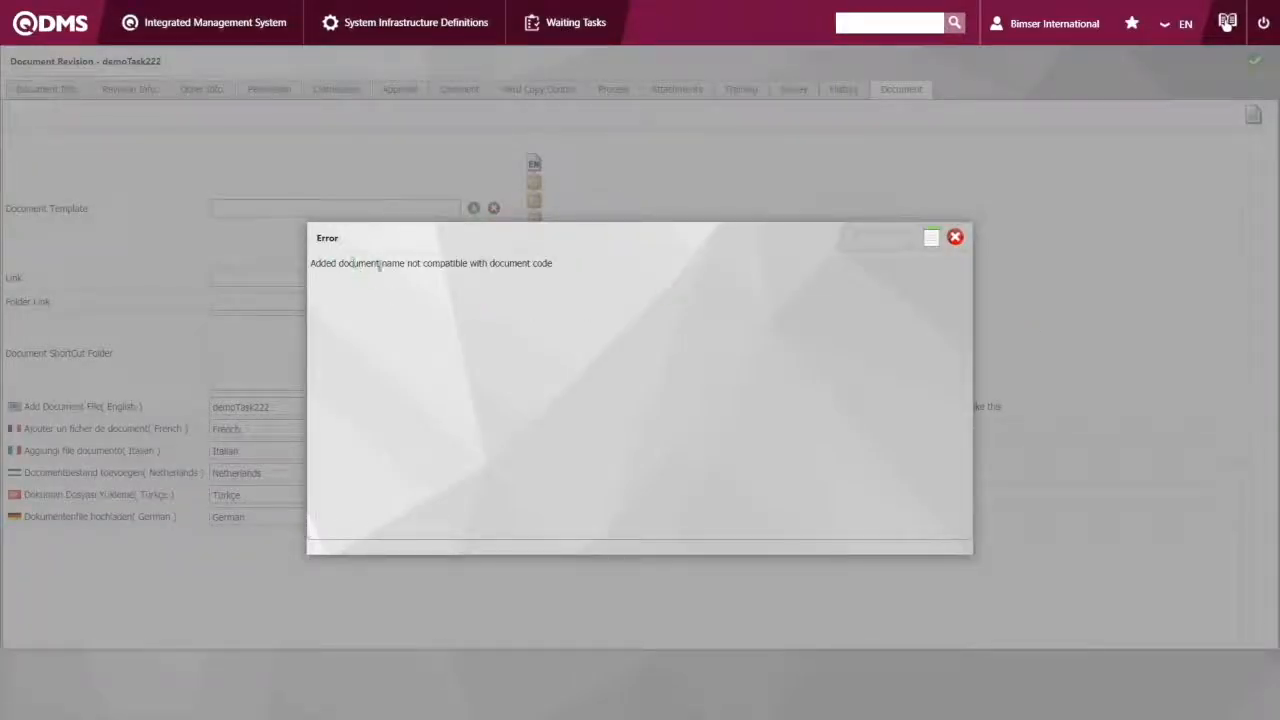
pyautogui.click(955, 238)
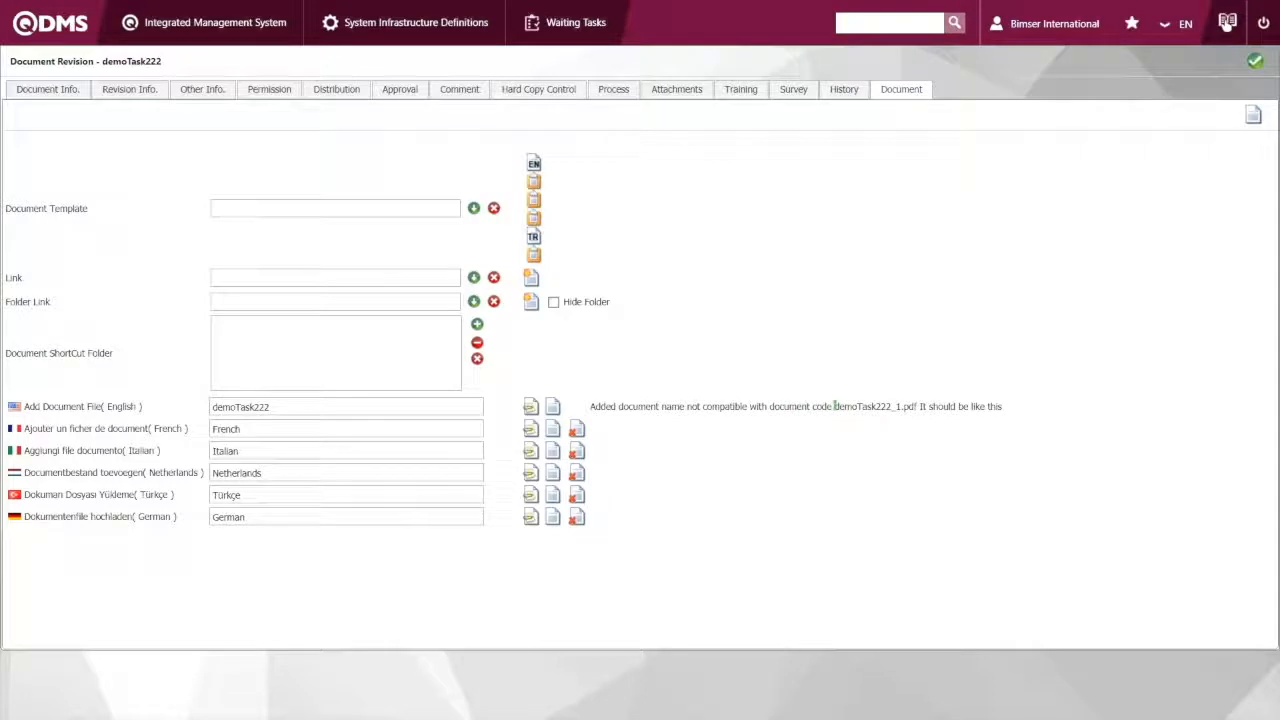
# Start uploading the English document file again and rename demoTask2_1 in the Demo Files folder to demoTask222_1
pyautogui.moveTo(838, 406); pyautogui.dragTo(884, 407)
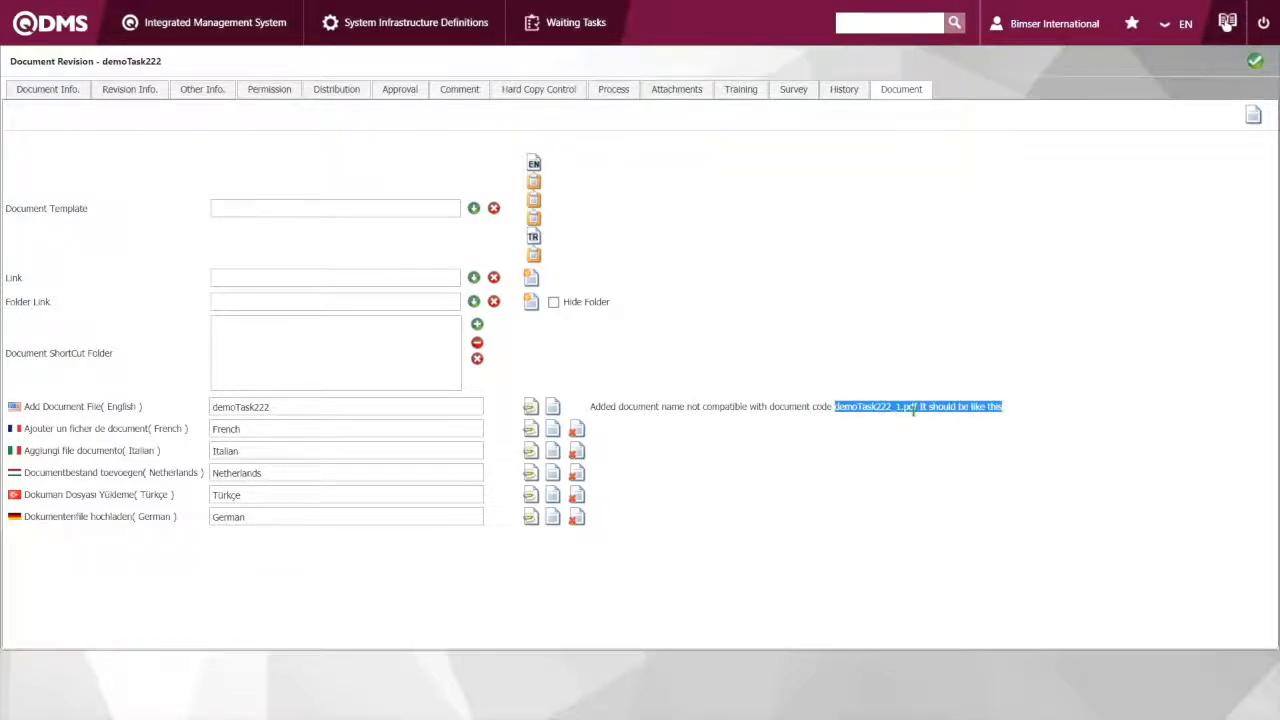
pyautogui.click(900, 407)
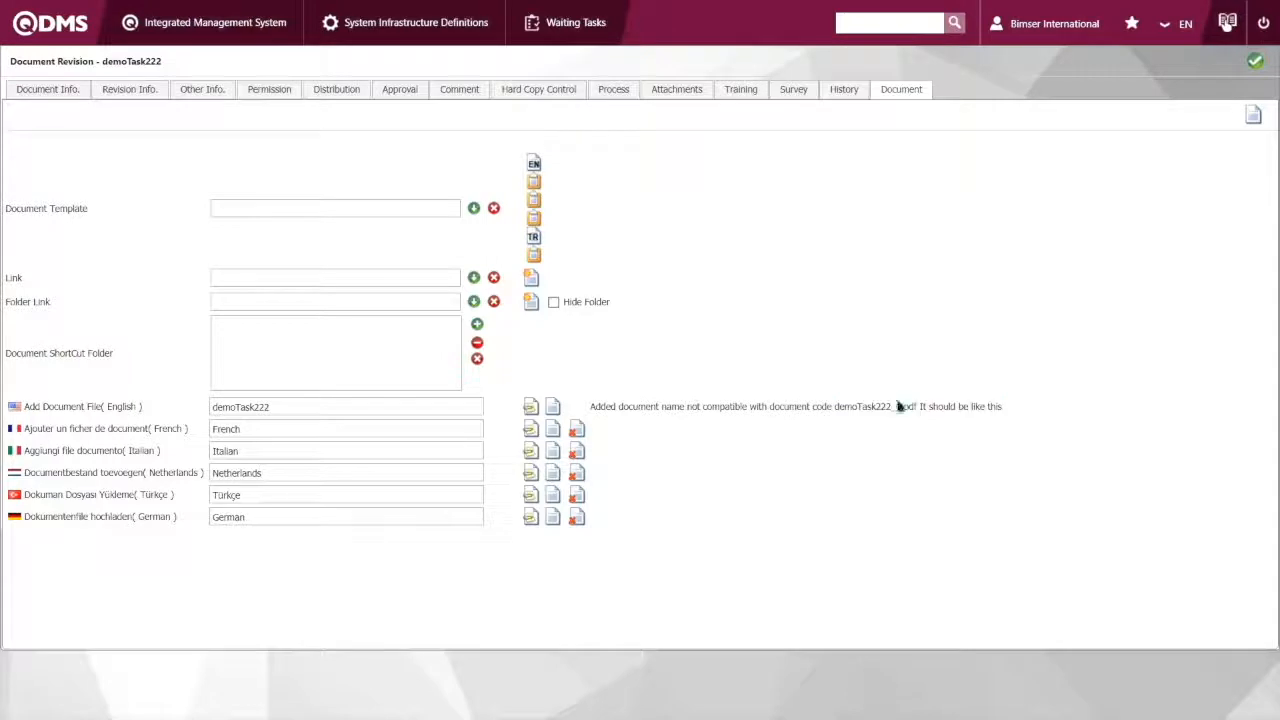
pyautogui.click(535, 407)
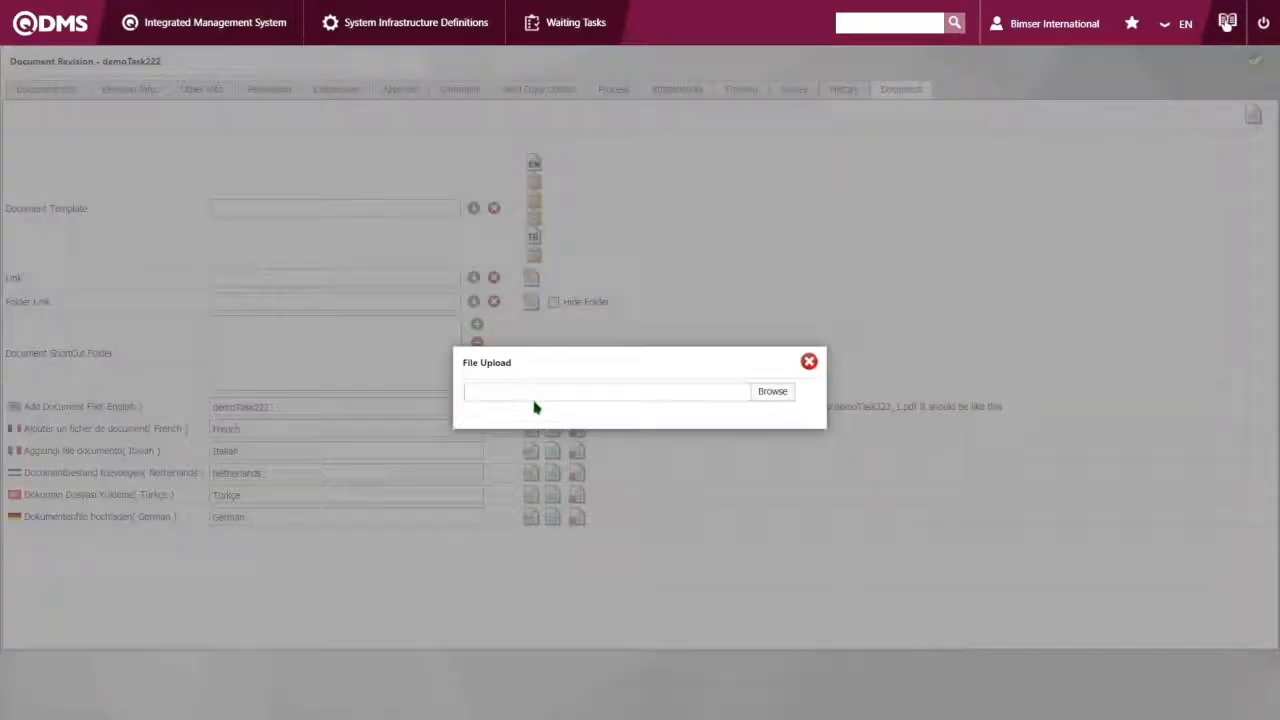
pyautogui.click(780, 400)
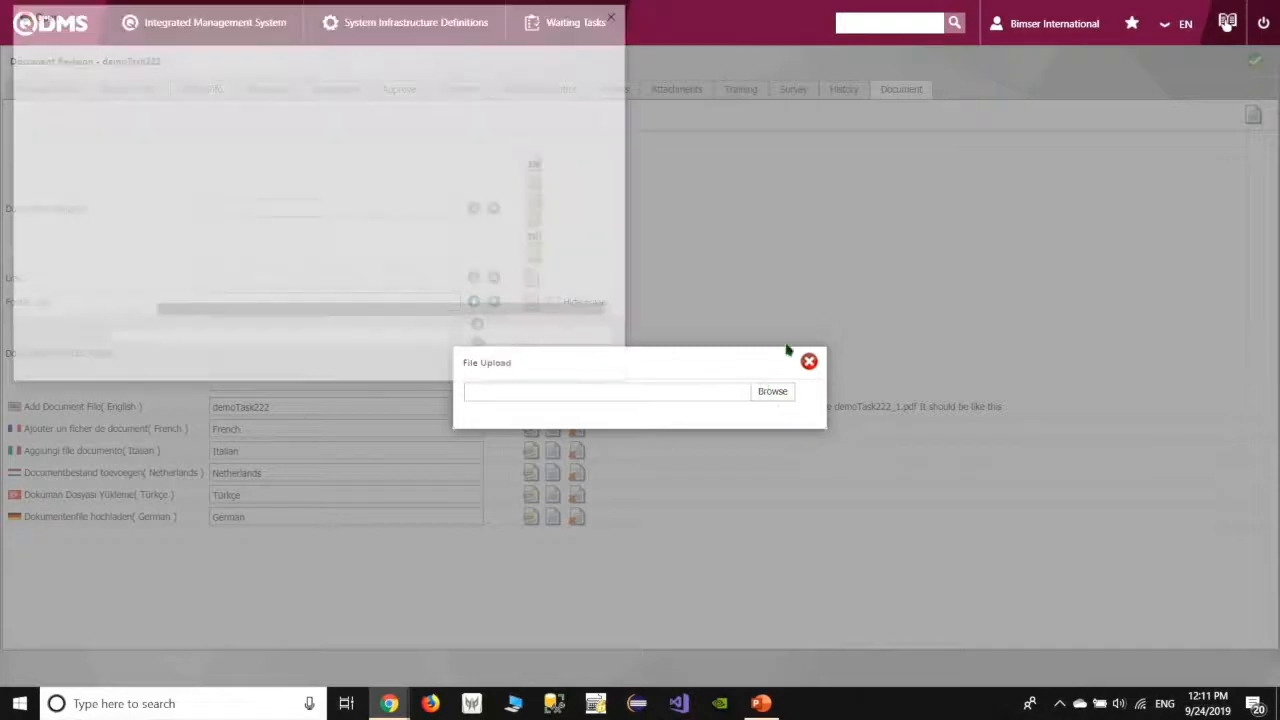
pyautogui.click(284, 175)
pyautogui.rightClick(284, 178)
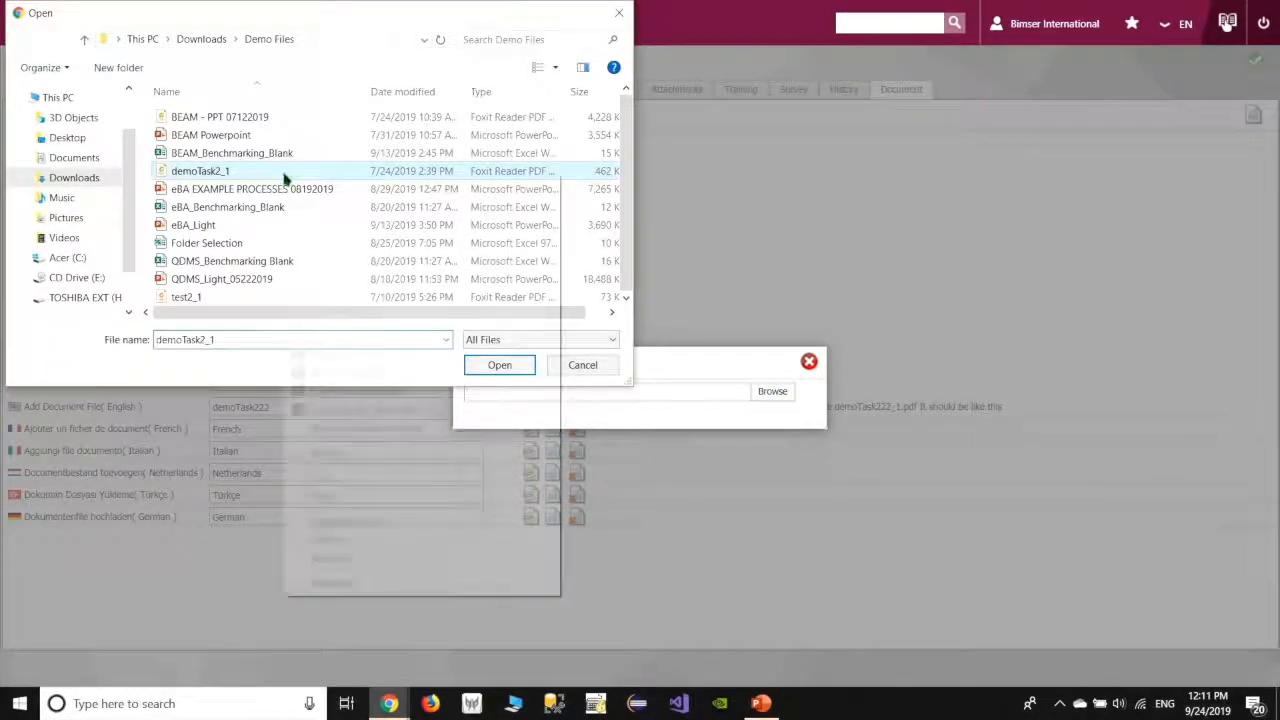
pyautogui.click(328, 558)
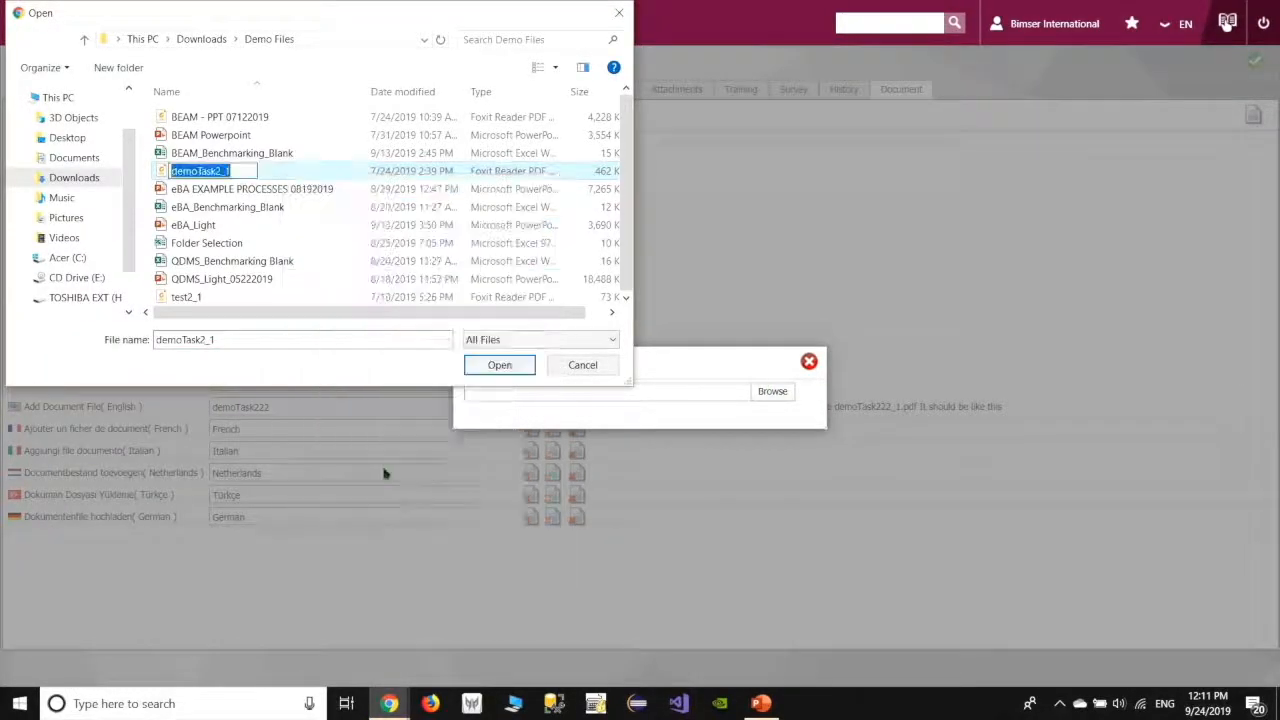
pyautogui.press('End')
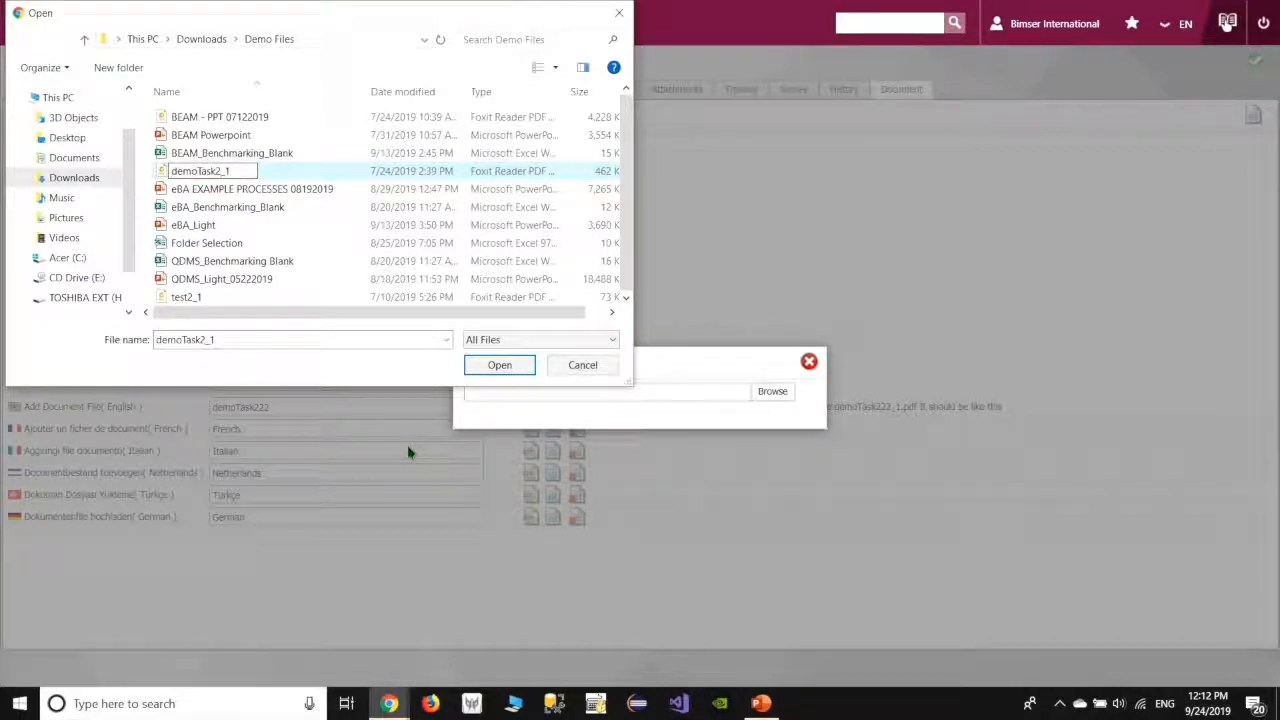
pyautogui.write('22')
pyautogui.click(332, 162)
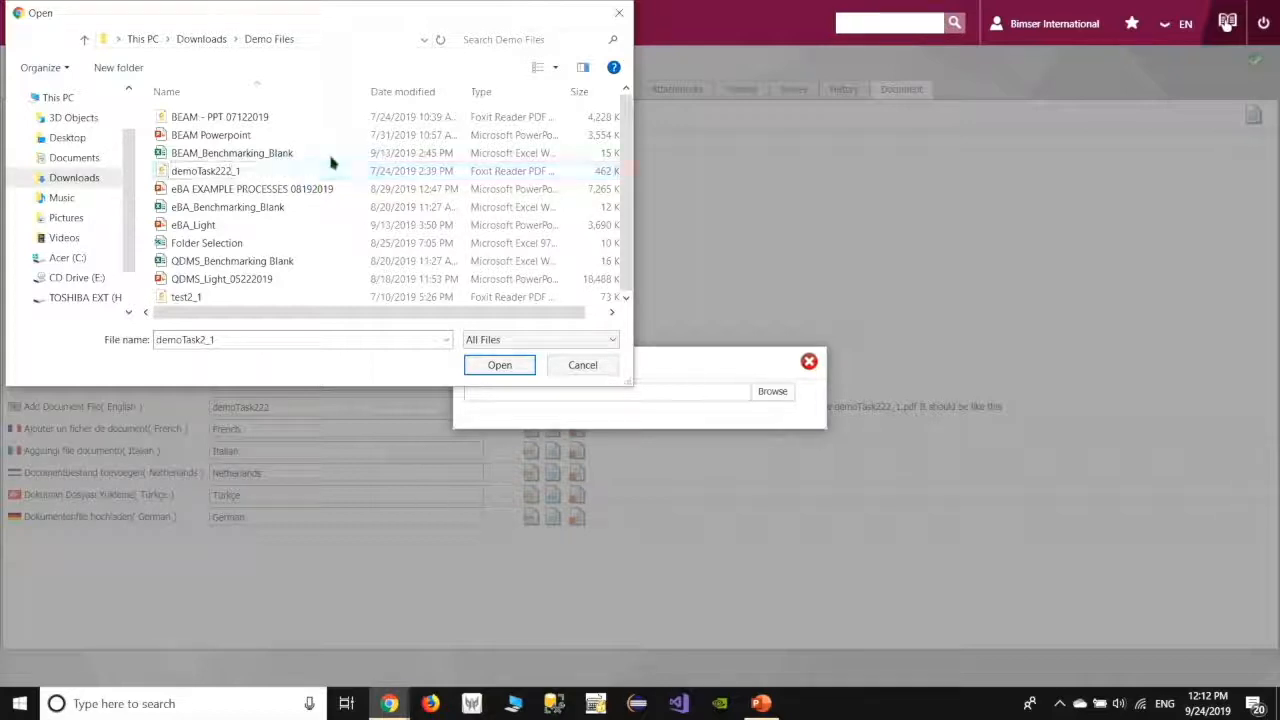
# Upload demoTask222_1 as the revision's English document file
pyautogui.doubleClick(290, 172)
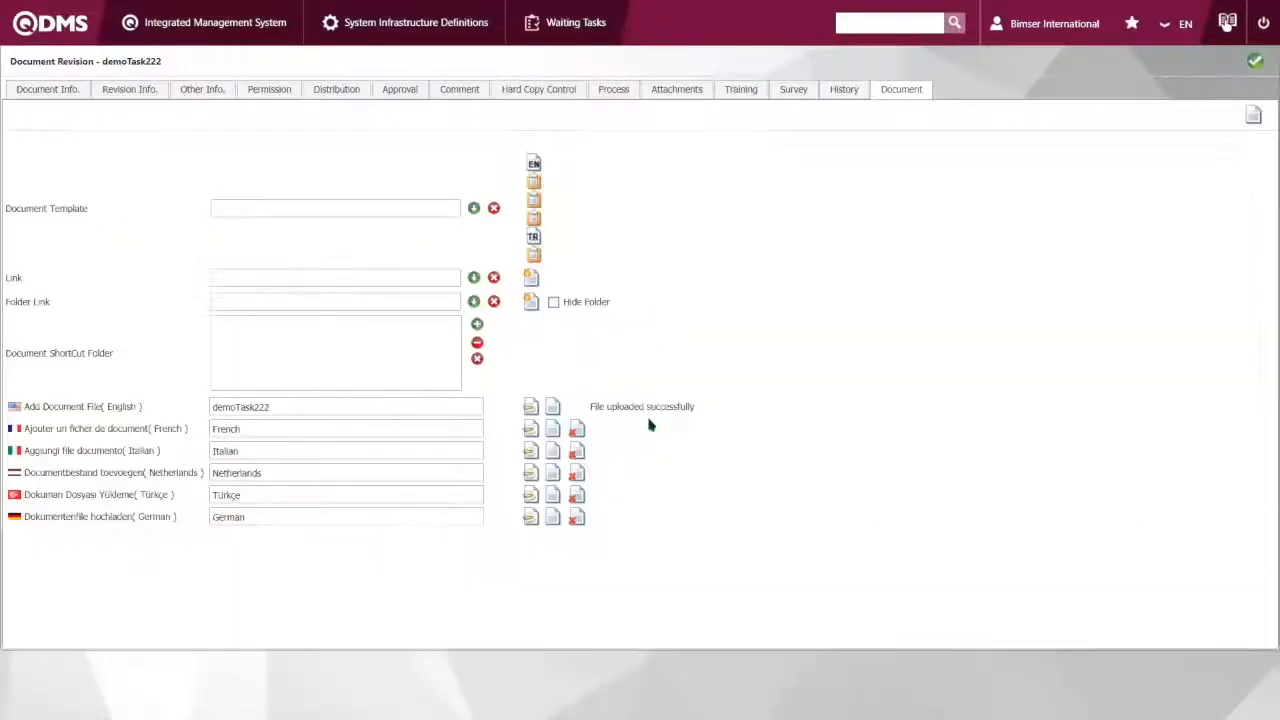
pyautogui.moveTo(589, 406); pyautogui.dragTo(714, 421)
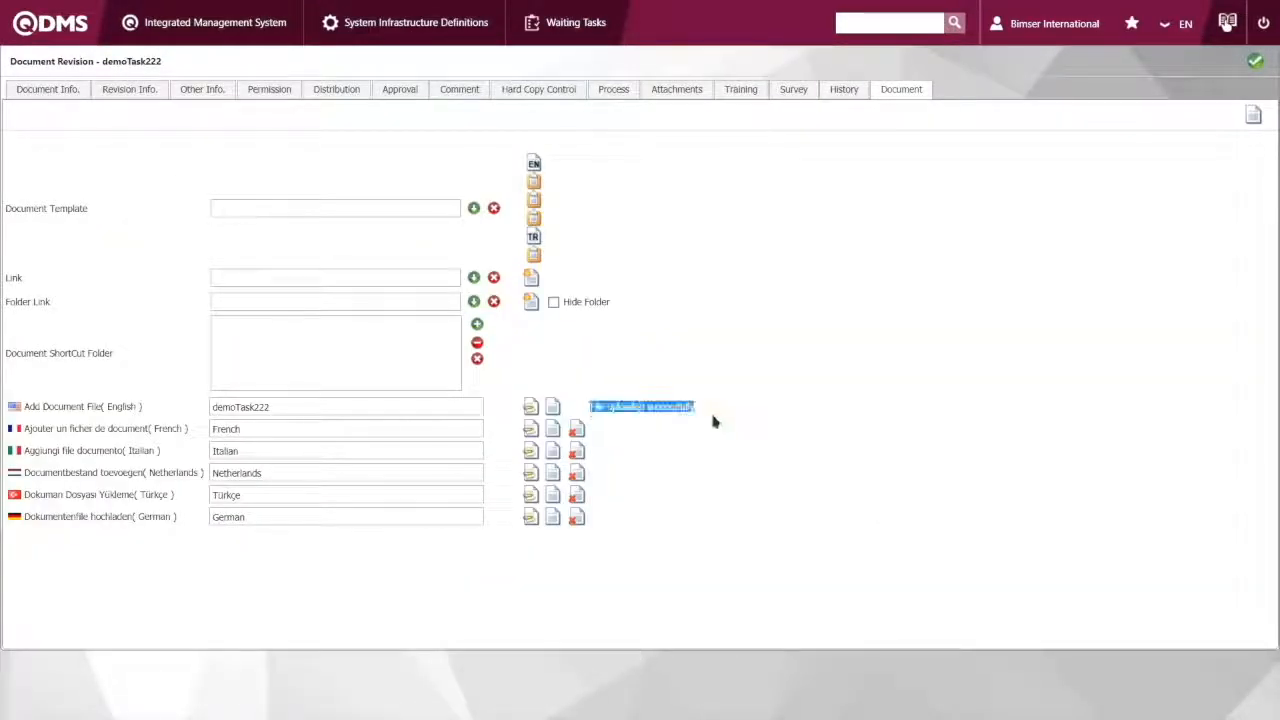
pyautogui.click(700, 420)
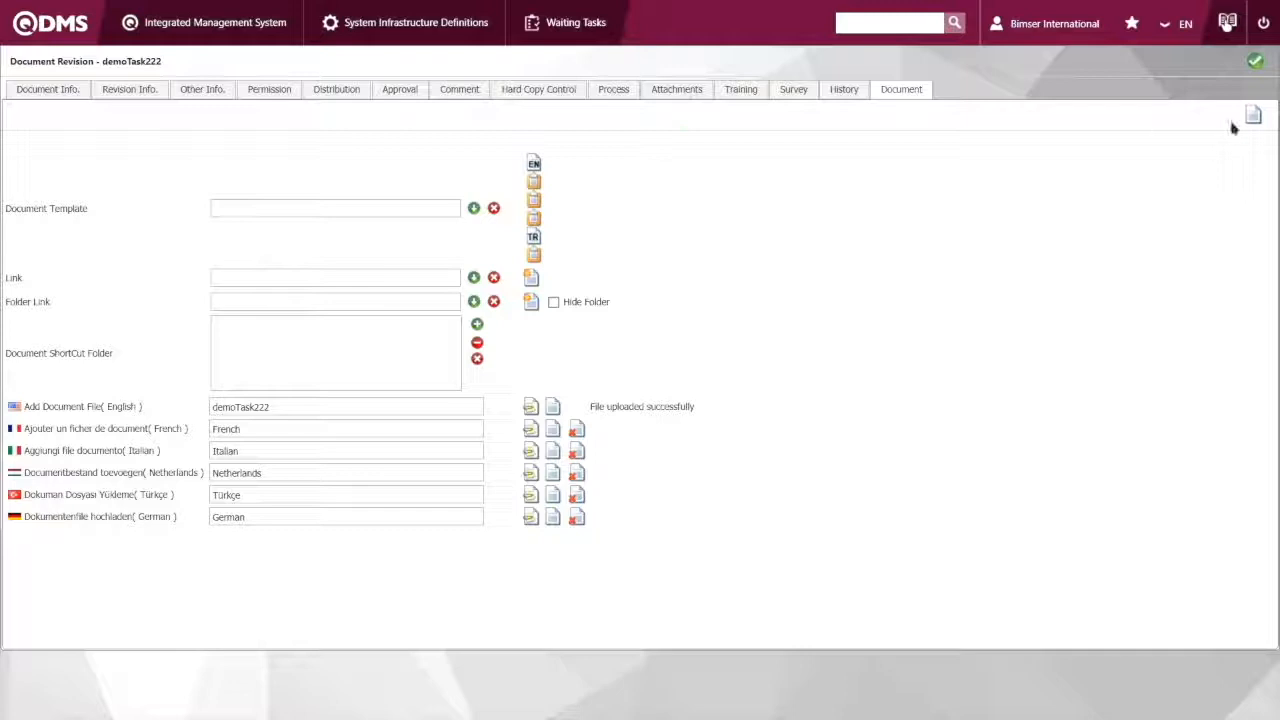
# Try to send the demoTask222 revision and close the error dialog
pyautogui.click(1255, 61)
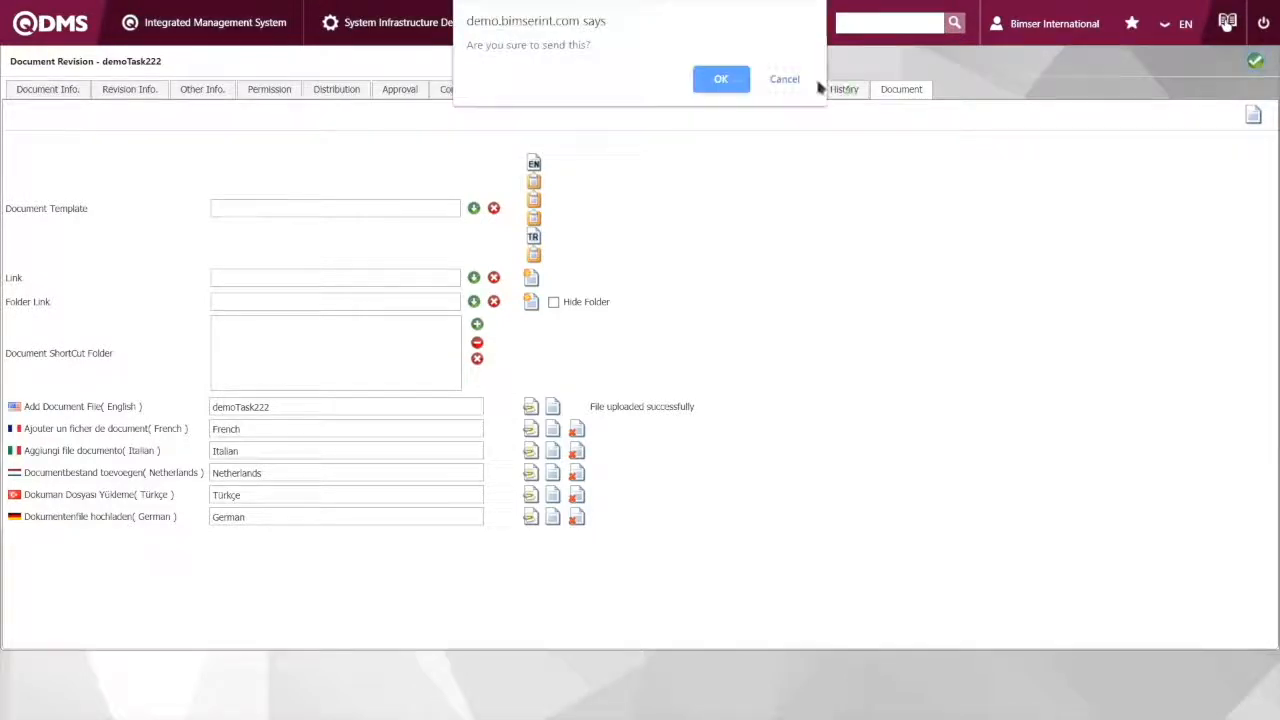
pyautogui.click(733, 78)
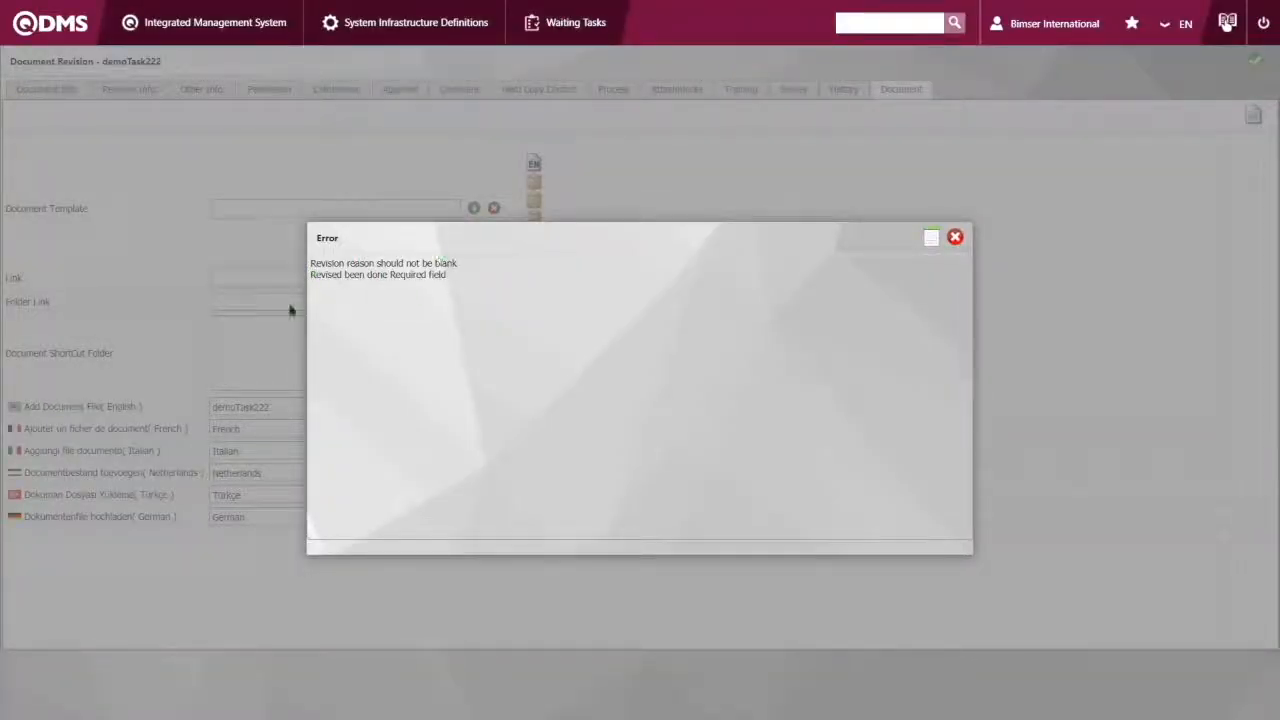
pyautogui.moveTo(396, 275)
pyautogui.mouseDown()
pyautogui.moveTo(420, 275)
pyautogui.moveTo(393, 275)
pyautogui.mouseUp()
pyautogui.click(955, 238)
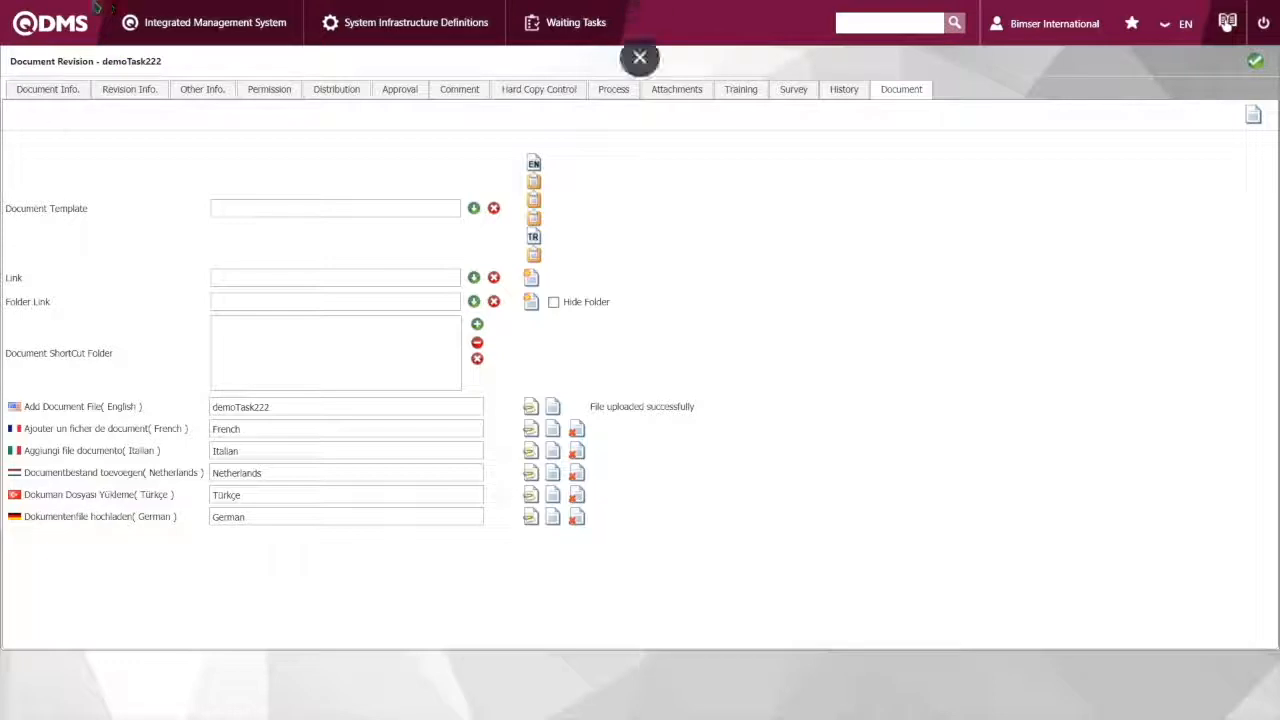
# Enter "Demo Purposes" as both the English revision reason and the English revision description in the revision information
pyautogui.click(120, 96)
pyautogui.moveTo(4, 152); pyautogui.dragTo(69, 166)
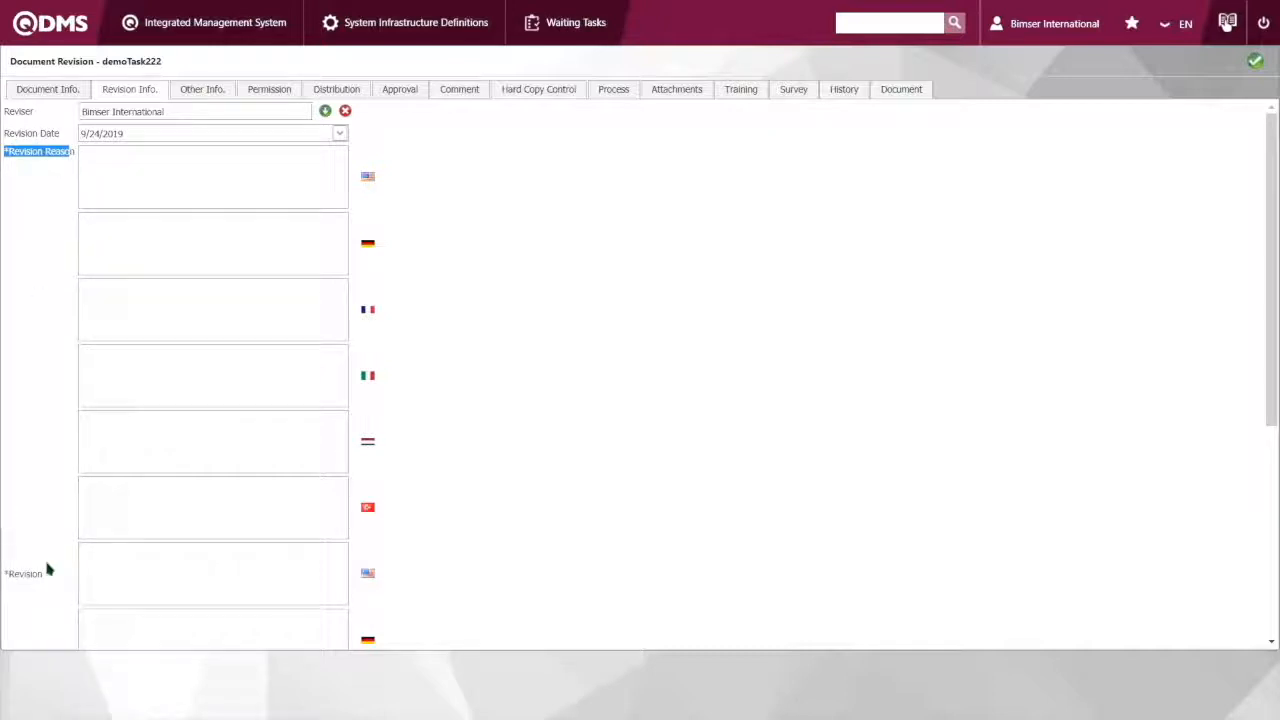
pyautogui.moveTo(47, 569); pyautogui.dragTo(6, 569)
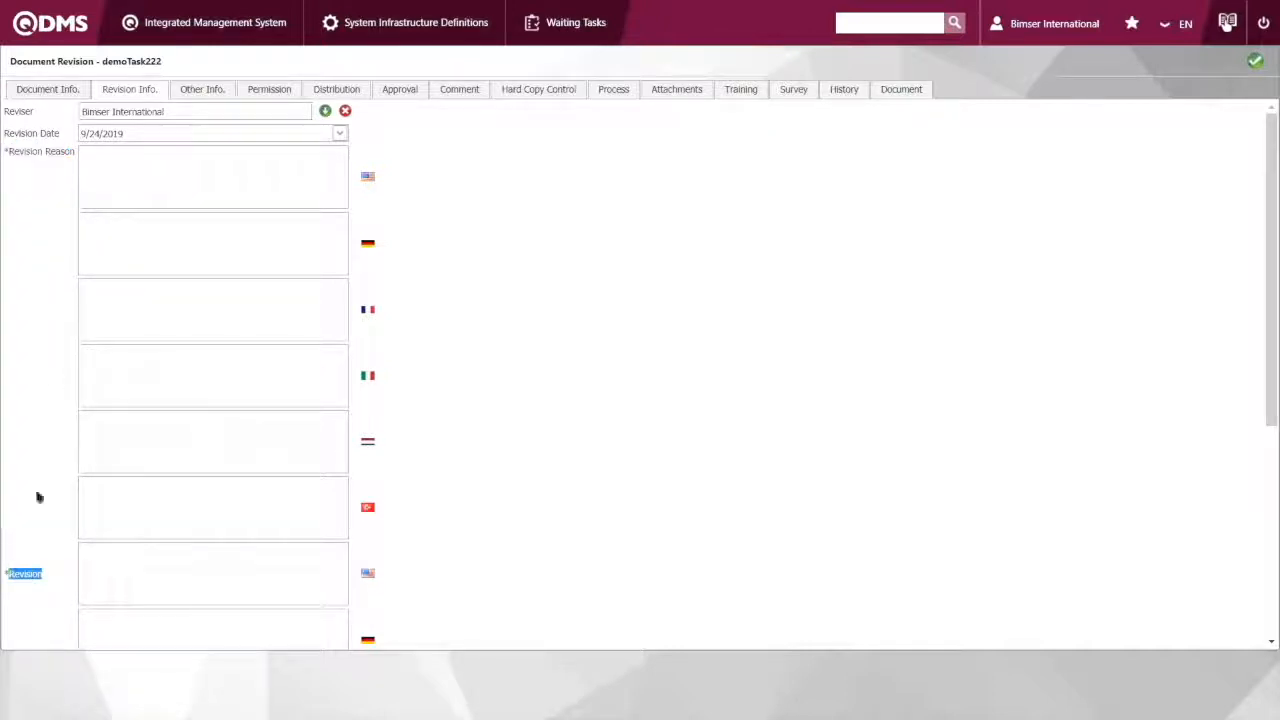
pyautogui.click(145, 176)
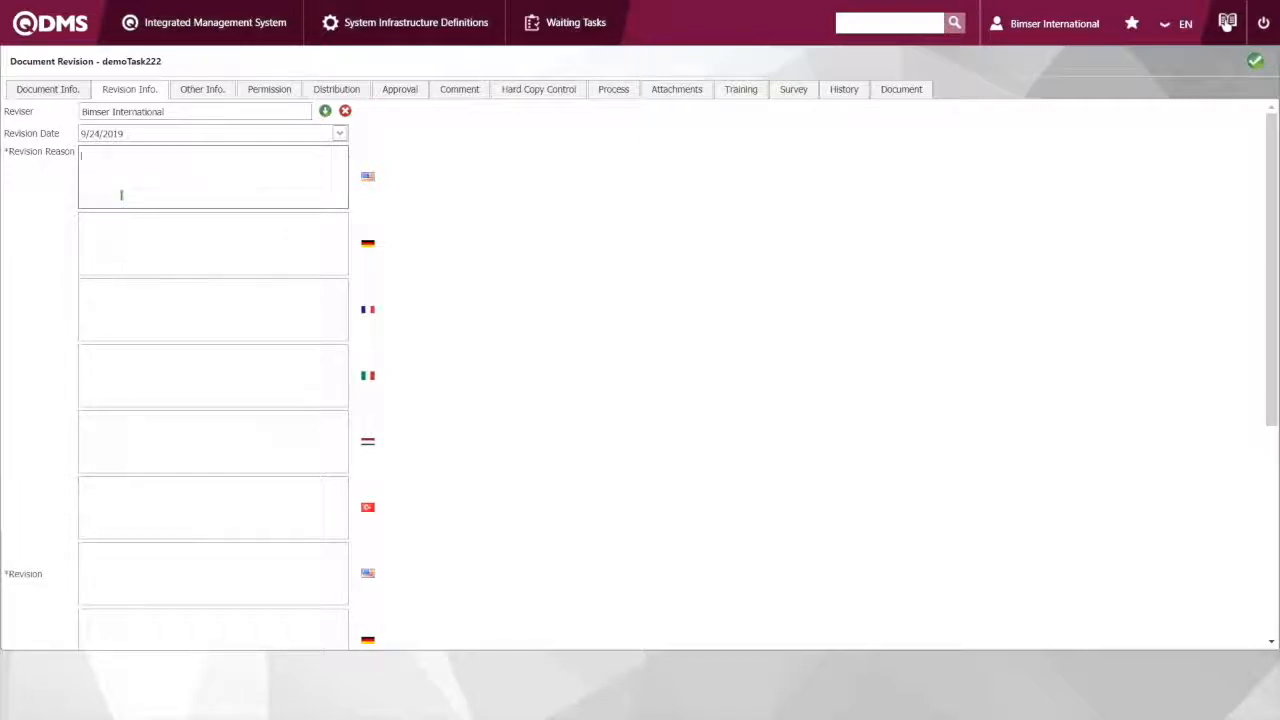
pyautogui.write('Demo Purposes')
pyautogui.click(173, 582)
pyautogui.write('Demo Purp')
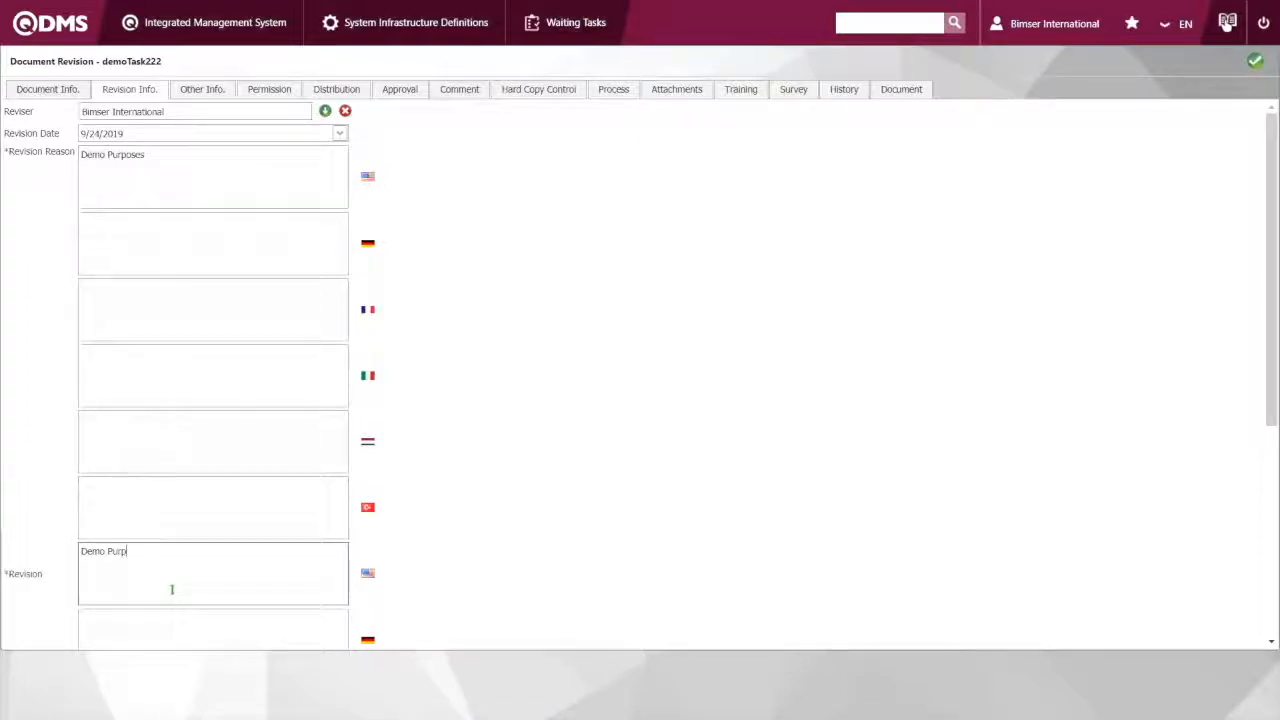
pyautogui.write('oses')
pyautogui.scroll(-5, 1048, 512)
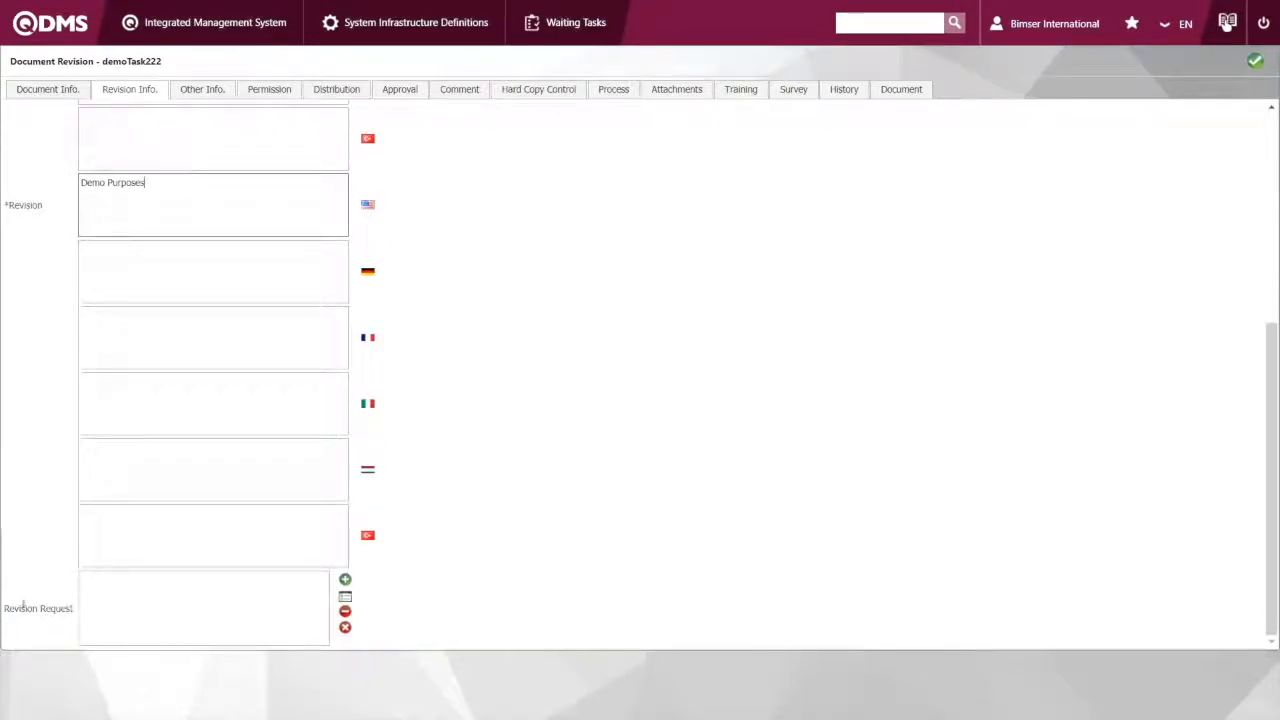
pyautogui.scroll(5, 530, 460)
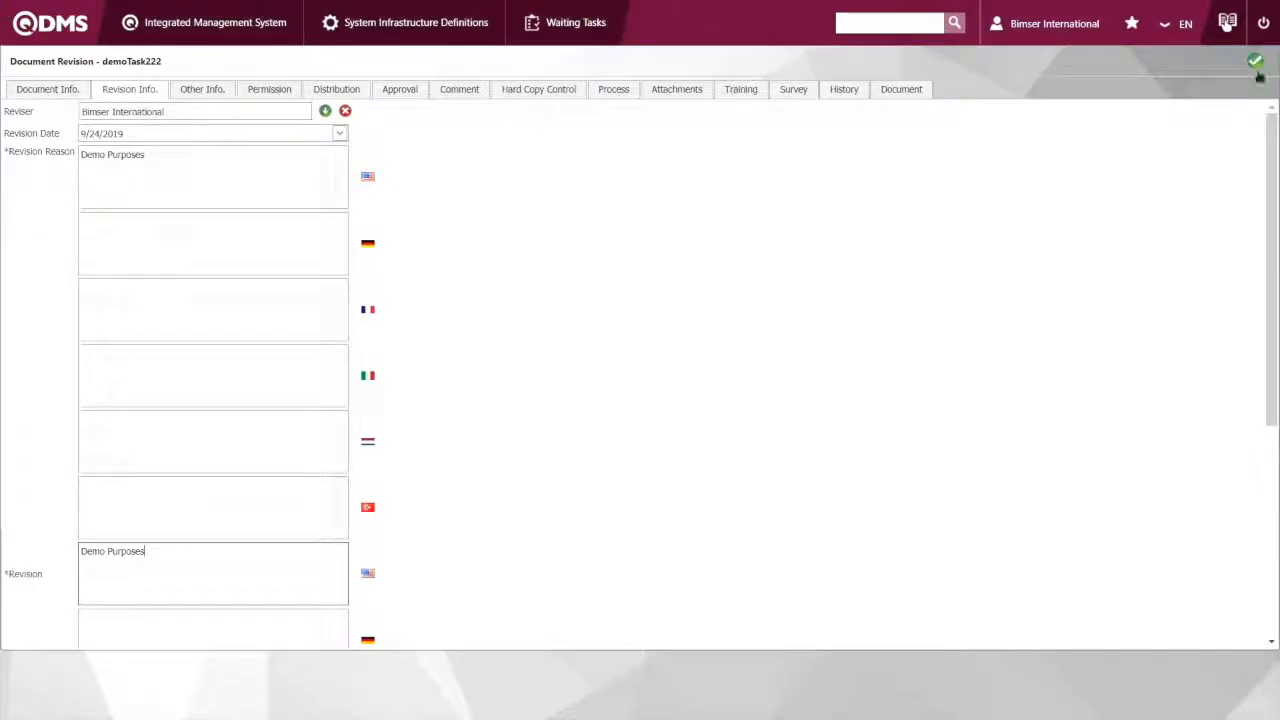
# Send the completed demoTask222 revision for control, confirm the submission and close the notice
pyautogui.click(1256, 63)
pyautogui.click(716, 88)
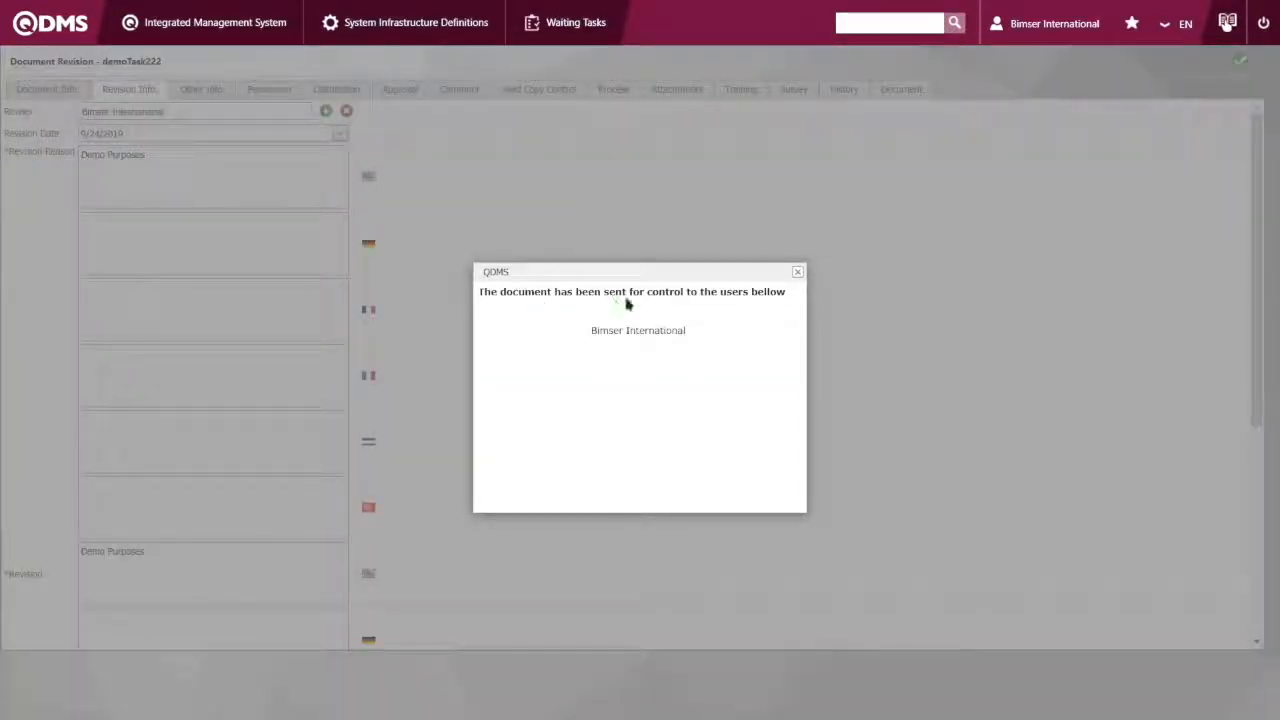
pyautogui.click(797, 273)
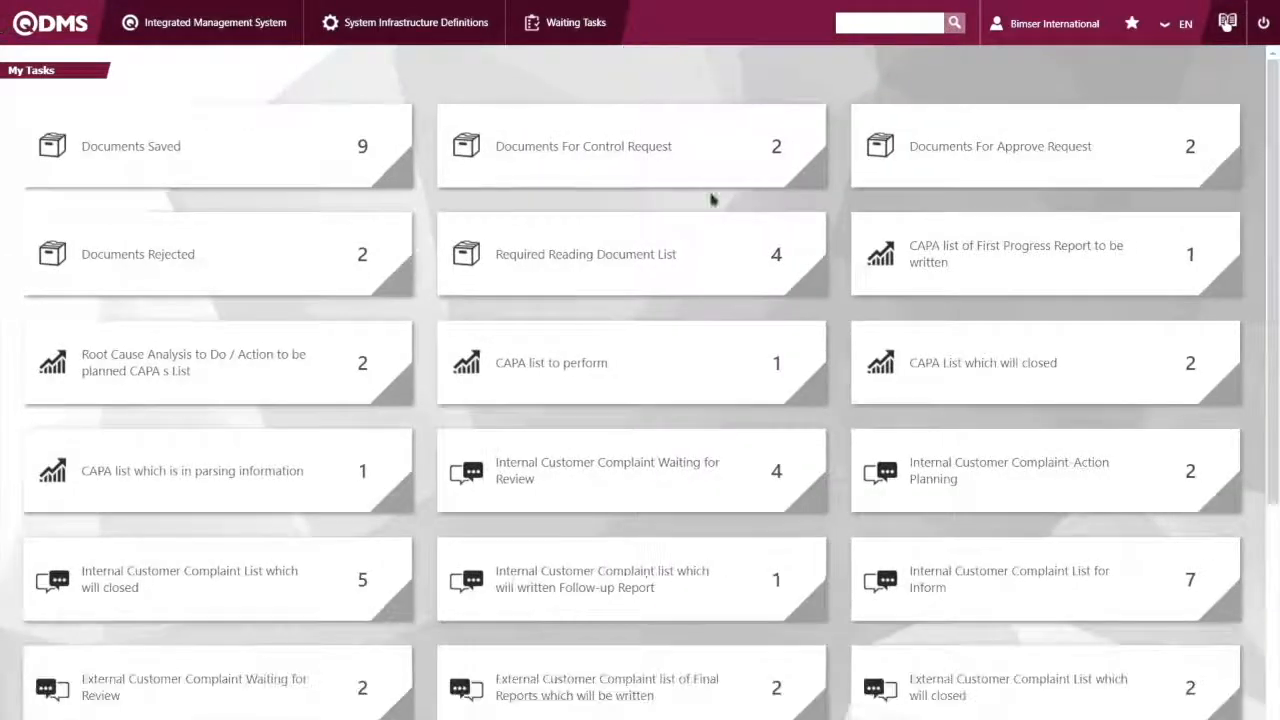
# List the documents awaiting control and locate the demoTask222 revision among them
pyautogui.click(545, 178)
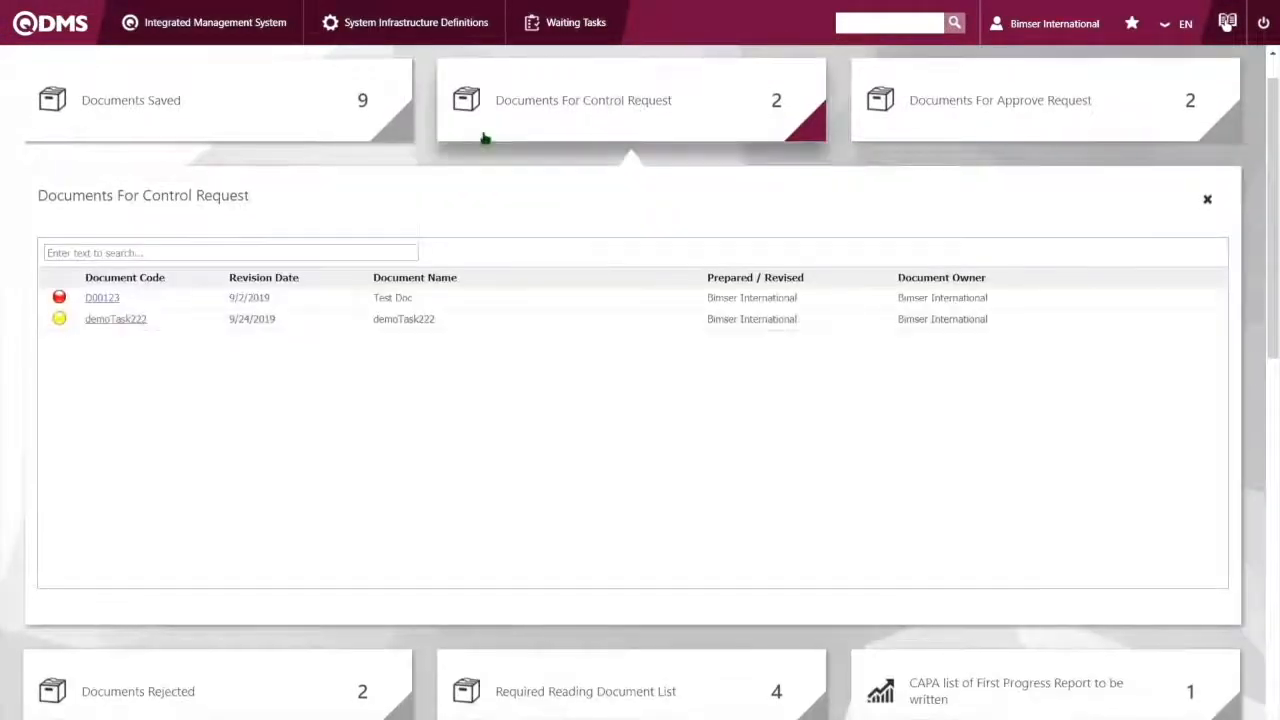
pyautogui.doubleClick(126, 328)
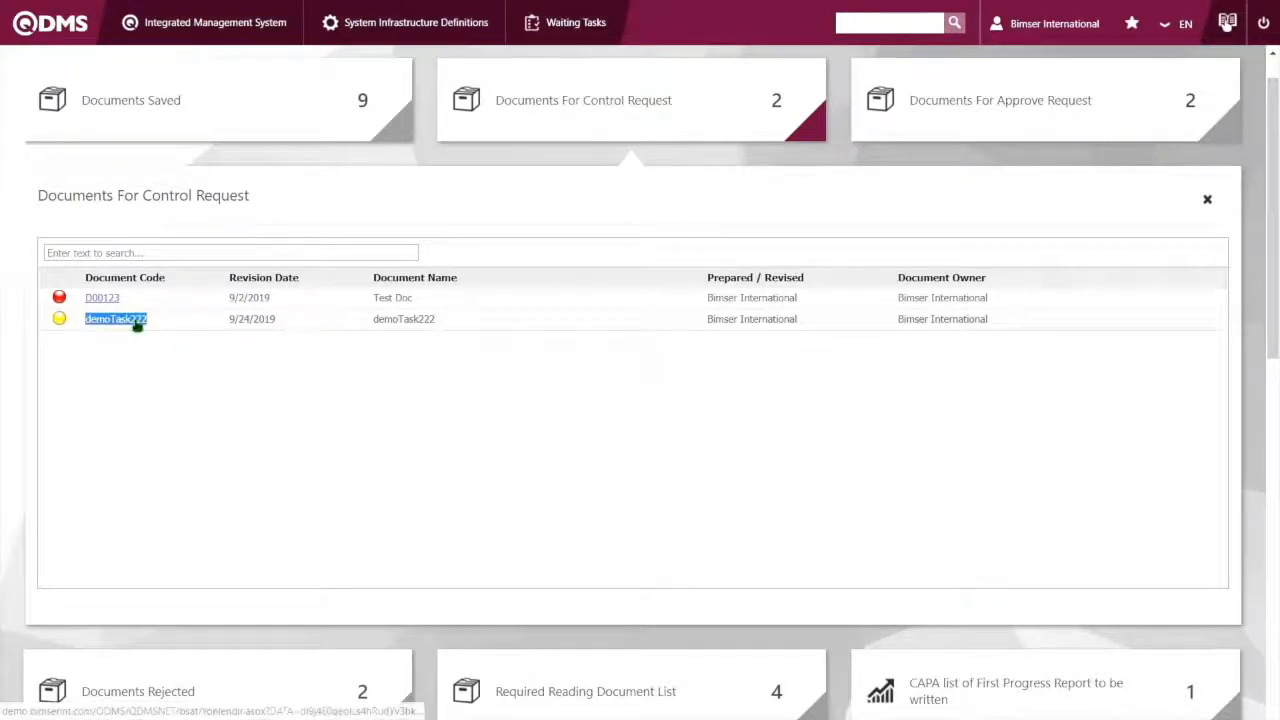
pyautogui.click(232, 400)
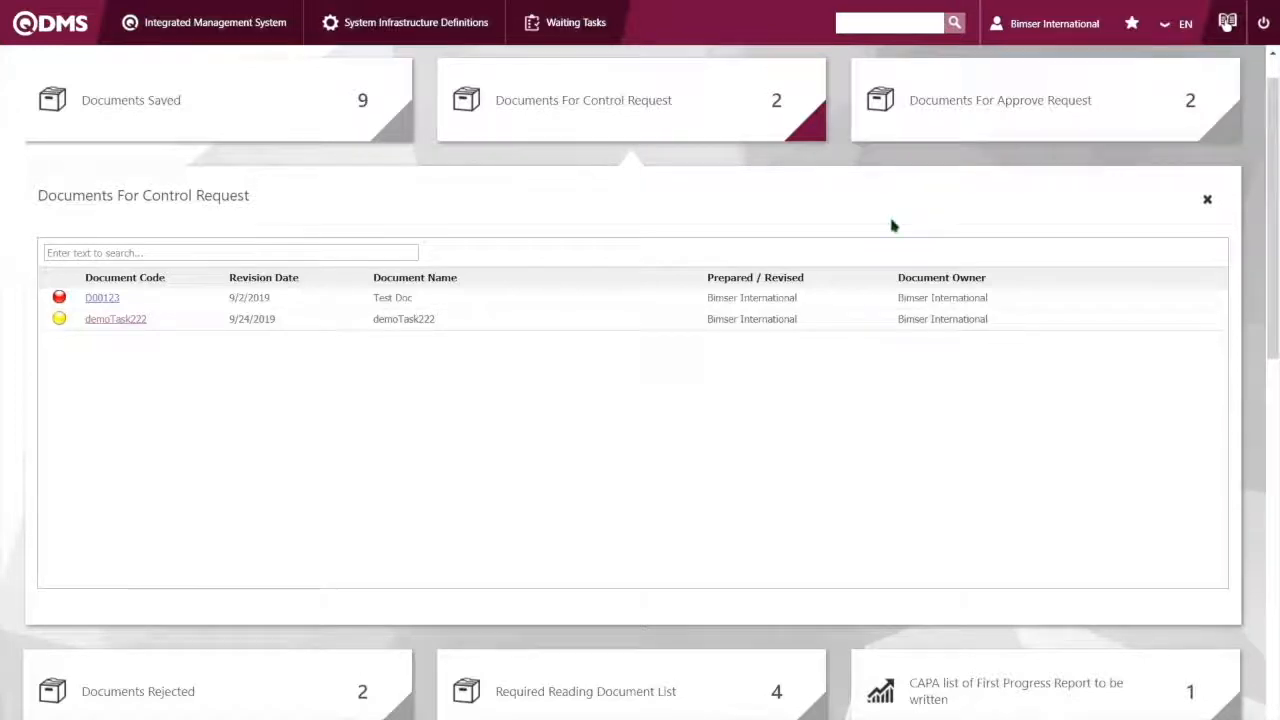
pyautogui.scroll(1, 791, 274)
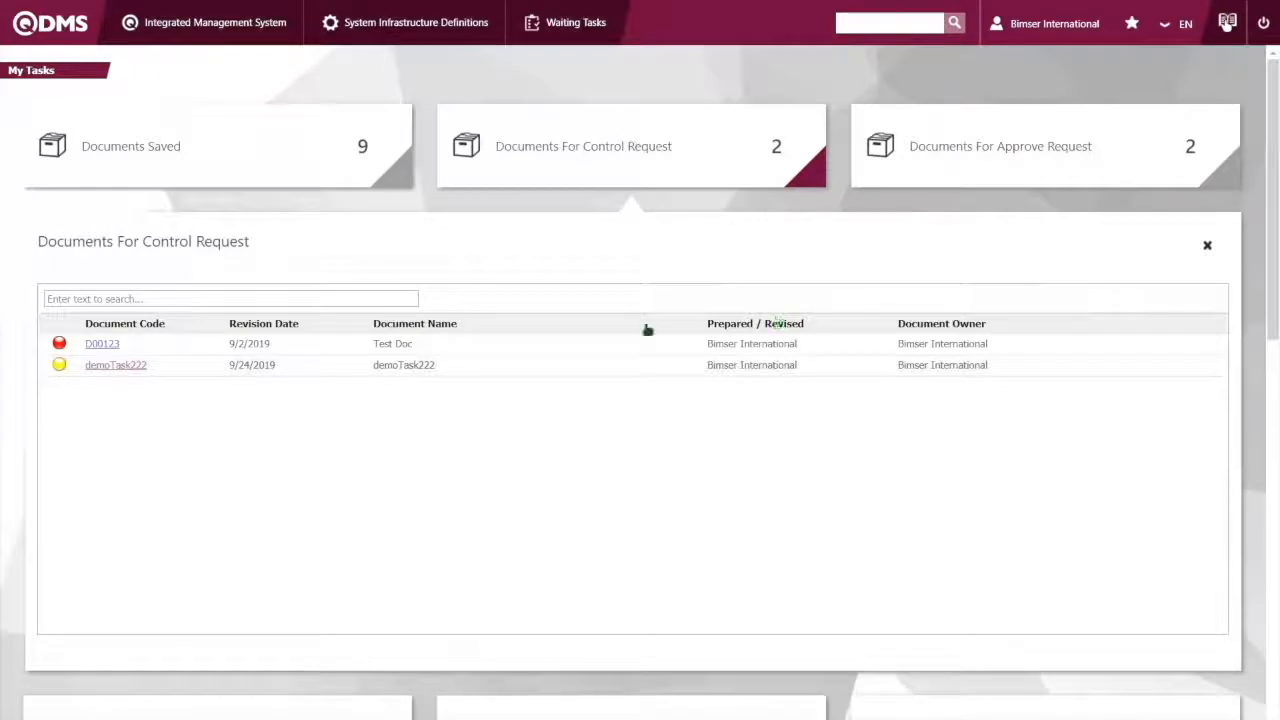
# Compare the internal and external customer complaint options and open the Internal Customer Complaint Activities list
pyautogui.click(231, 40)
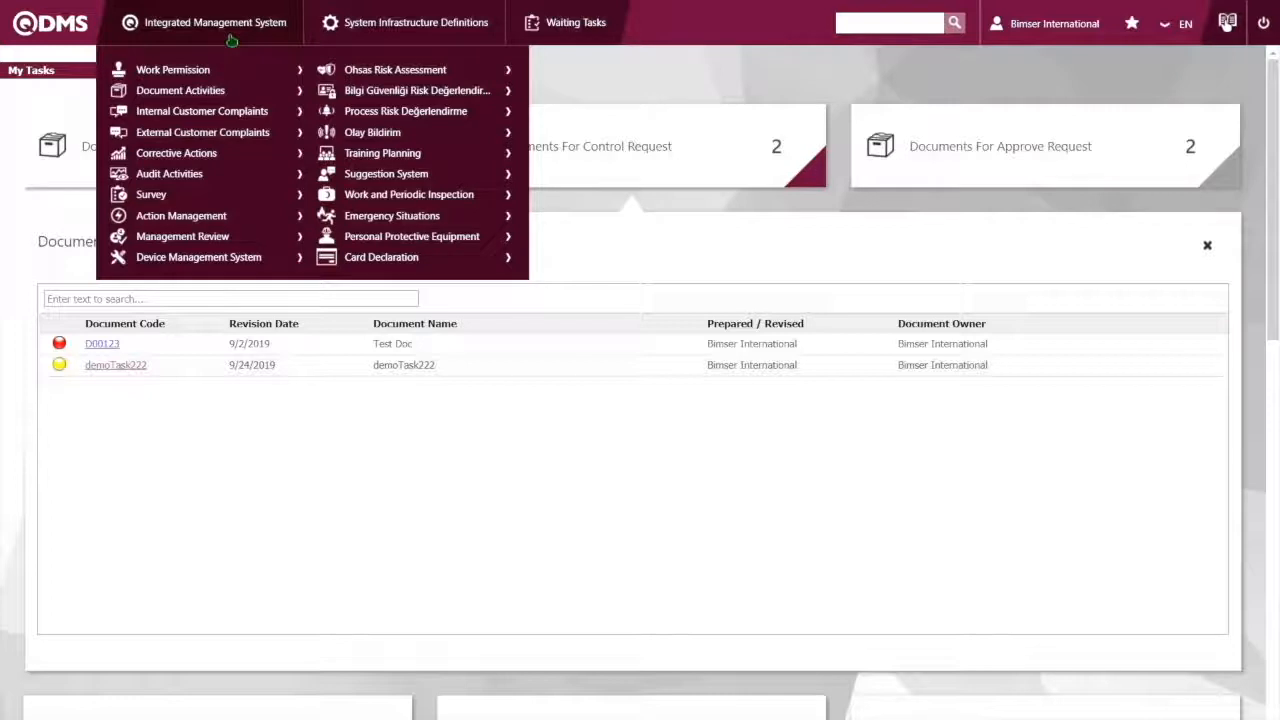
pyautogui.click(262, 113)
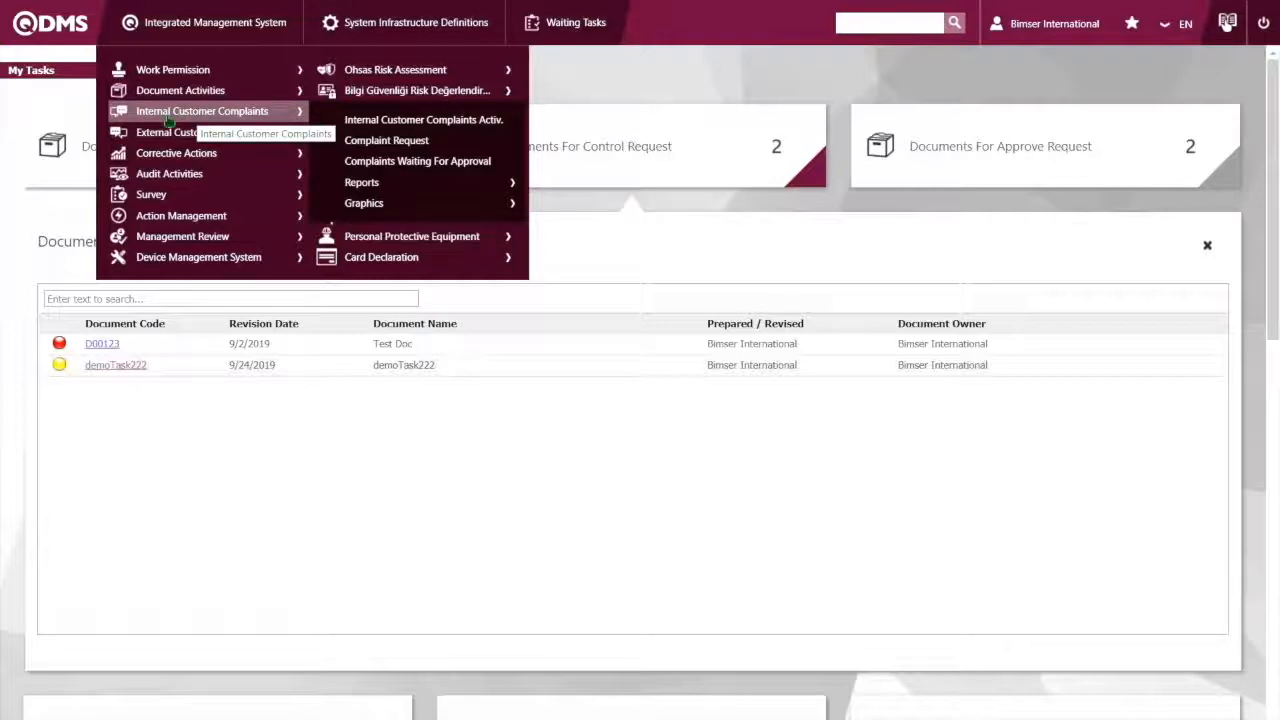
pyautogui.click(150, 136)
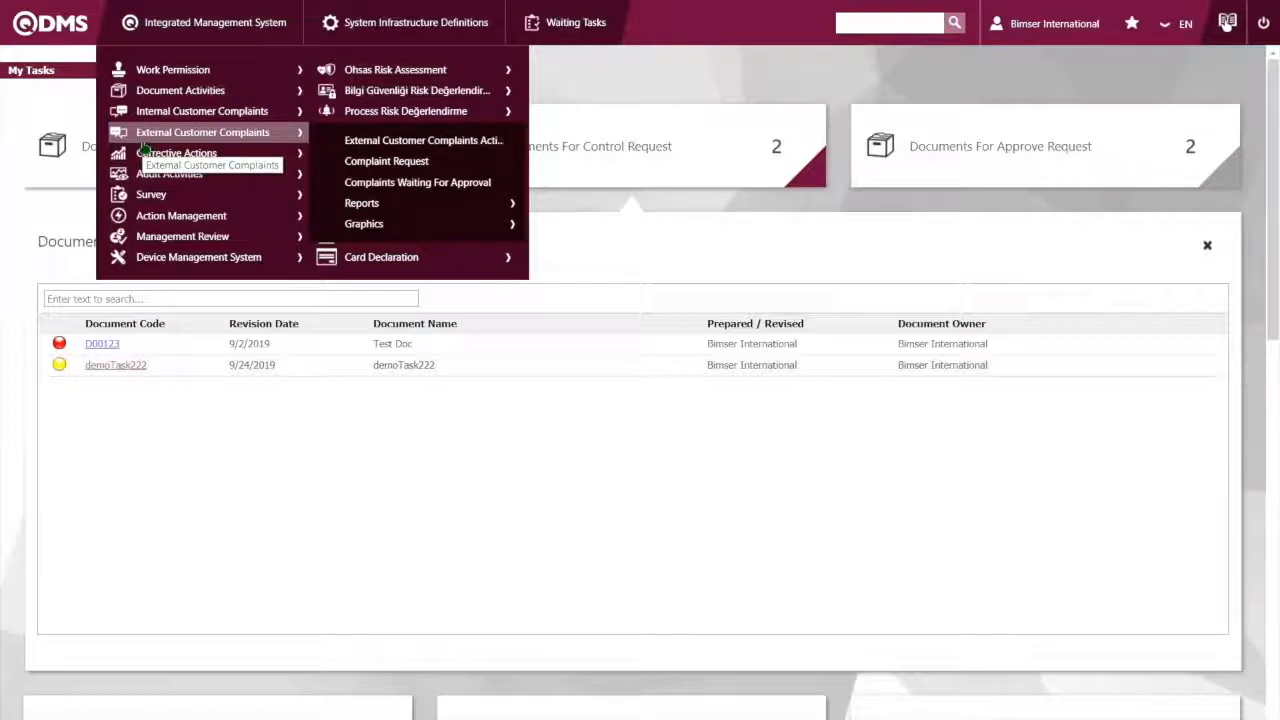
pyautogui.click(180, 115)
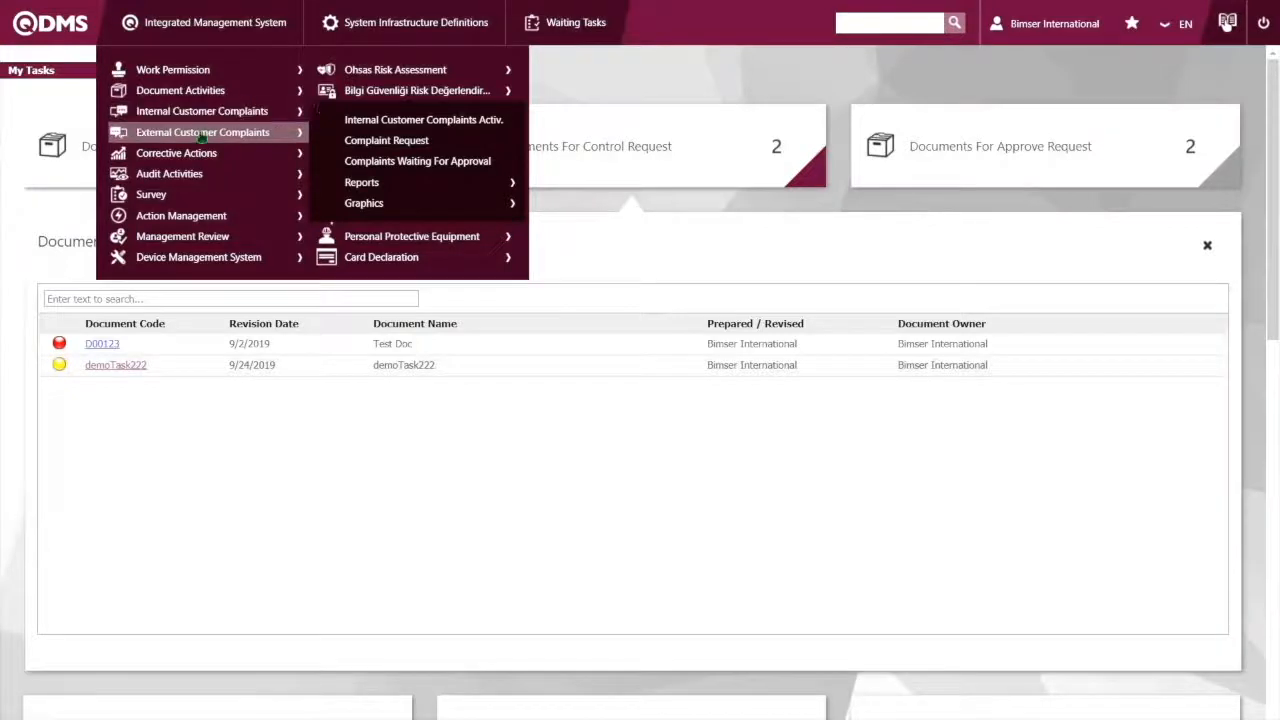
pyautogui.click(200, 134)
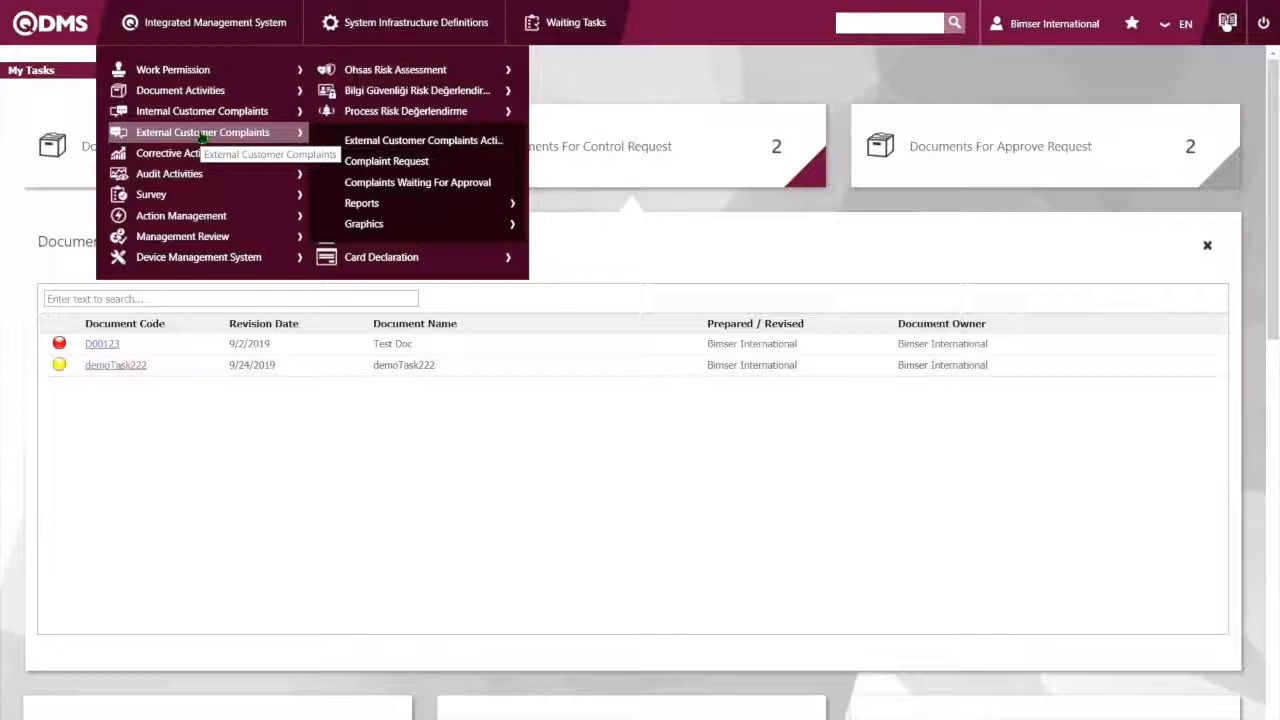
pyautogui.moveTo(222, 121)
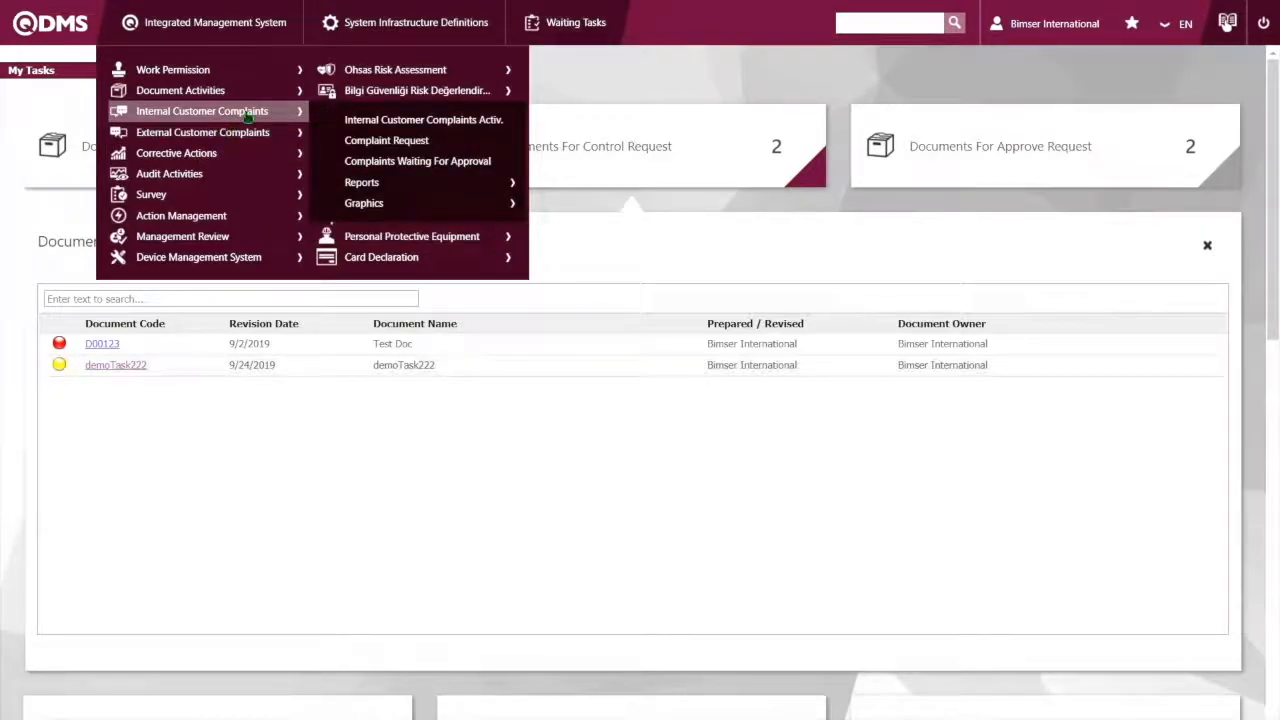
pyautogui.click(369, 121)
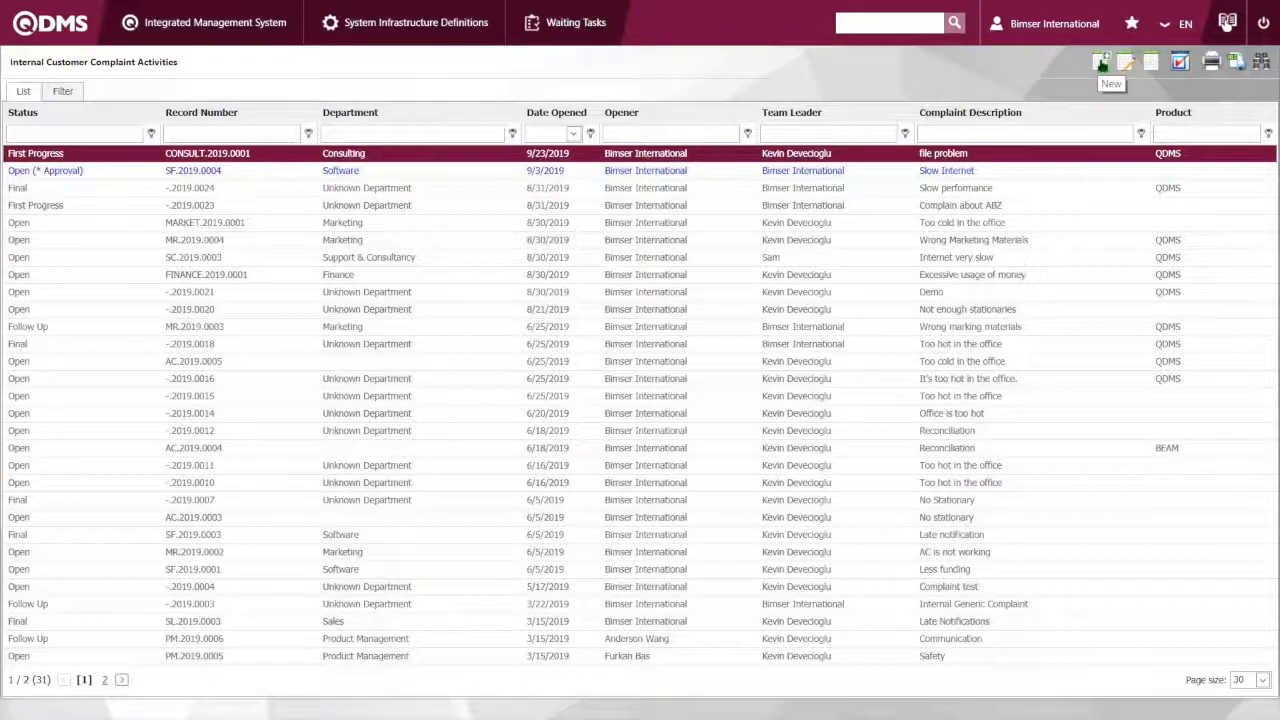
# Create a new internal customer complaint and set its department to Software
pyautogui.click(1101, 63)
pyautogui.click(1101, 62)
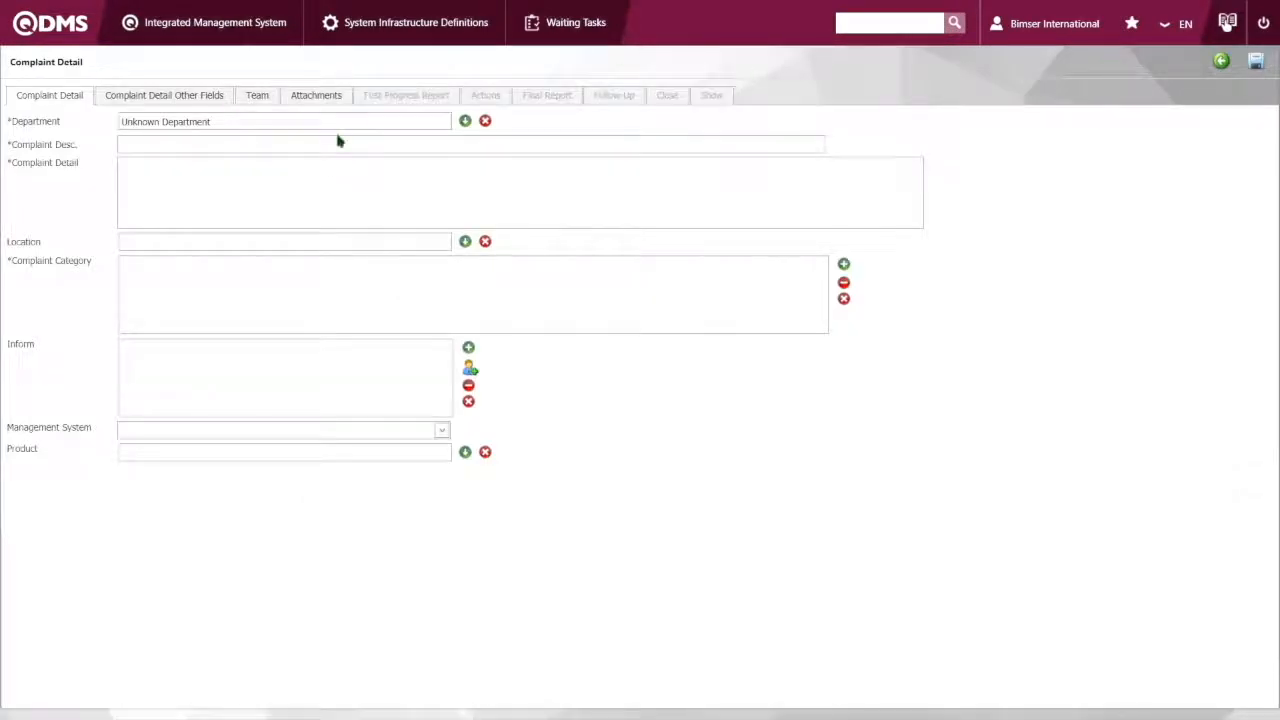
pyautogui.click(465, 121)
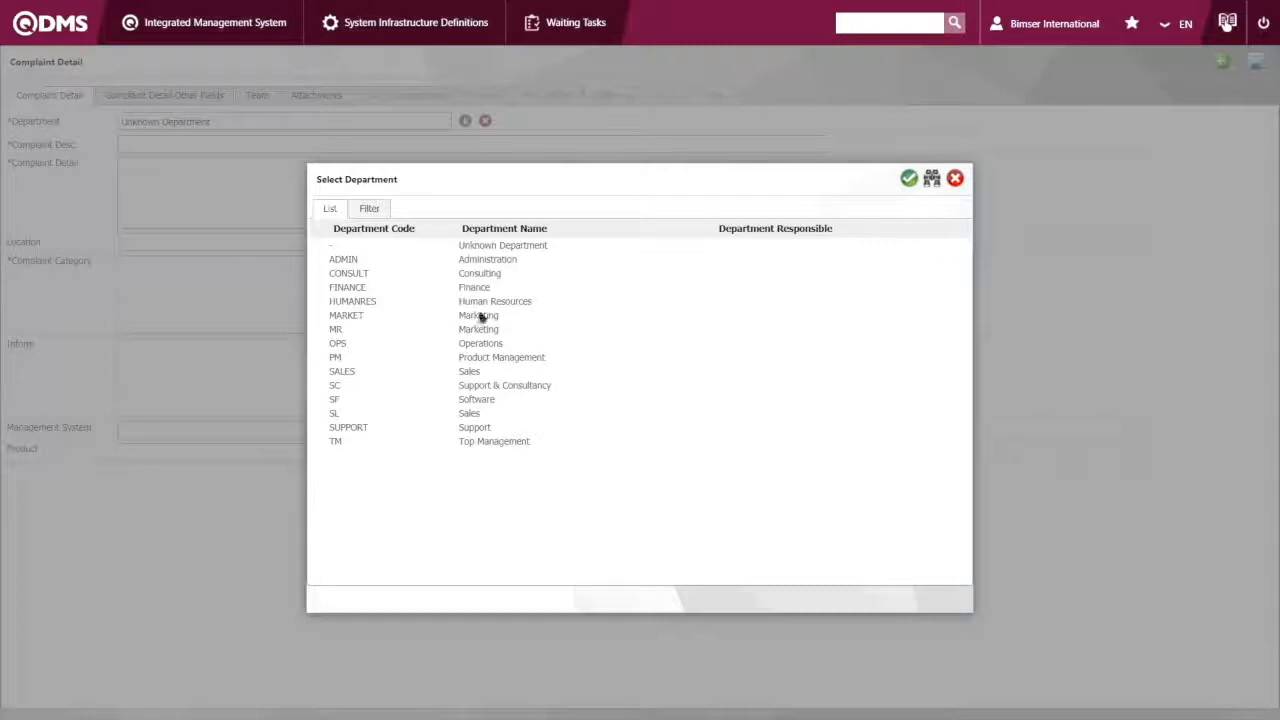
pyautogui.click(477, 401)
pyautogui.click(470, 413)
pyautogui.click(470, 400)
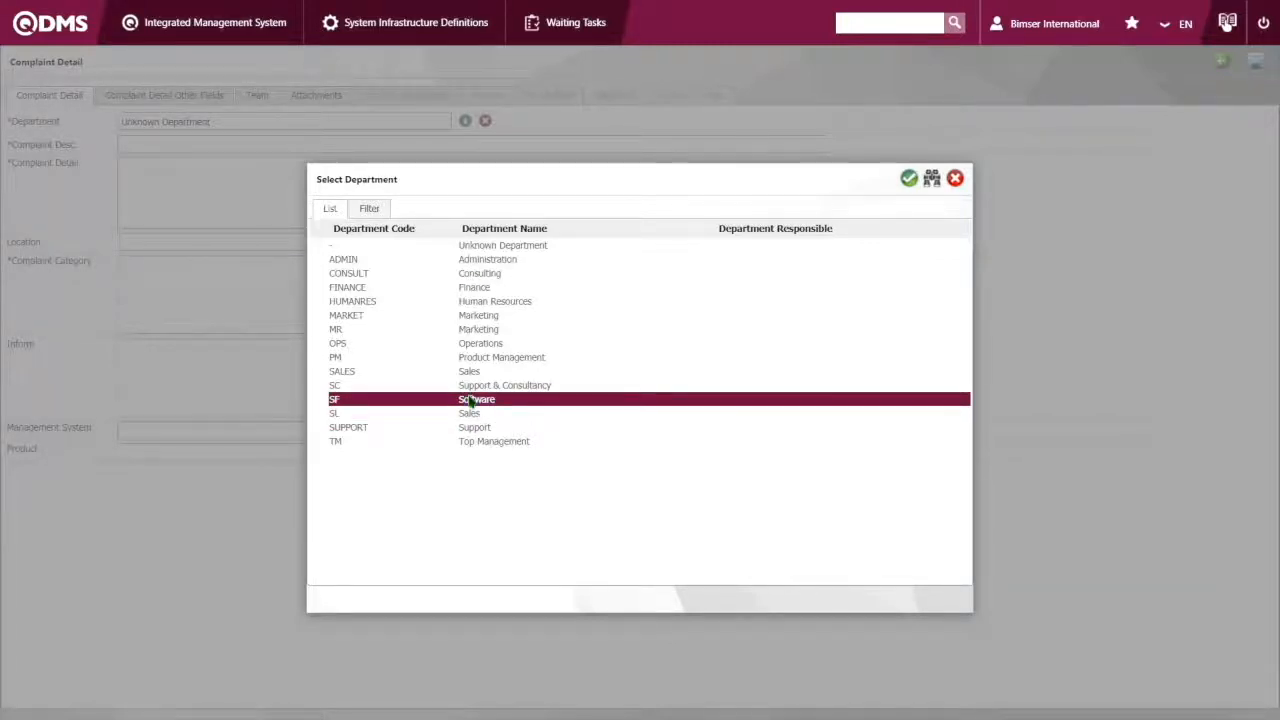
pyautogui.doubleClick(470, 400)
# Enter "Slow Internet --- 2" as both the complaint description and the complaint detail
pyautogui.click(314, 142)
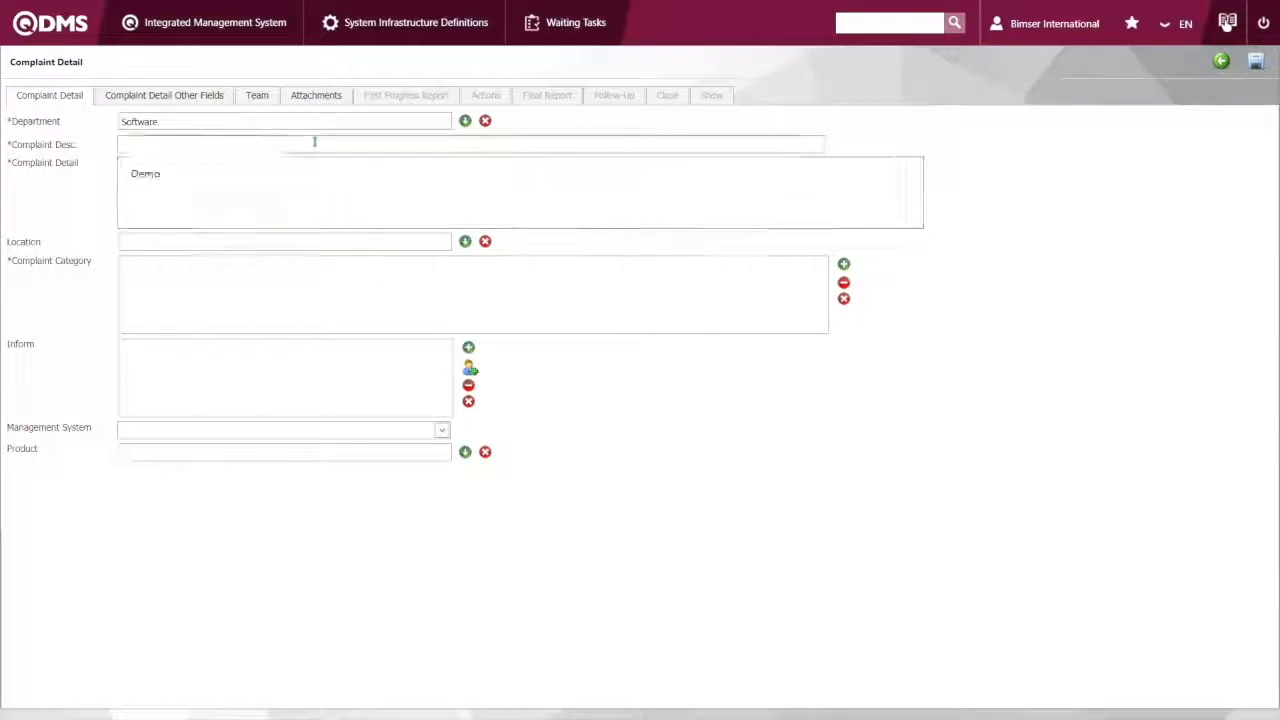
pyautogui.write('Slow Internet')
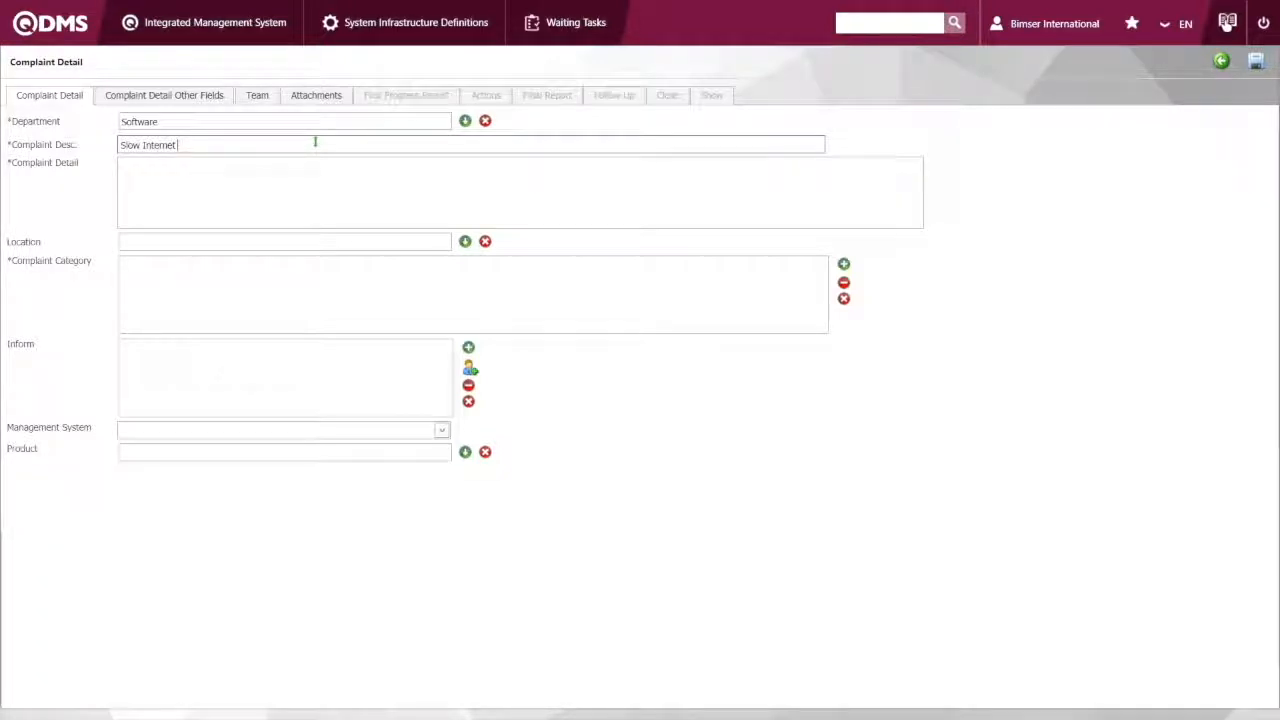
pyautogui.write(' ---2')
pyautogui.click(200, 171)
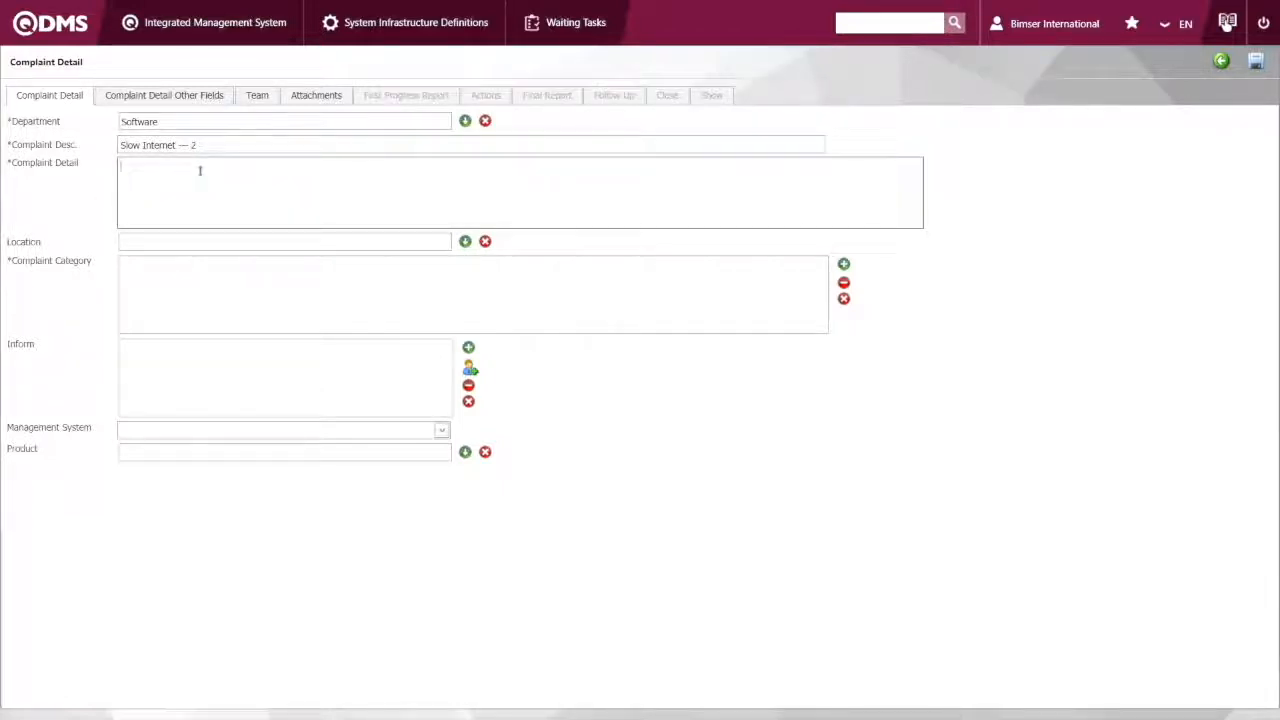
pyautogui.write('S')
pyautogui.write('low Interne')
pyautogui.write('t --- 2')
# Assign the 00.001-General Complaint category and the product 01 - QDMS to the complaint
pyautogui.click(207, 278)
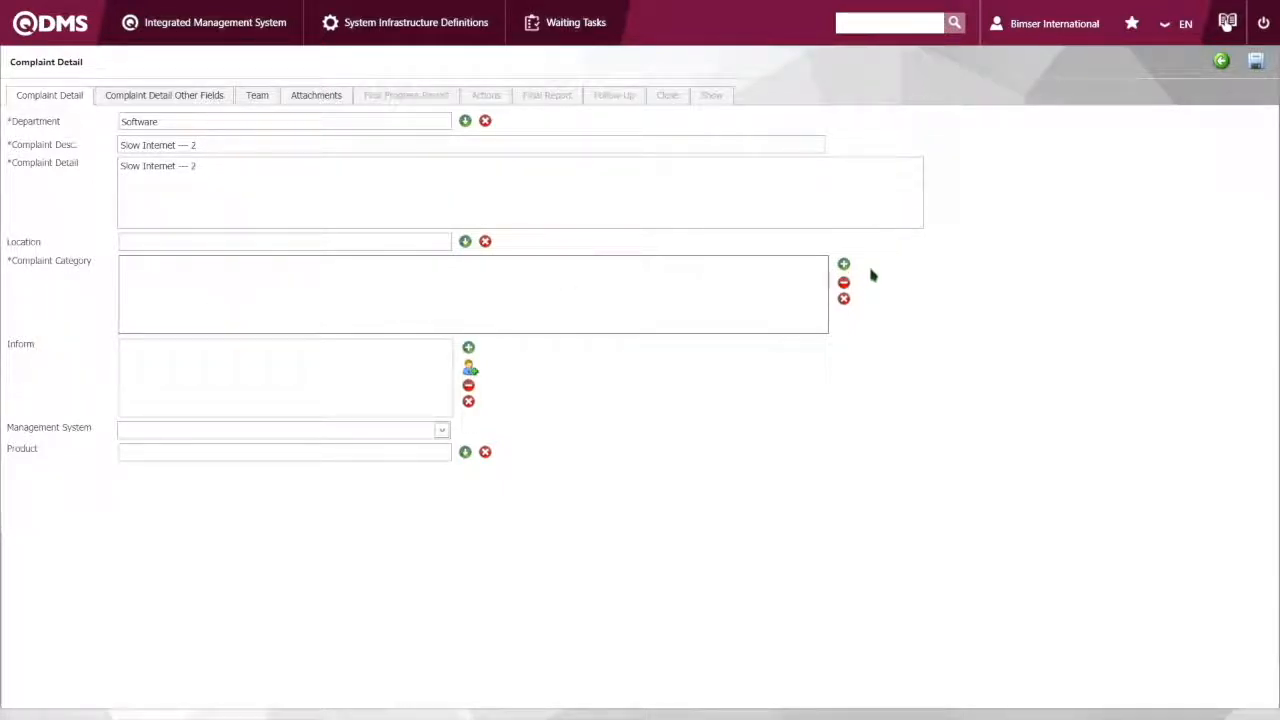
pyautogui.click(843, 264)
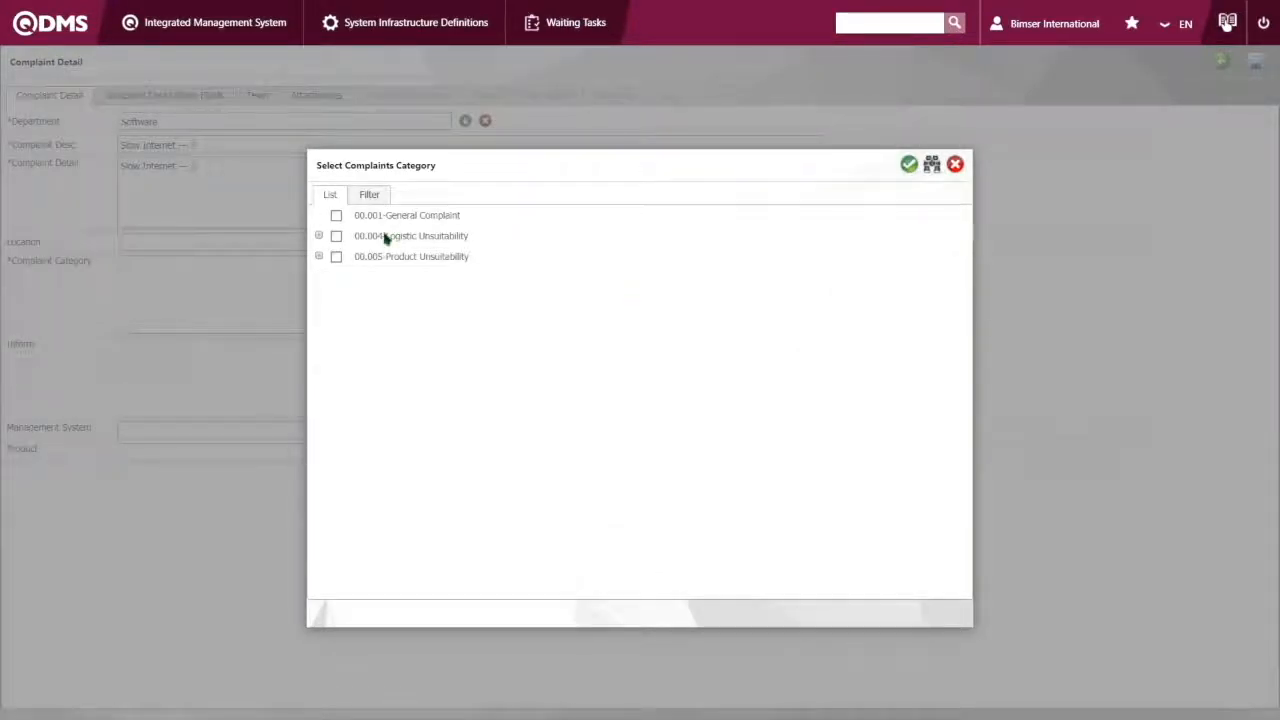
pyautogui.click(337, 217)
pyautogui.click(908, 164)
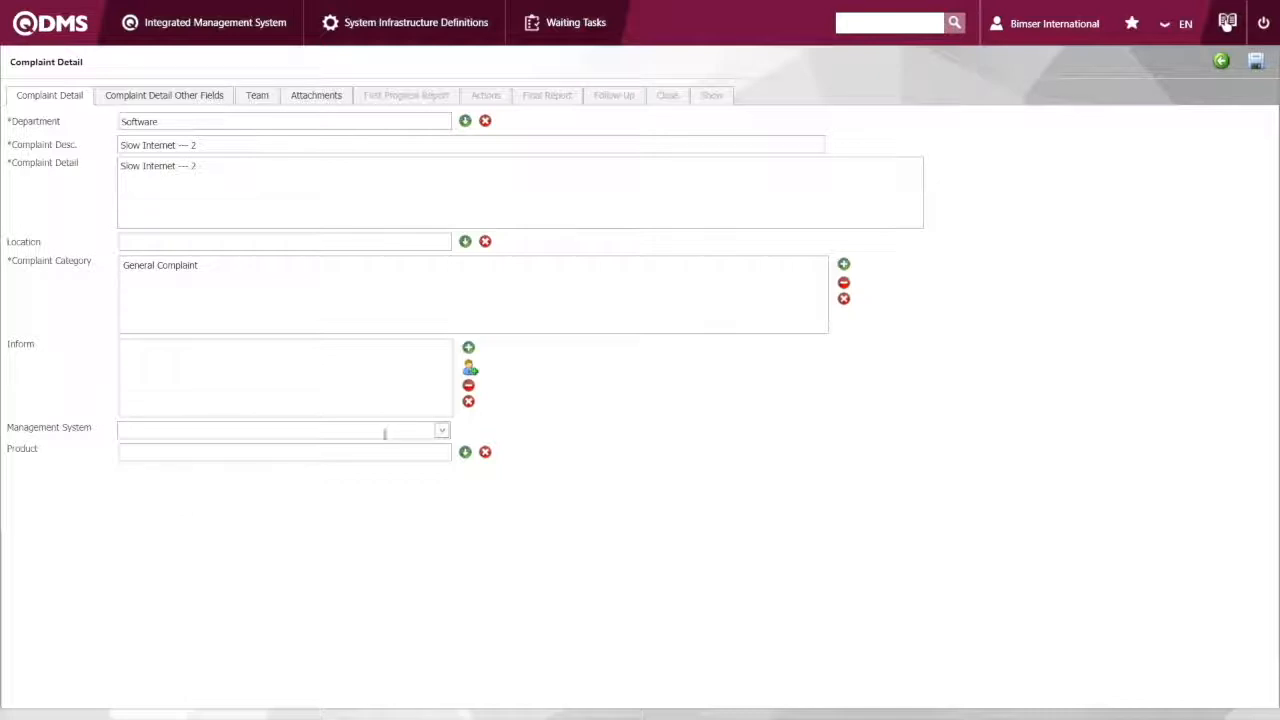
pyautogui.click(465, 453)
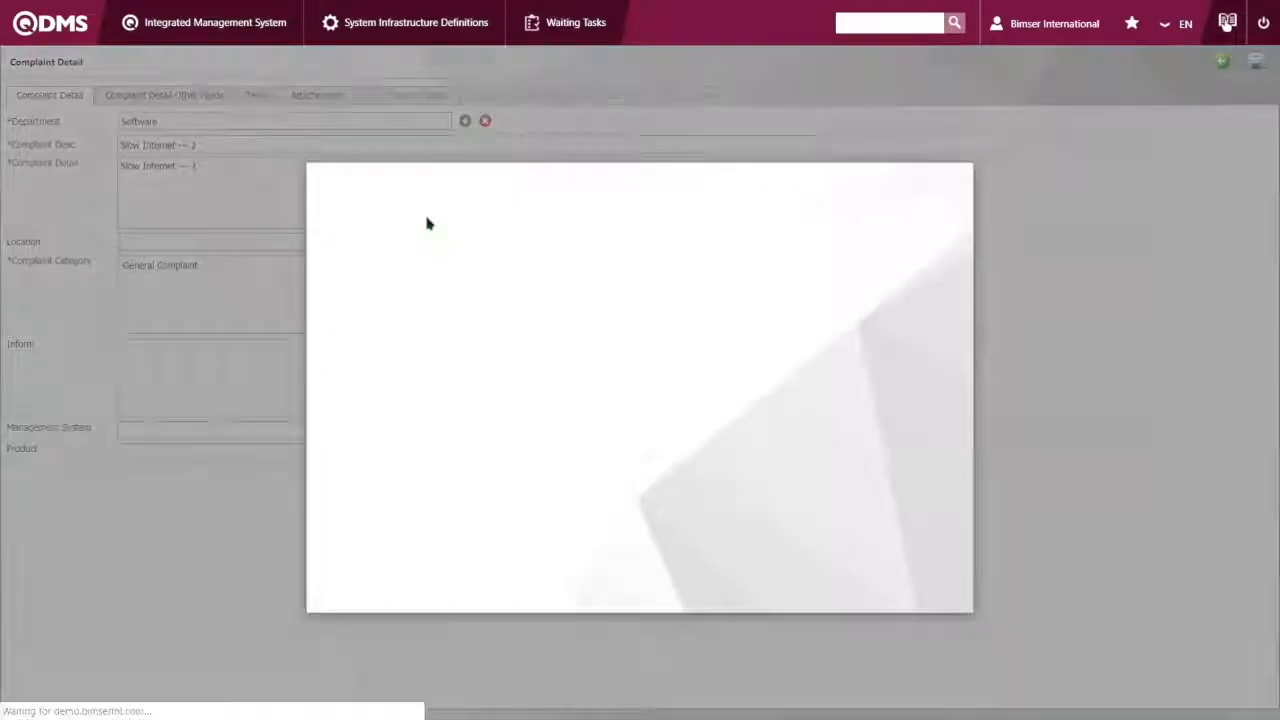
pyautogui.doubleClick(408, 233)
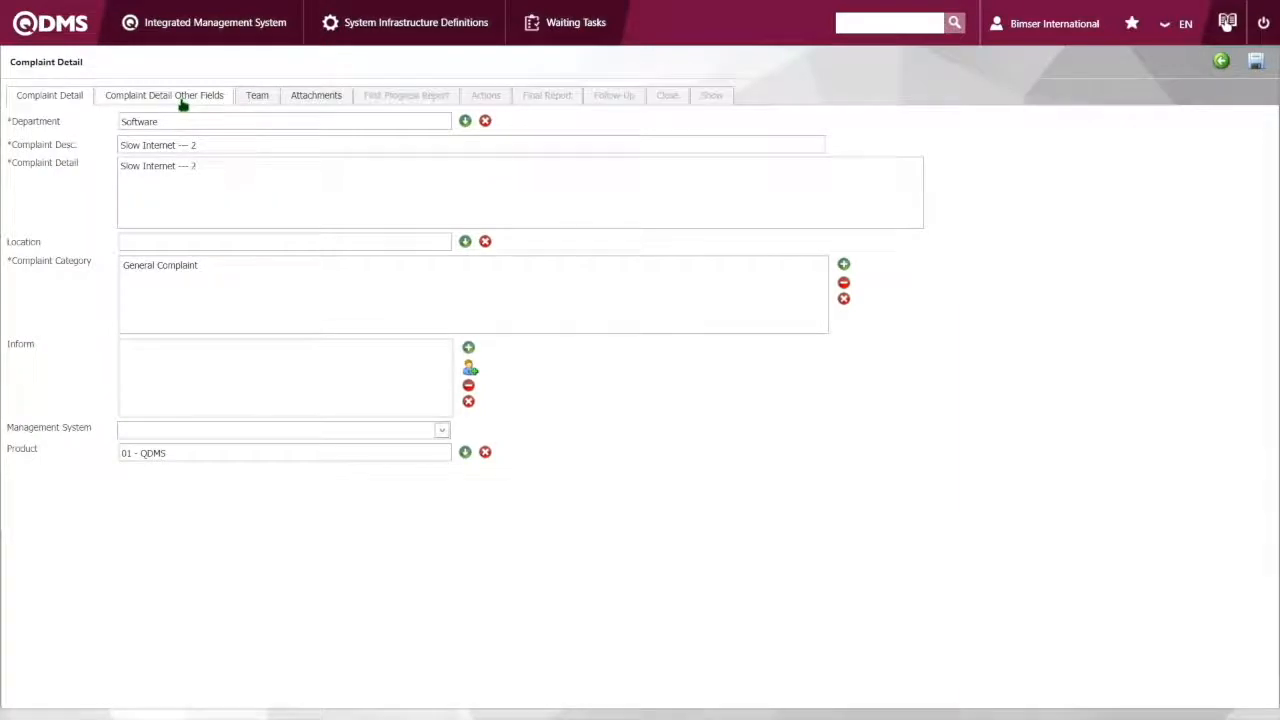
# Set the complaint's importance level to High in its other detail fields
pyautogui.click(182, 100)
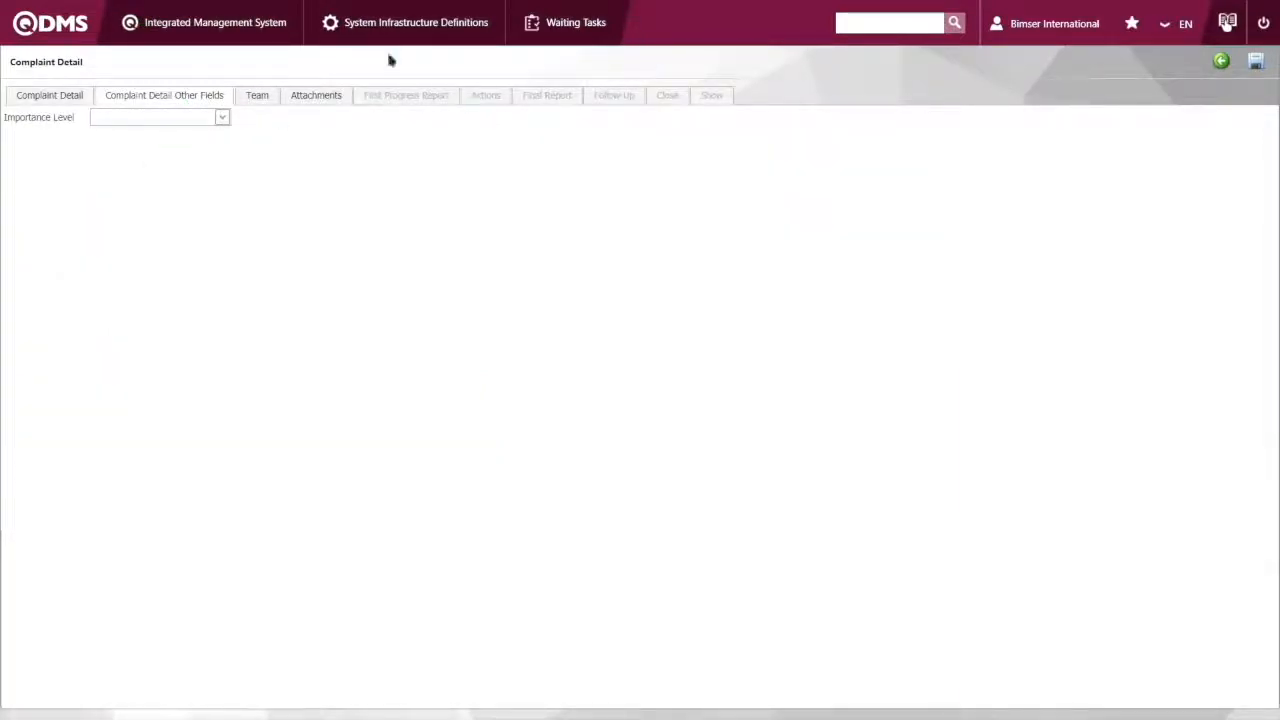
pyautogui.click(220, 118)
pyautogui.click(176, 150)
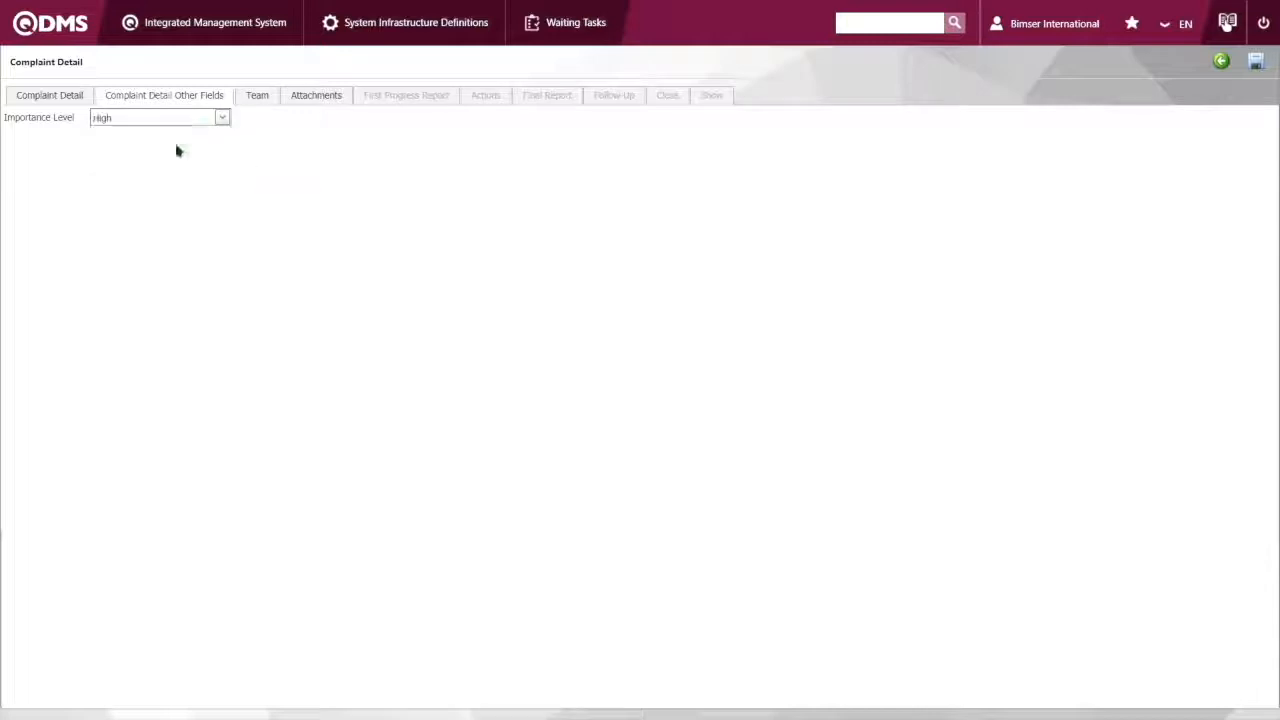
# Assign Bimser International as the complaint's team leader and Software as the responsible department
pyautogui.click(254, 99)
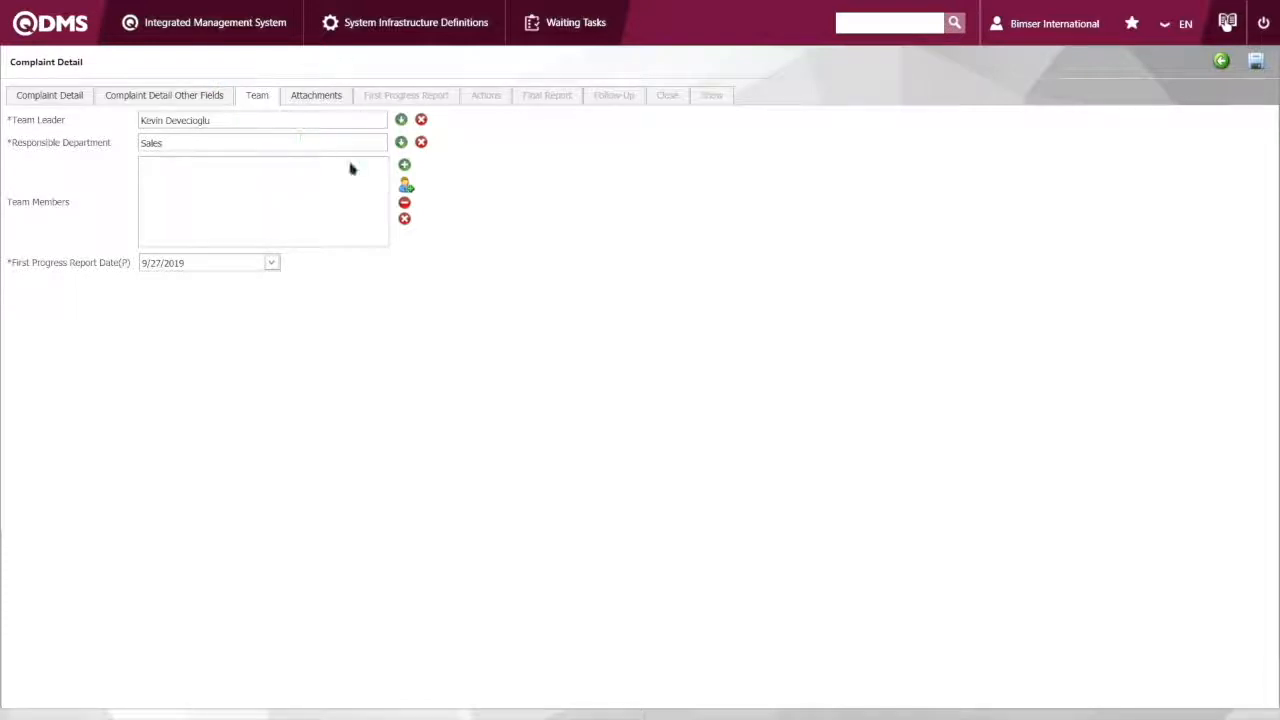
pyautogui.click(401, 120)
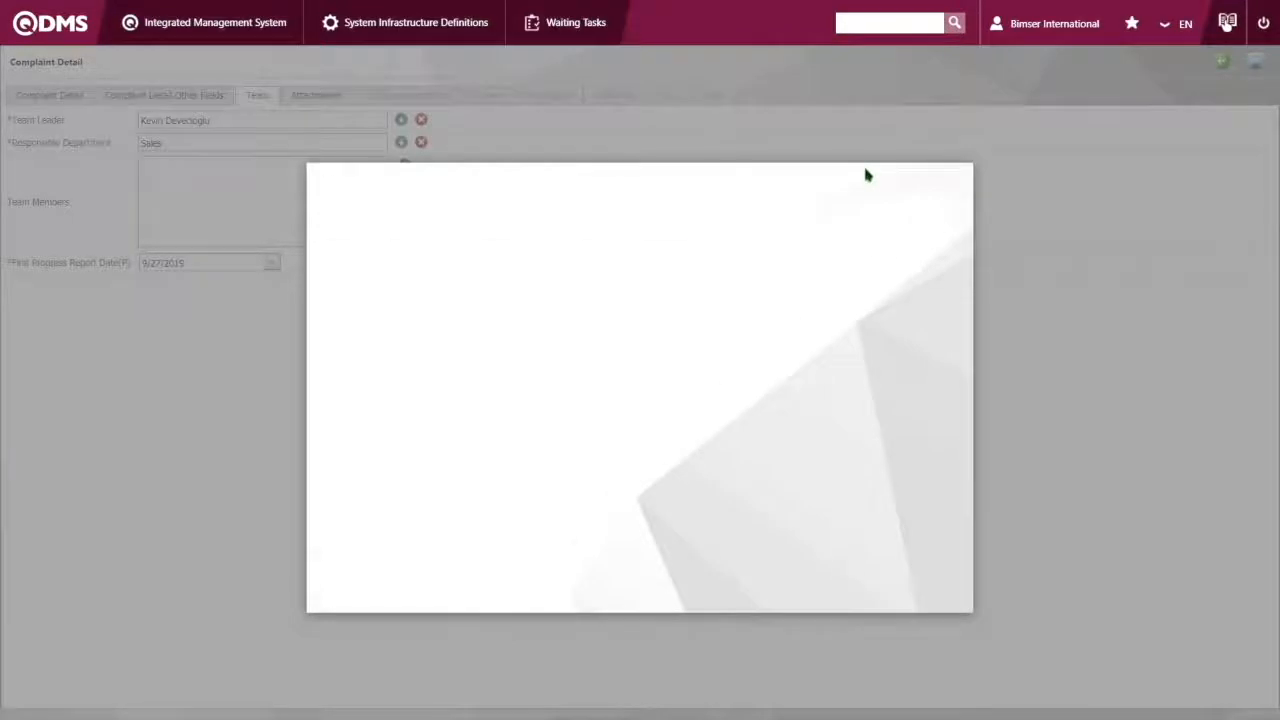
pyautogui.click(416, 260)
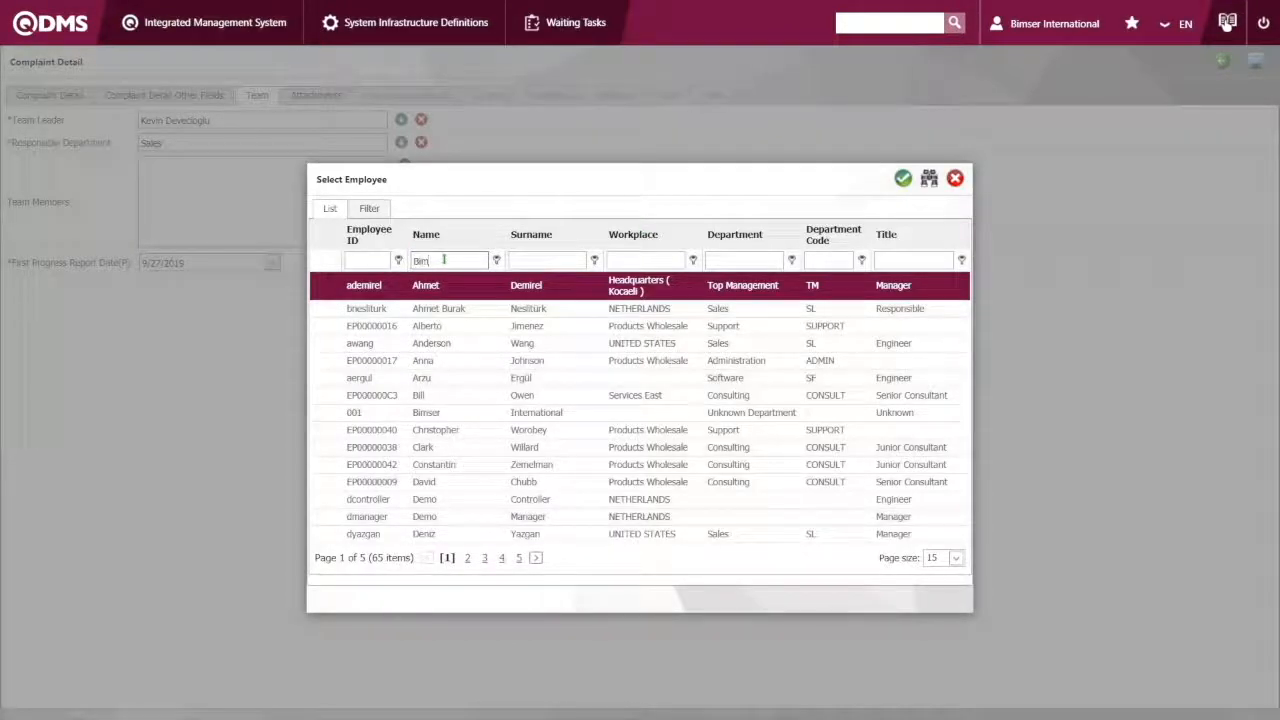
pyautogui.write('Bimser')
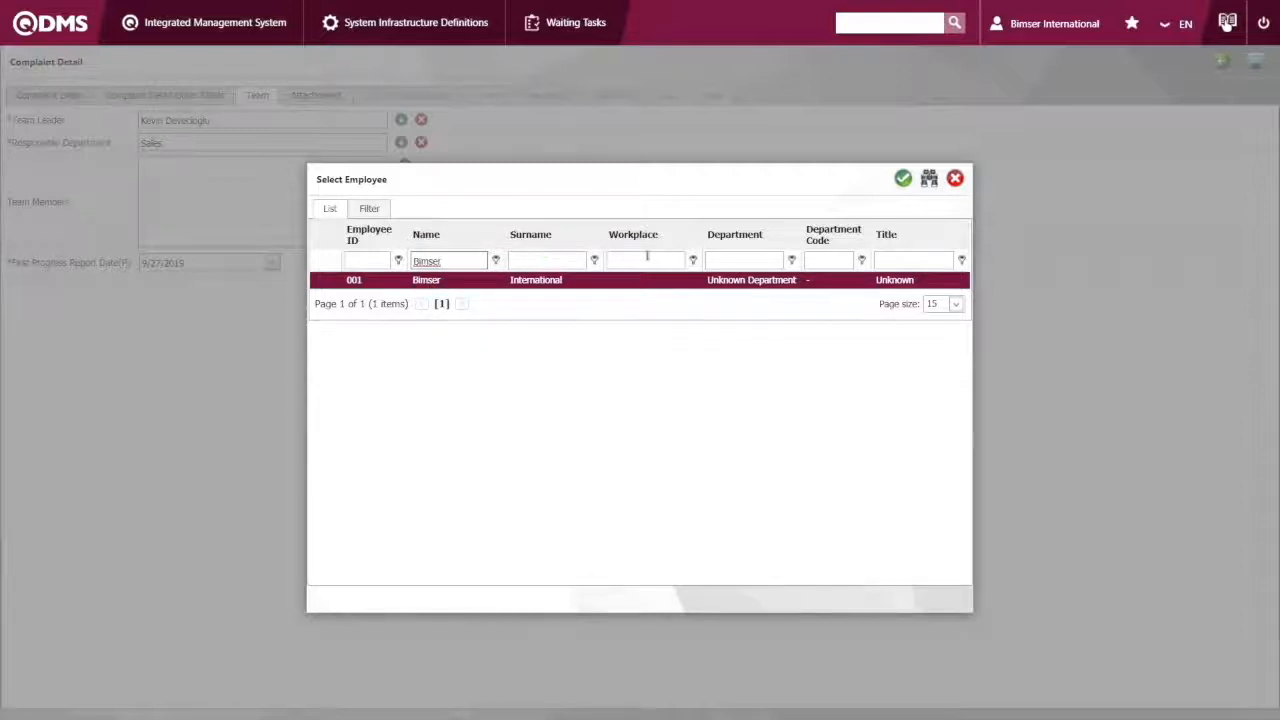
pyautogui.doubleClick(426, 279)
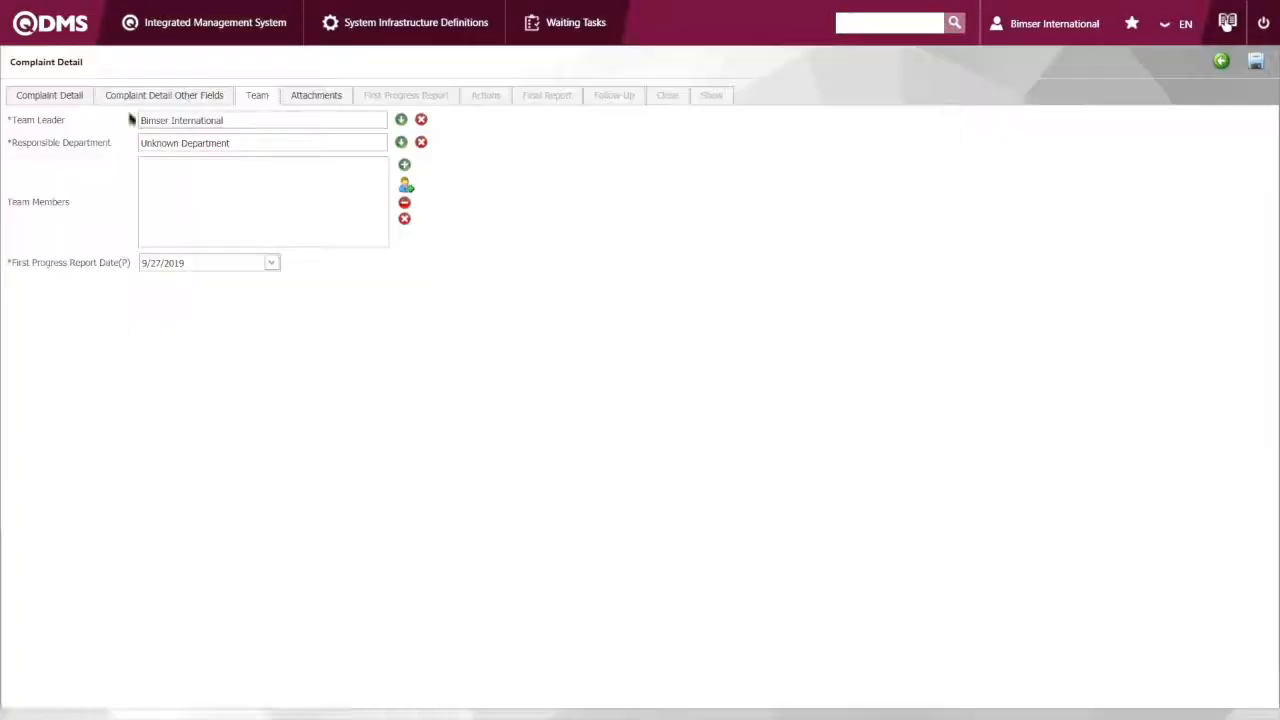
pyautogui.click(401, 143)
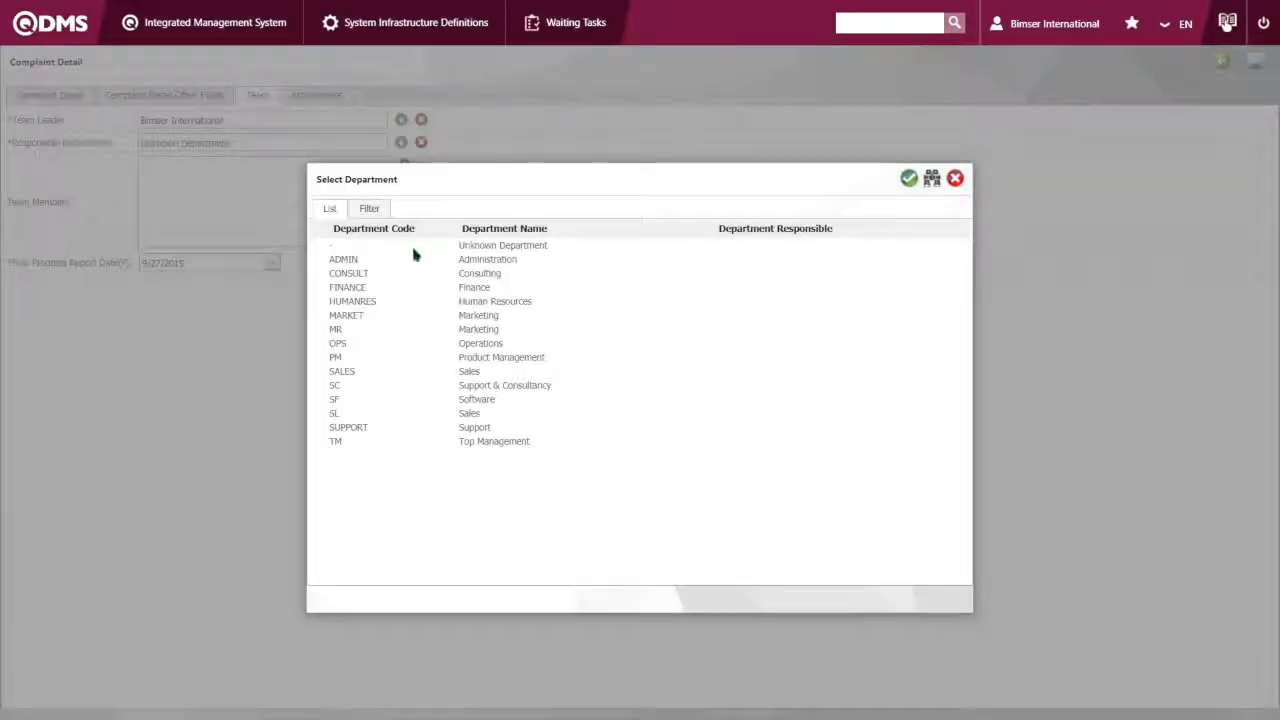
pyautogui.doubleClick(477, 400)
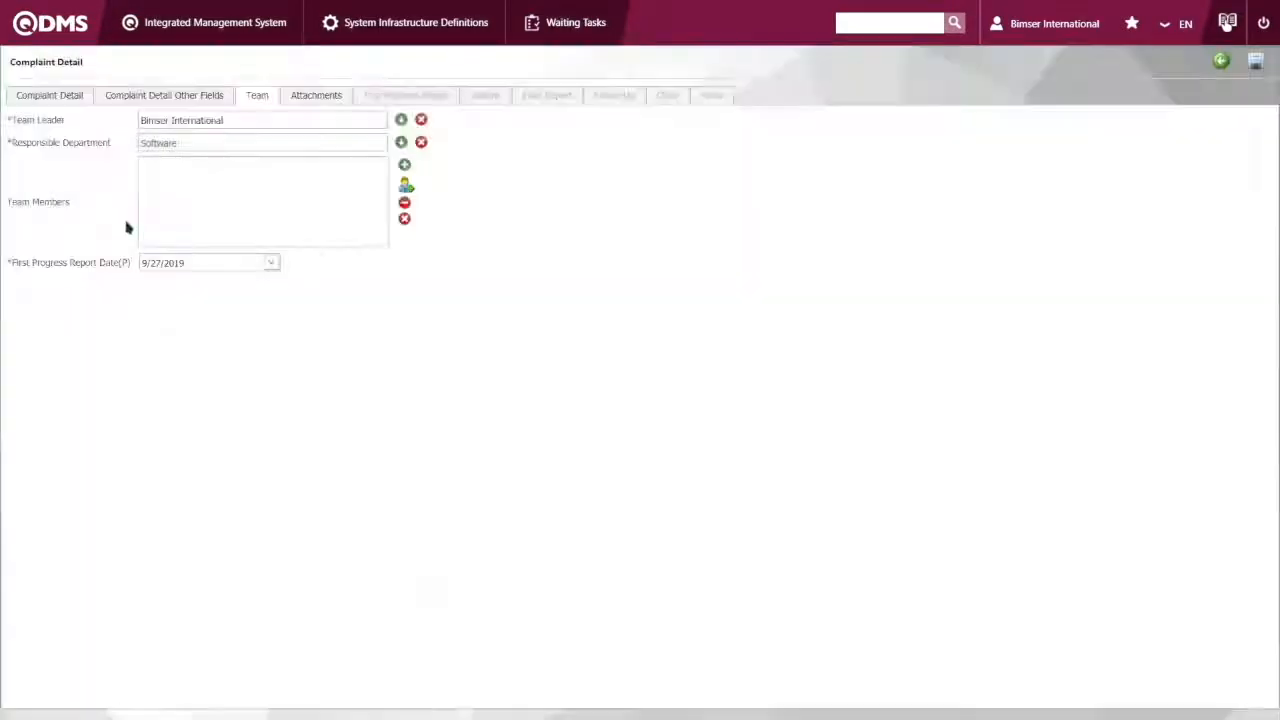
# Find Bimser International in the employee list and add it to the complaint's team members
pyautogui.click(404, 165)
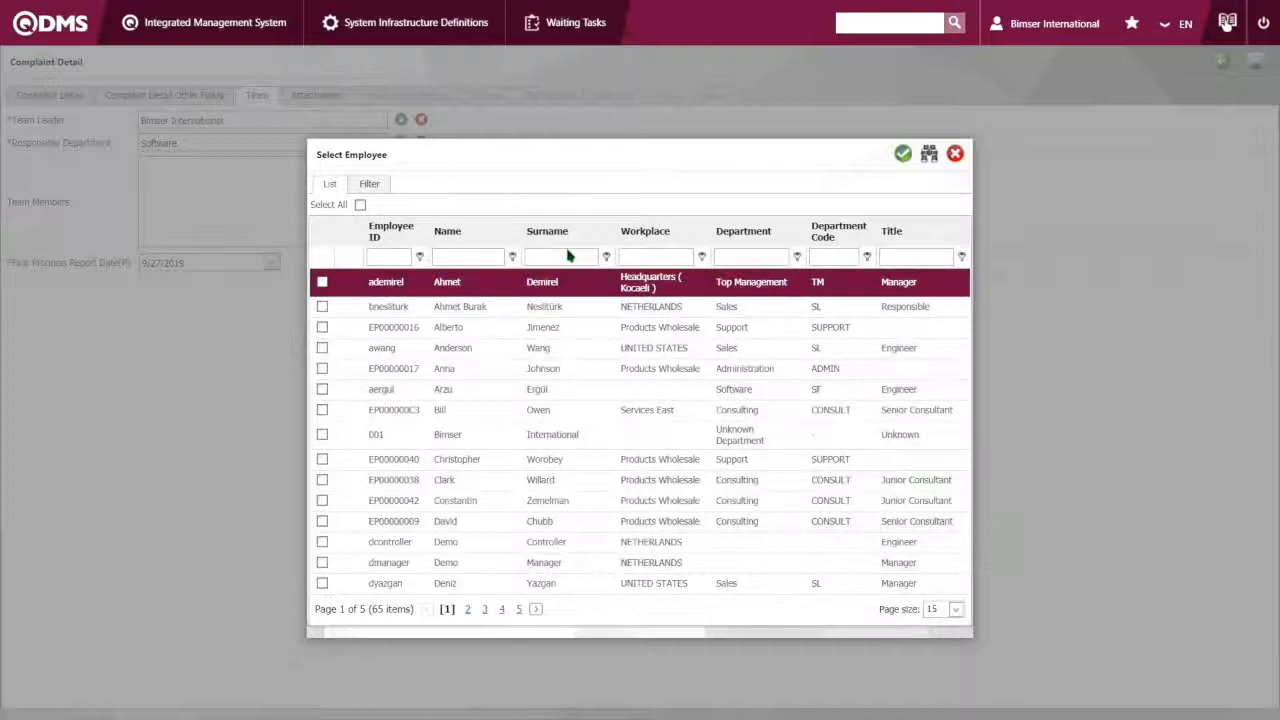
pyautogui.click(464, 257)
pyautogui.write('Bimser')
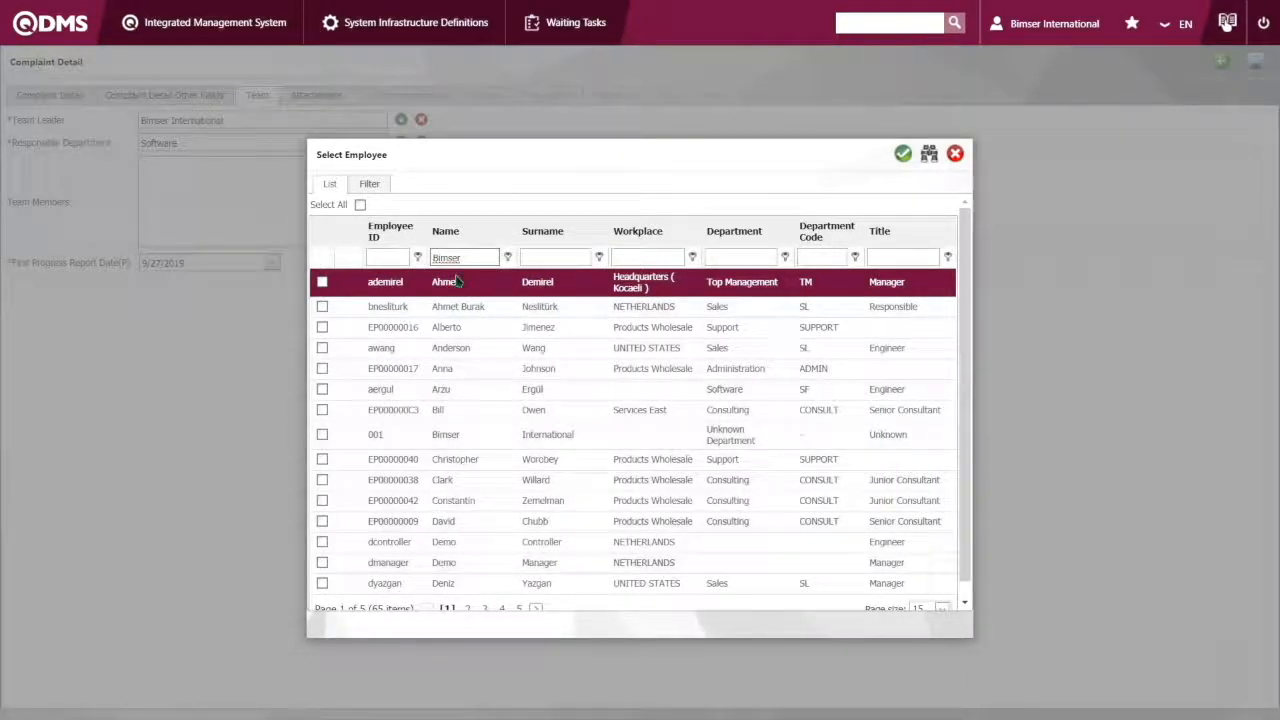
pyautogui.write(' Inte')
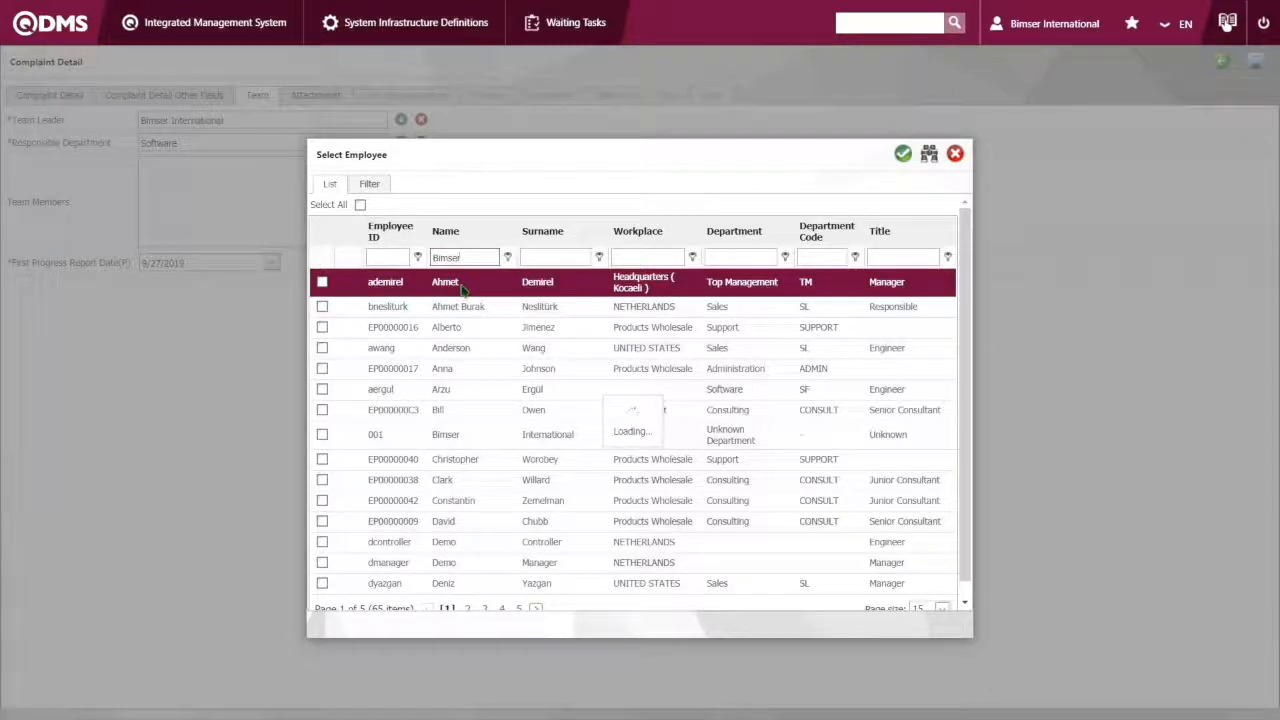
pyautogui.doubleClick(436, 289)
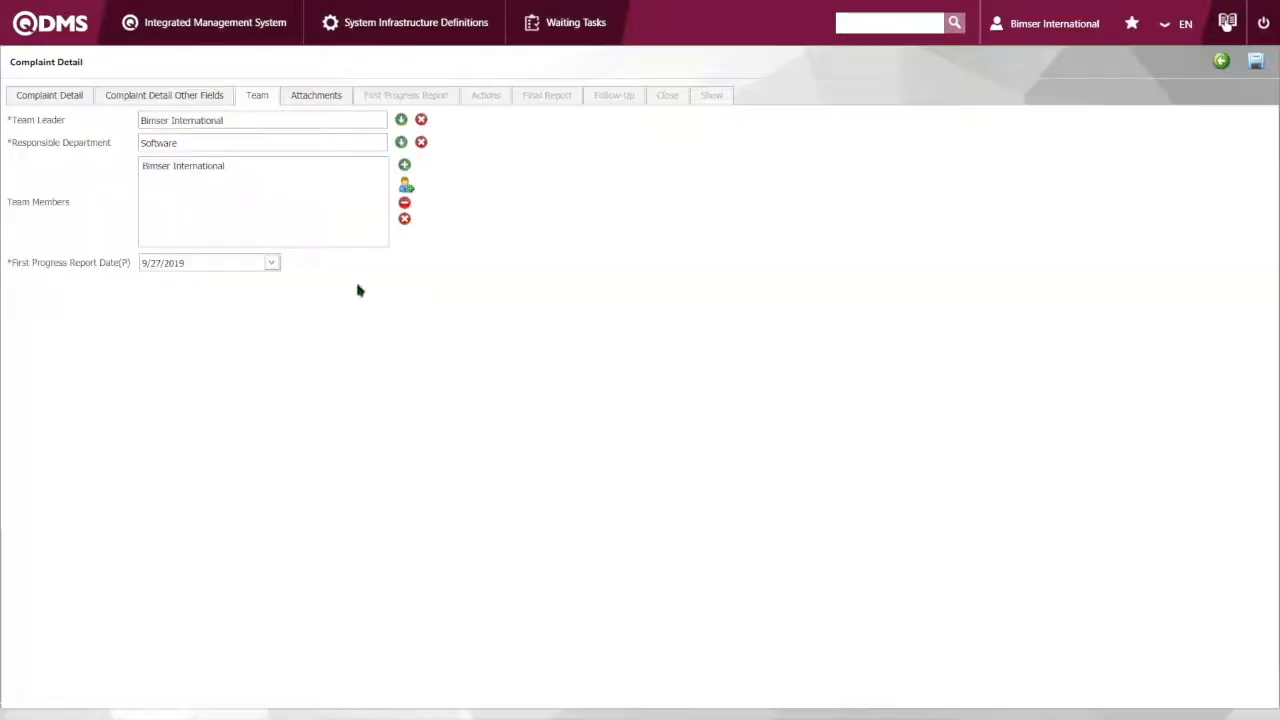
pyautogui.click(329, 99)
pyautogui.click(262, 95)
pyautogui.click(296, 95)
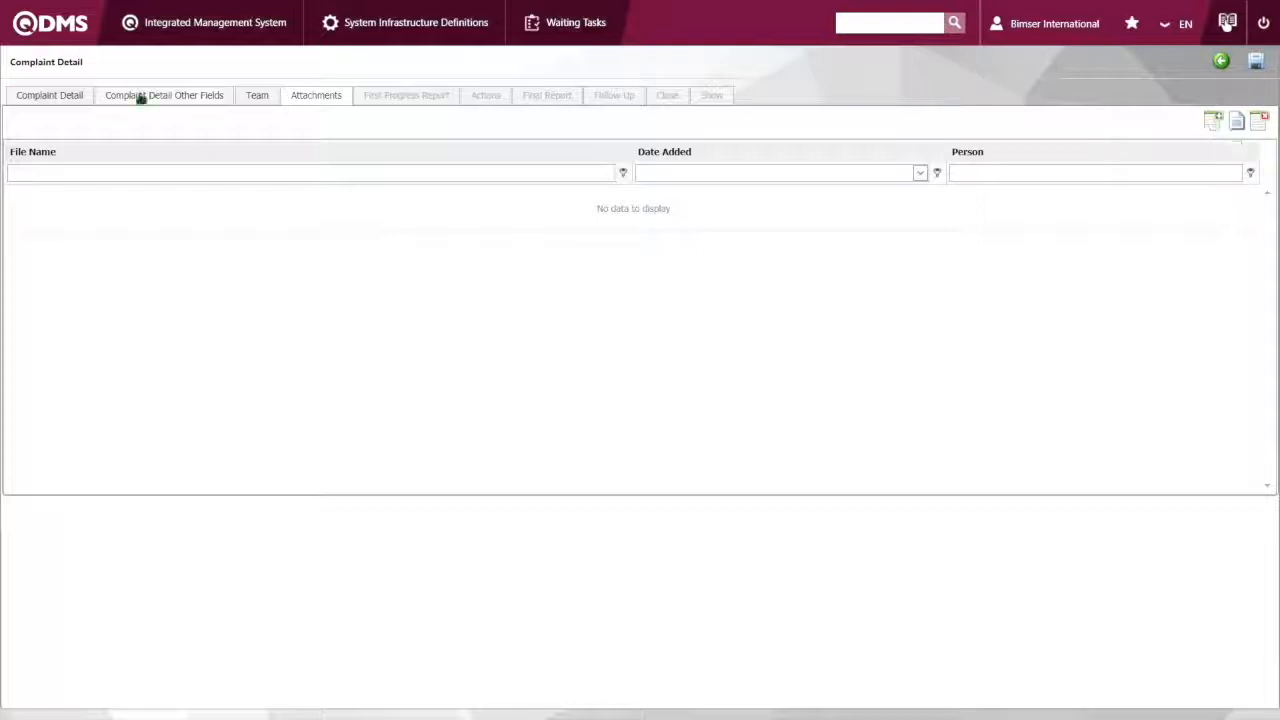
pyautogui.click(1212, 121)
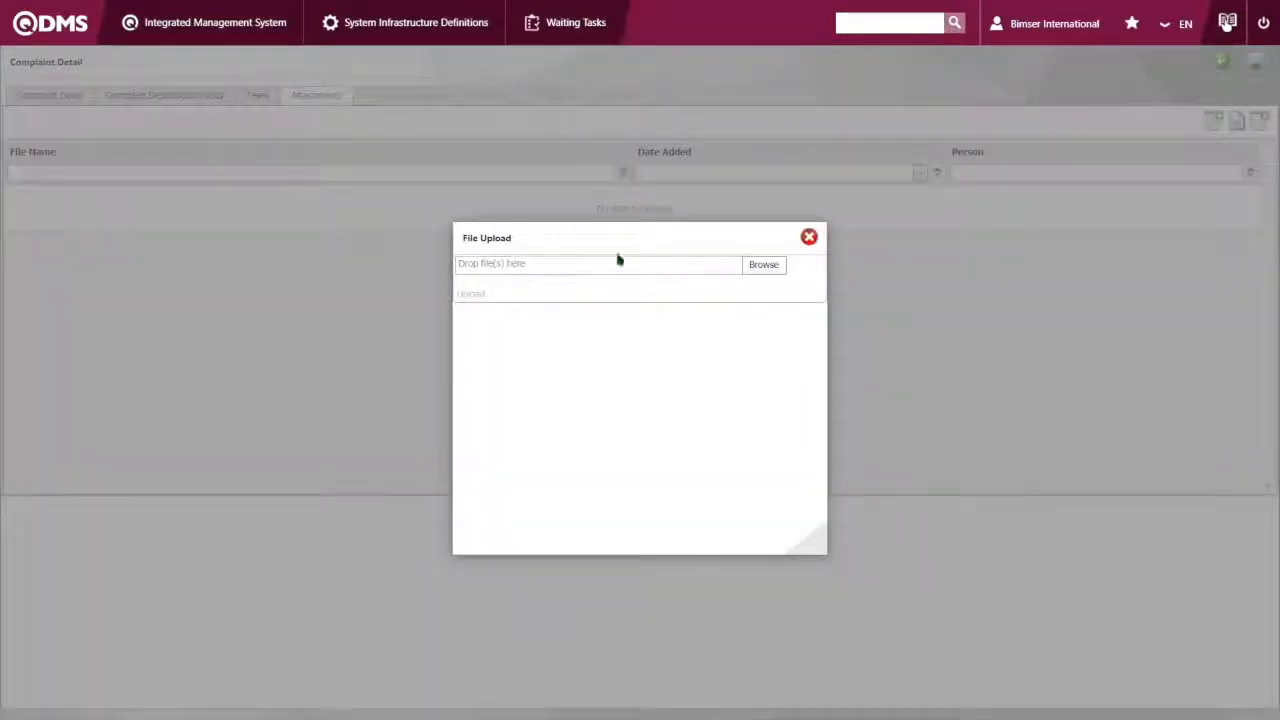
pyautogui.click(776, 266)
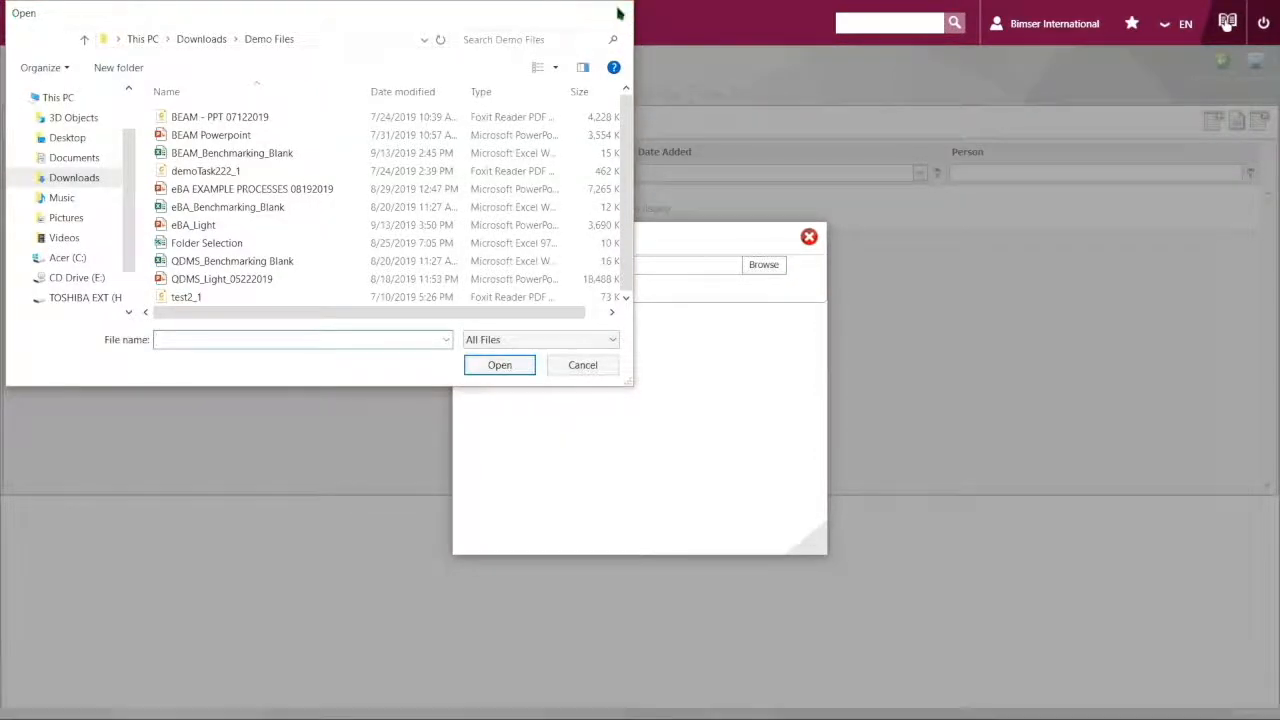
pyautogui.click(619, 13)
pyautogui.click(809, 237)
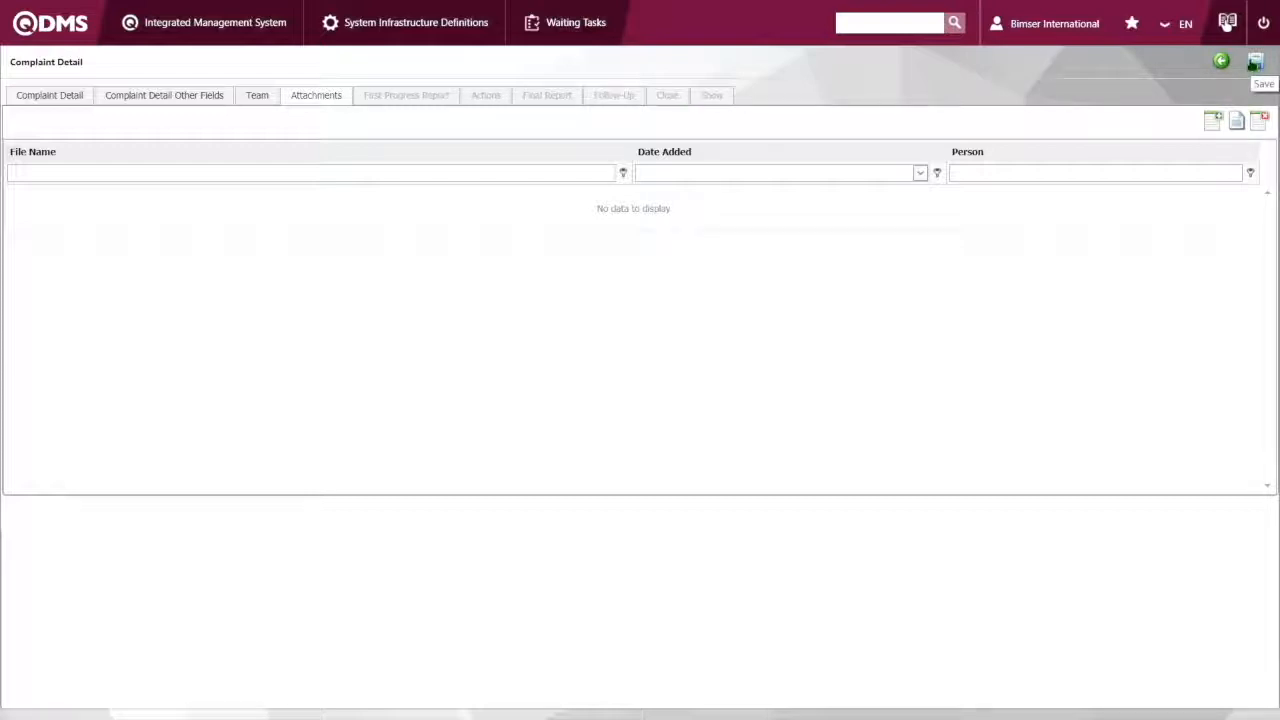
# Save the new complaint record and close the approval notice
pyautogui.click(1256, 62)
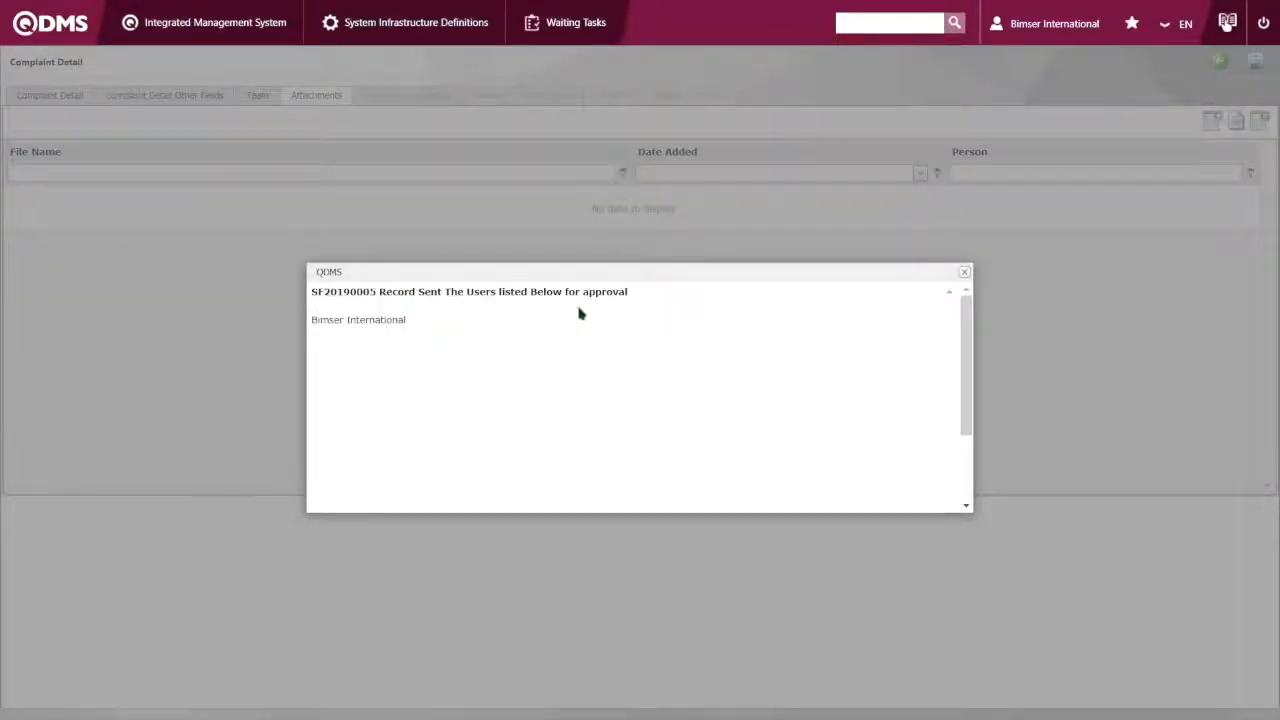
pyautogui.click(962, 272)
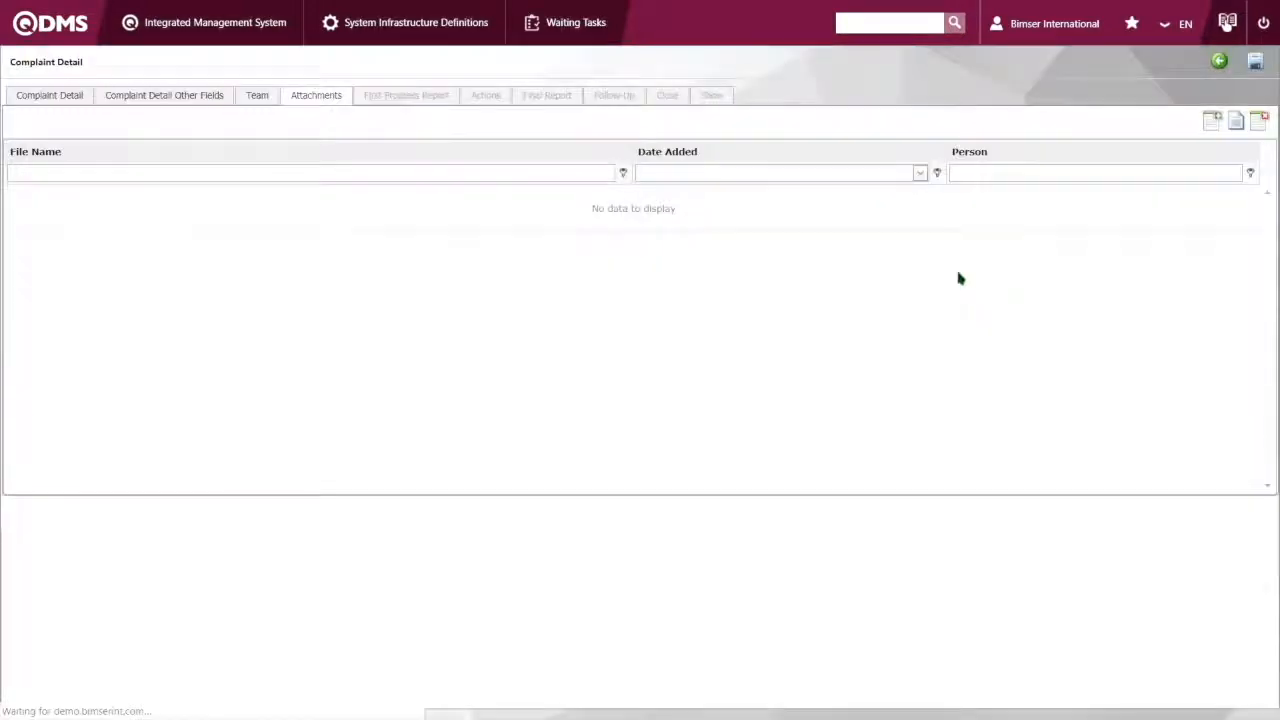
# Return to the home task overview and examine the internal customer complaints waiting for review
pyautogui.click(41, 28)
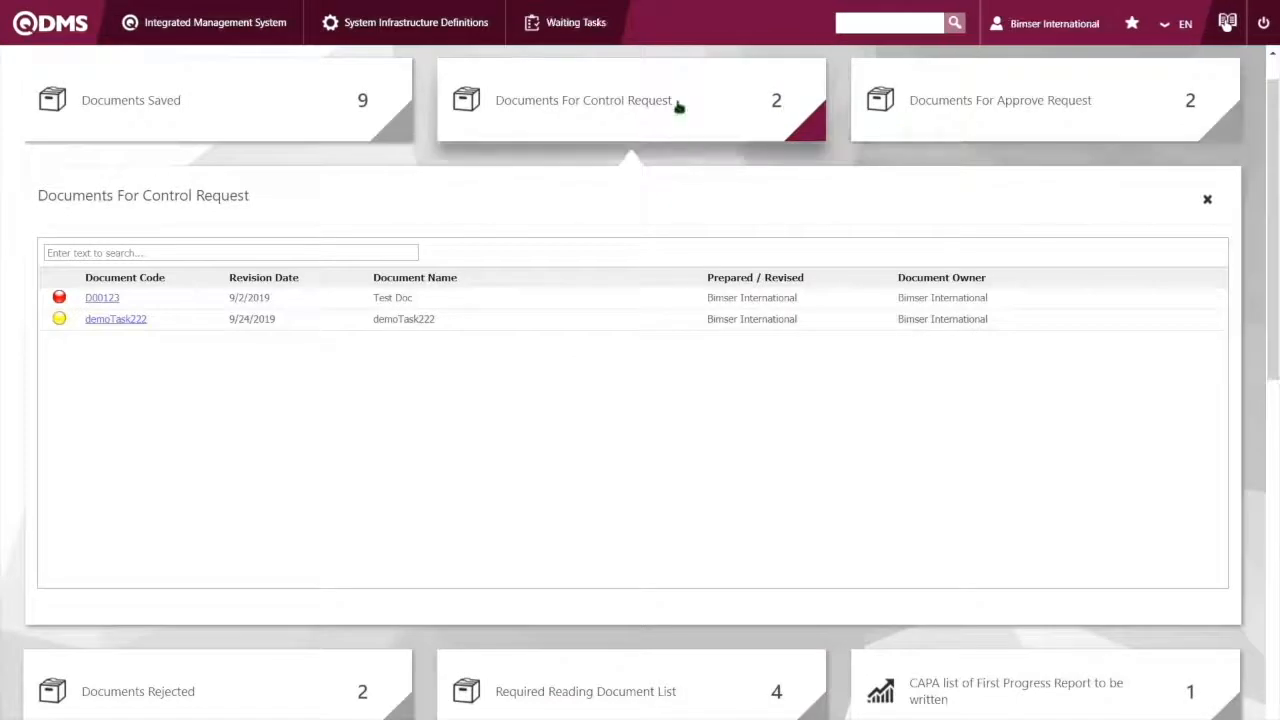
pyautogui.click(614, 103)
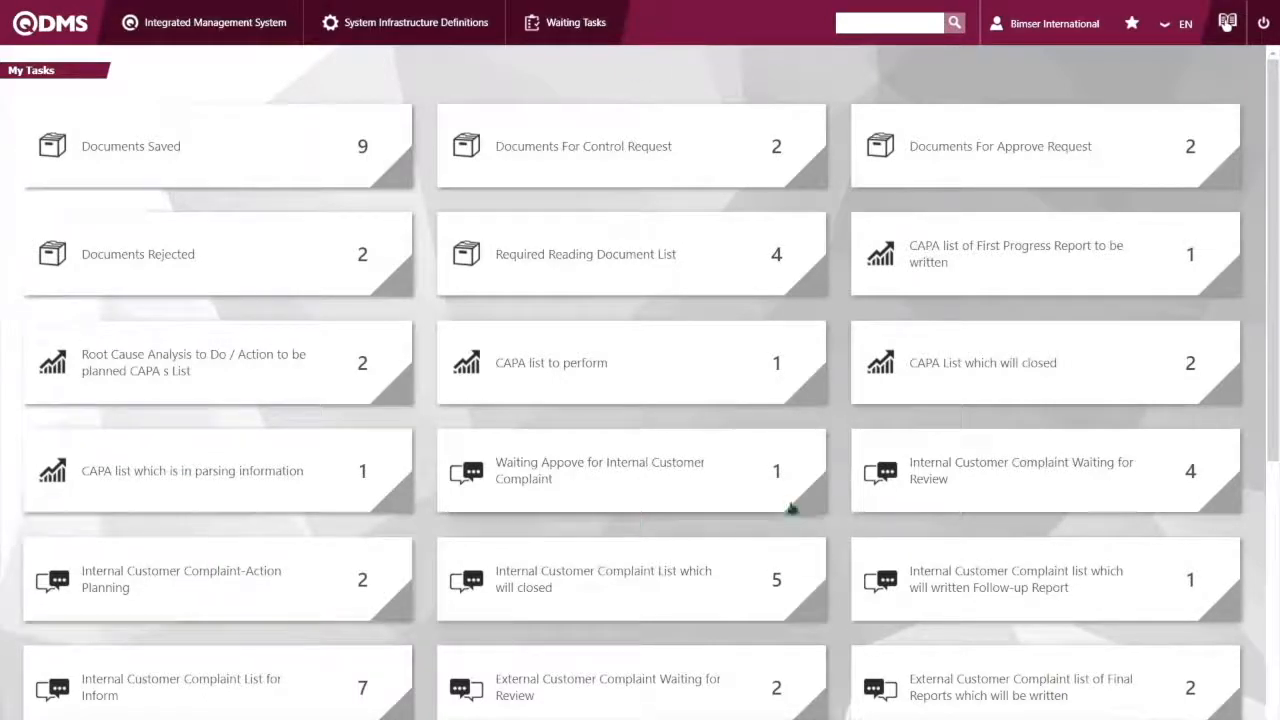
pyautogui.scroll(-2, 810, 473)
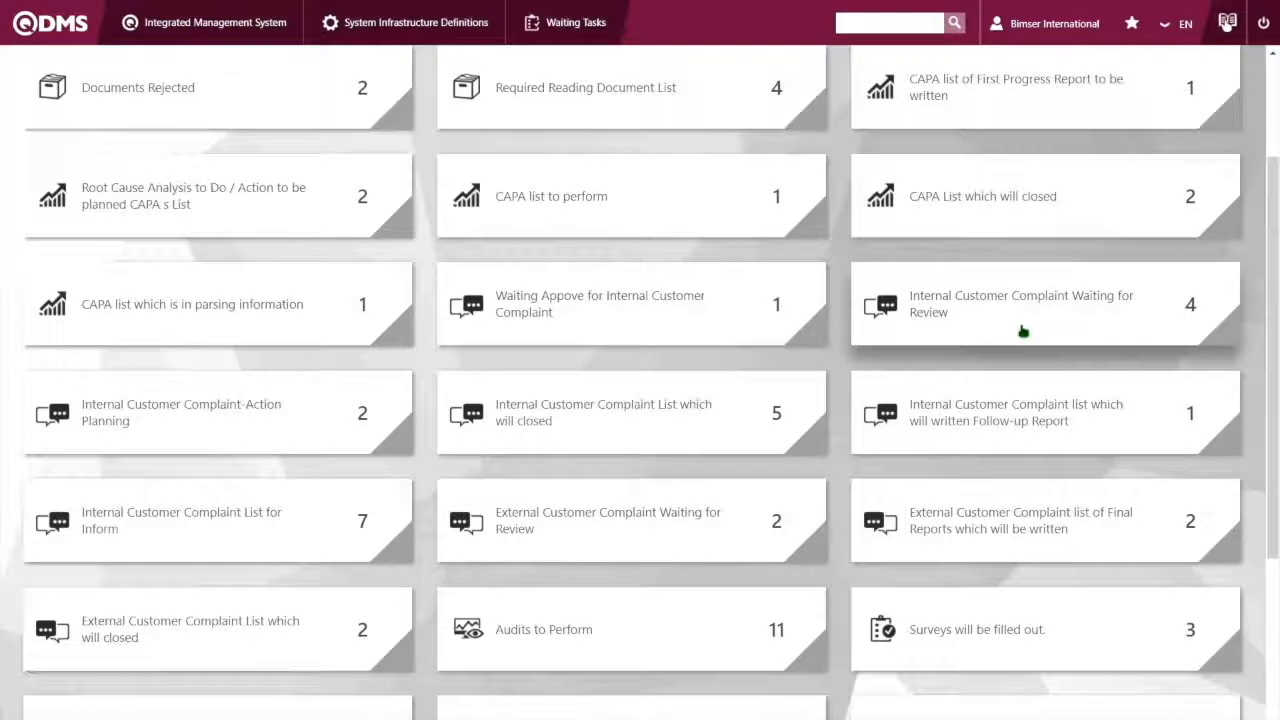
pyautogui.click(1020, 330)
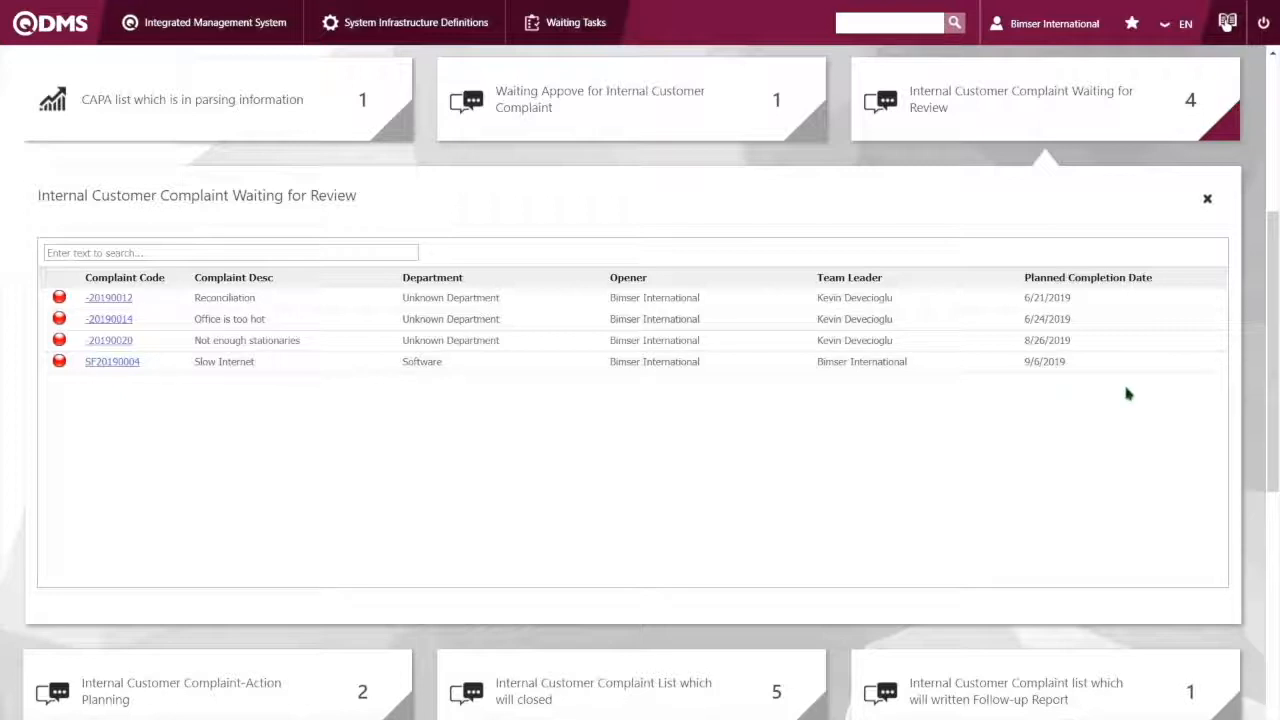
pyautogui.scroll(-2, 23, 377)
pyautogui.scroll(2, 24, 380)
pyautogui.scroll(1, 23, 380)
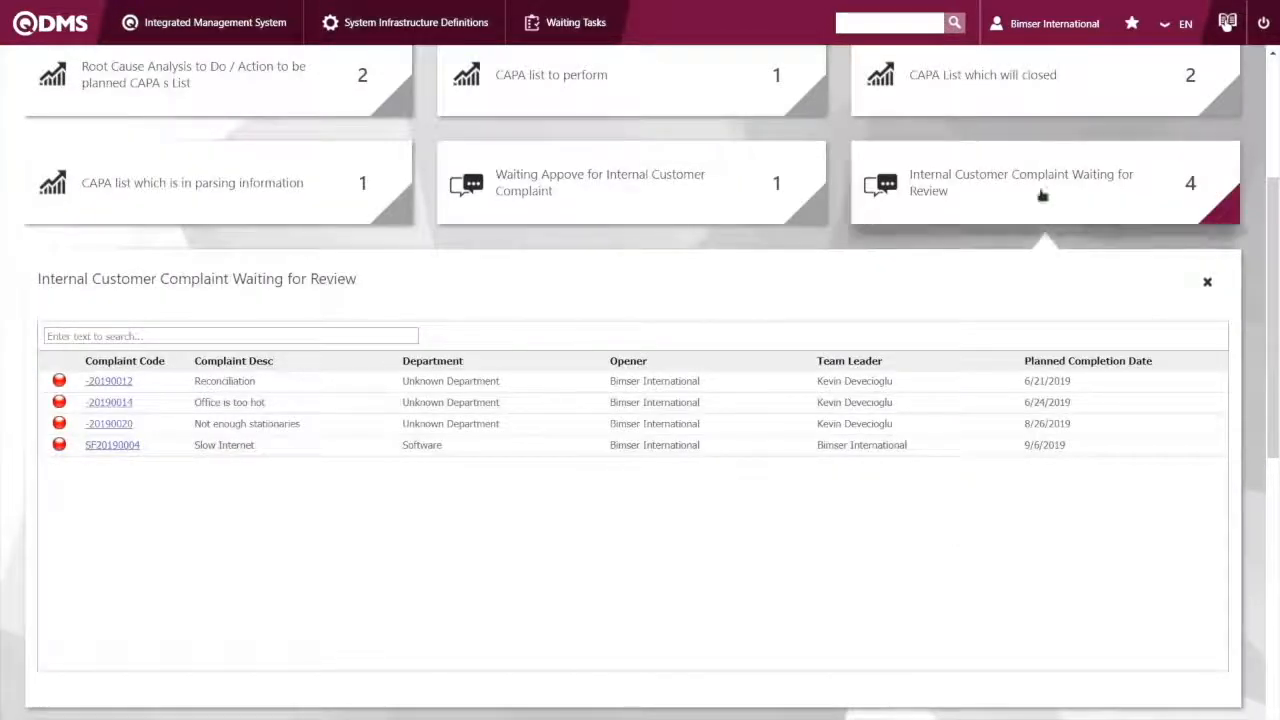
pyautogui.click(996, 206)
pyautogui.scroll(4, 566, 482)
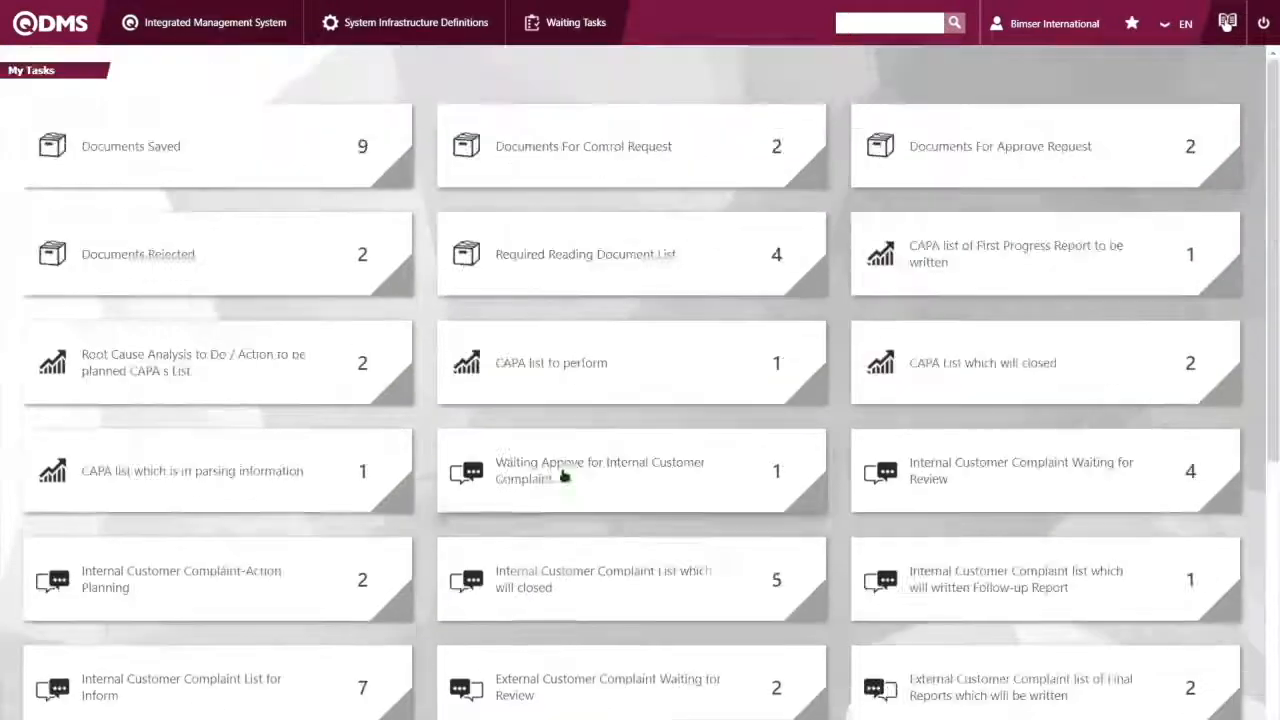
# Open the Slow Internet --- 2 complaint from the tasks waiting for approval and approve it with the note "Approved"
pyautogui.click(561, 490)
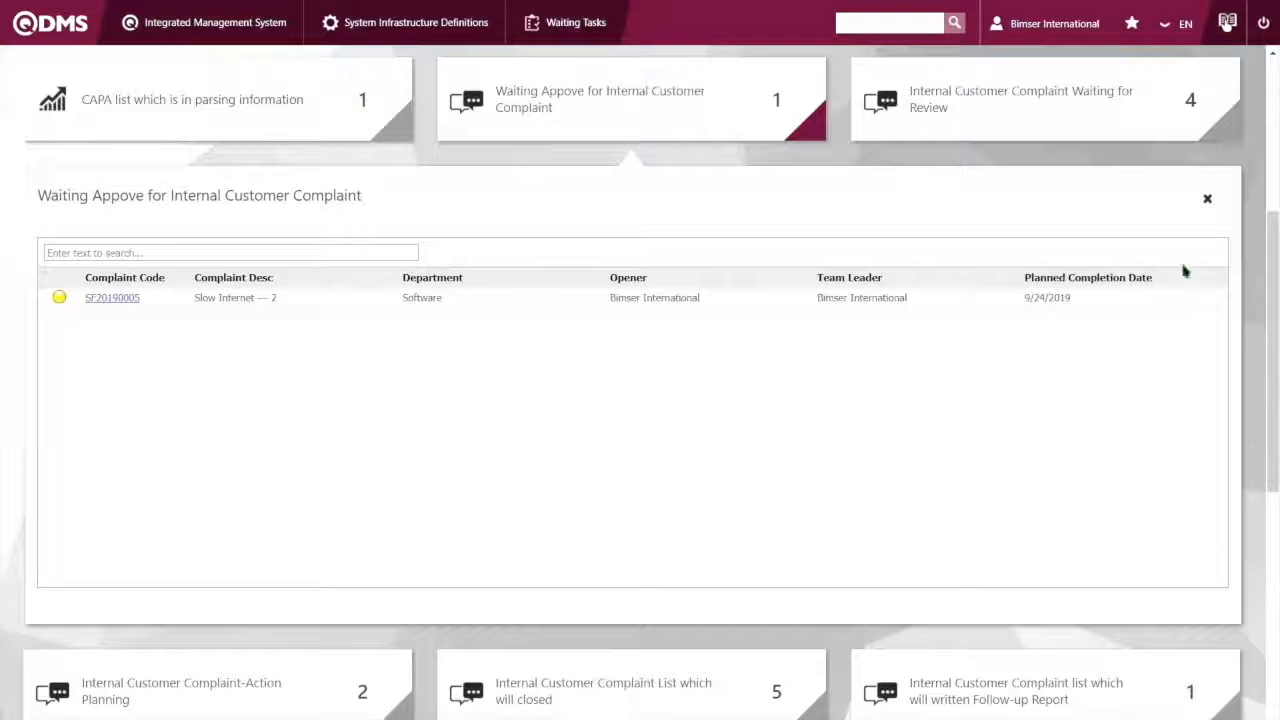
pyautogui.click(121, 304)
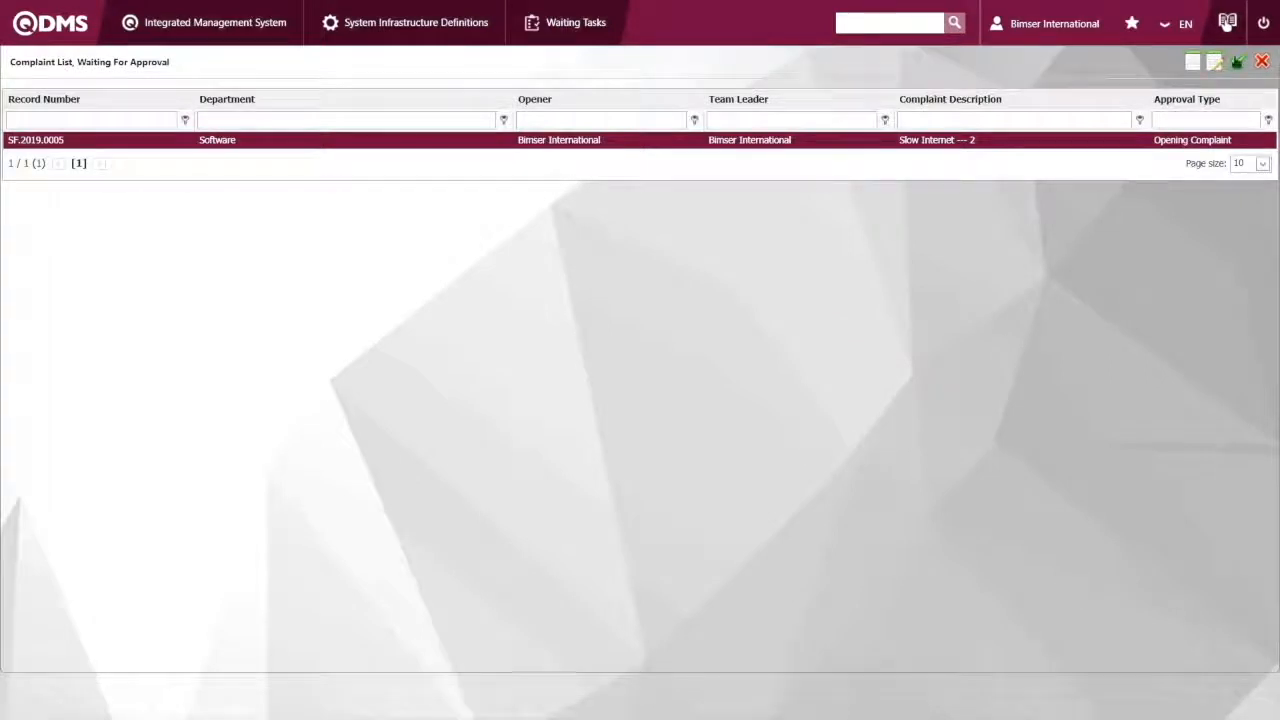
pyautogui.click(1237, 62)
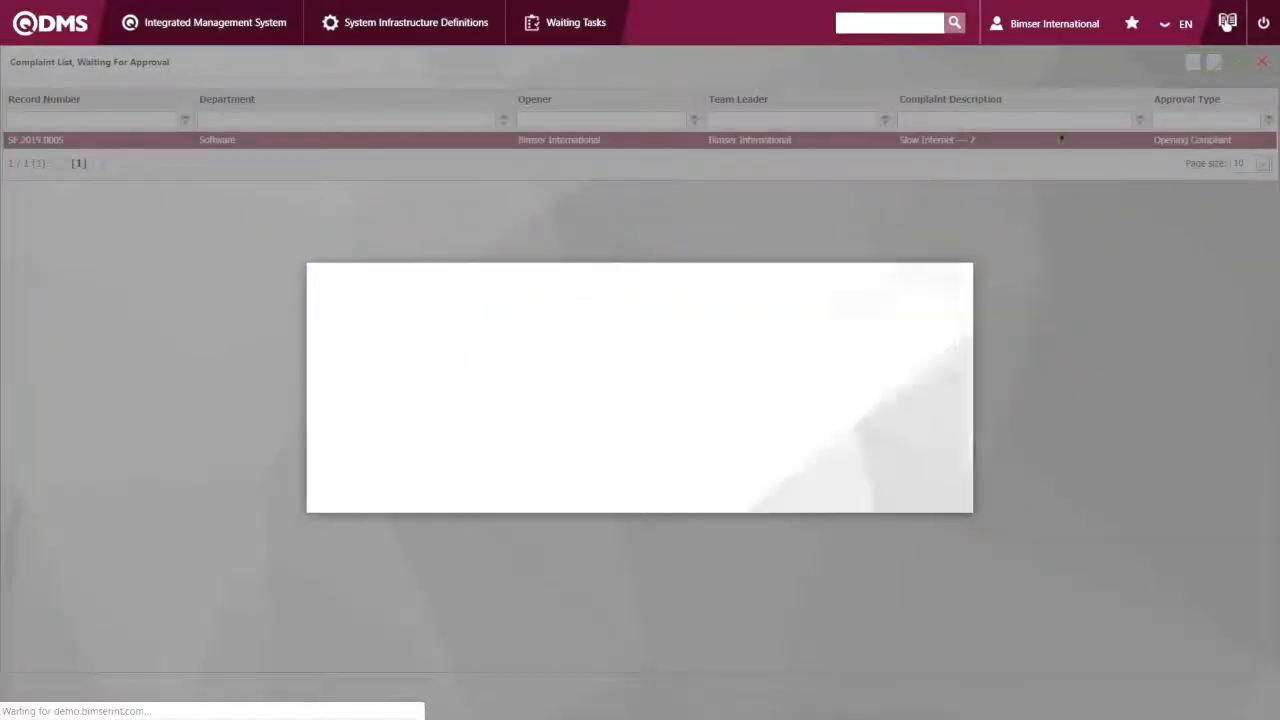
pyautogui.write('Approved')
pyautogui.scroll(-1, 811, 391)
pyautogui.scroll(1, 798, 383)
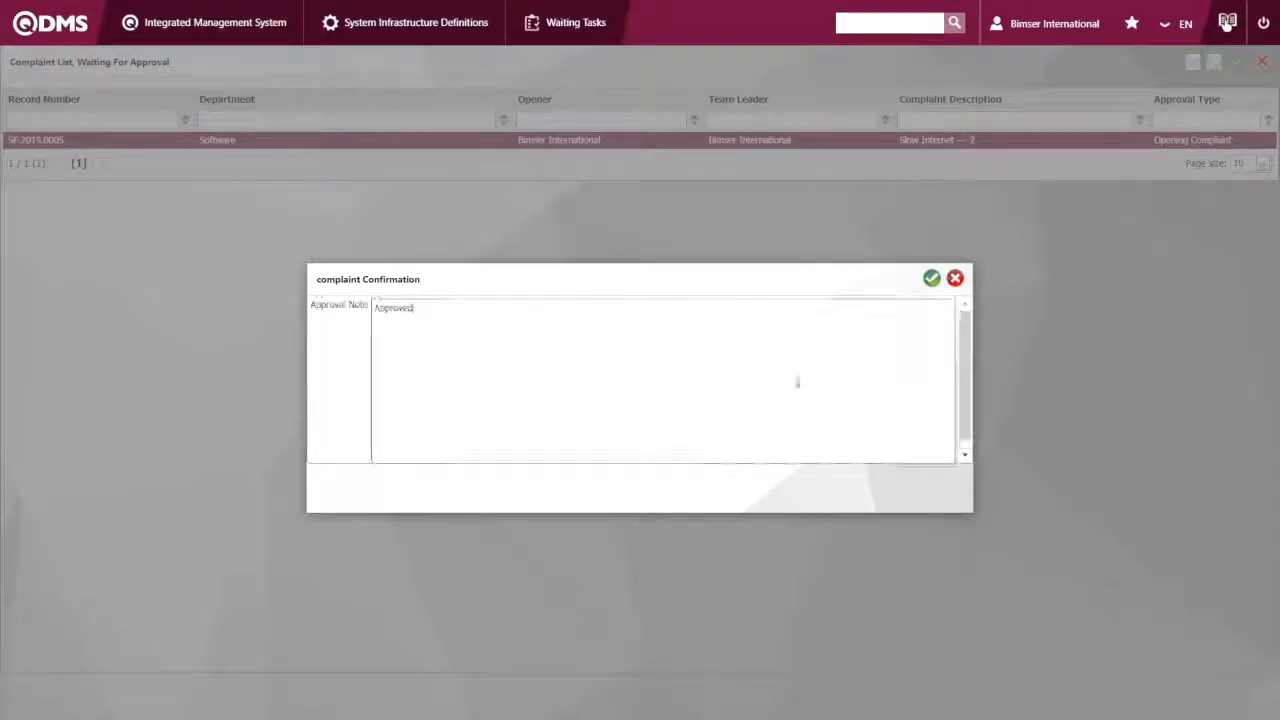
pyautogui.scroll(-1, 848, 390)
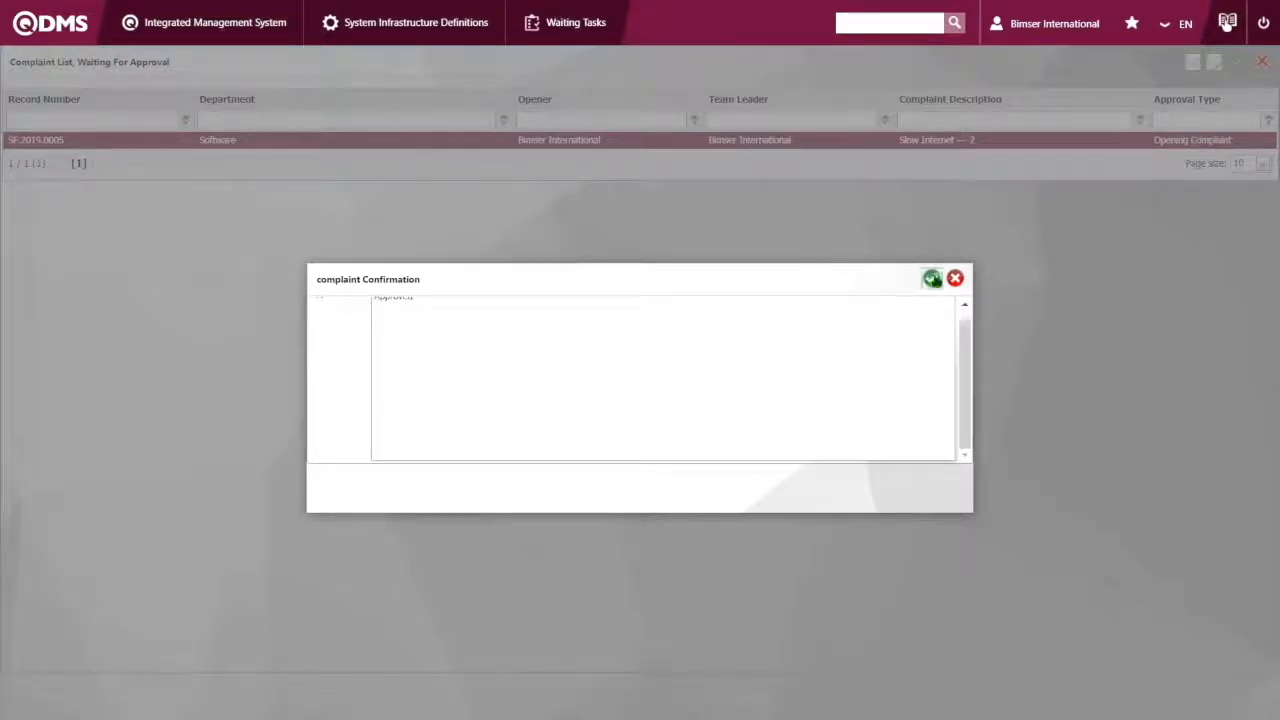
pyautogui.click(931, 278)
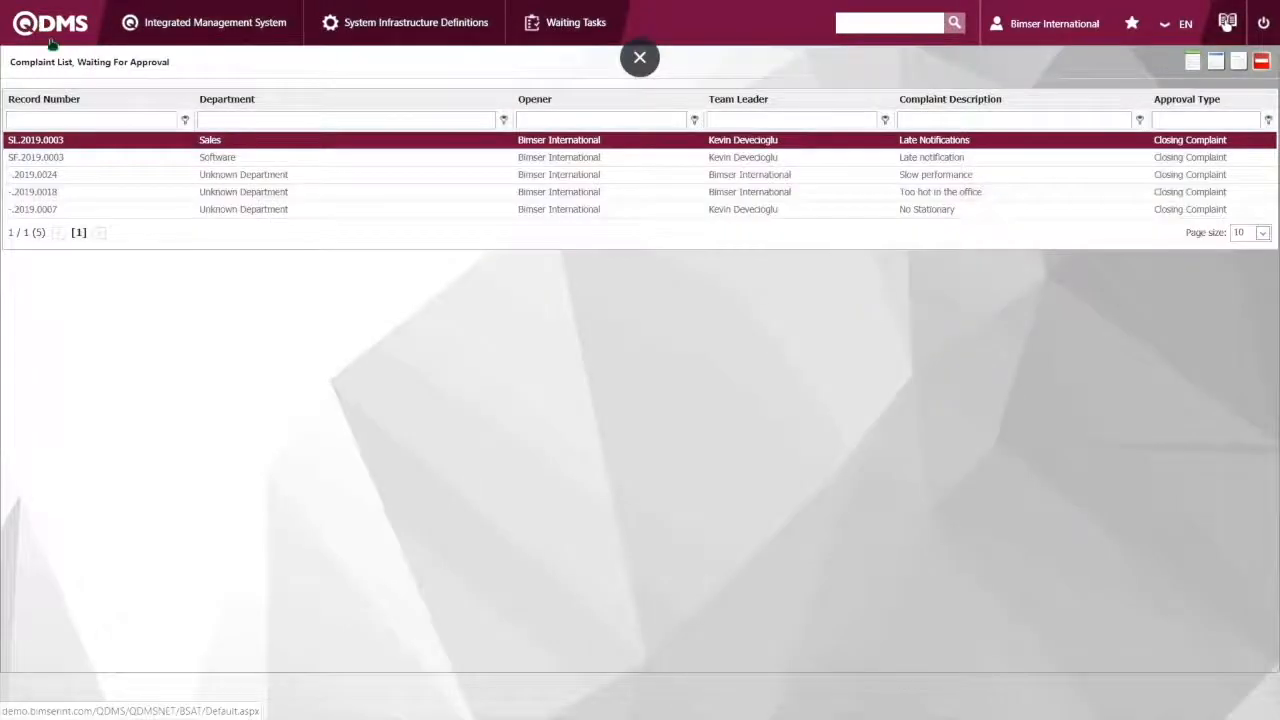
# Examine the summary and edit form of the Slow Internet --- 2 record in the Internal Customer Complaint Activities
pyautogui.click(51, 43)
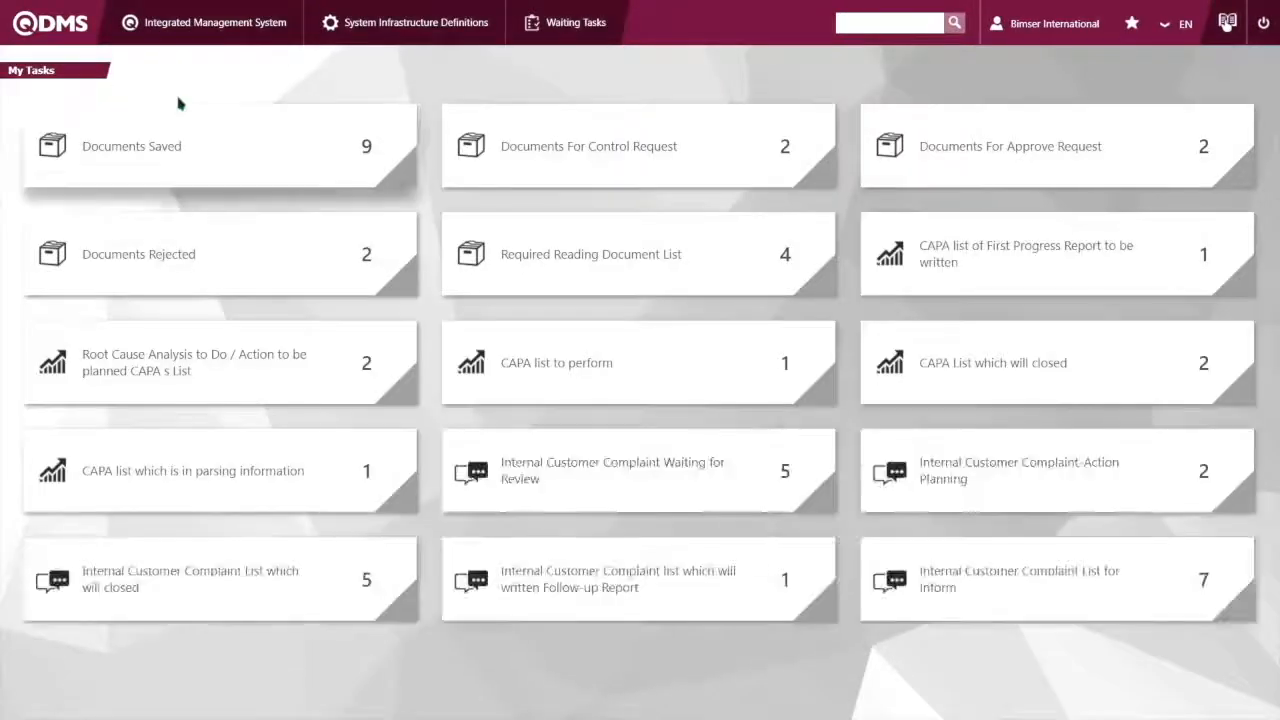
pyautogui.click(238, 30)
pyautogui.moveTo(226, 111)
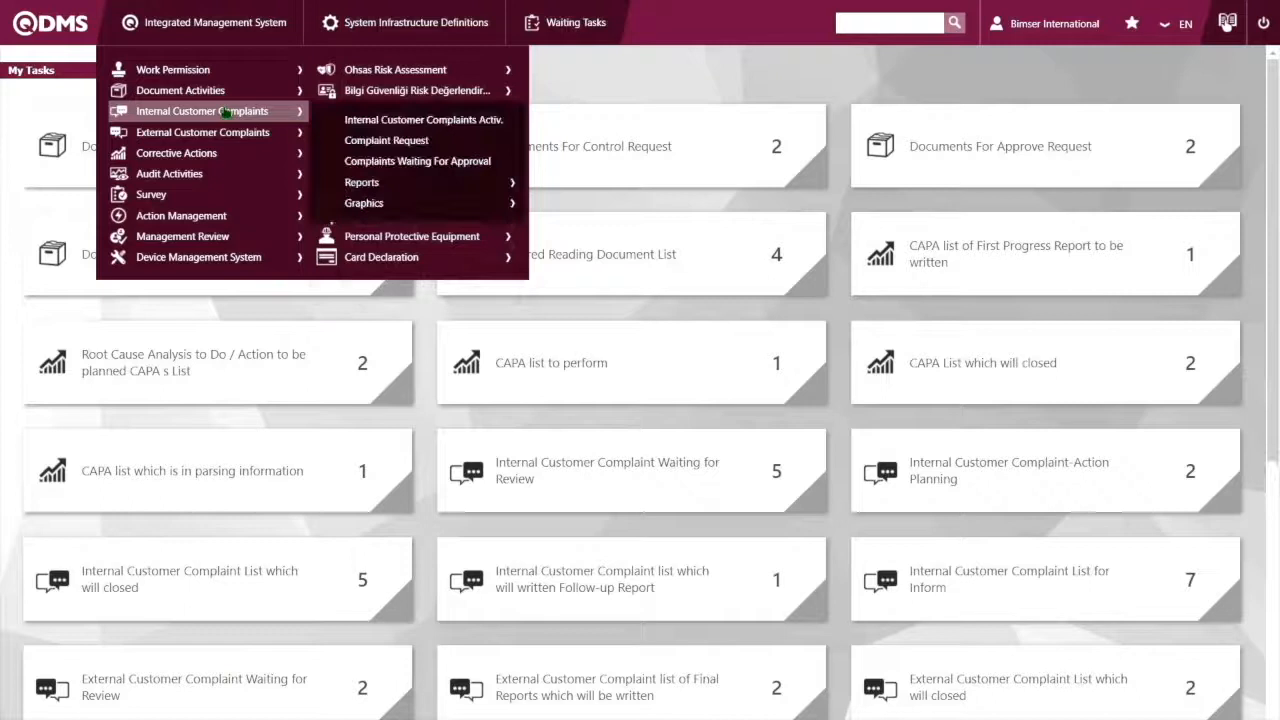
pyautogui.click(428, 121)
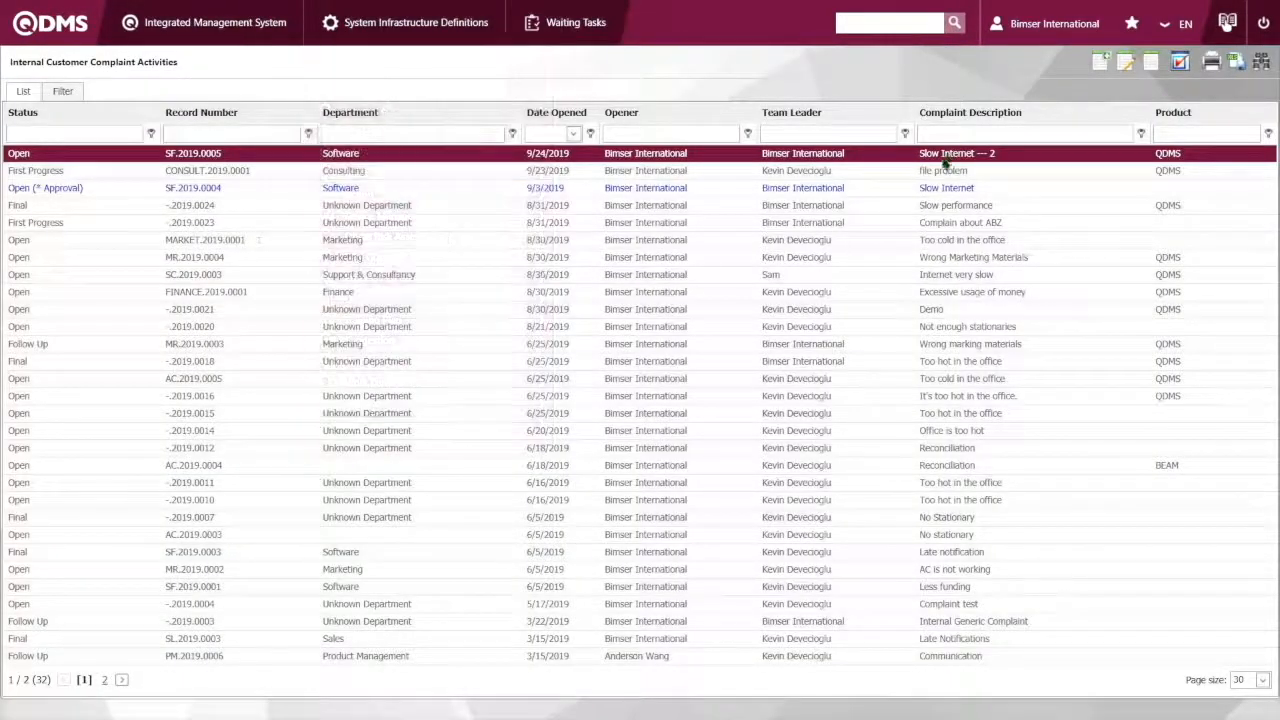
pyautogui.doubleClick(897, 158)
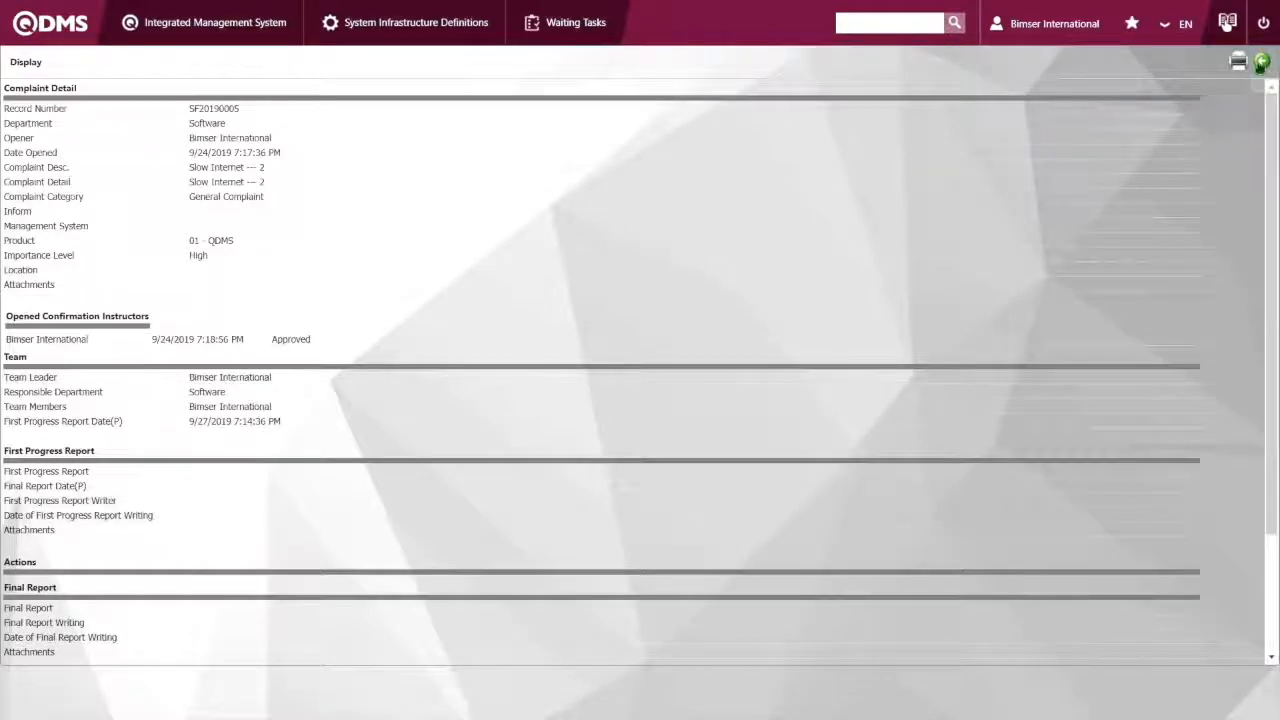
pyautogui.click(1262, 62)
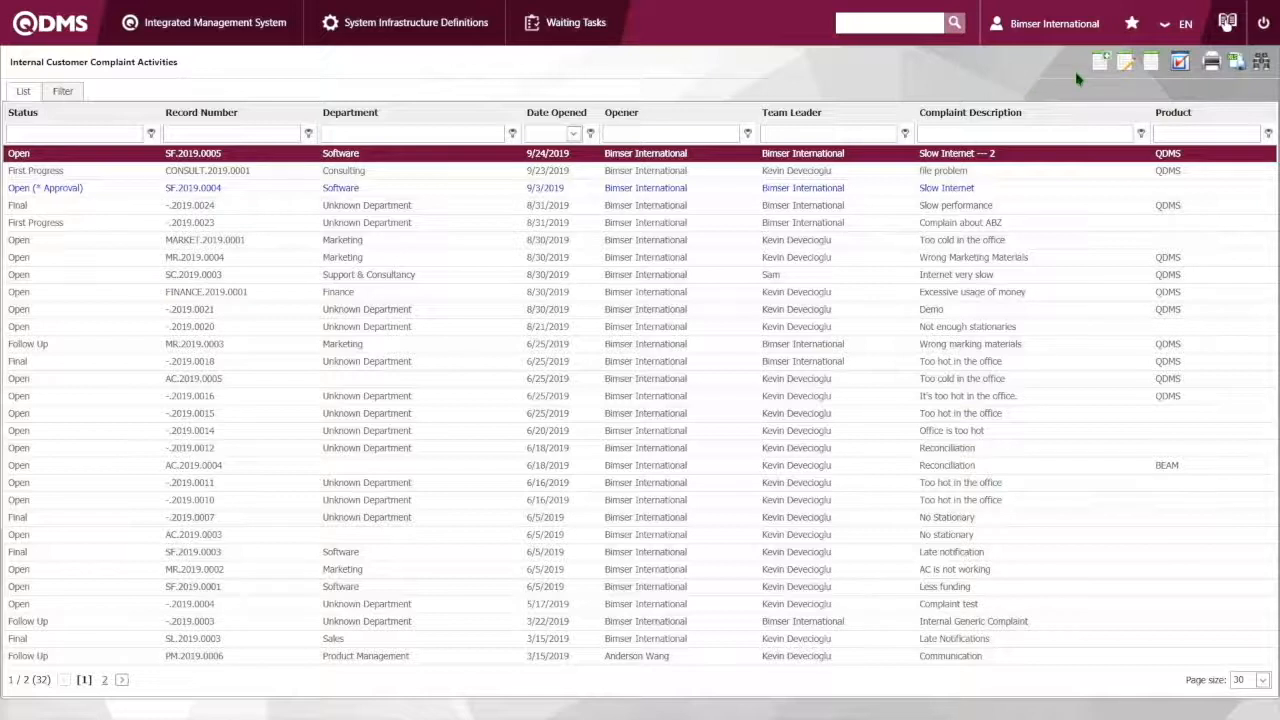
pyautogui.click(1127, 72)
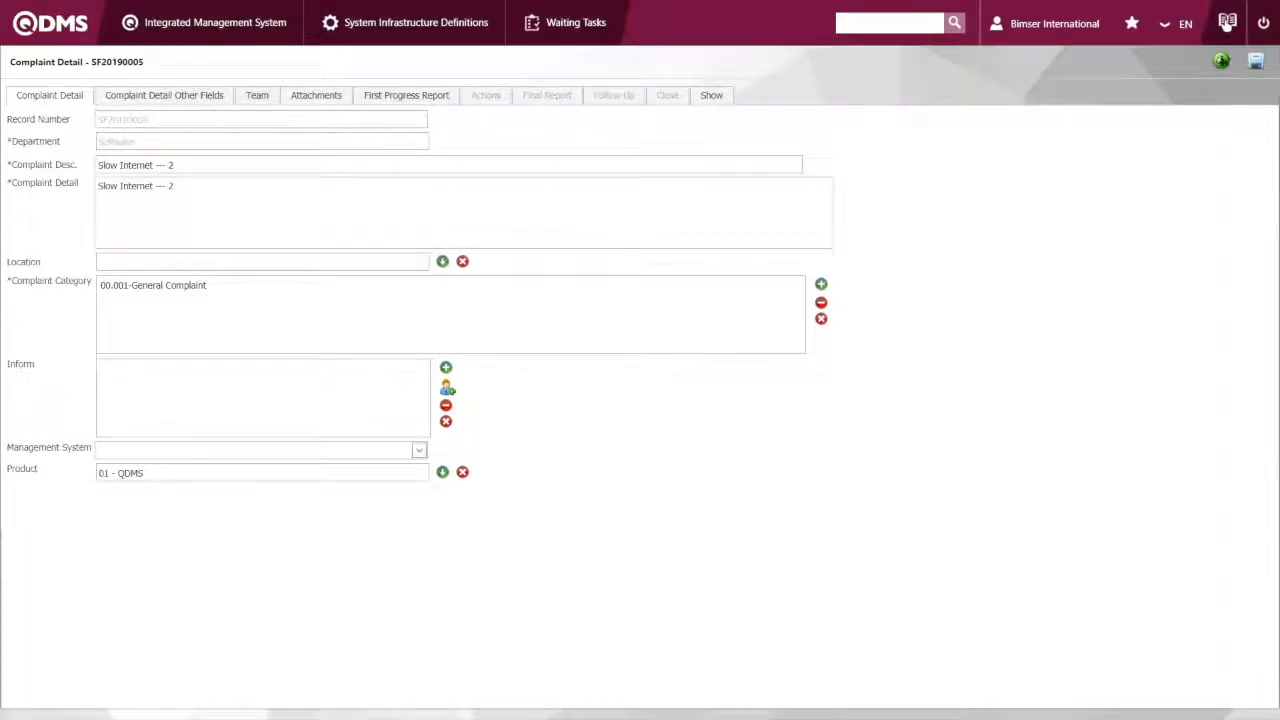
pyautogui.click(1221, 61)
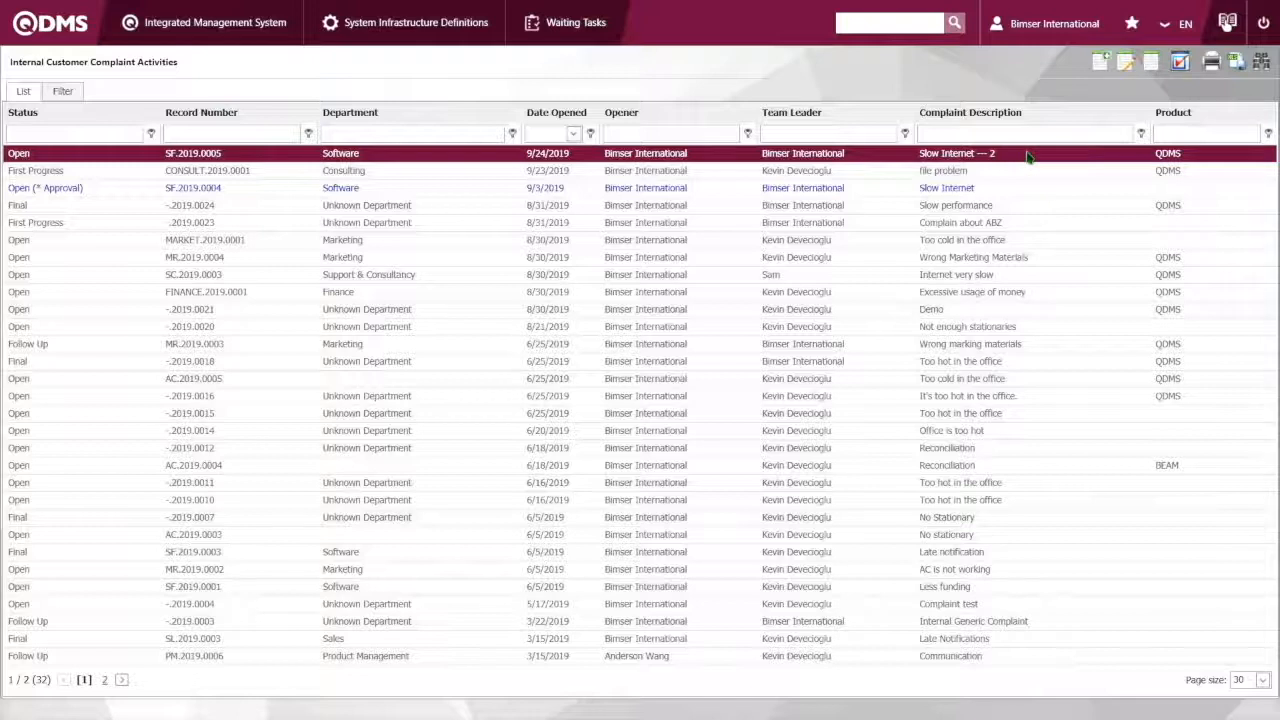
# Enter "The internet is fixed" as the First Progress Report of the Slow Internet --- 2 complaint and save the report
pyautogui.click(1129, 66)
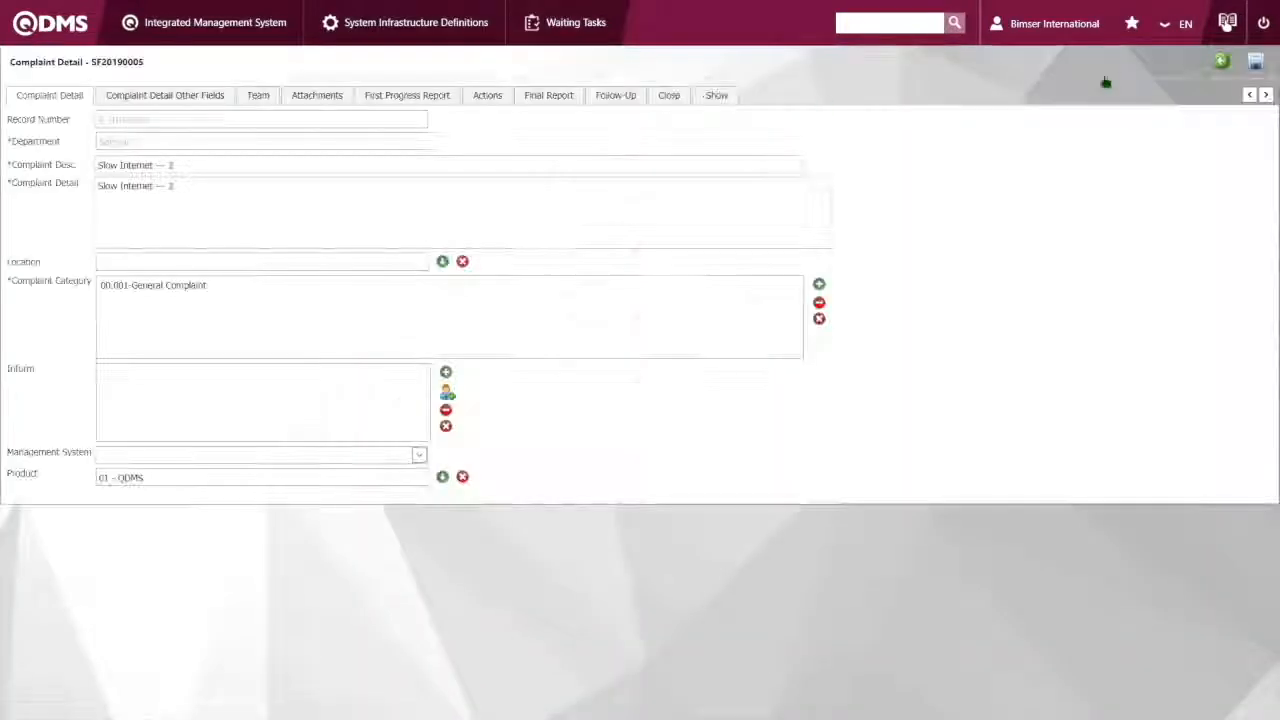
pyautogui.click(400, 104)
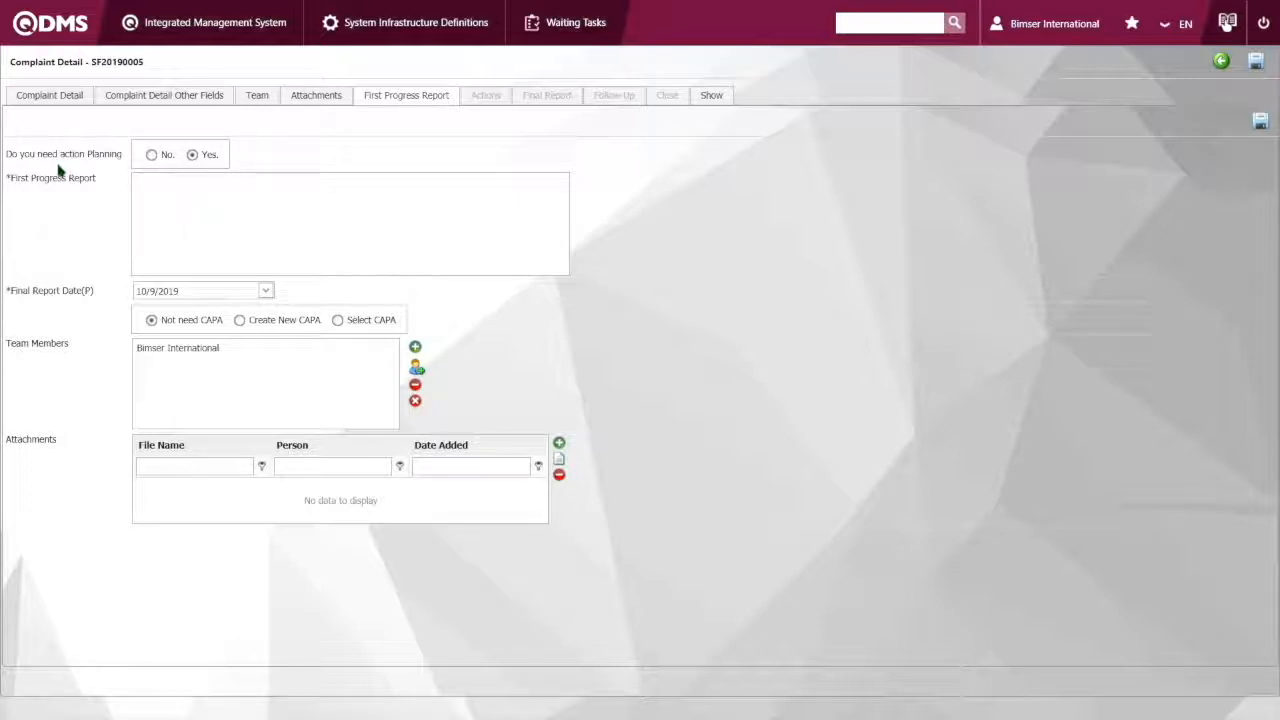
pyautogui.click(284, 184)
pyautogui.write('First')
pyautogui.press('BackSpace')
pyautogui.press('BackSpace')
pyautogui.press('BackSpace')
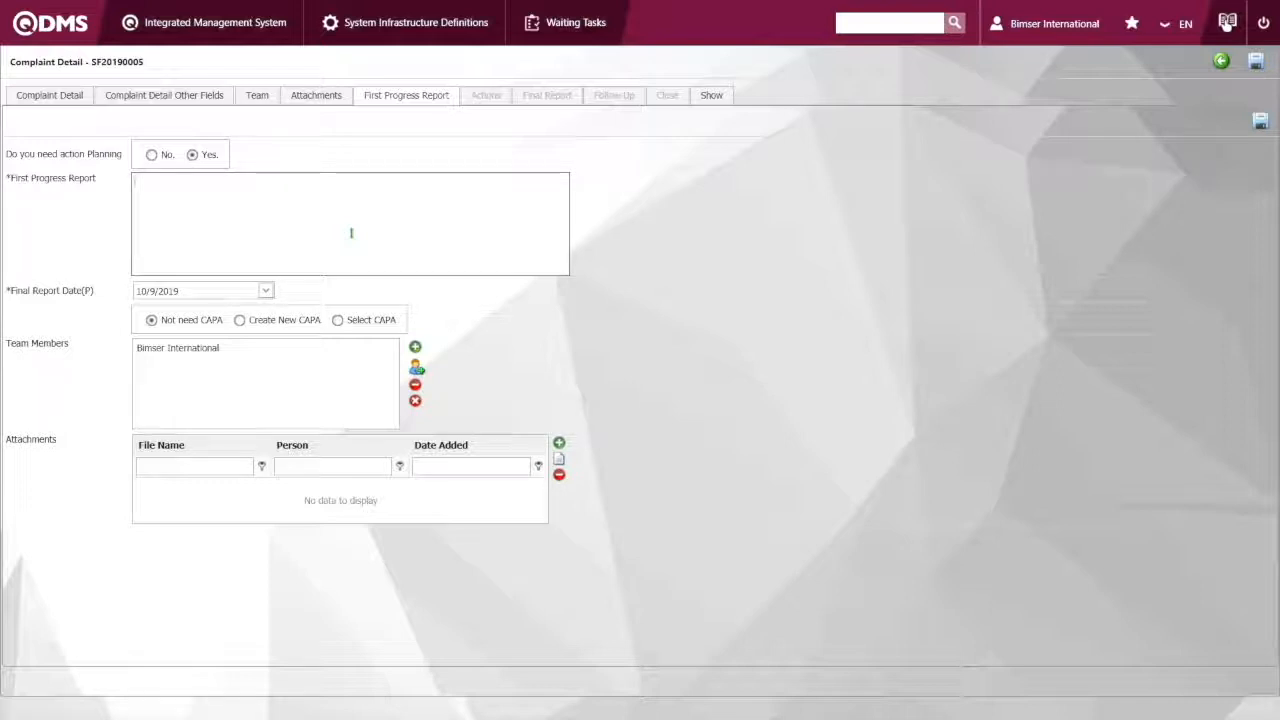
pyautogui.write('The Internet is fixed')
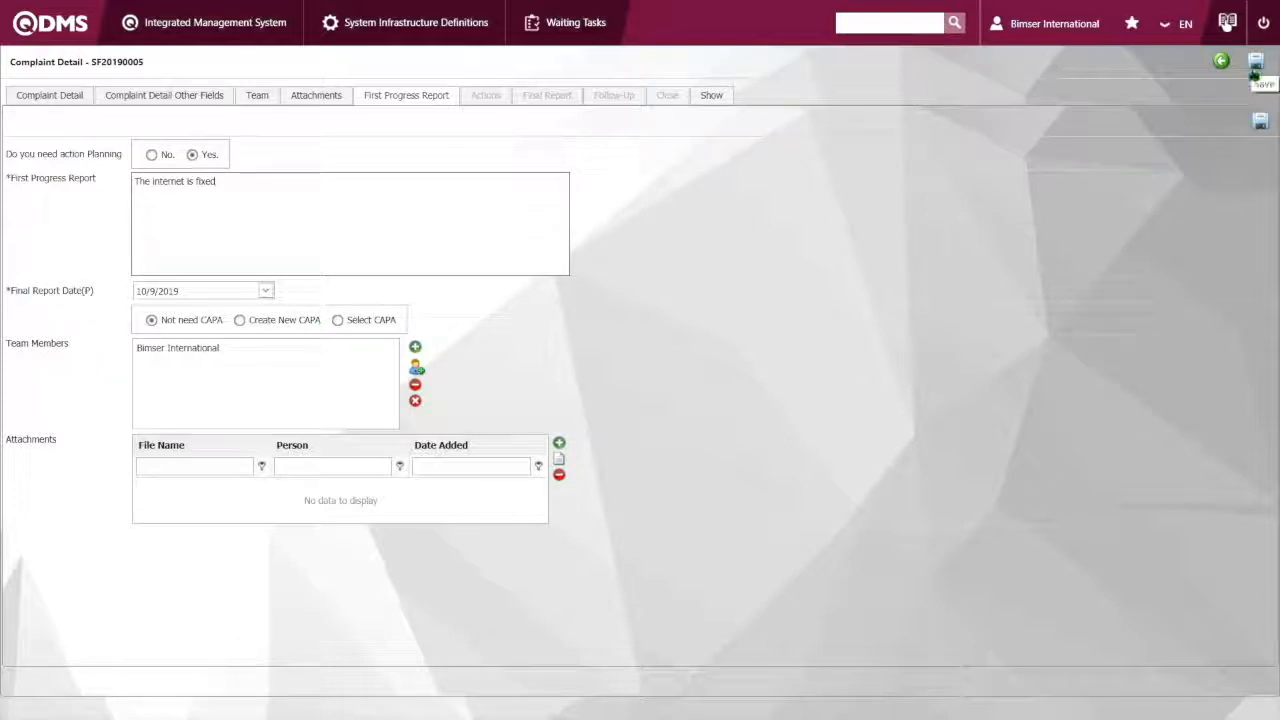
pyautogui.click(1260, 121)
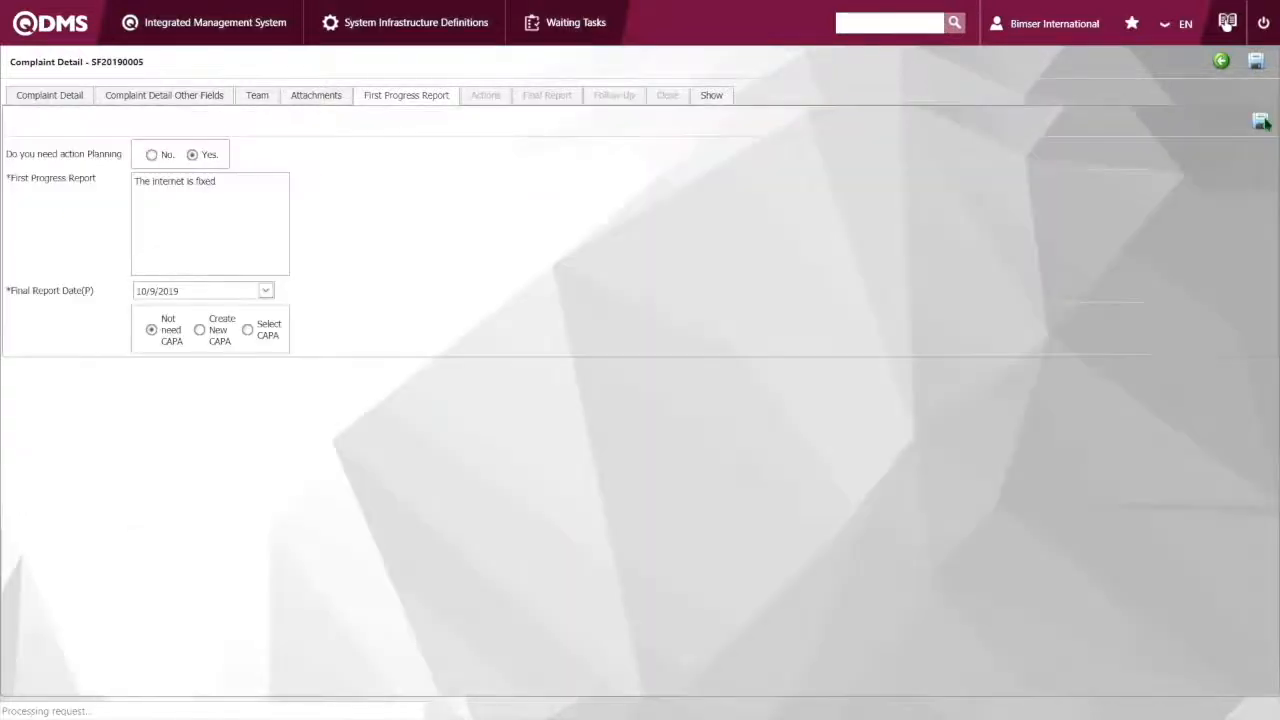
# Review the complaint's Actions list and its First Progress Report, and return to the complaint list
pyautogui.click(326, 182)
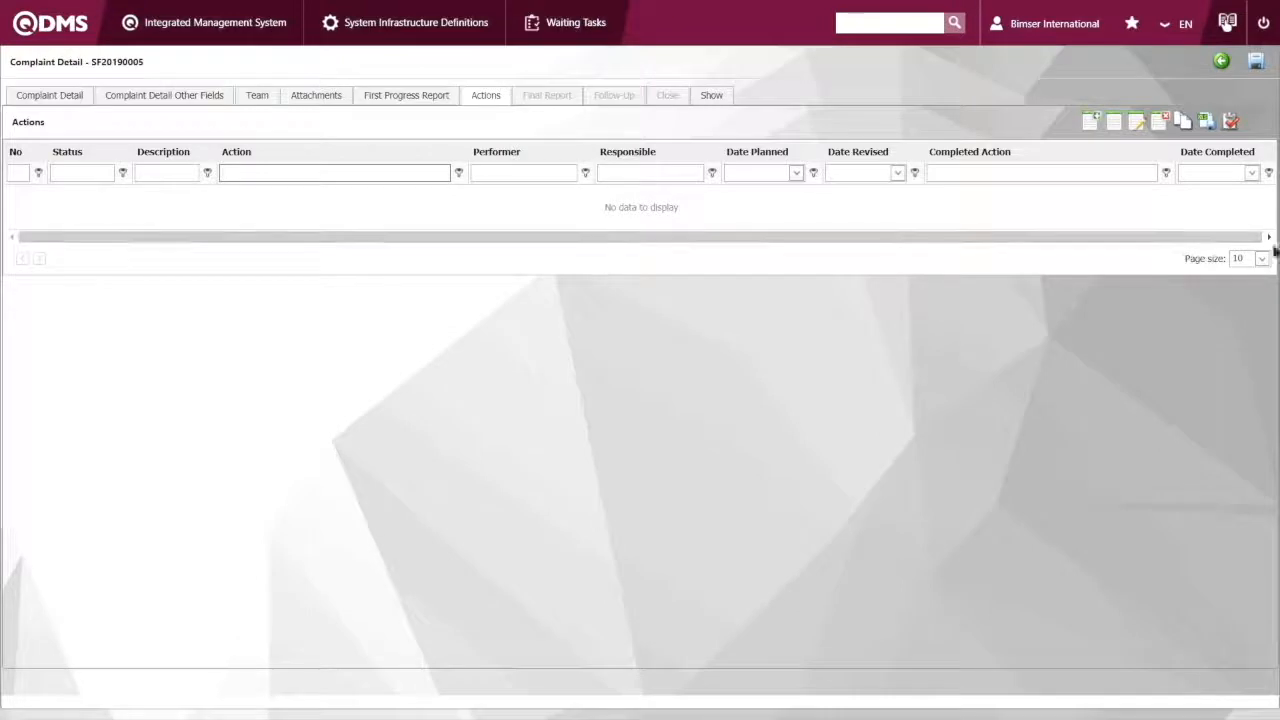
pyautogui.click(1230, 122)
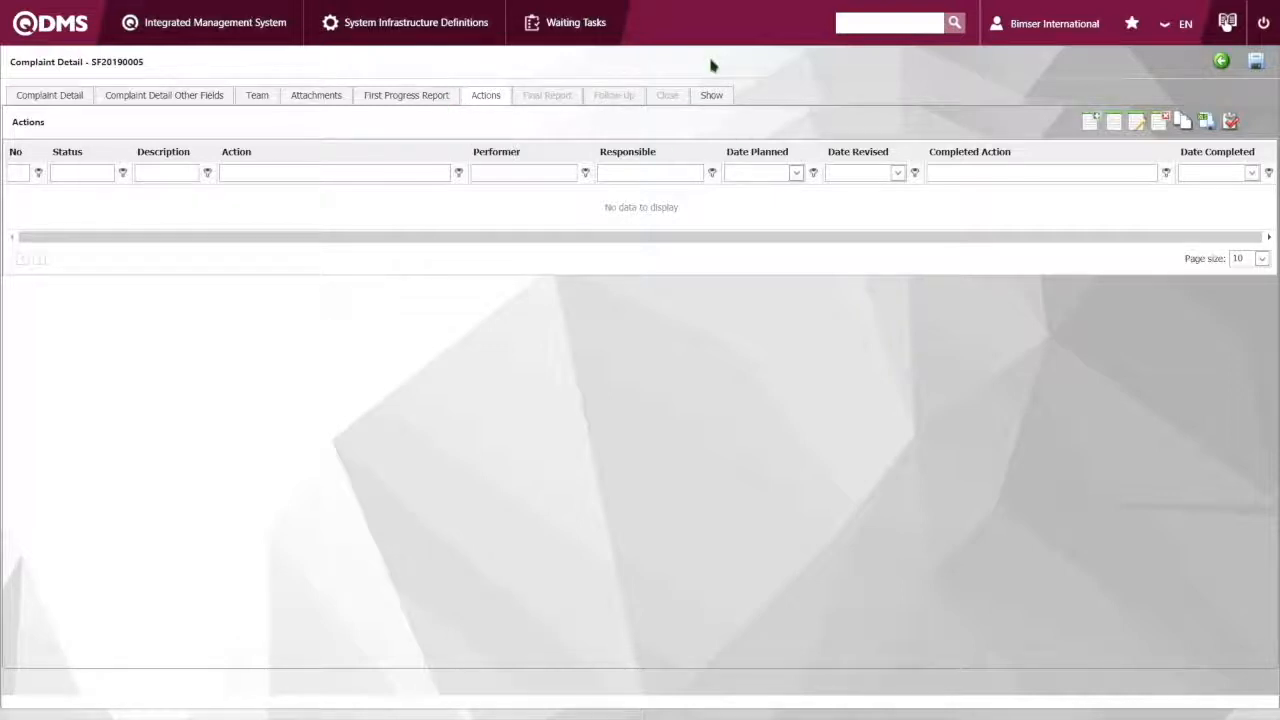
pyautogui.click(426, 100)
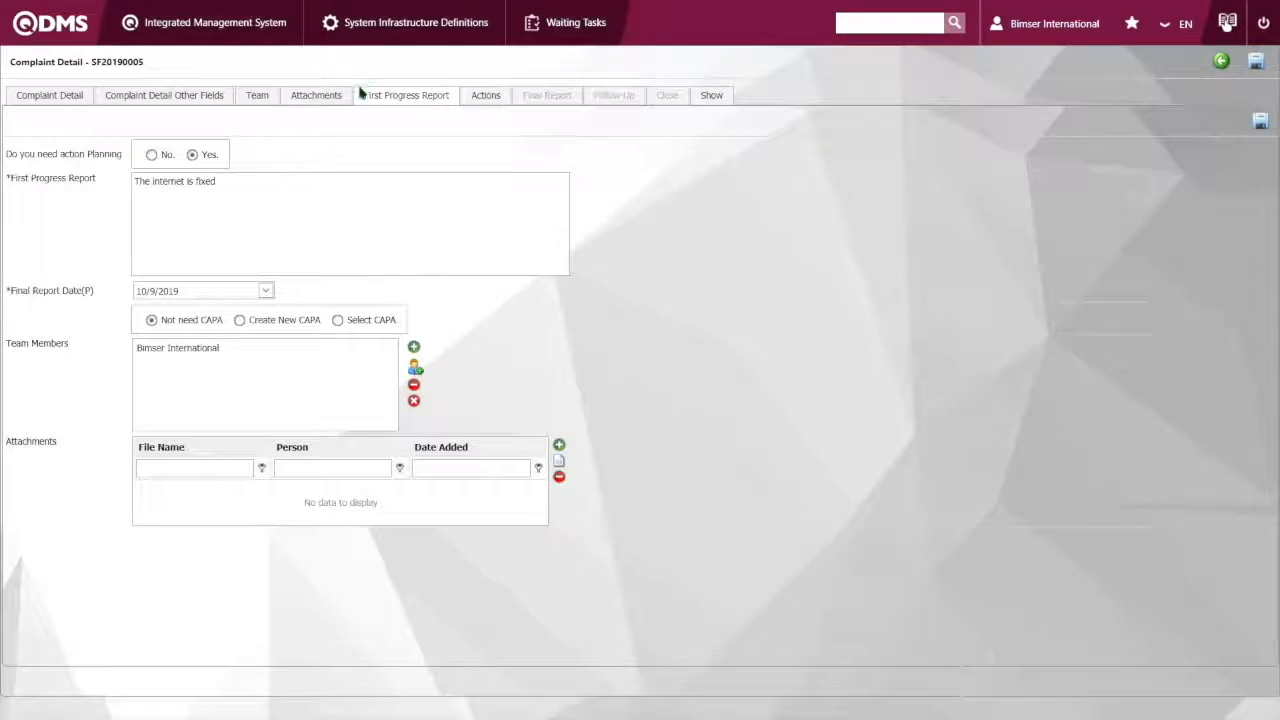
pyautogui.click(476, 96)
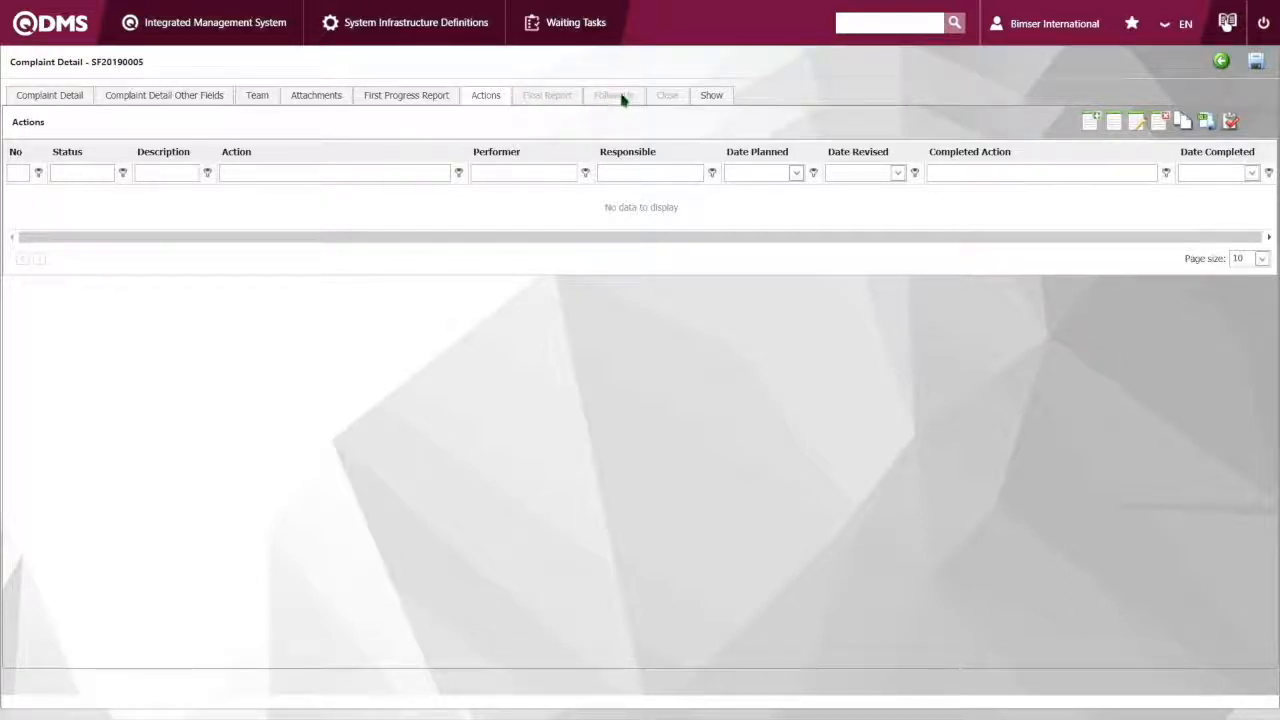
pyautogui.click(1222, 61)
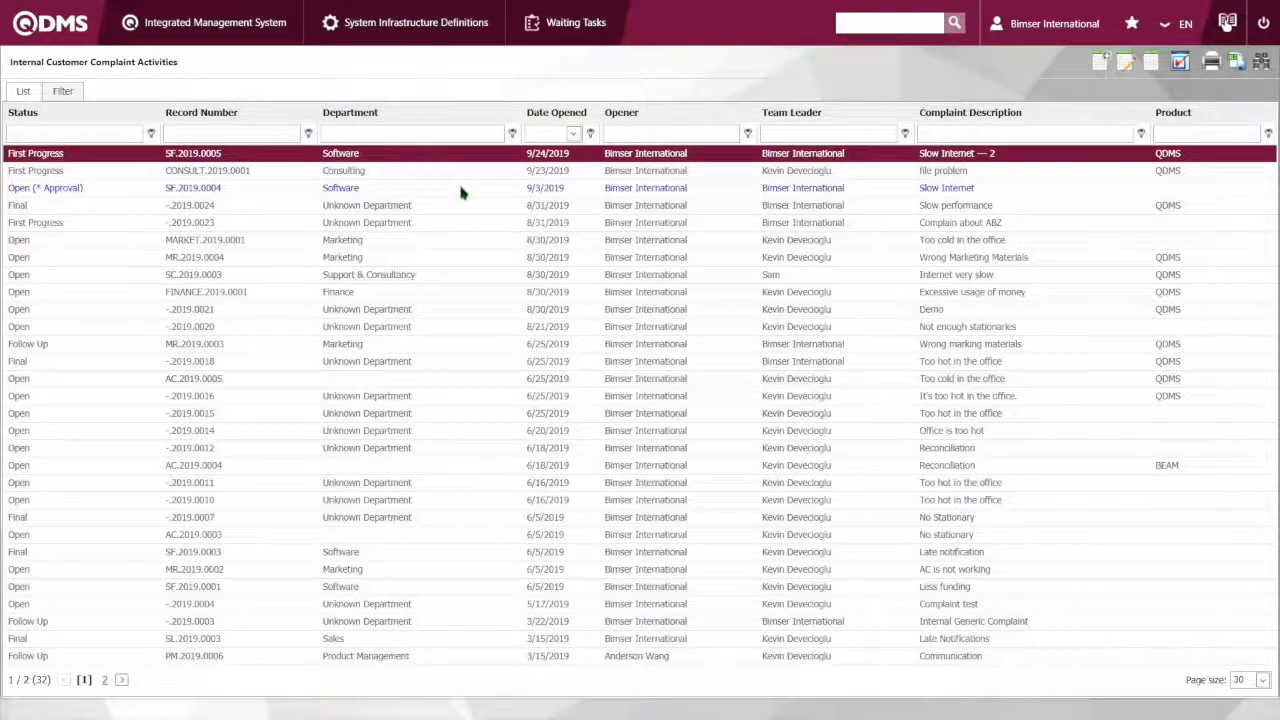
# Go back to the home task overview and open the CAPA Activities list through Define Corrective Action
pyautogui.click(78, 40)
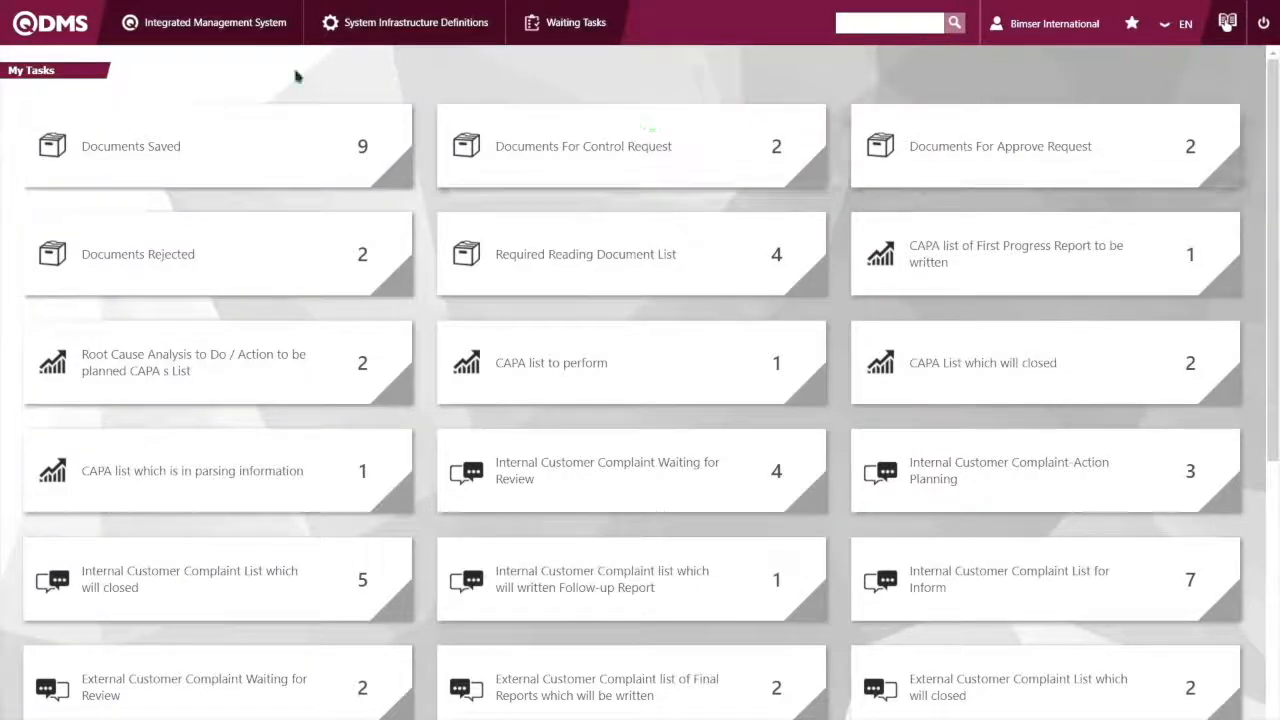
pyautogui.click(262, 30)
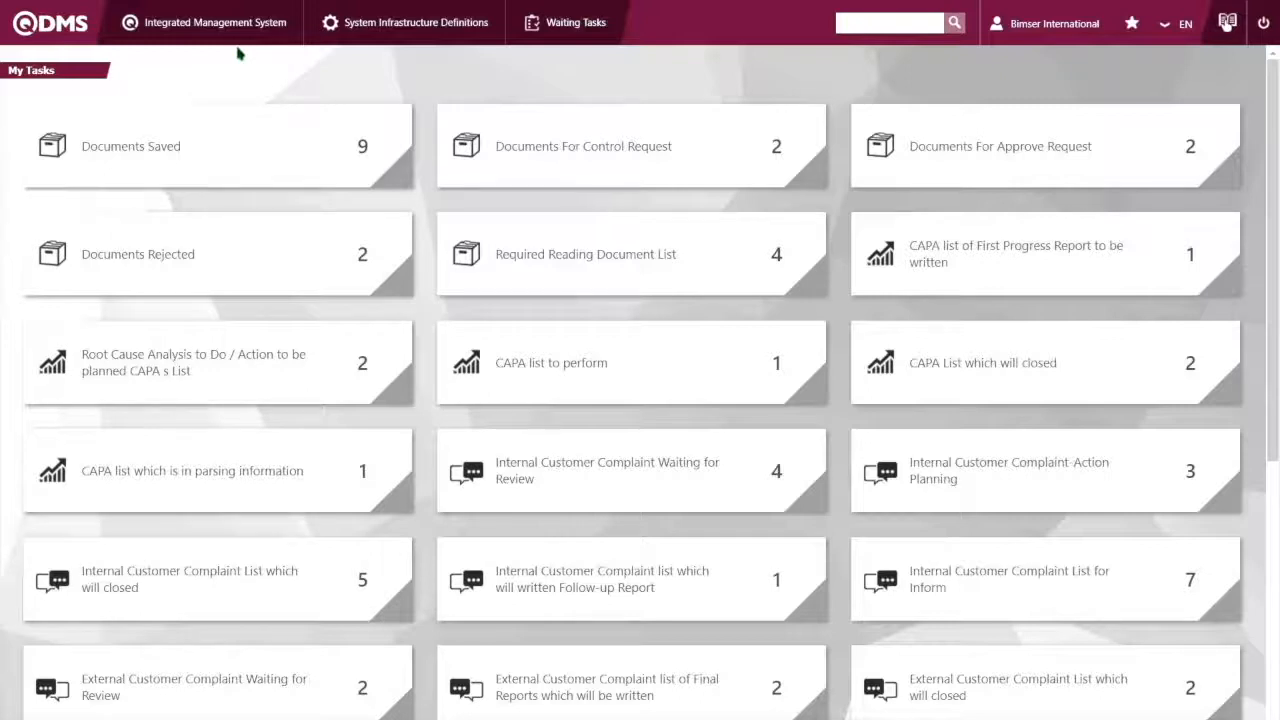
pyautogui.click(220, 22)
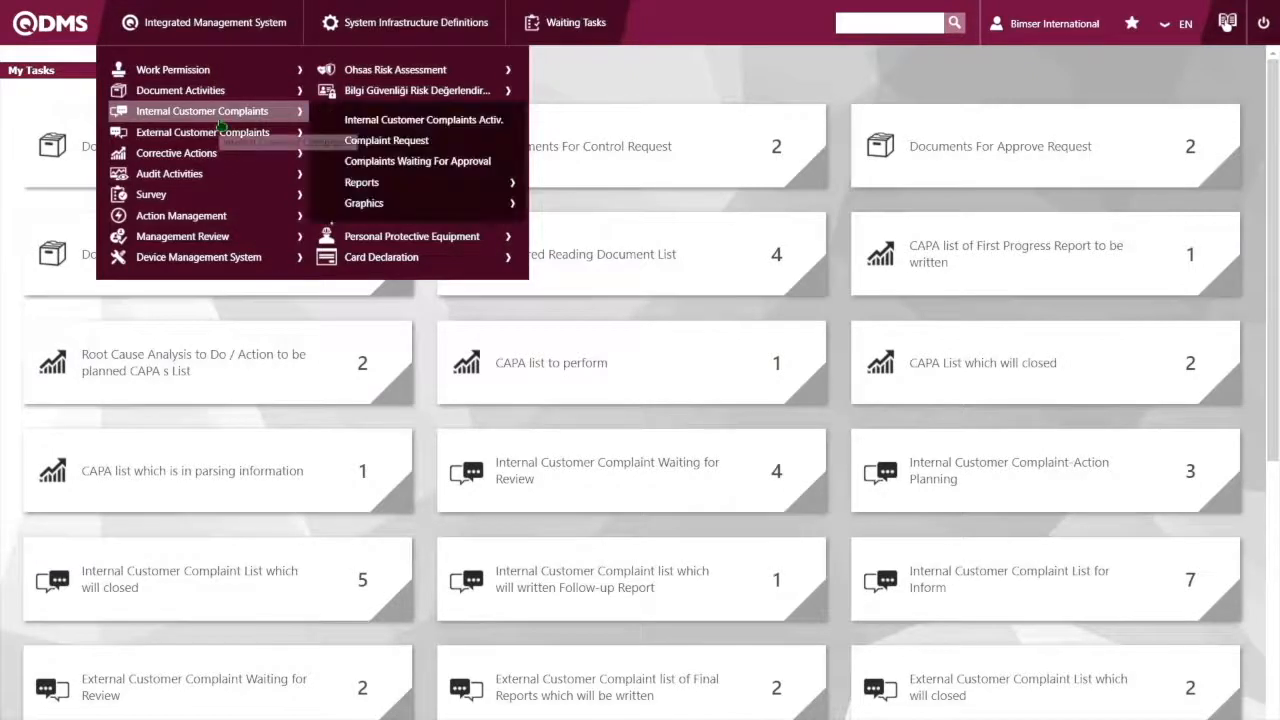
pyautogui.moveTo(217, 156)
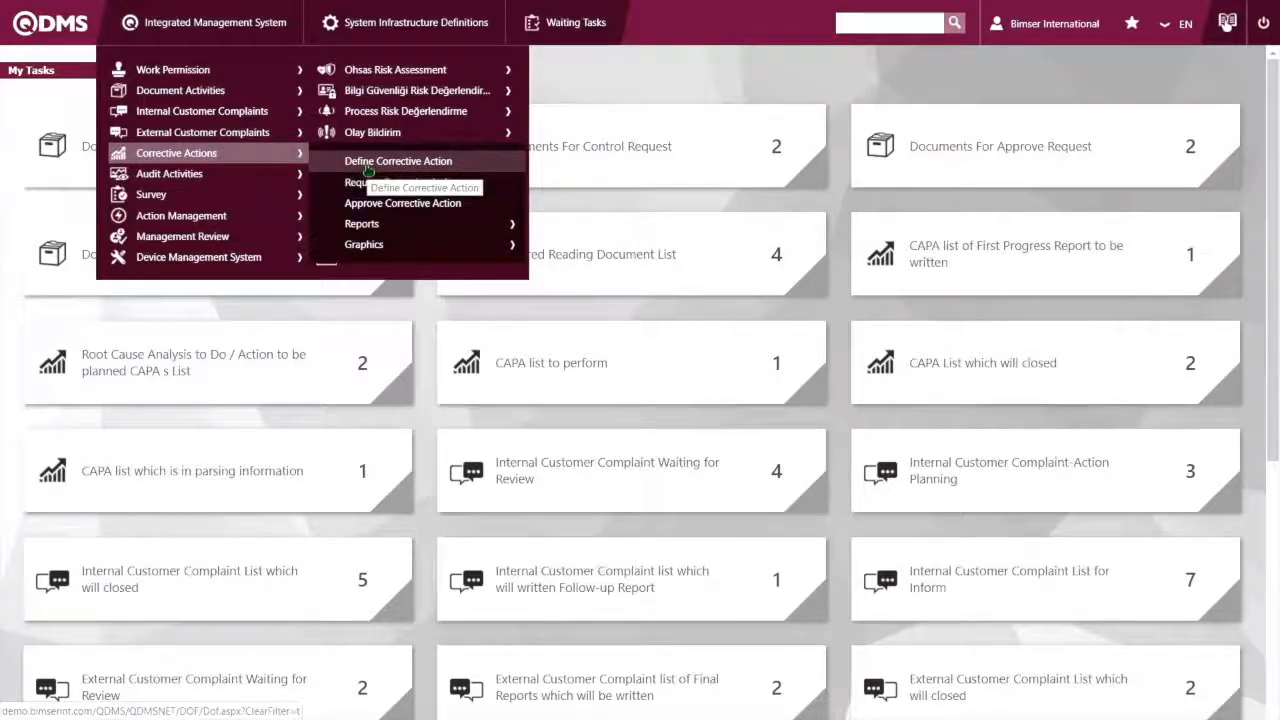
pyautogui.moveTo(235, 31)
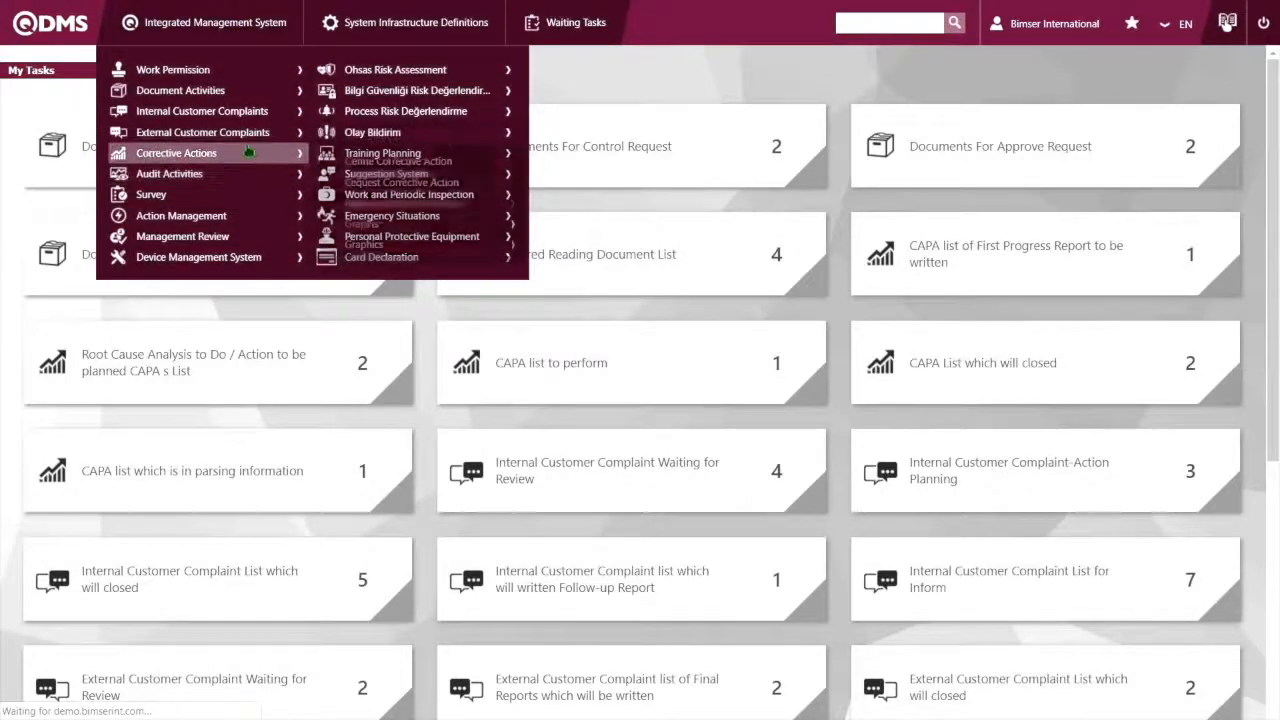
pyautogui.moveTo(262, 154)
pyautogui.click(383, 161)
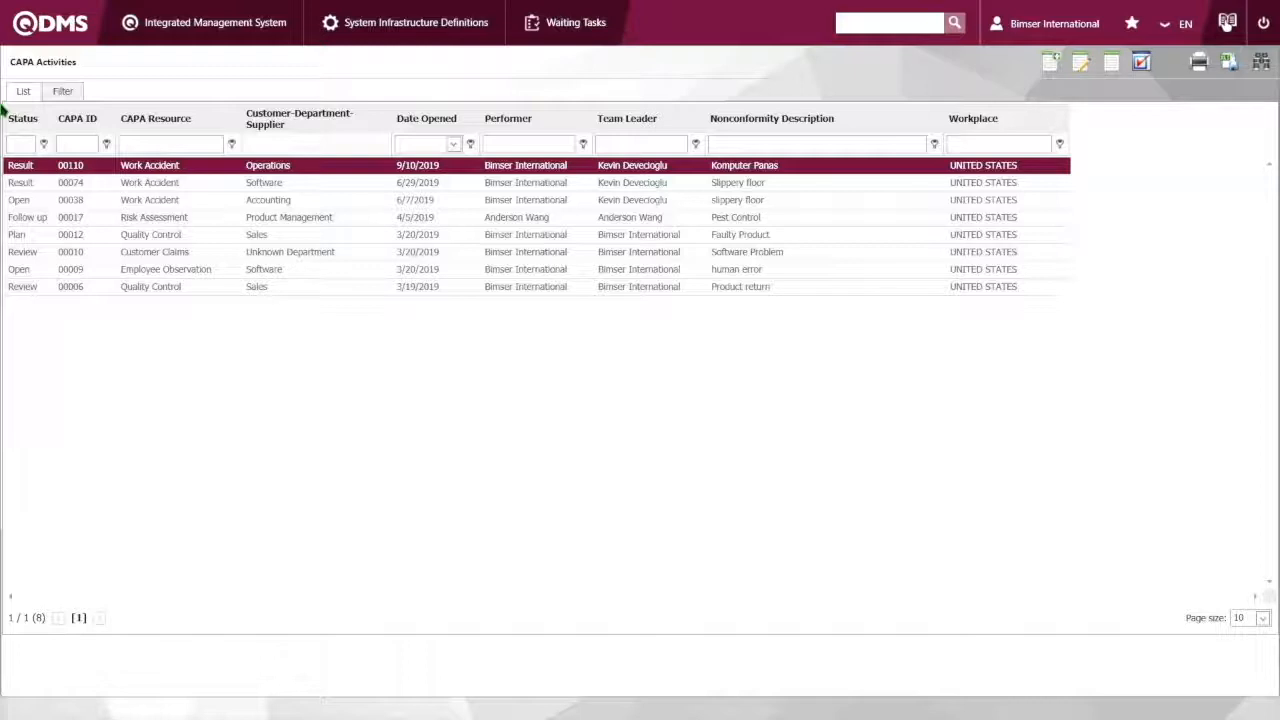
# Start a new CAPA record with Work Accident as the CAPA resource and Sales as the department
pyautogui.click(1049, 66)
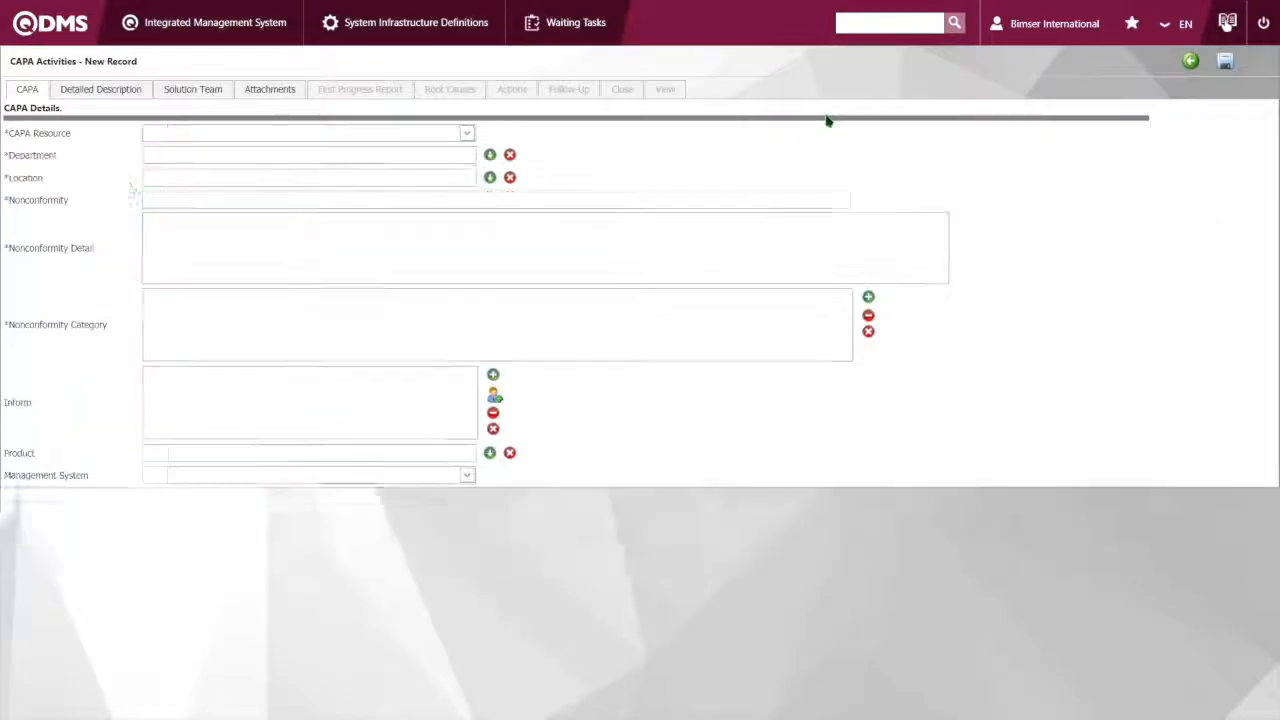
pyautogui.click(467, 134)
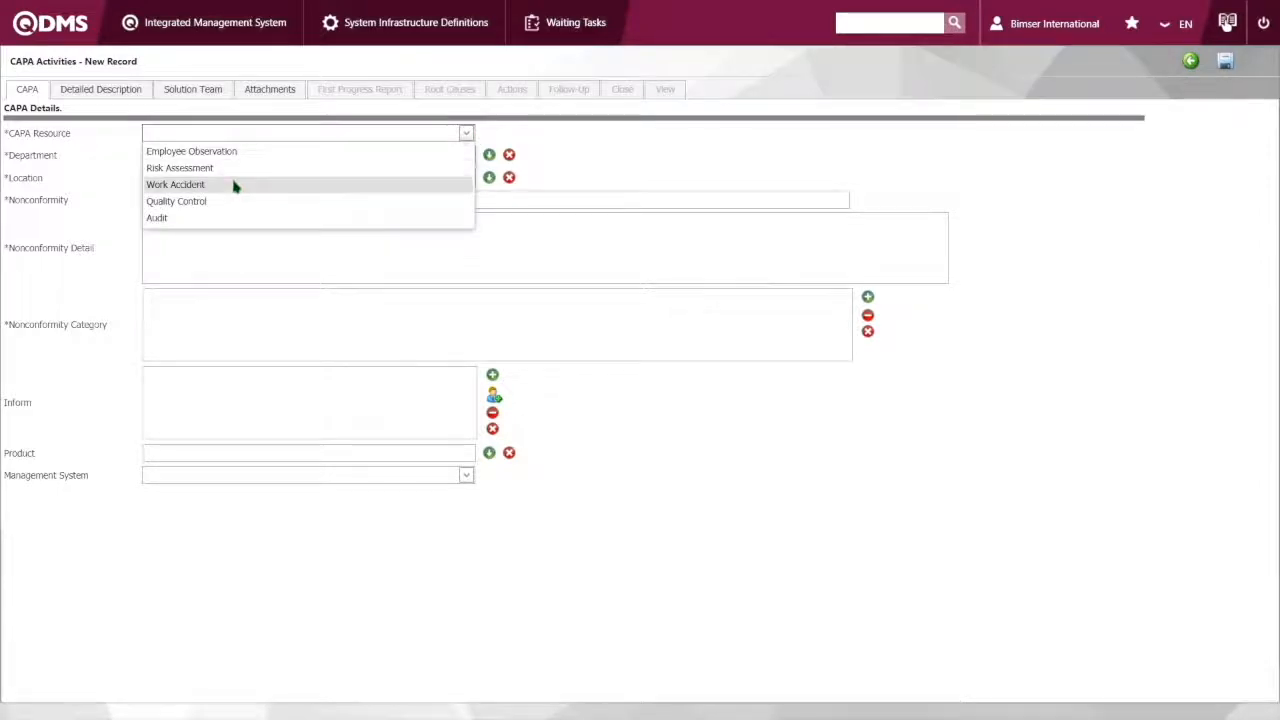
pyautogui.click(234, 184)
pyautogui.click(229, 158)
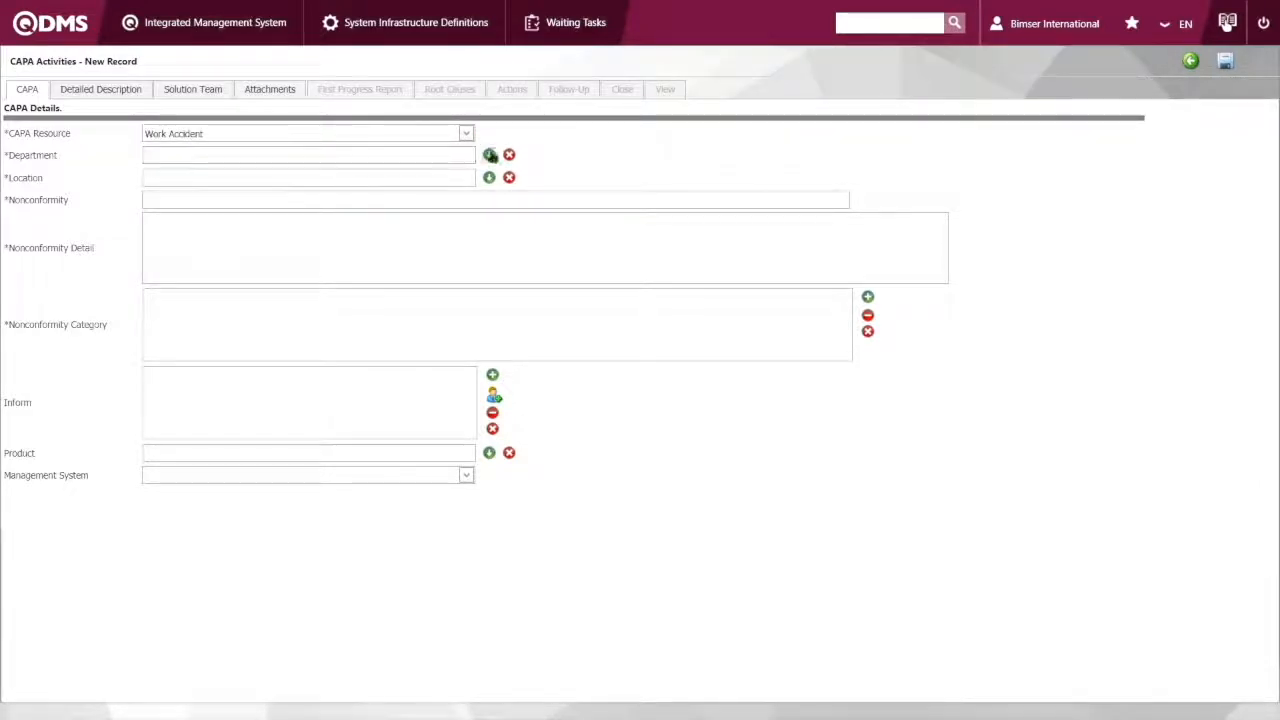
pyautogui.click(489, 155)
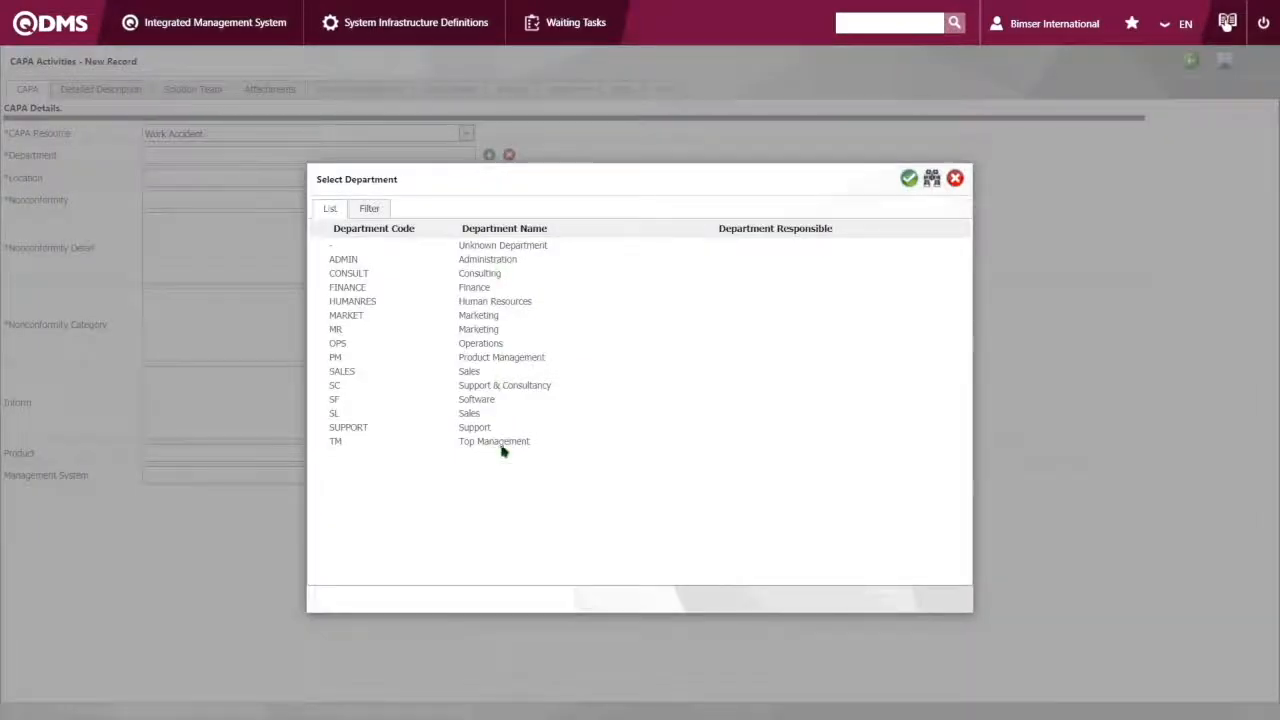
pyautogui.click(490, 373)
pyautogui.doubleClick(490, 373)
# Set the location of the new CAPA record to the UNITED STATES workplace
pyautogui.click(398, 177)
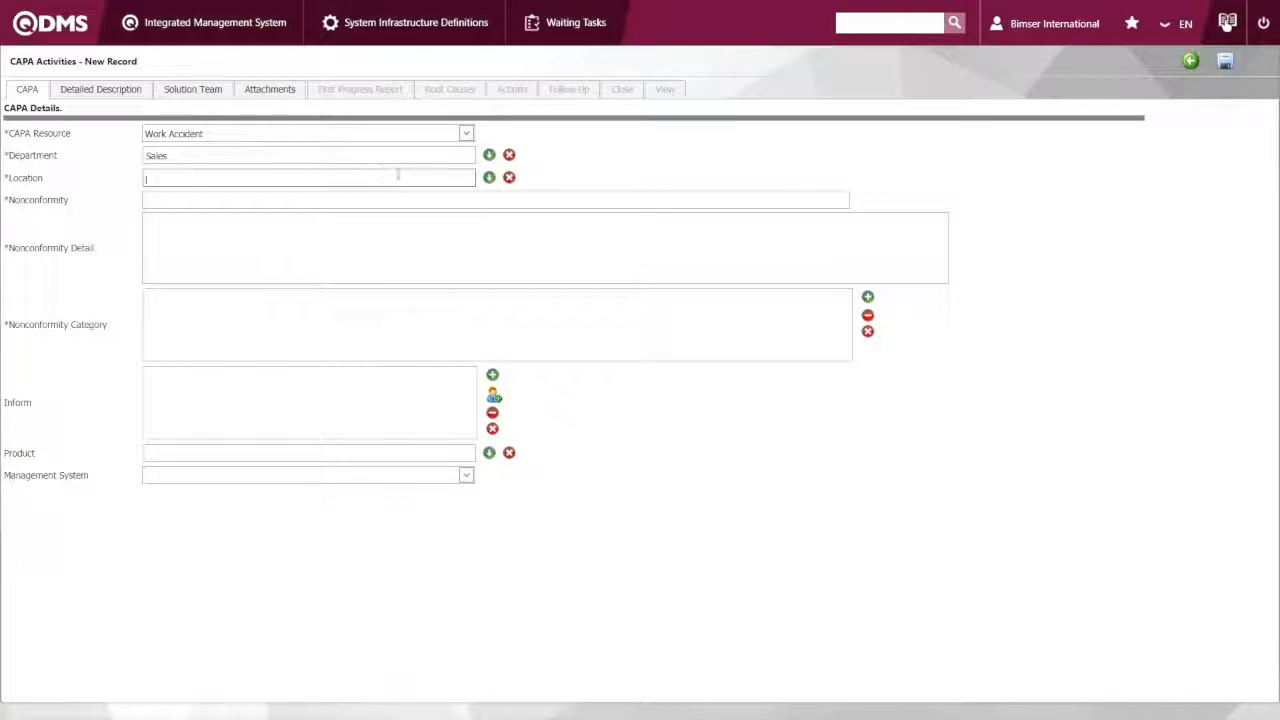
pyautogui.write('Manahattan')
pyautogui.click(488, 182)
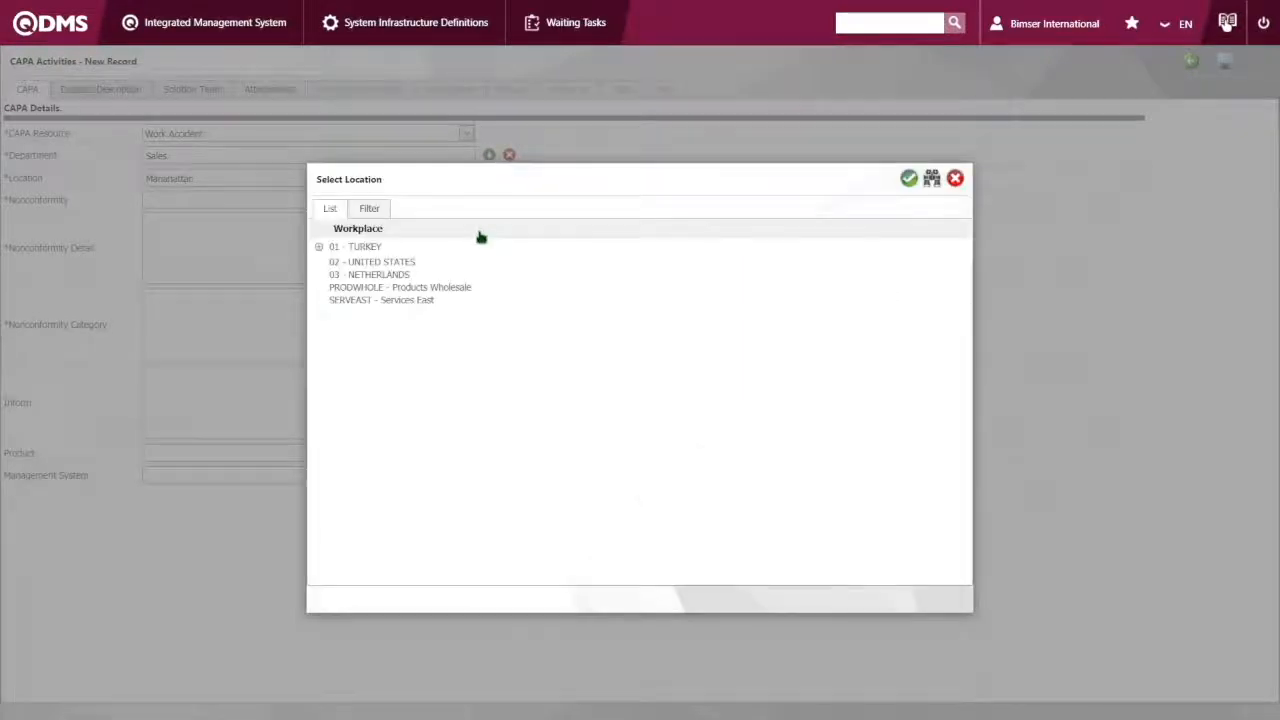
pyautogui.click(372, 262)
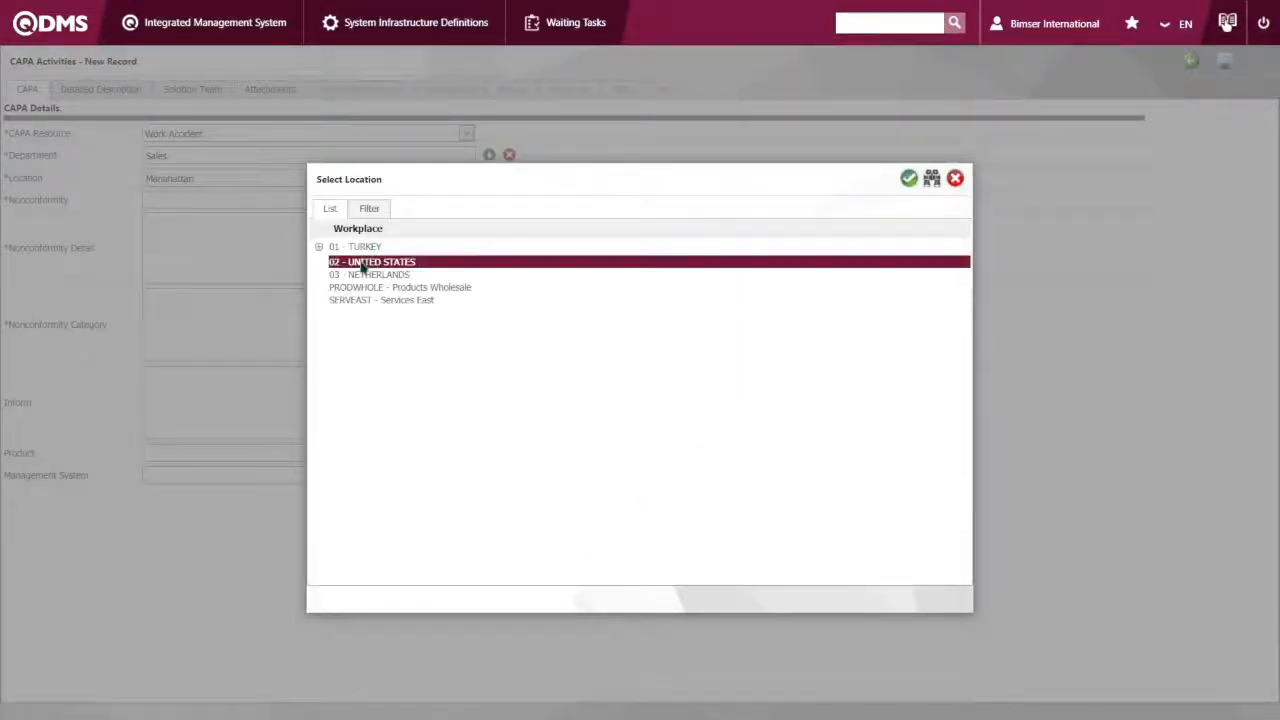
pyautogui.click(903, 180)
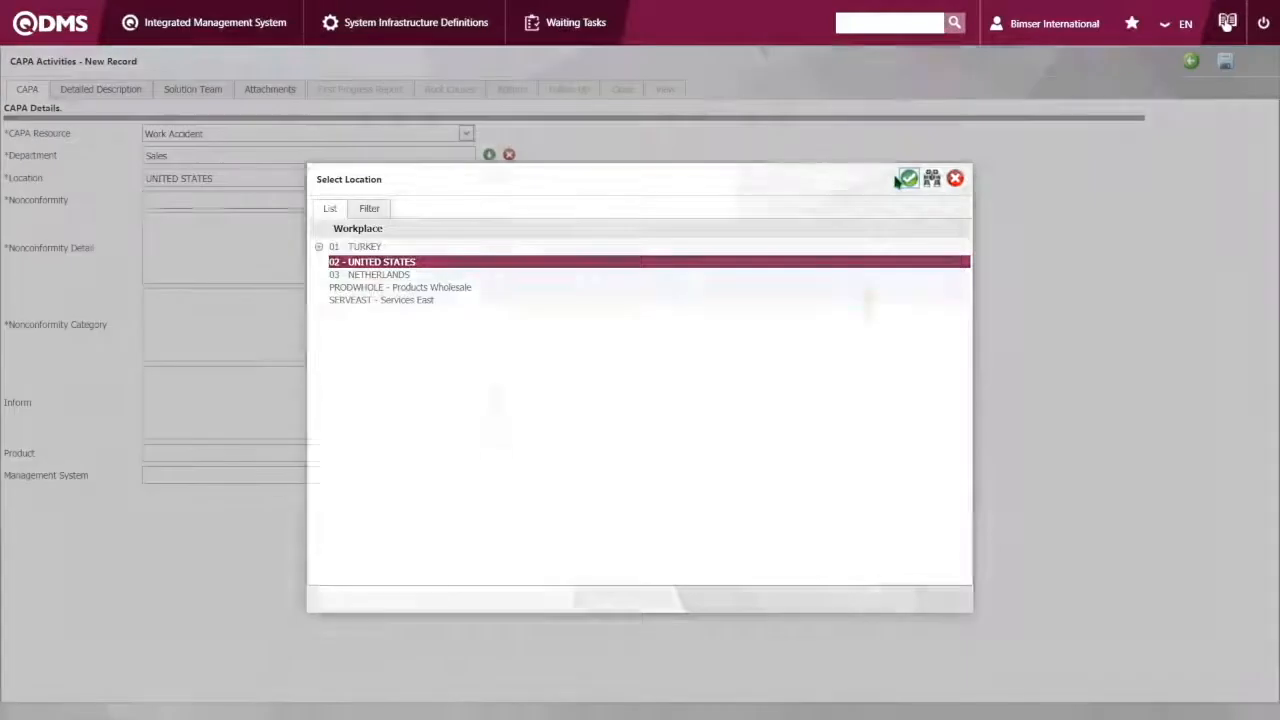
# Enter "Some Workers fell of the stairs" as both the nonconformity and the nonconformity detail
pyautogui.click(204, 201)
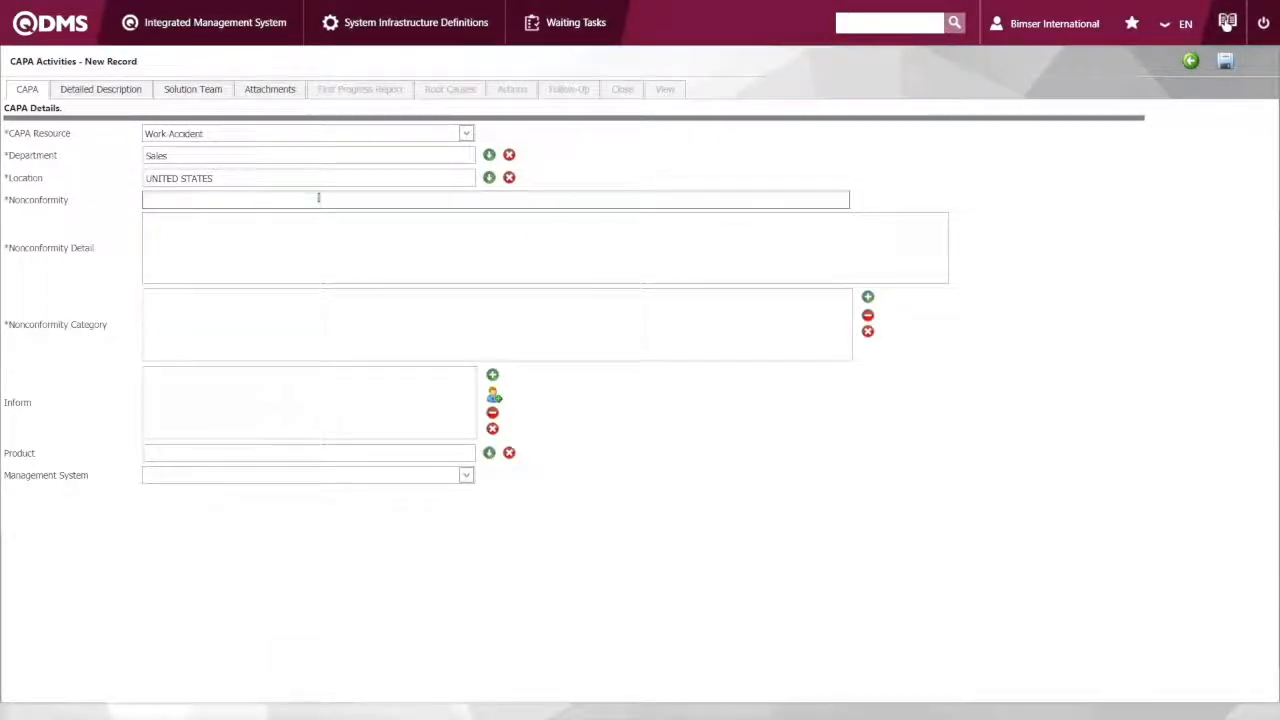
pyautogui.write('Some Workers fell of the stairs')
pyautogui.click(300, 226)
pyautogui.write('Some Workers fell of the stairs')
# Assign the nonconformity category 03-Support System Unsuitability to the CAPA record
pyautogui.click(214, 311)
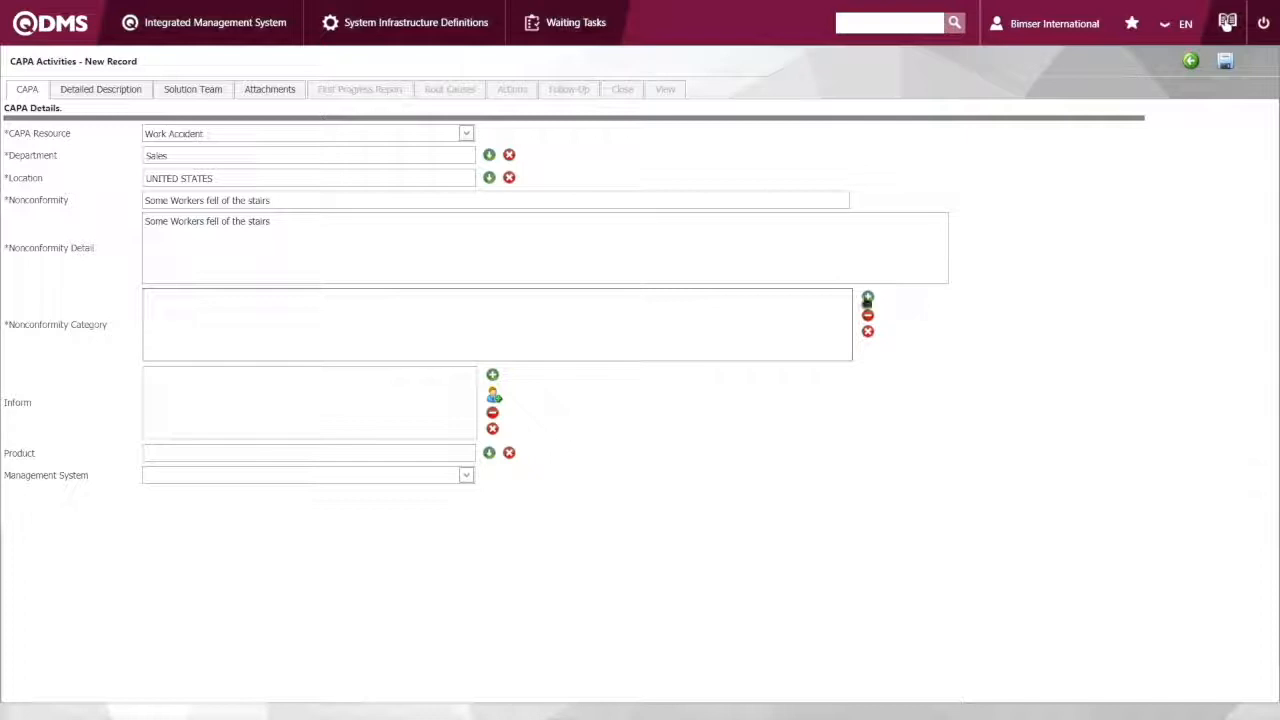
pyautogui.click(867, 297)
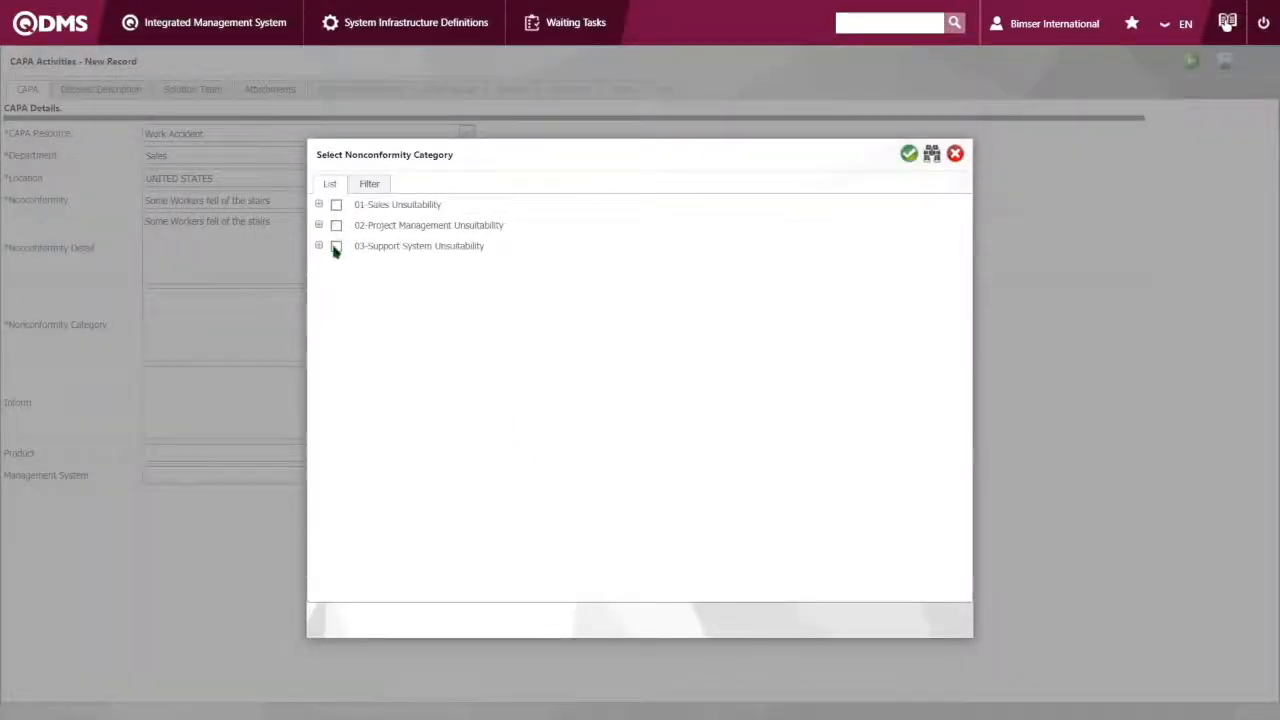
pyautogui.click(336, 247)
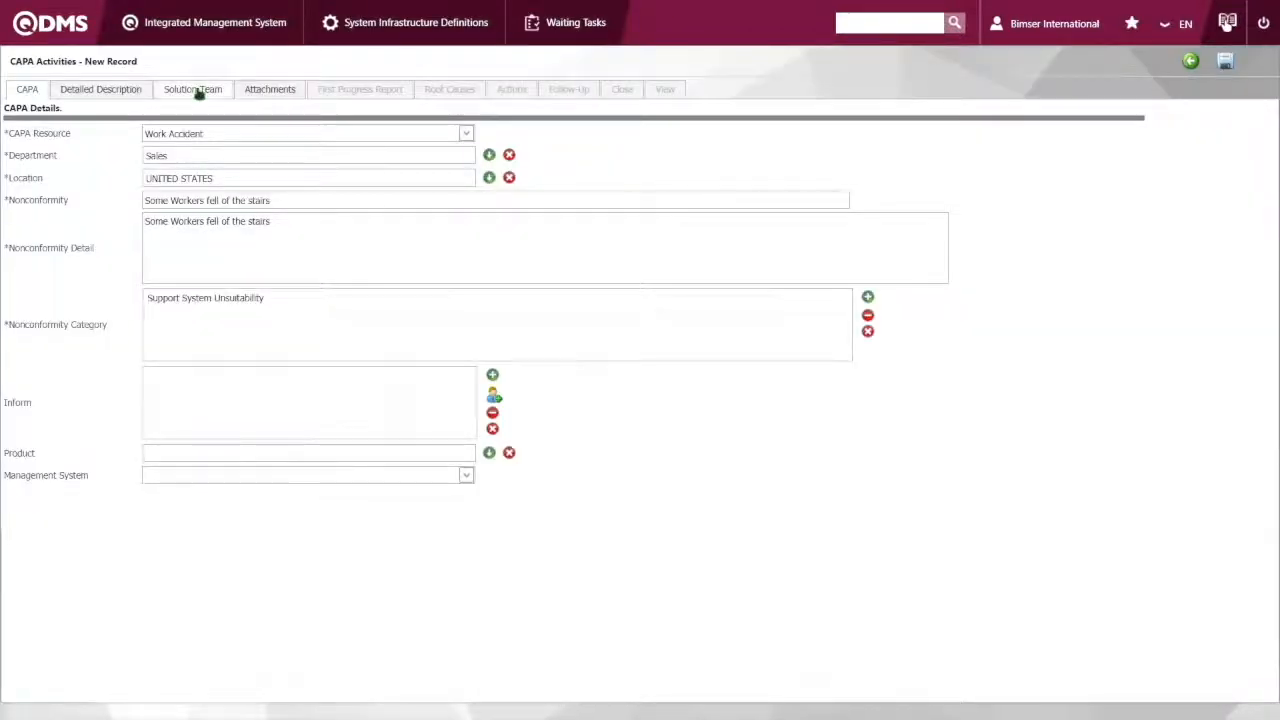
# Review the Detailed Description, Solution Team and Attachments sections of the new CAPA record
pyautogui.click(126, 91)
pyautogui.click(189, 91)
pyautogui.click(103, 91)
pyautogui.click(193, 90)
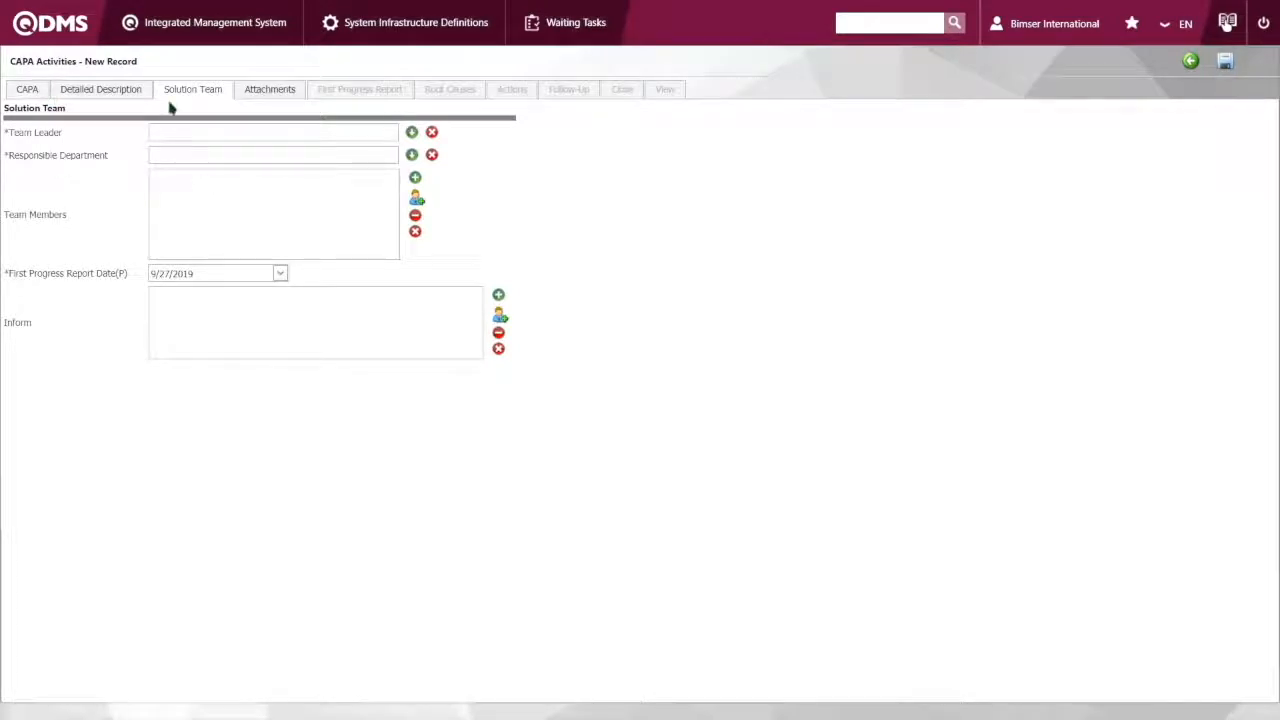
pyautogui.click(268, 90)
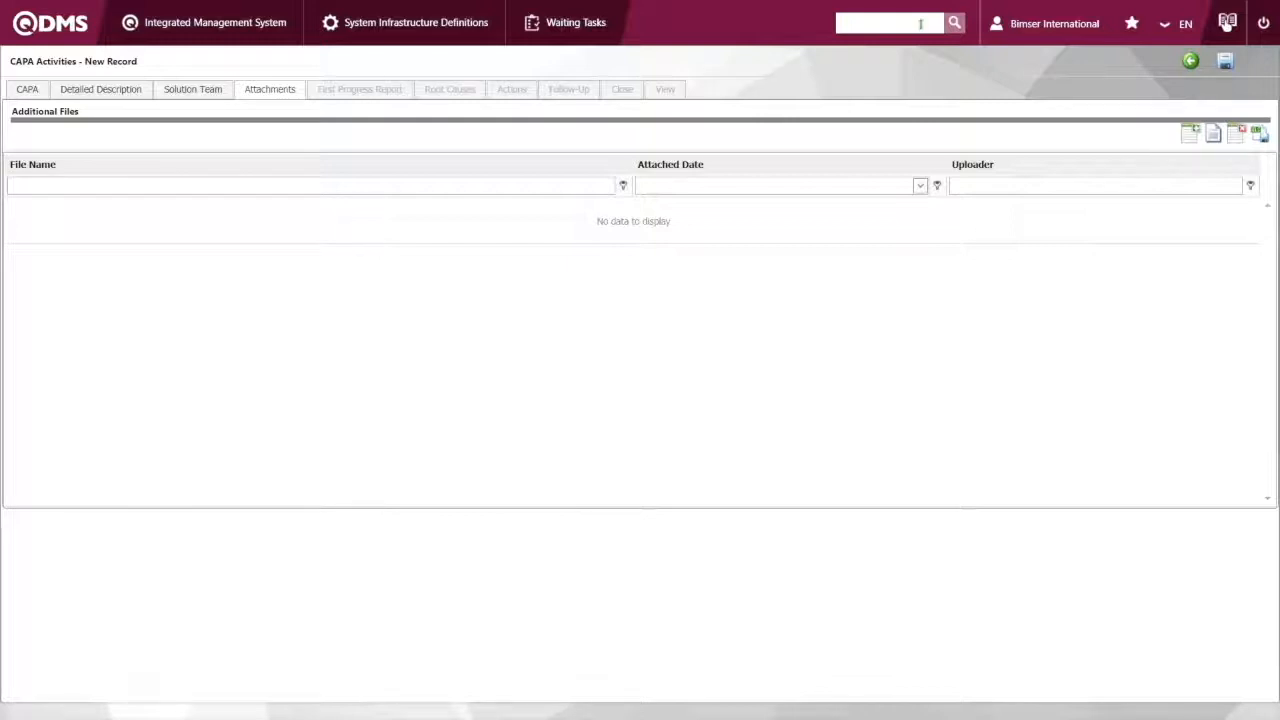
# Leave the new CAPA record without saving it and return to the CAPA Activities list
pyautogui.click(1191, 62)
pyautogui.click(1189, 64)
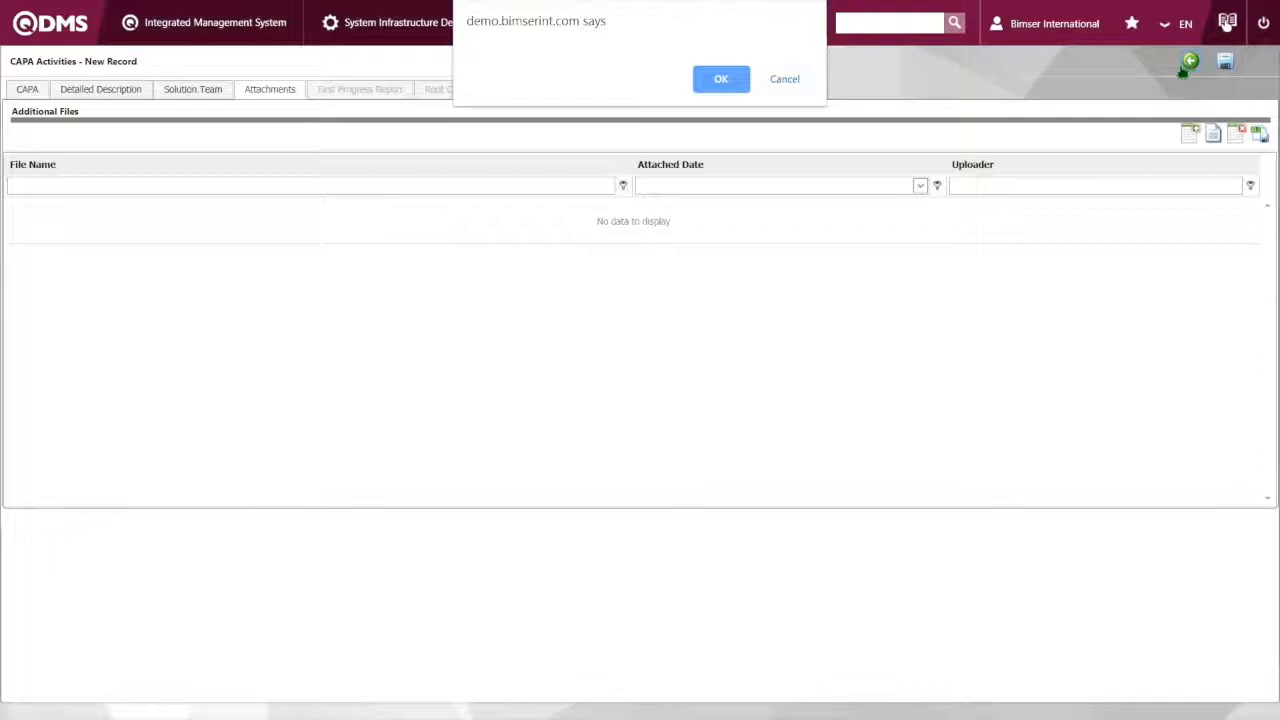
pyautogui.click(721, 80)
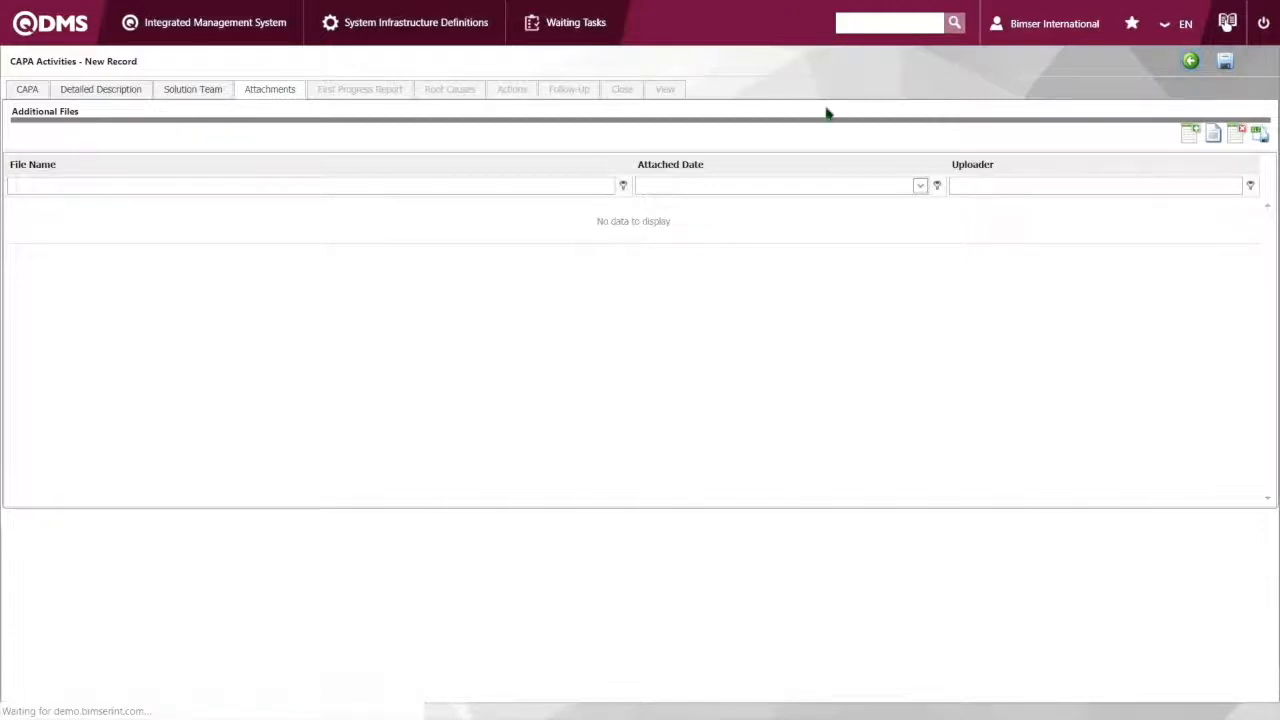
pyautogui.click(721, 88)
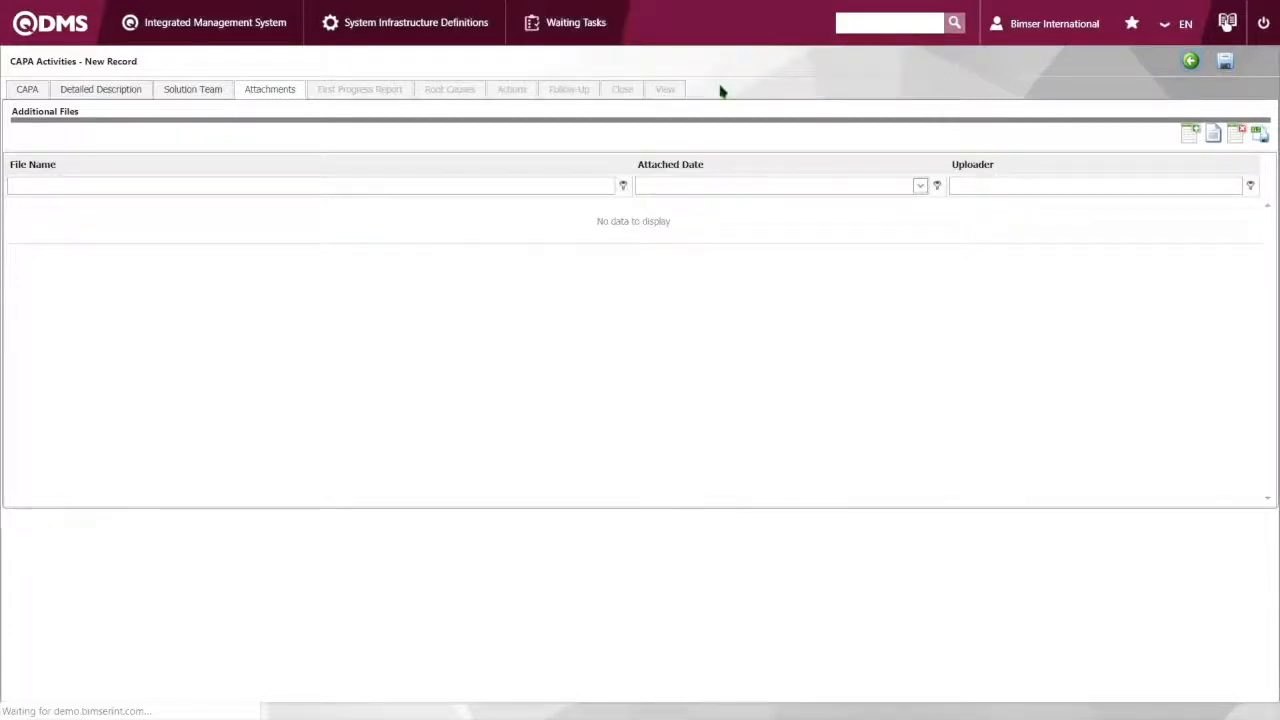
pyautogui.press('Return')
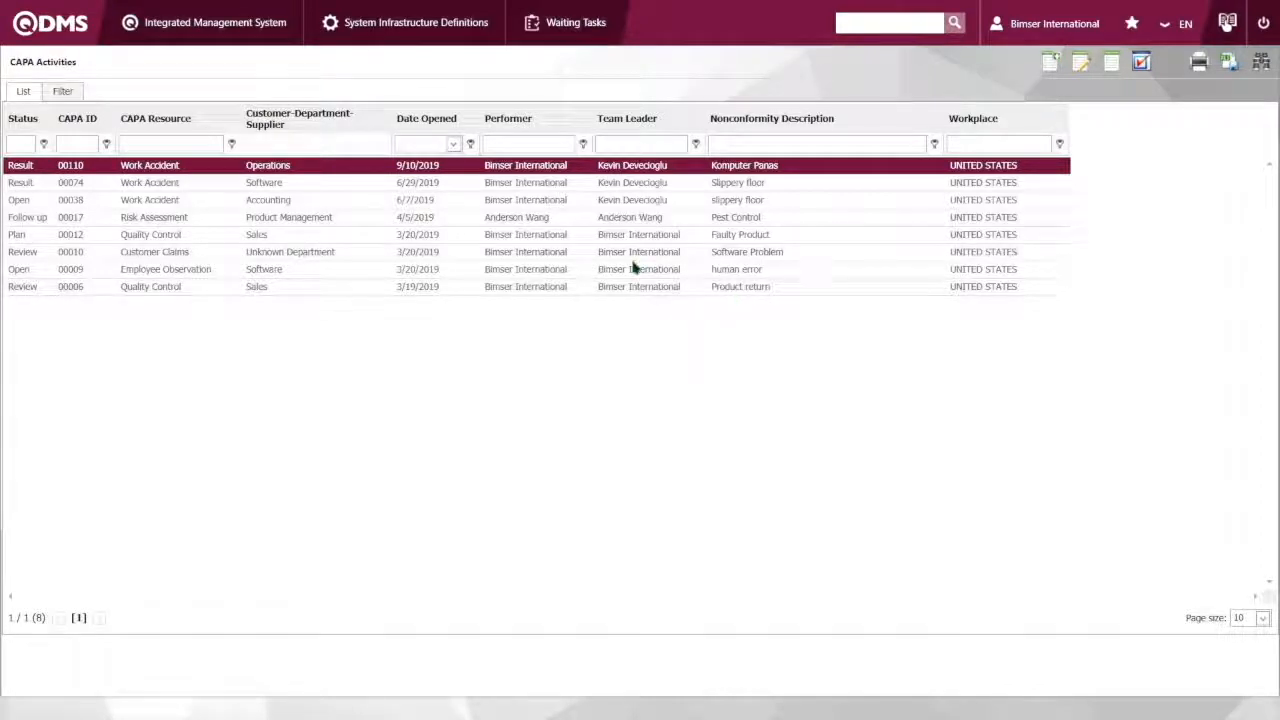
# Open the Participating Surveys list of the Survey module
pyautogui.click(228, 37)
pyautogui.moveTo(193, 32)
pyautogui.moveTo(187, 194)
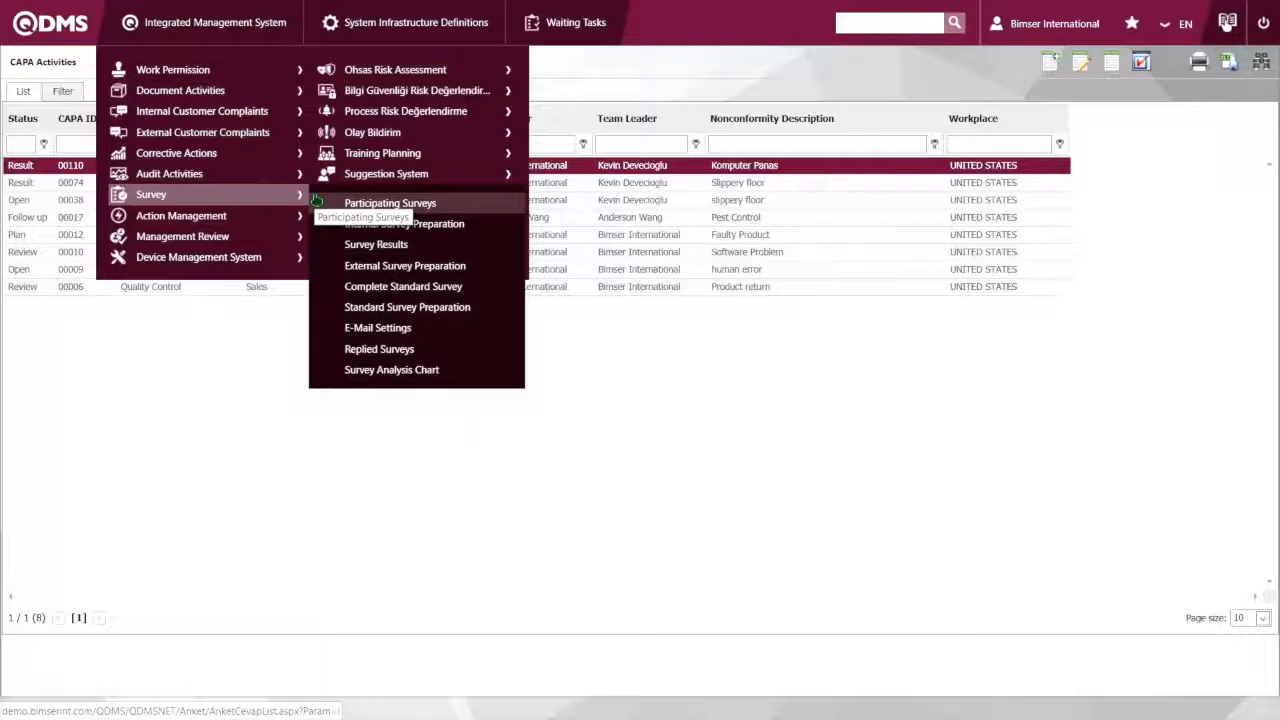
pyautogui.click(405, 205)
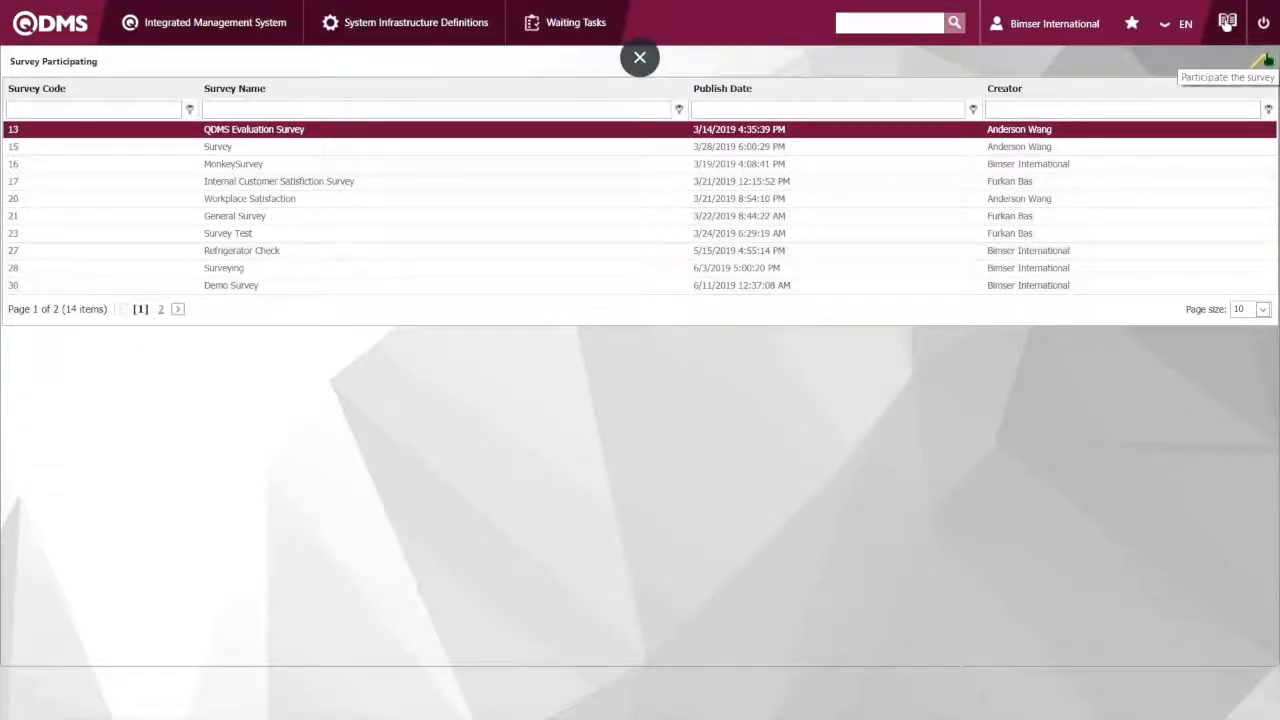
# Open the Survey Definition list of the Survey module
pyautogui.click(210, 20)
pyautogui.moveTo(190, 203)
pyautogui.click(438, 207)
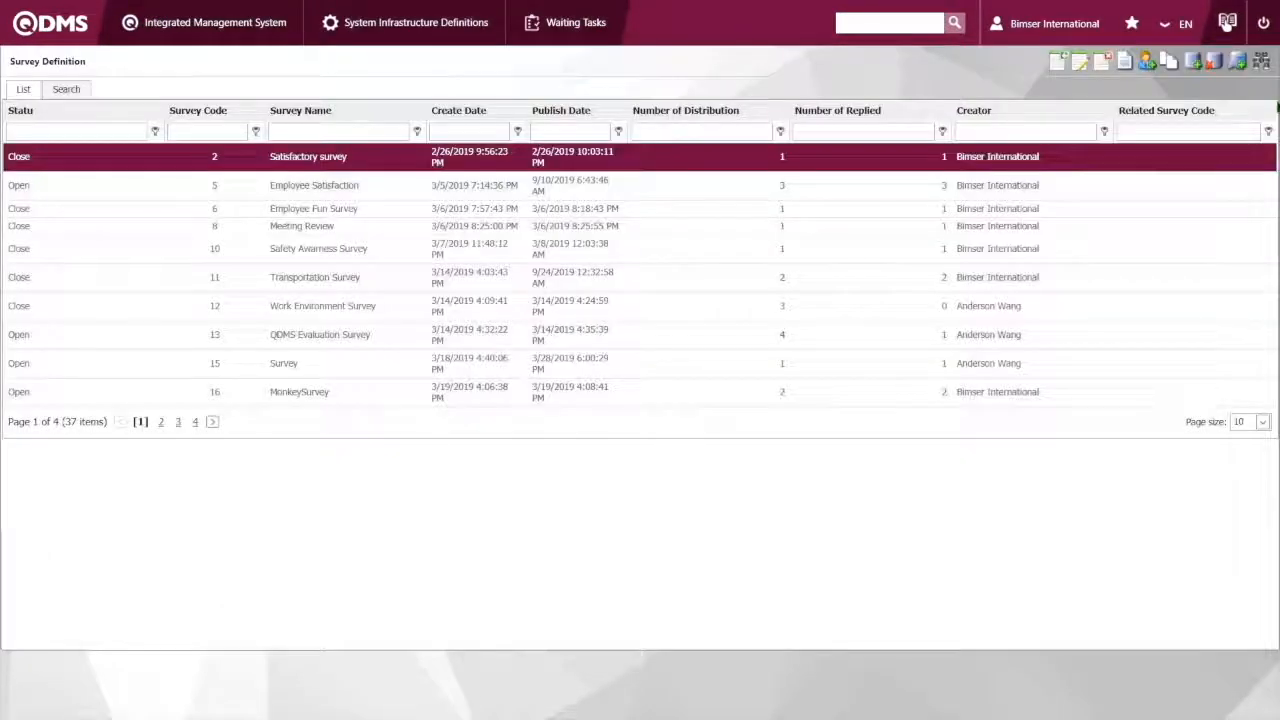
pyautogui.click(208, 28)
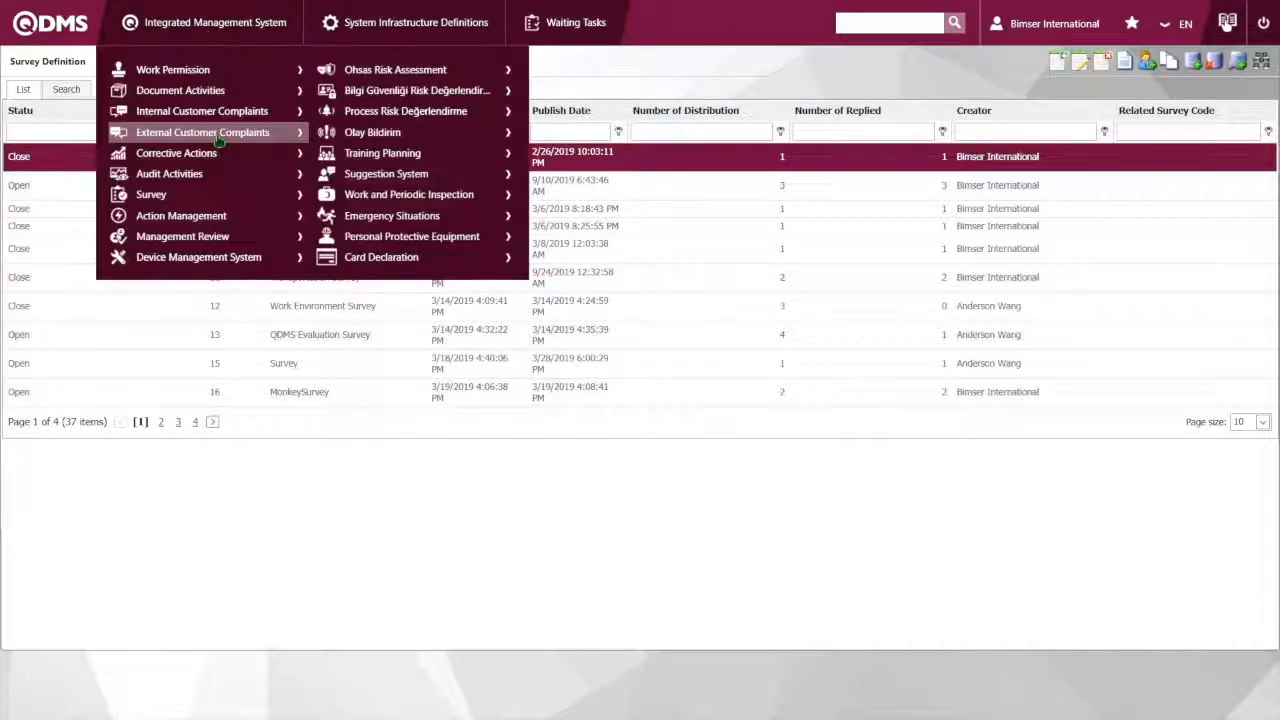
pyautogui.moveTo(160, 194)
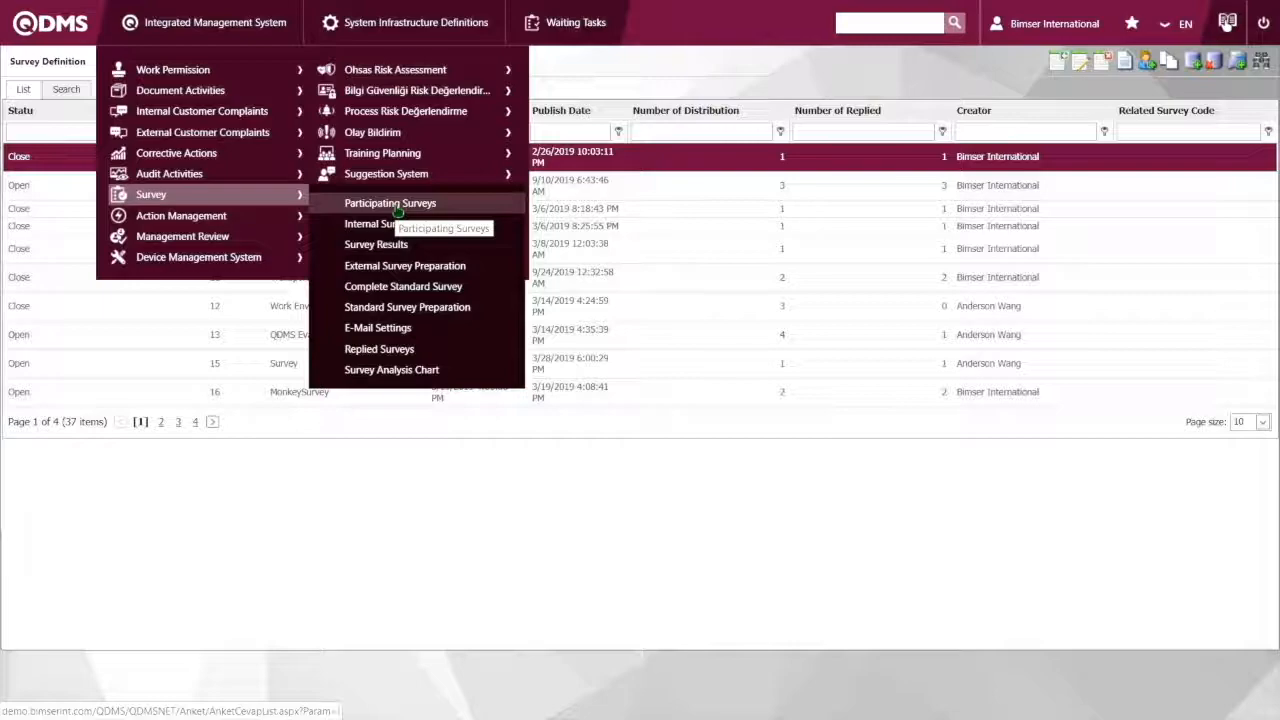
pyautogui.press('F11')
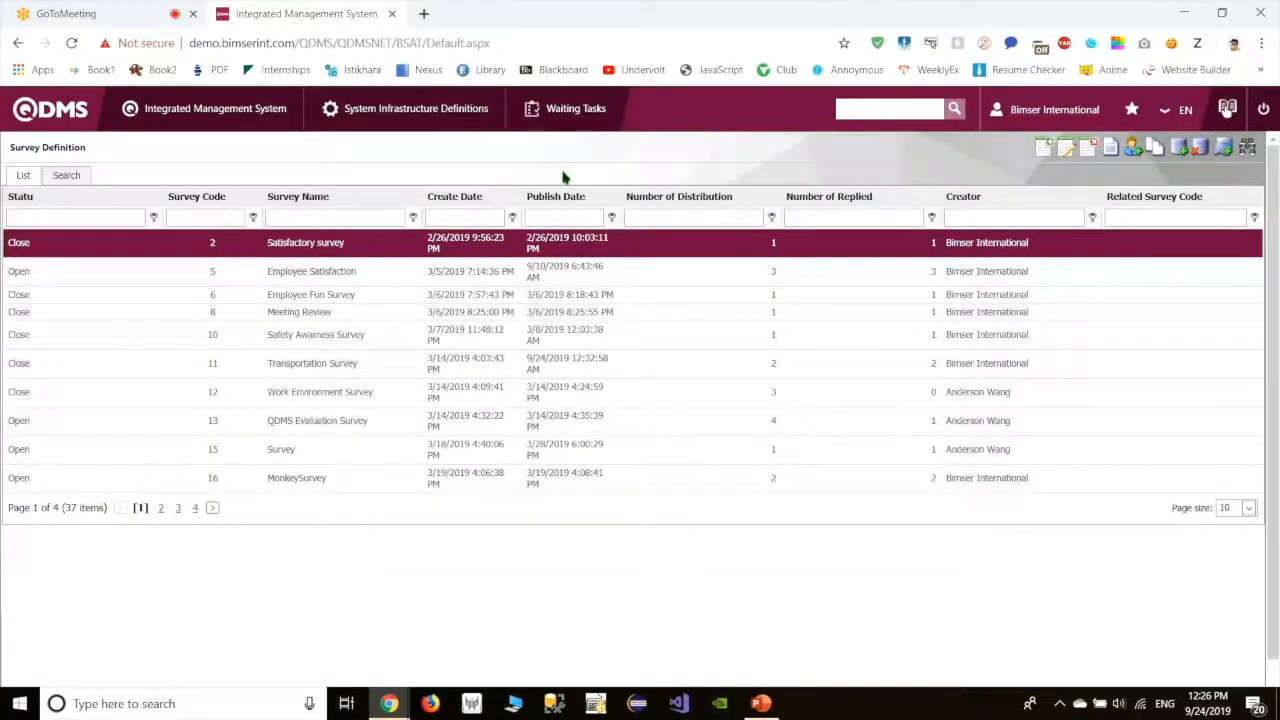
pyautogui.press('F11')
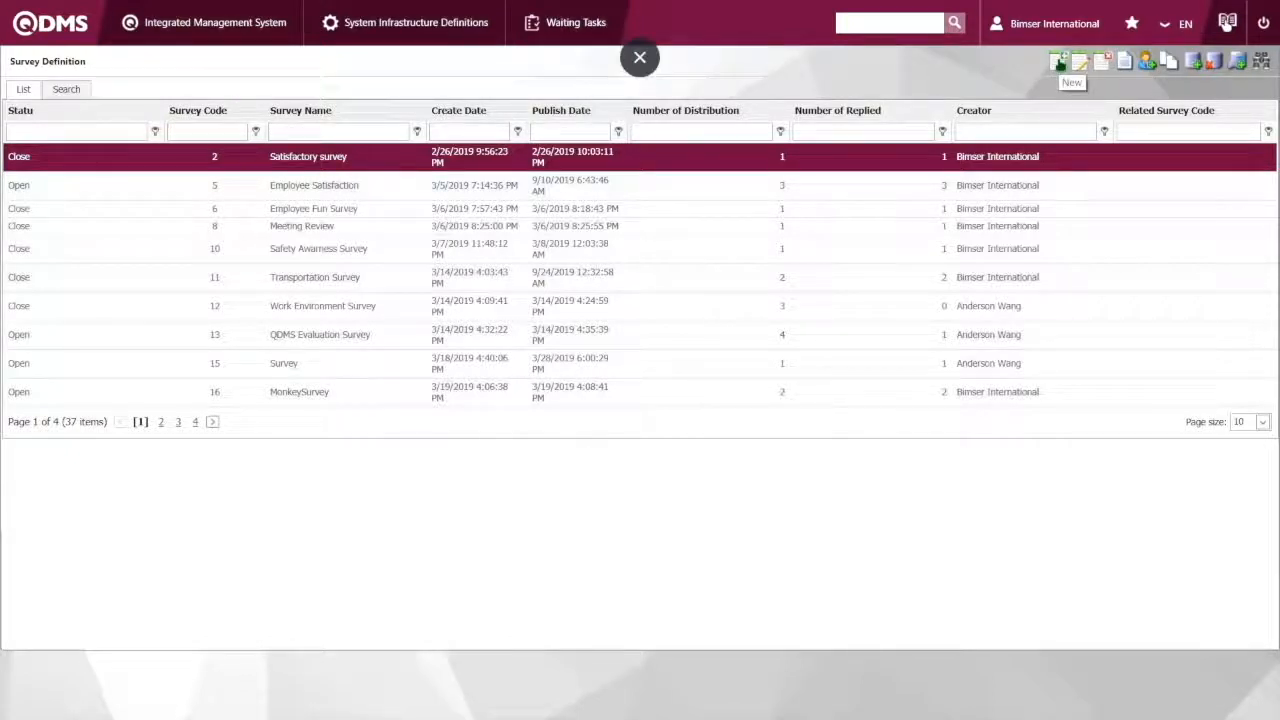
# Create a new survey definition and enter "Bimser" as its English name
pyautogui.click(1060, 64)
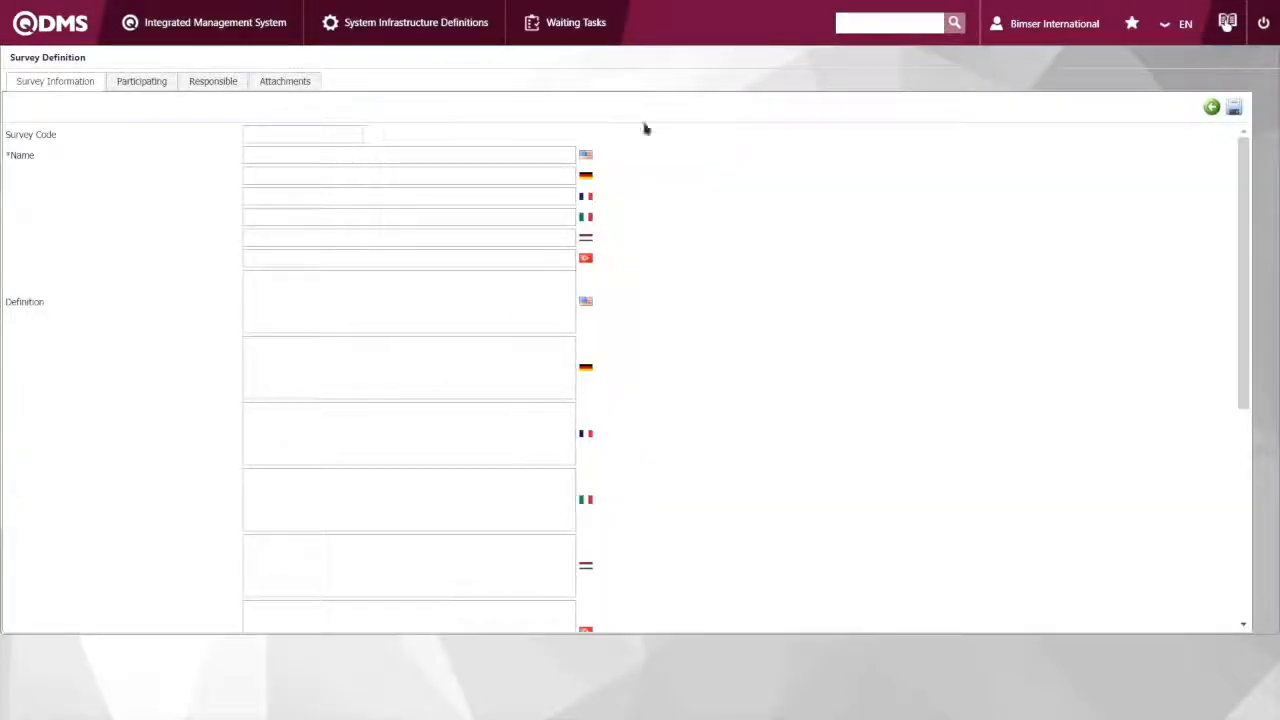
pyautogui.click(333, 156)
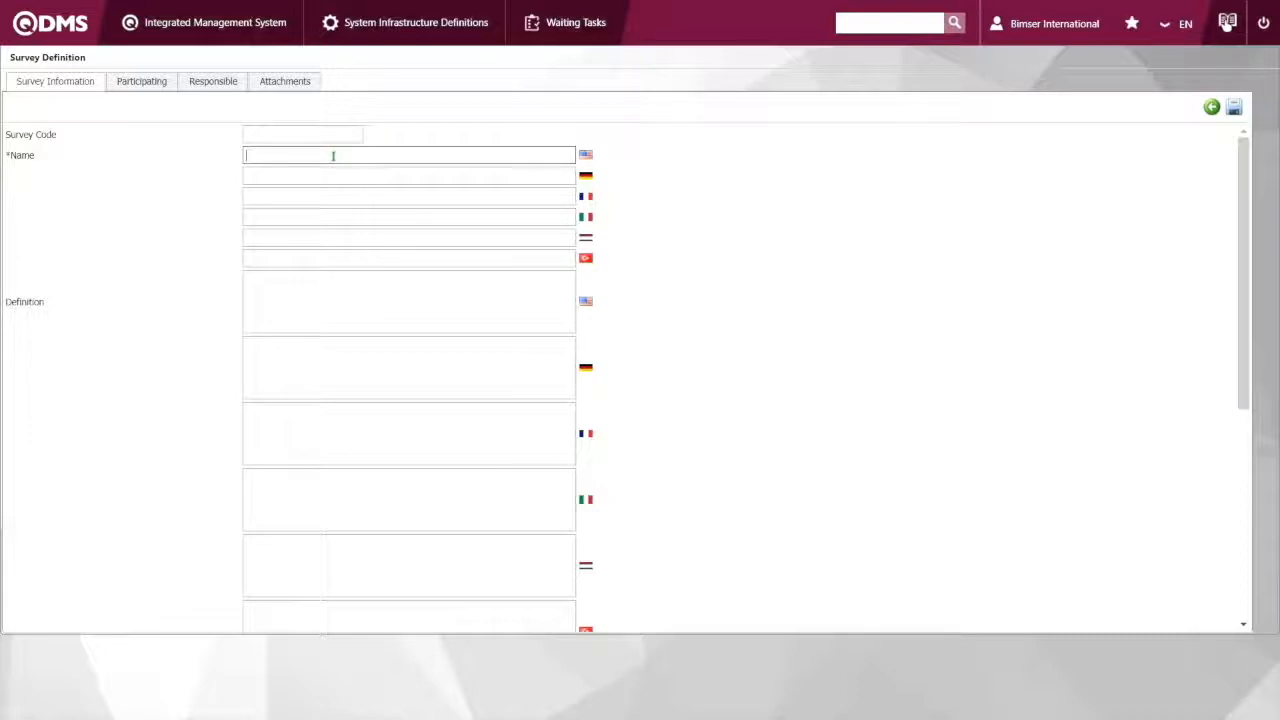
pyautogui.write('Bimser')
# Check the survey's participants section, then find the employee Bimser International by name and add it as the survey's responsible
pyautogui.click(155, 82)
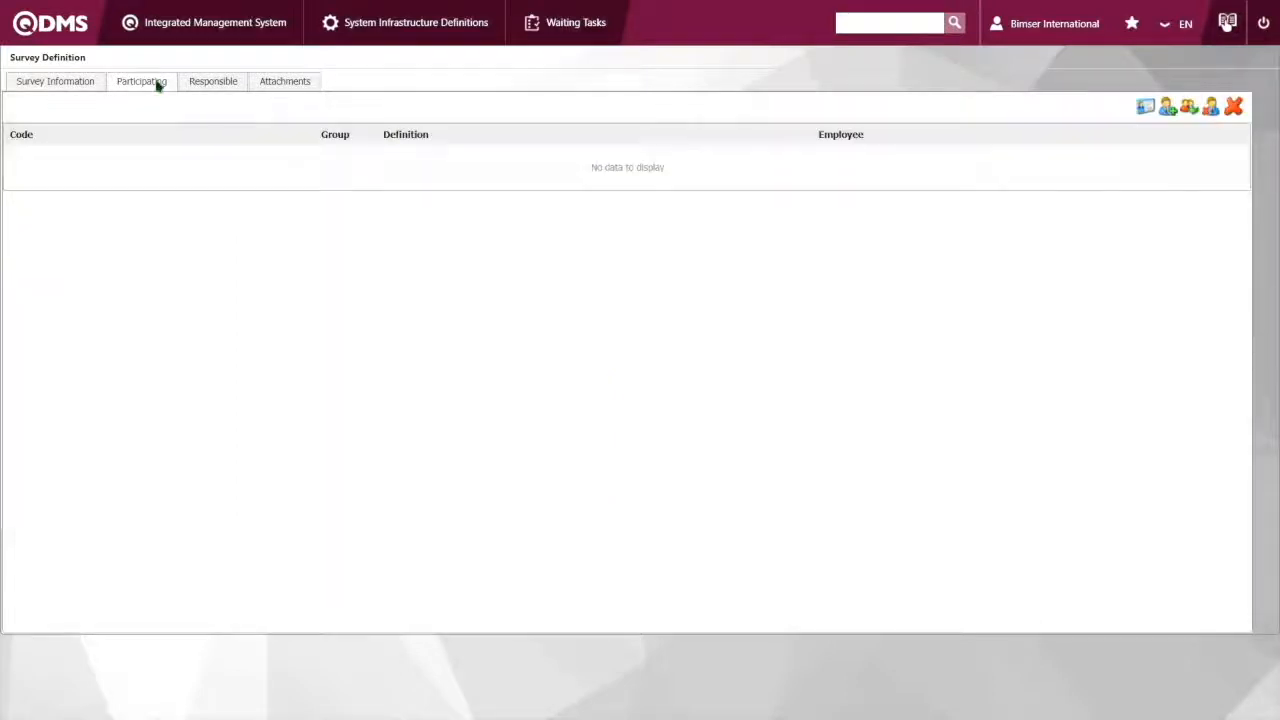
pyautogui.click(213, 81)
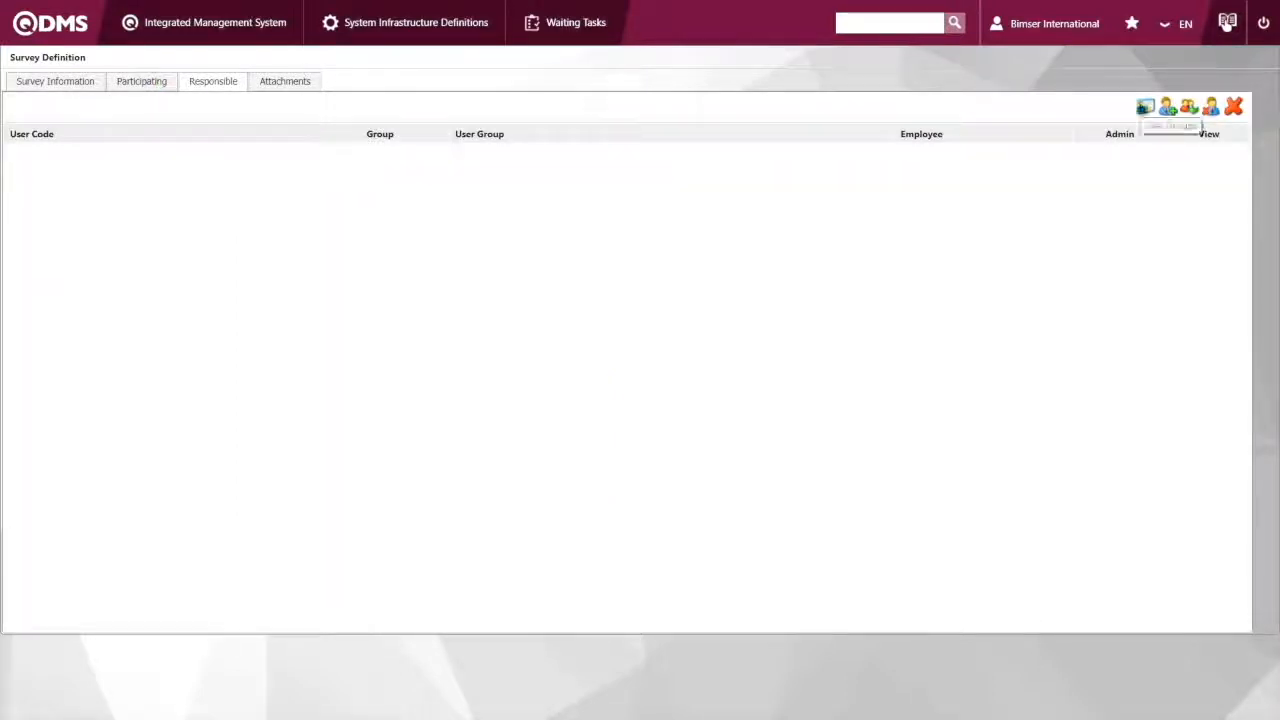
pyautogui.click(1165, 107)
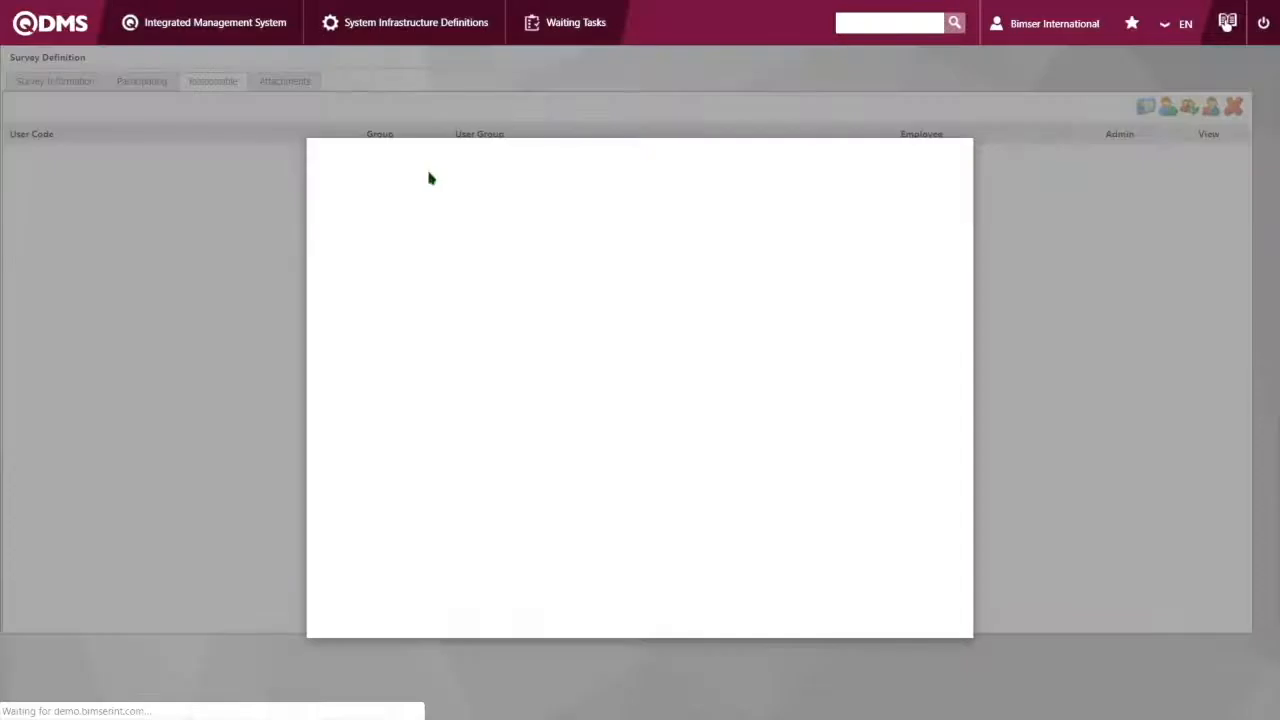
pyautogui.click(443, 257)
pyautogui.write('Bimser')
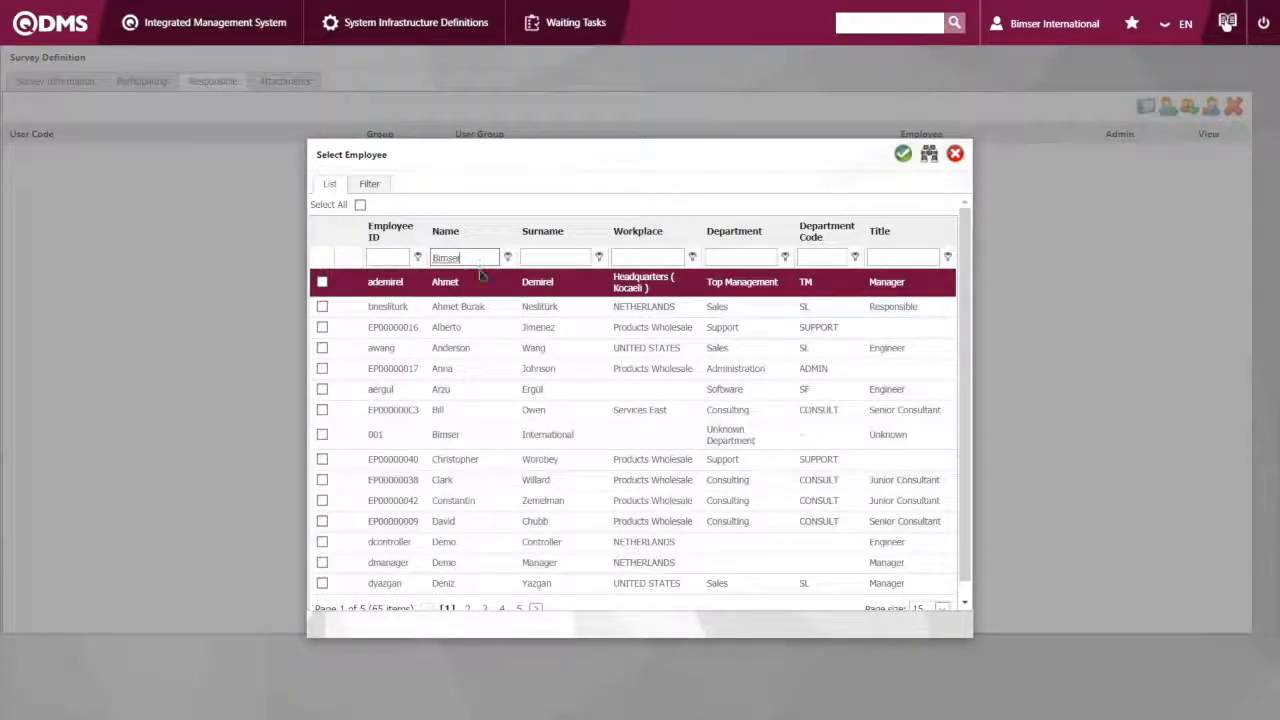
pyautogui.doubleClick(481, 285)
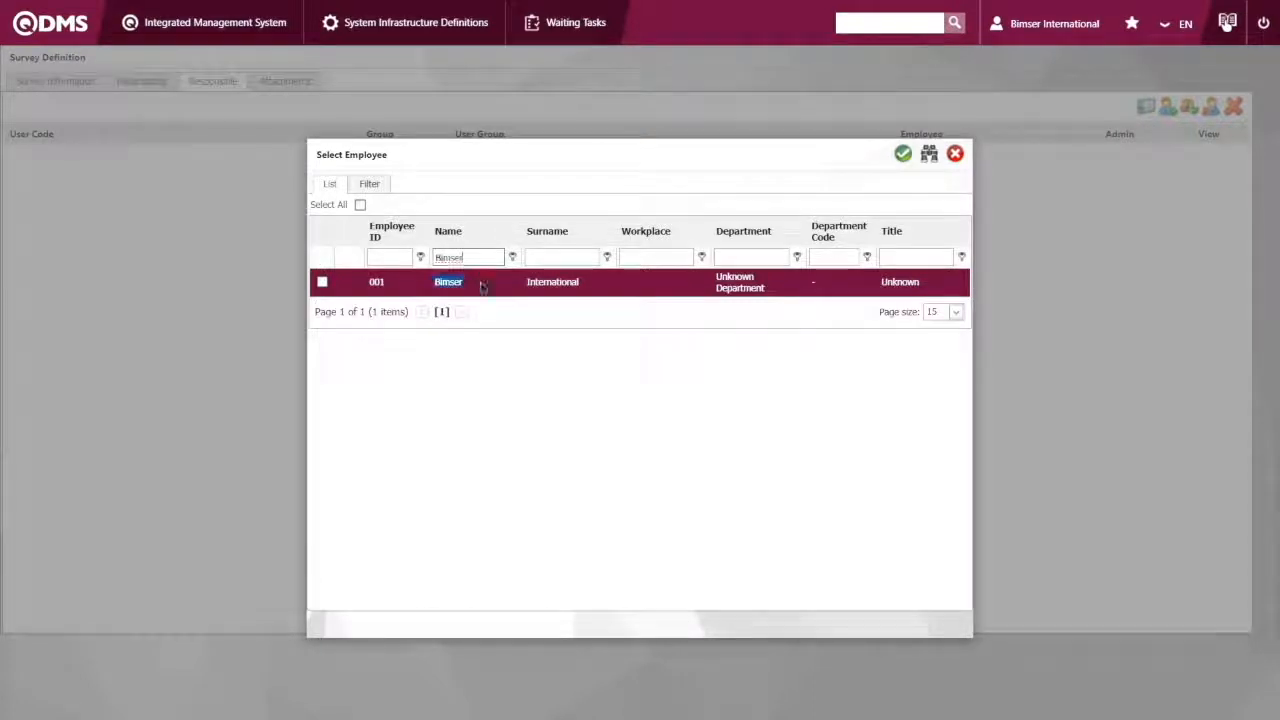
pyautogui.click(913, 153)
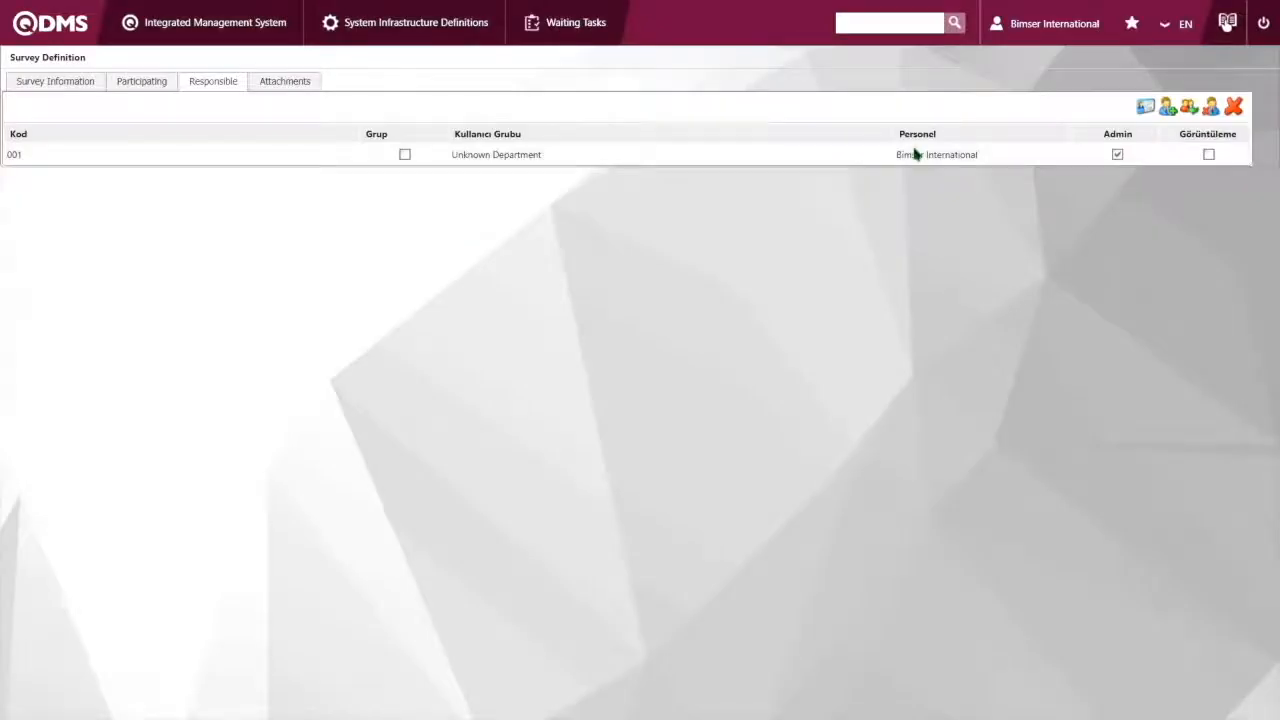
# Set the new survey's expiration dates to 9/25/2019 through 9/30/2019, with TURKEY ticked as location, and save the survey
pyautogui.click(55, 81)
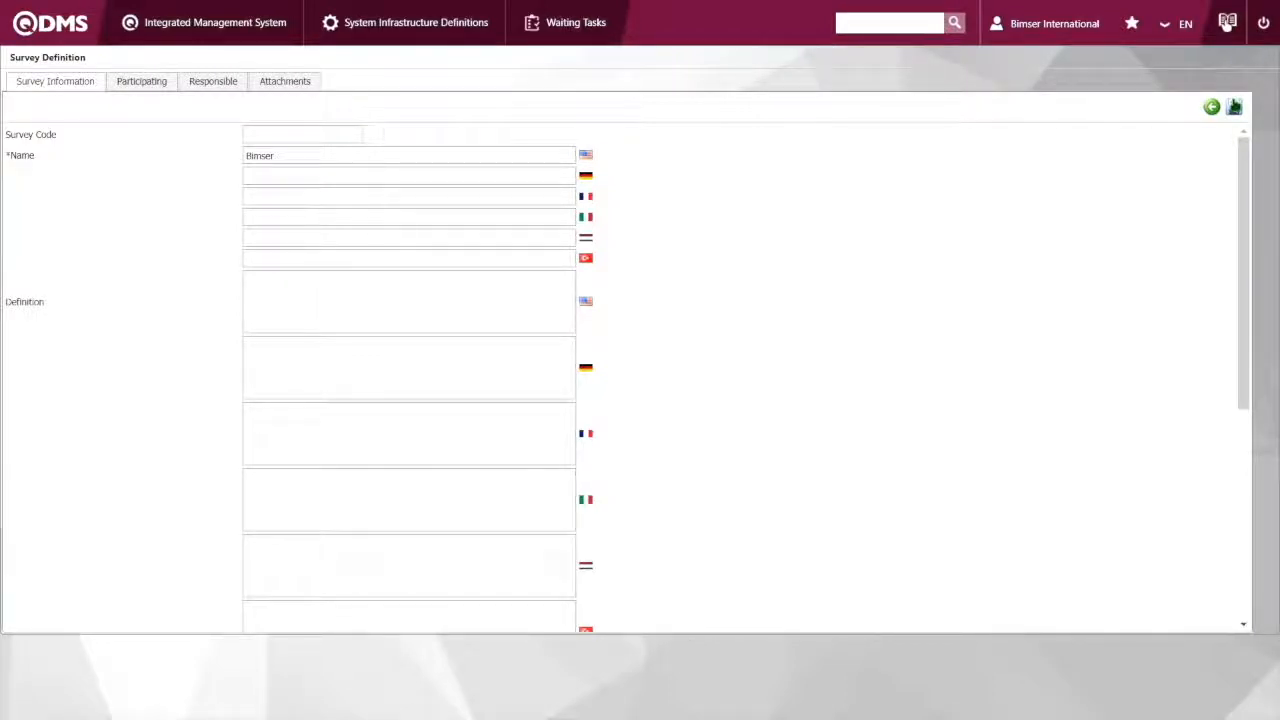
pyautogui.click(1234, 108)
pyautogui.scroll(-4, 394, 400)
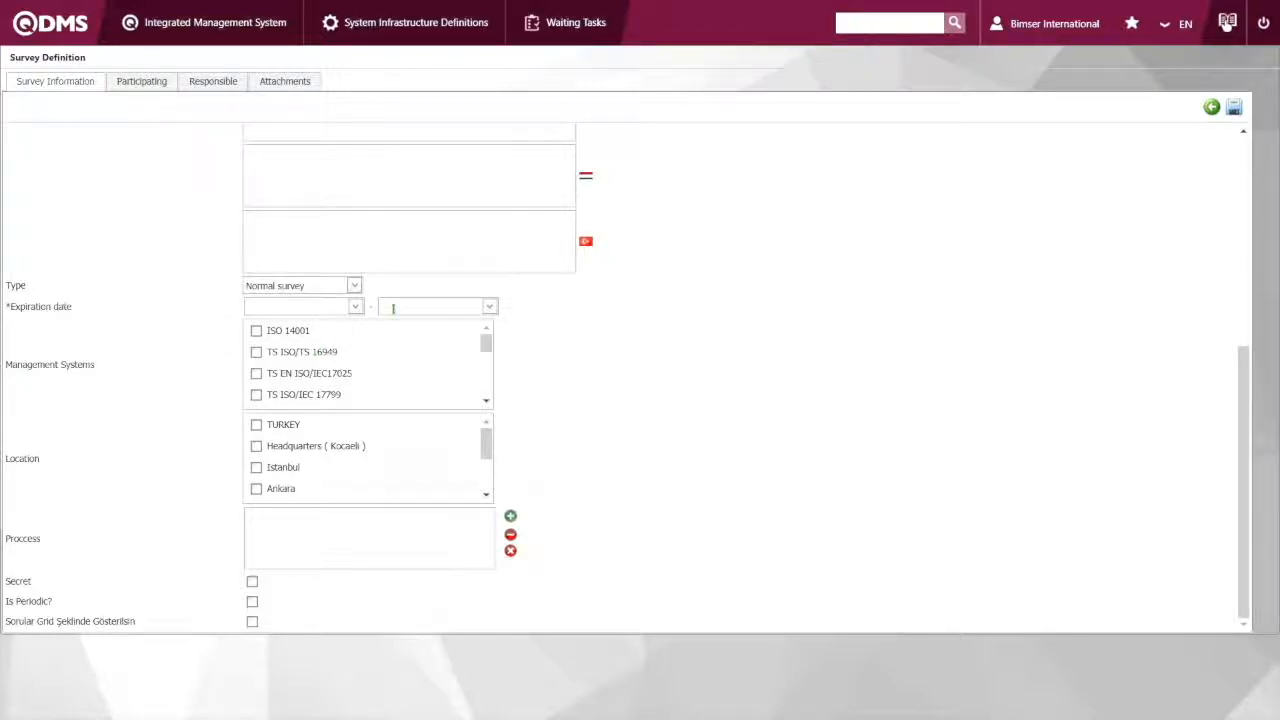
pyautogui.click(330, 306)
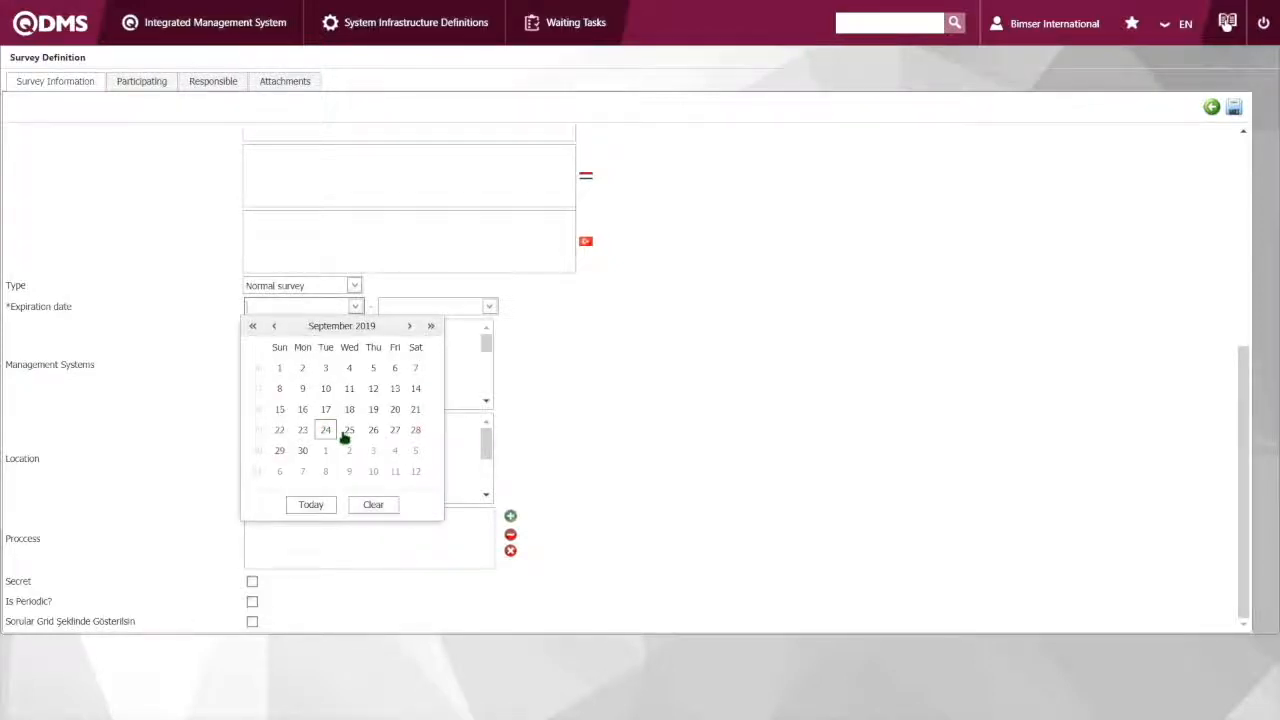
pyautogui.click(345, 431)
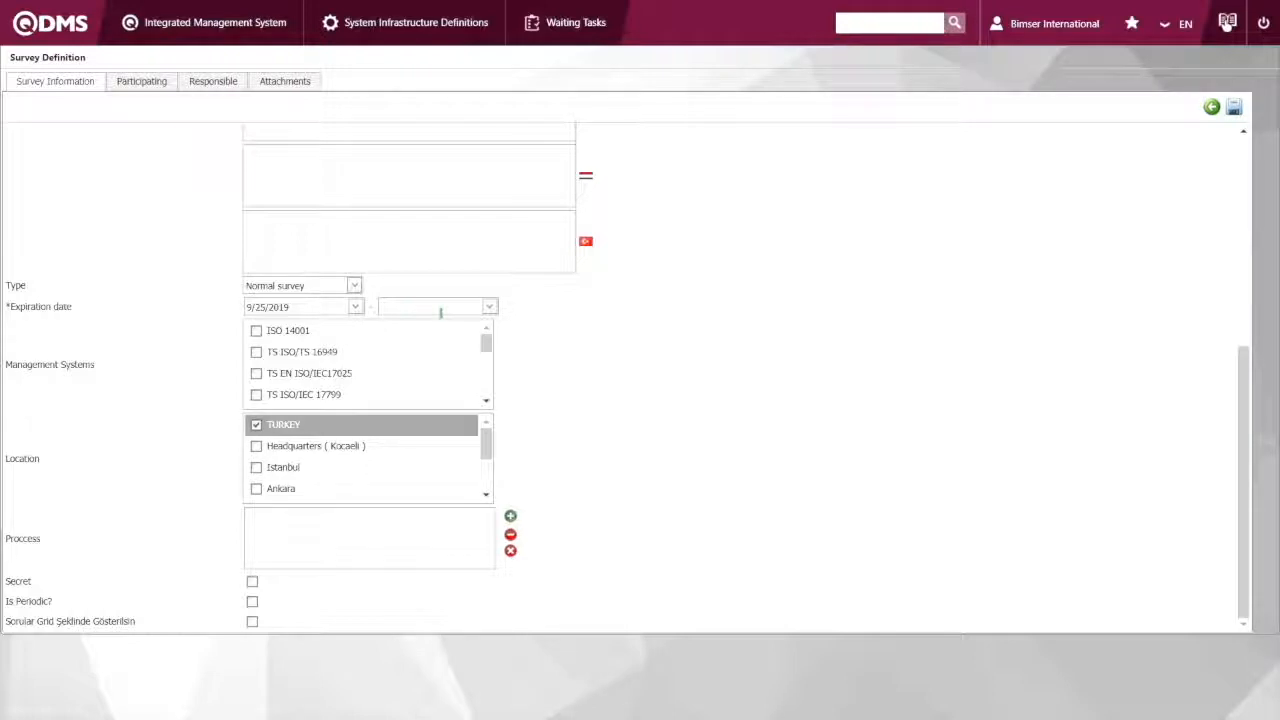
pyautogui.click(407, 308)
pyautogui.click(436, 450)
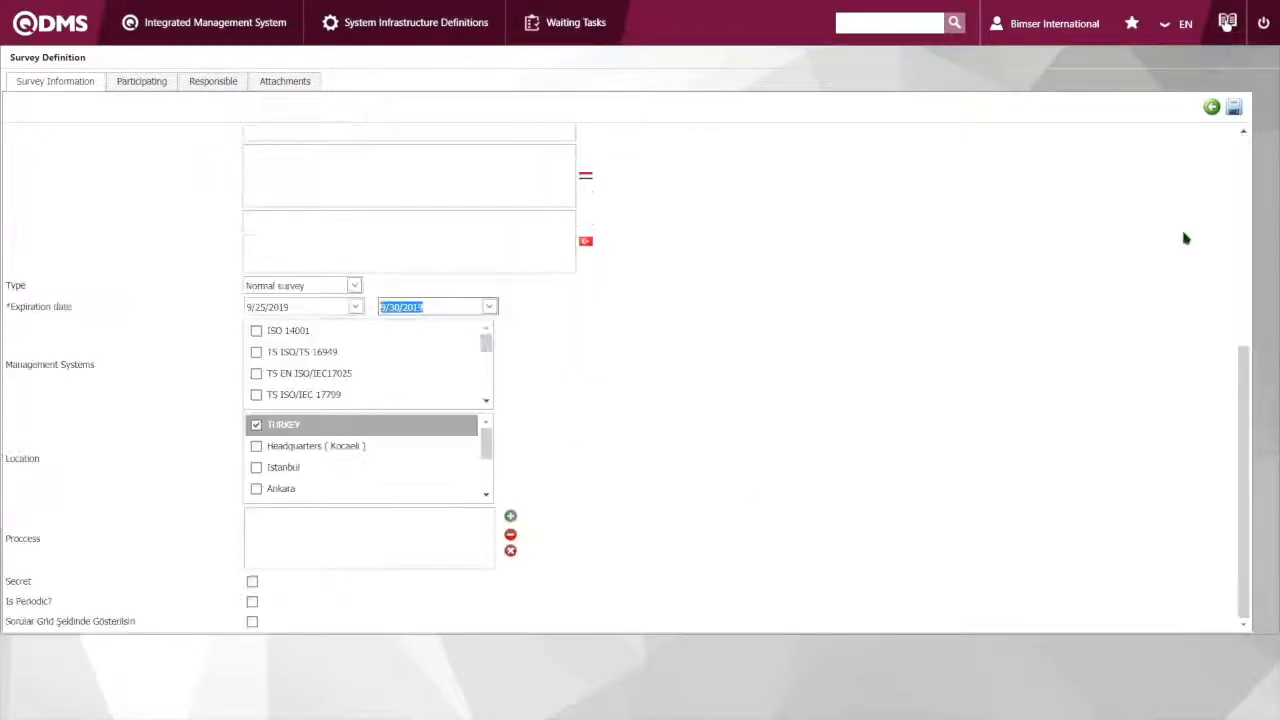
pyautogui.click(1234, 107)
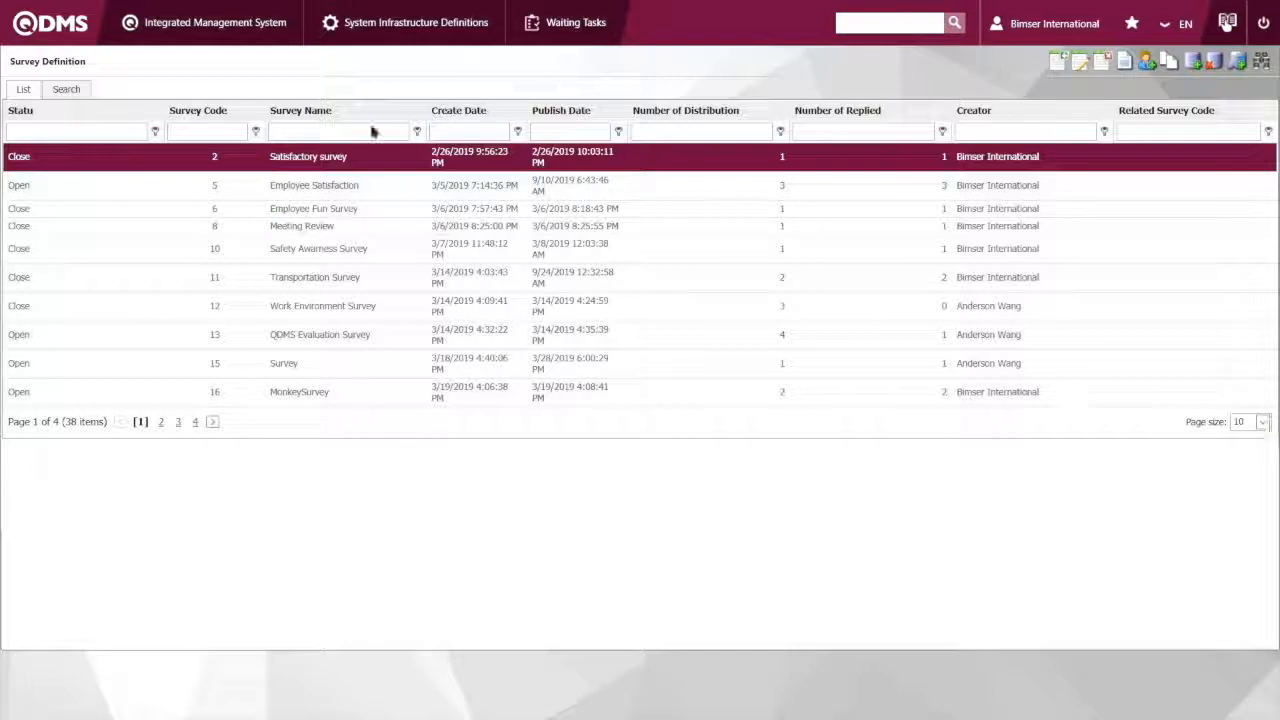
# Filter the survey definitions by the survey name "Bimser" and open that survey for use
pyautogui.click(372, 131)
pyautogui.write('Bimser')
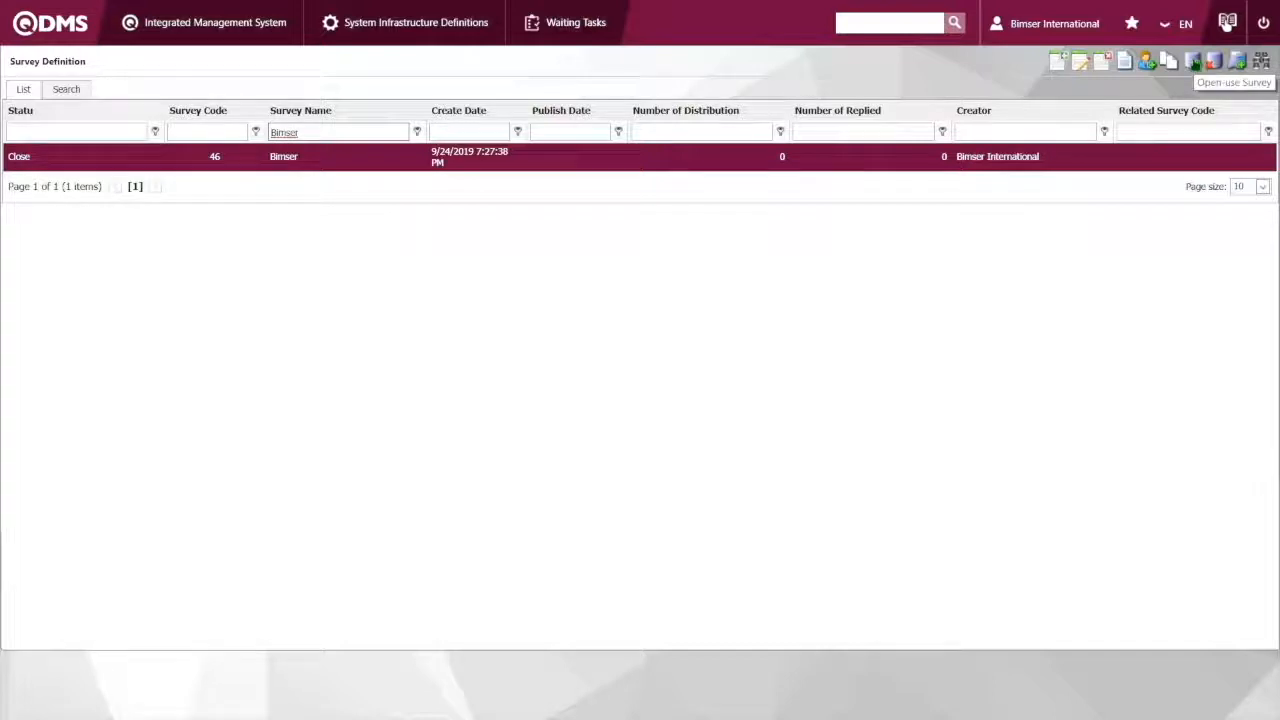
pyautogui.click(1193, 62)
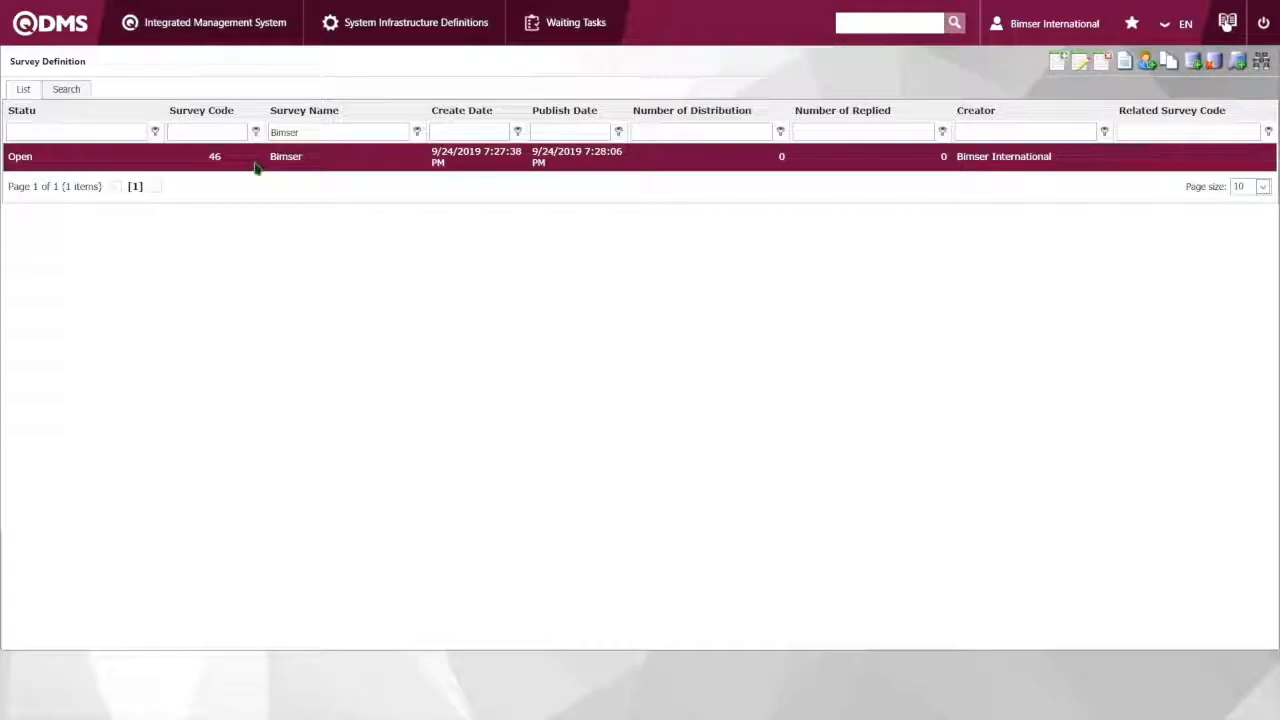
# Examine the questions of the Satisfactory survey and return to the survey definition list
pyautogui.click(1126, 63)
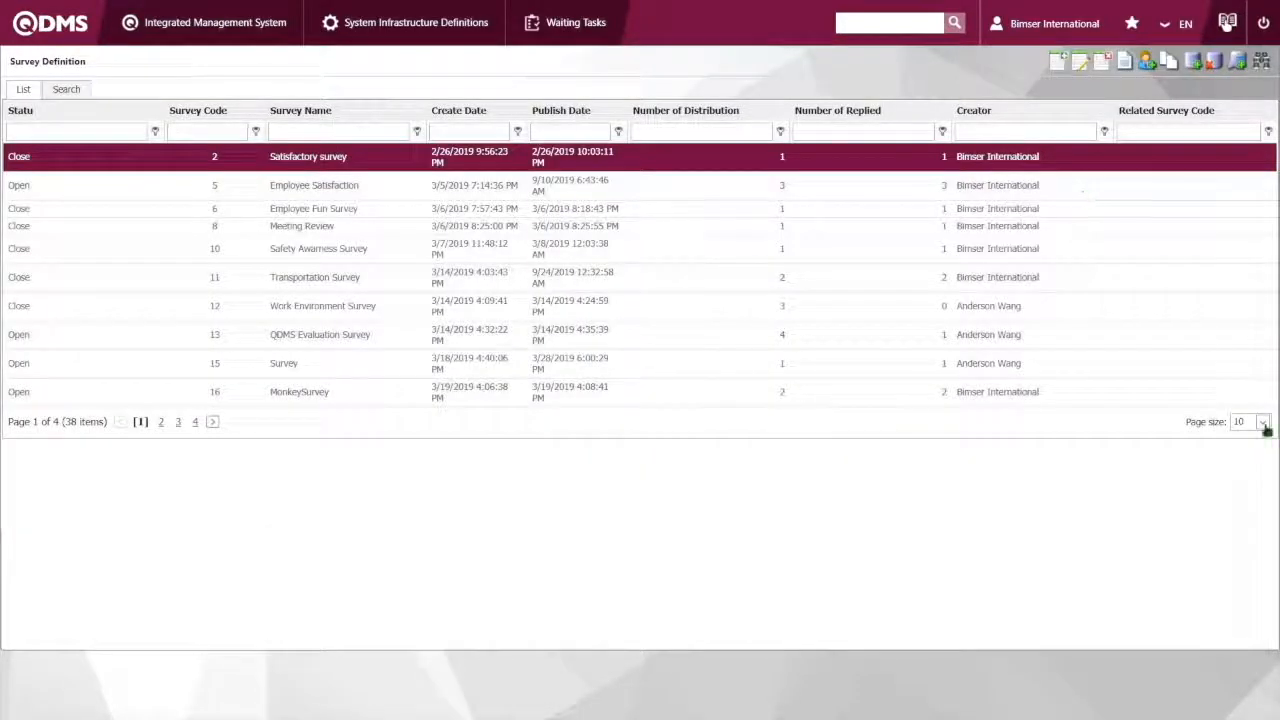
pyautogui.click(1125, 66)
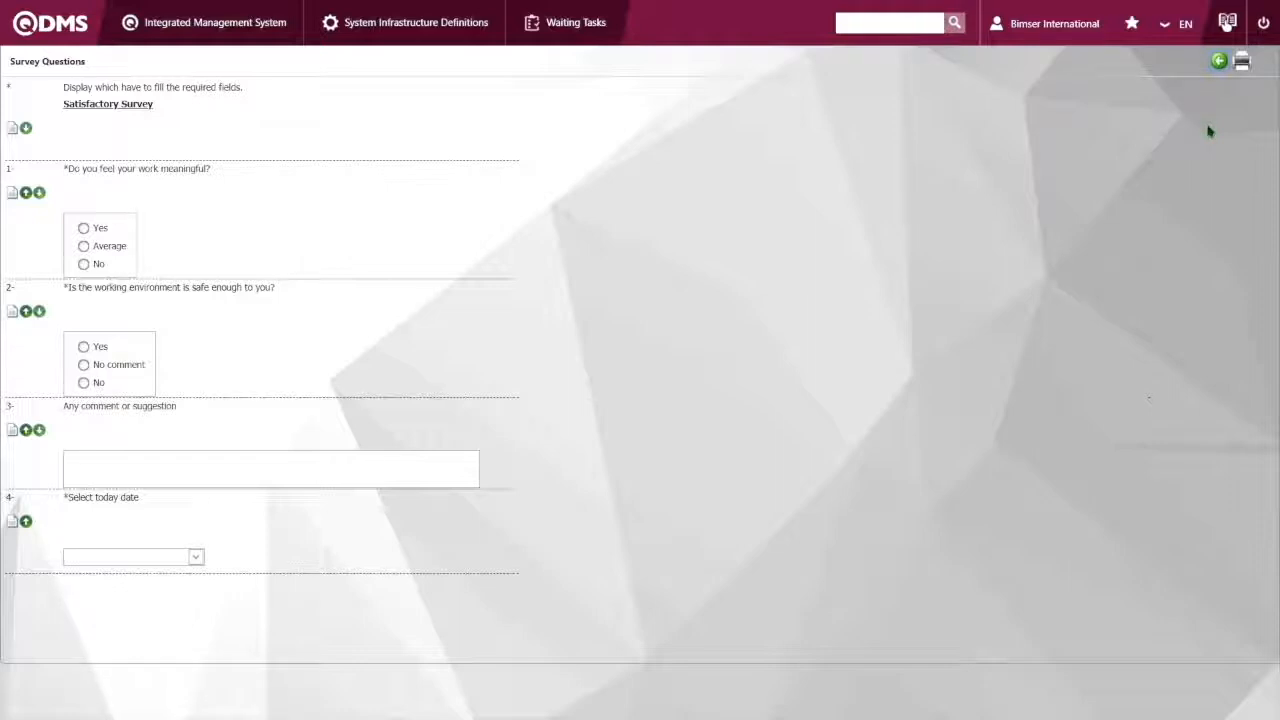
pyautogui.click(1218, 64)
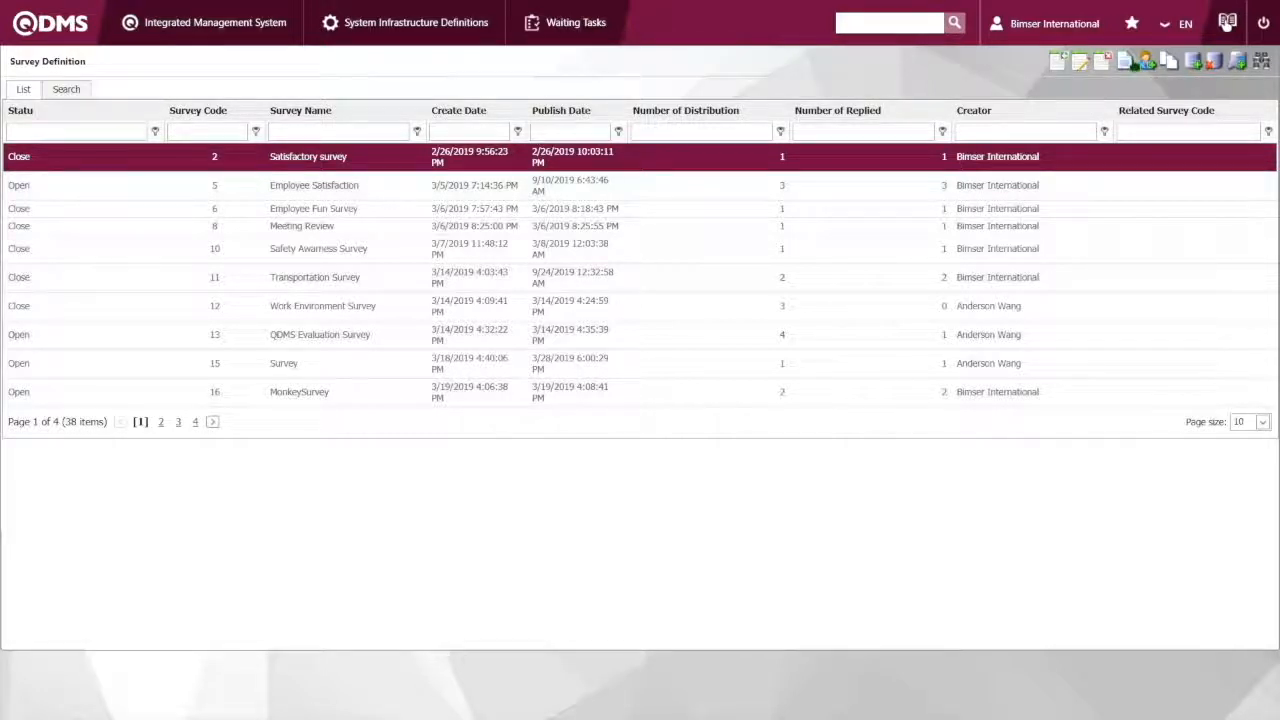
# Try out the Satisfactory survey's questions with Yes for questions 1 and 2 and the date 9/24/2019, then return to the survey list
pyautogui.click(1126, 63)
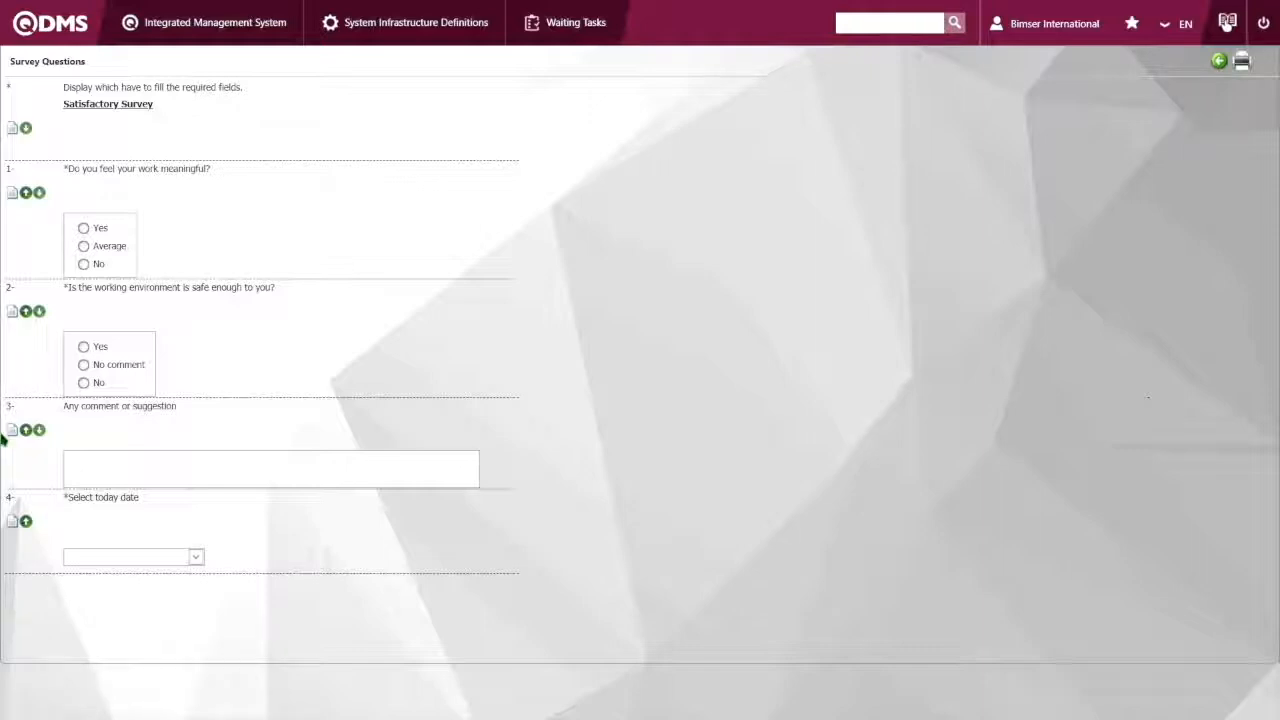
pyautogui.click(83, 228)
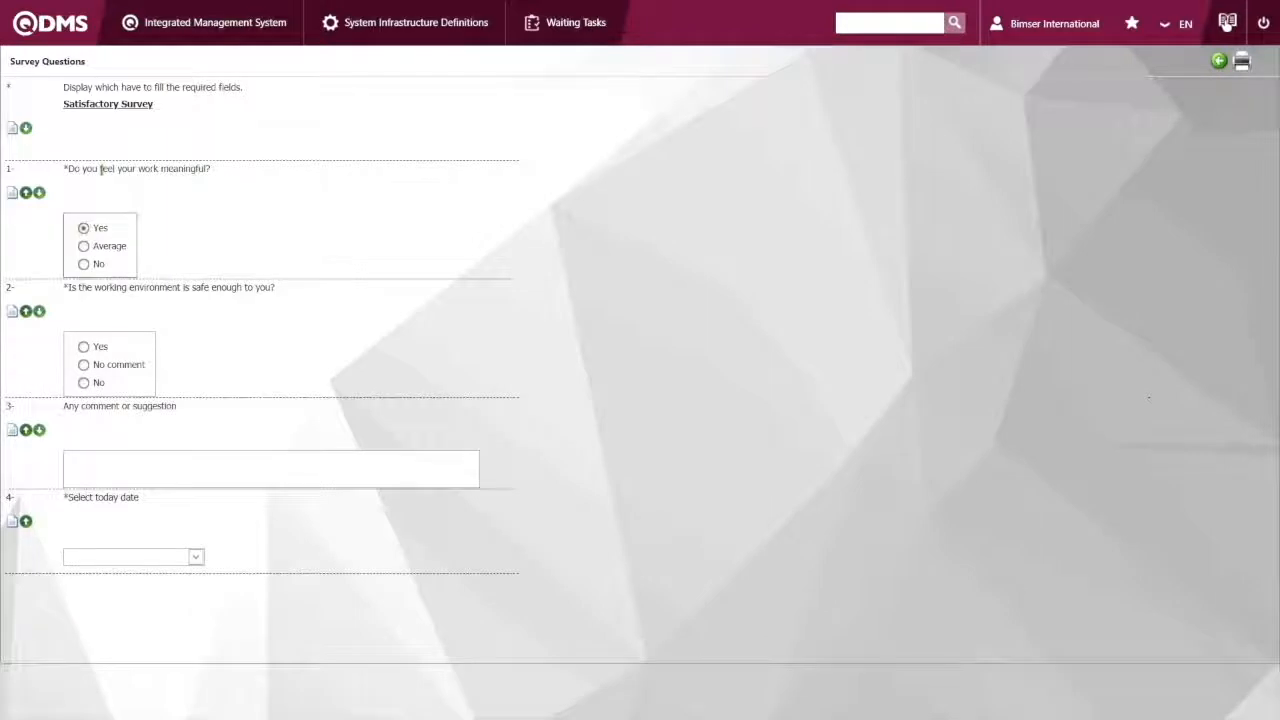
pyautogui.click(86, 348)
pyautogui.click(195, 557)
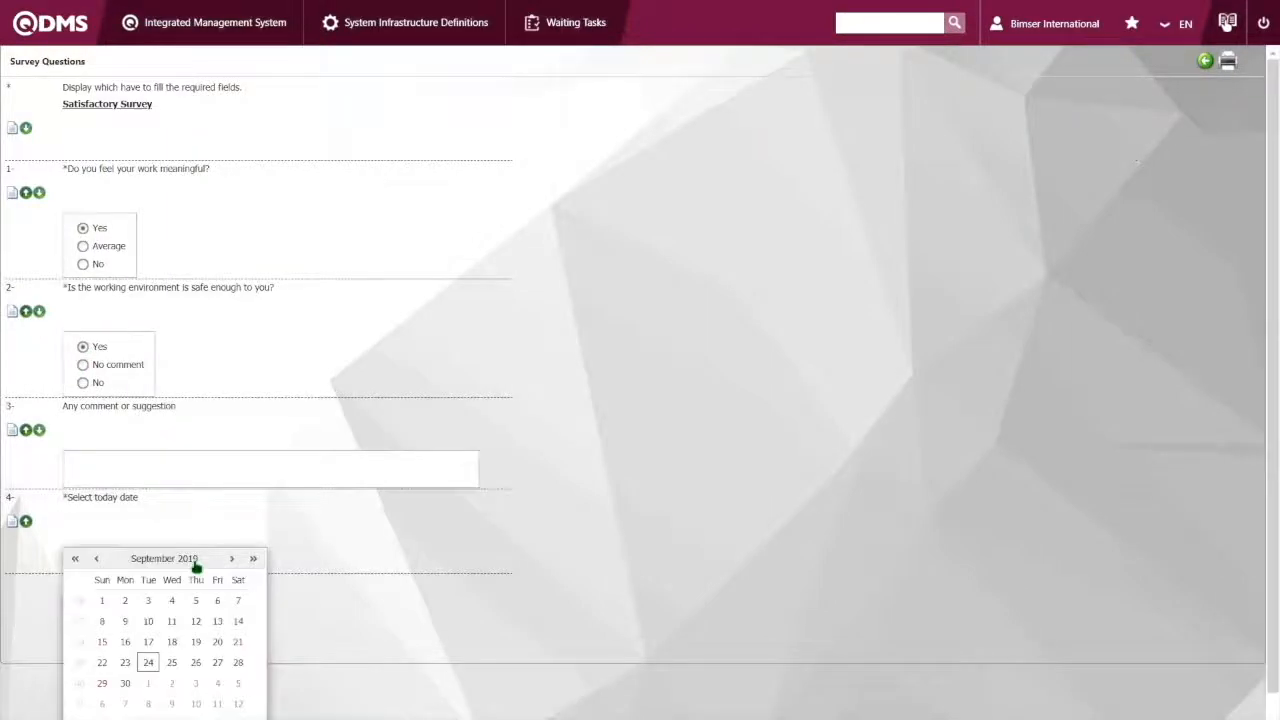
pyautogui.click(148, 662)
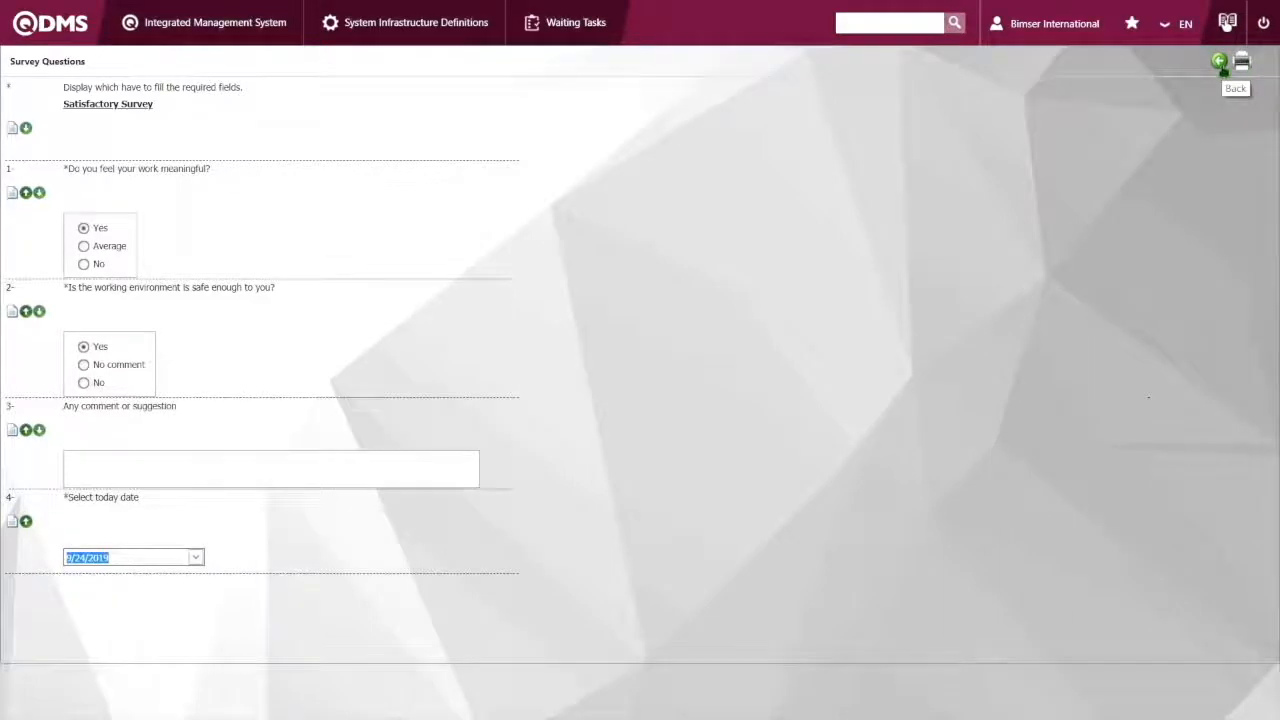
pyautogui.click(1222, 64)
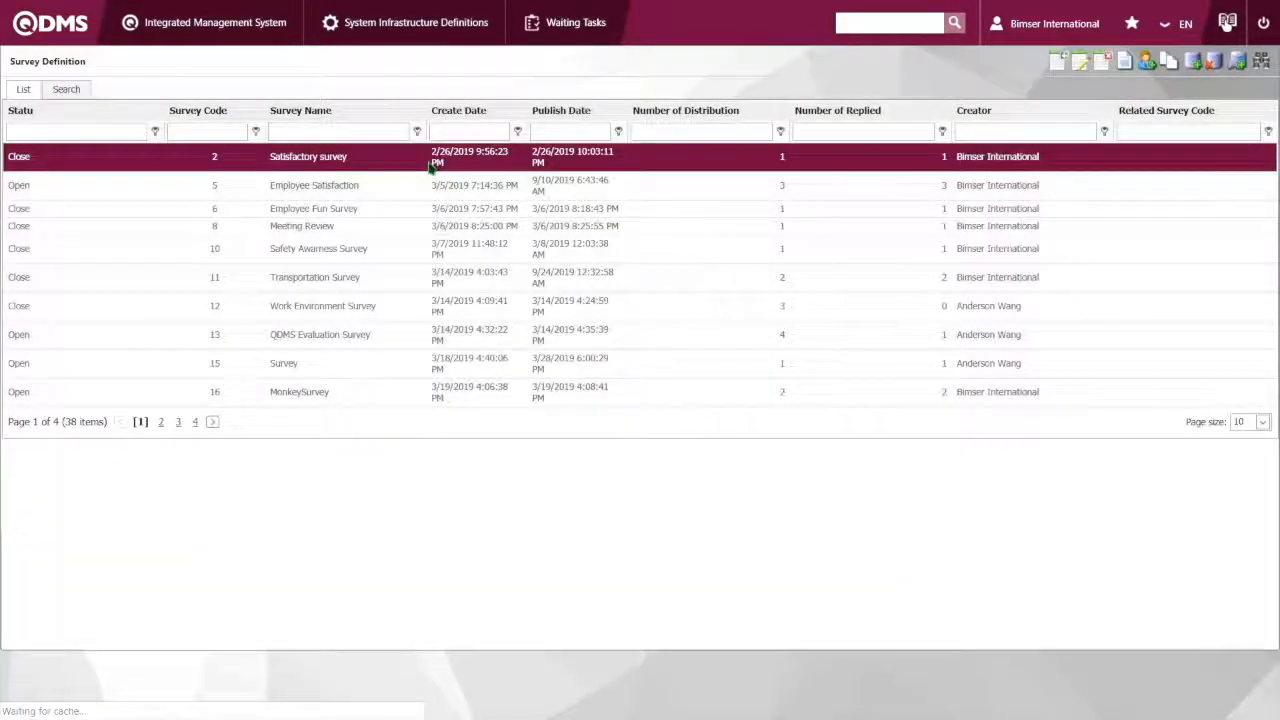
# Examine the questions of the Employee Satisfaction survey and return to the survey definition list
pyautogui.click(380, 185)
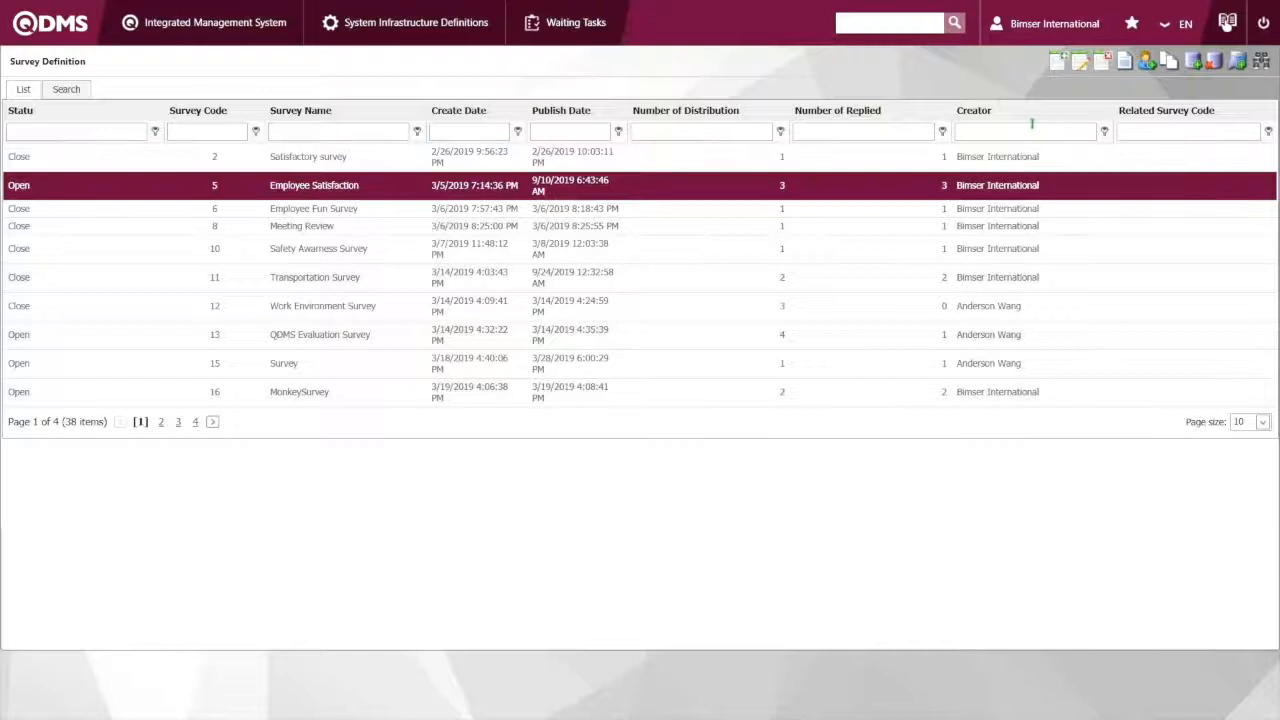
pyautogui.click(1110, 65)
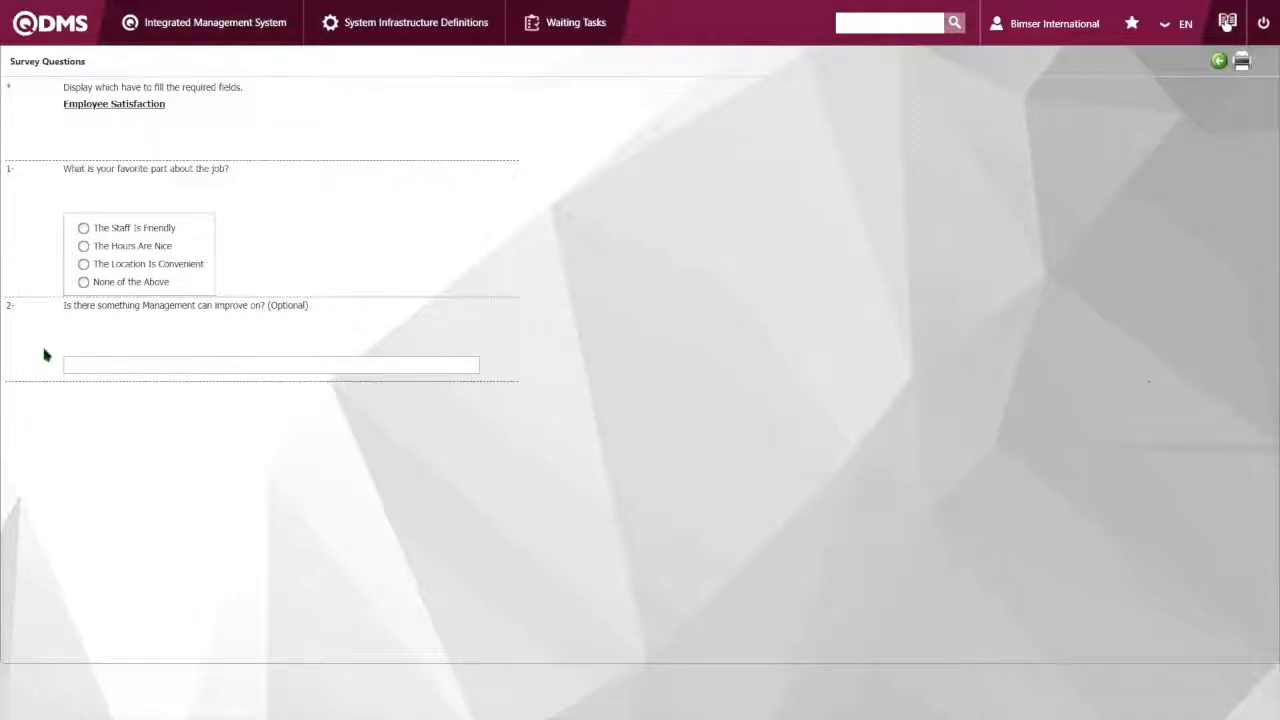
pyautogui.click(1219, 61)
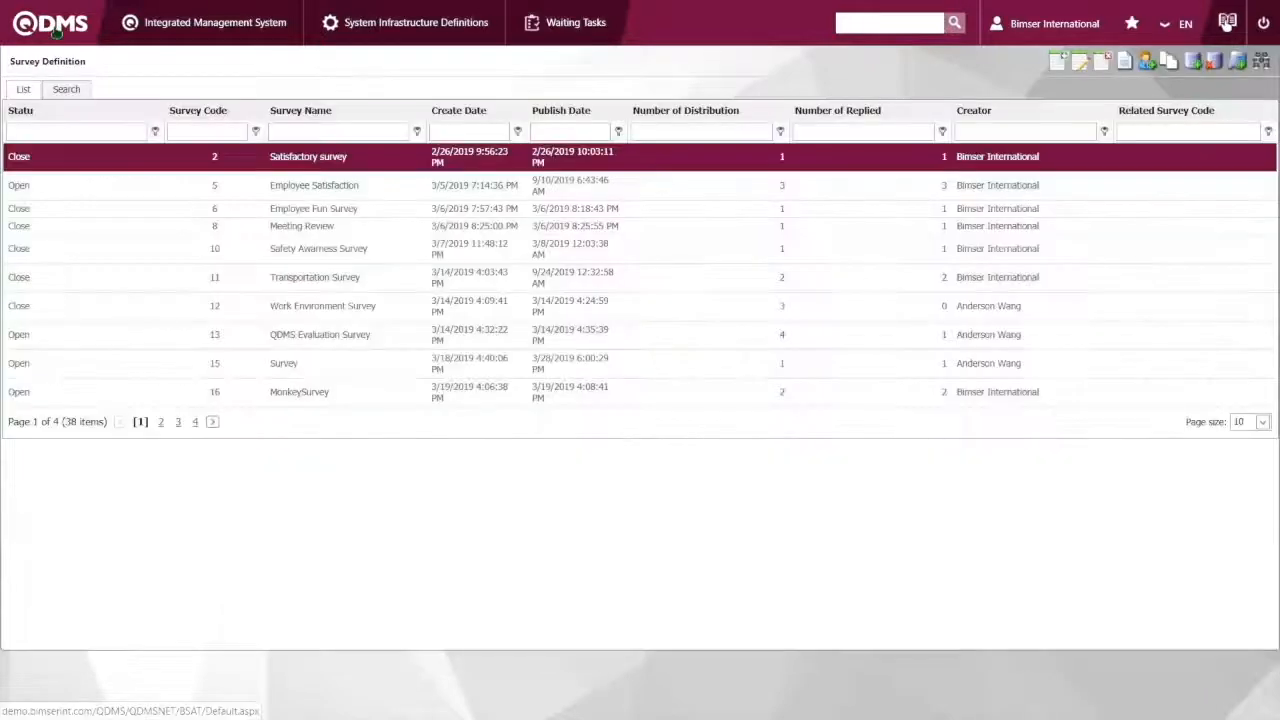
# Open the Participating Surveys list of the Survey module and open the QDMS Evaluation Survey for answering
pyautogui.click(215, 22)
pyautogui.moveTo(221, 155)
pyautogui.moveTo(200, 194)
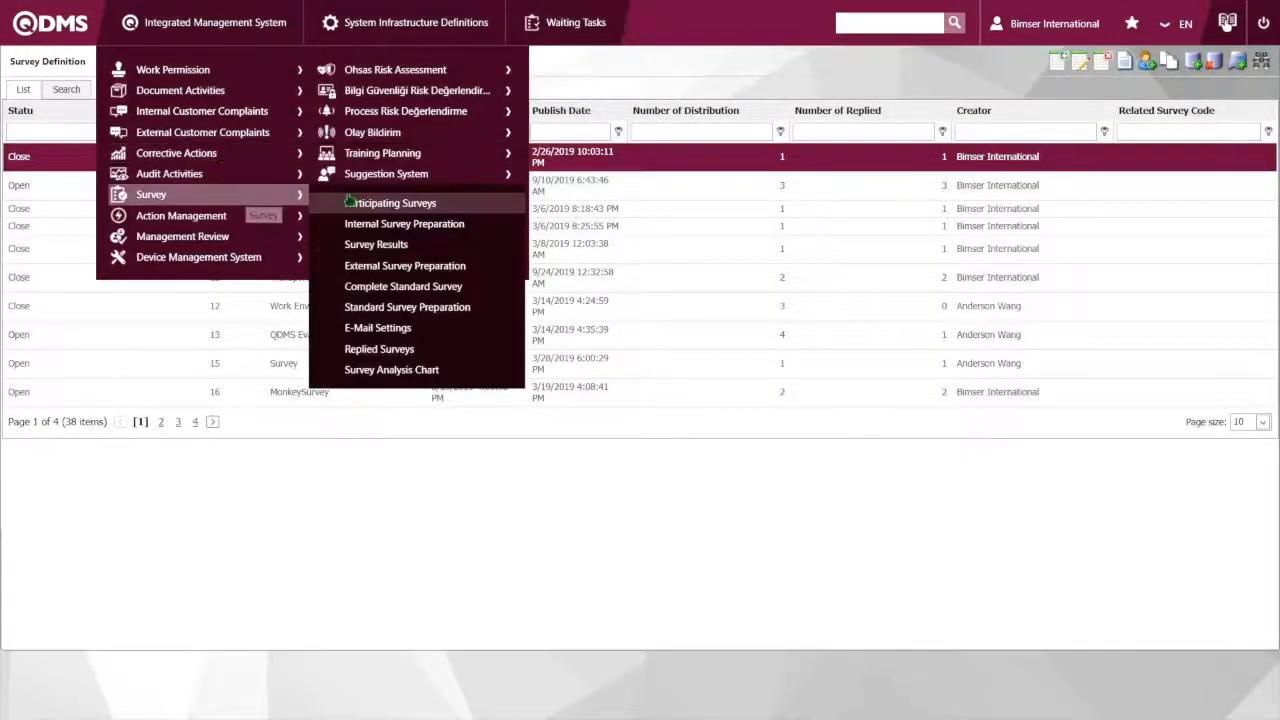
pyautogui.click(363, 210)
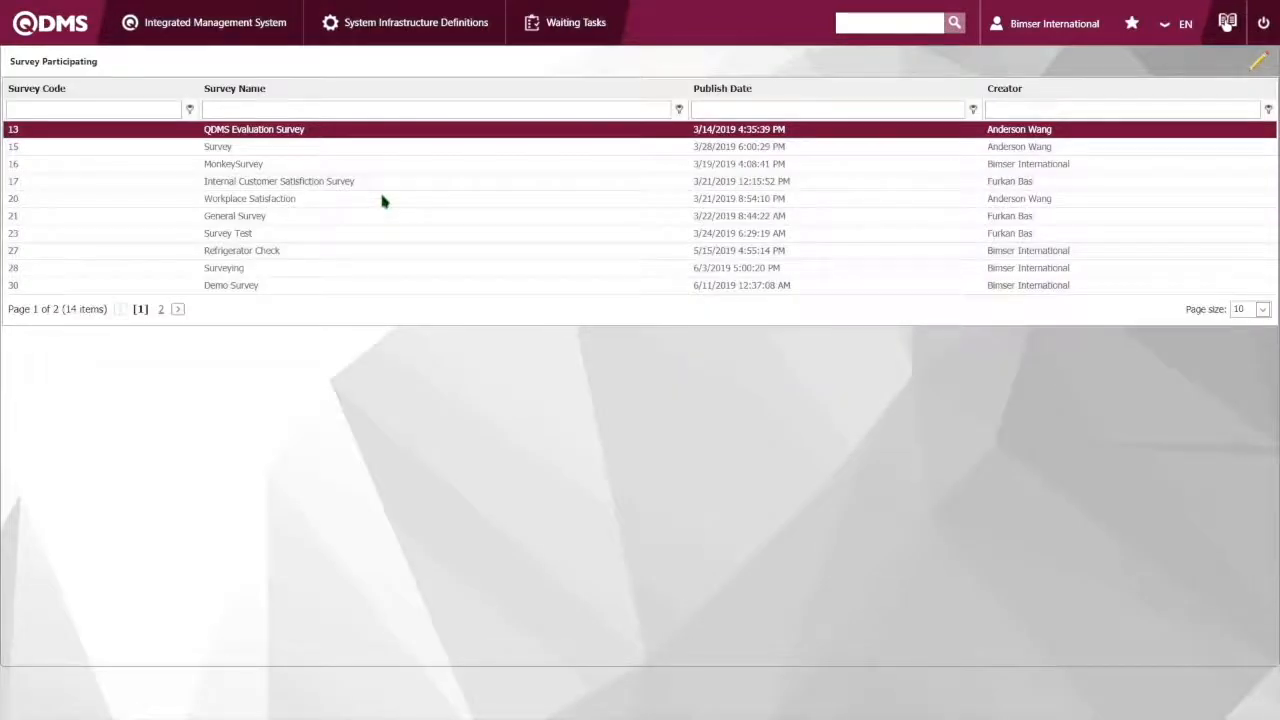
pyautogui.doubleClick(1068, 130)
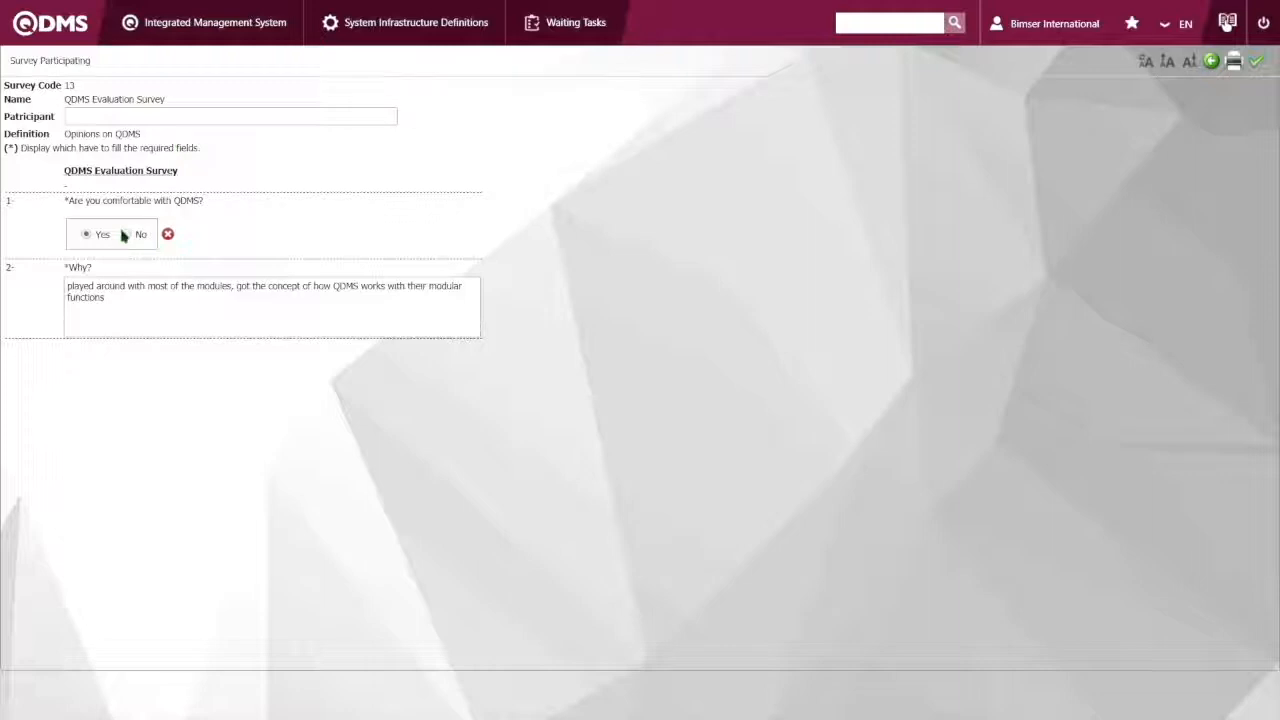
# Answer Yes to "Are you comfortable with QDMS?", enter "Because it is good" as the reason, and submit the survey
pyautogui.click(123, 236)
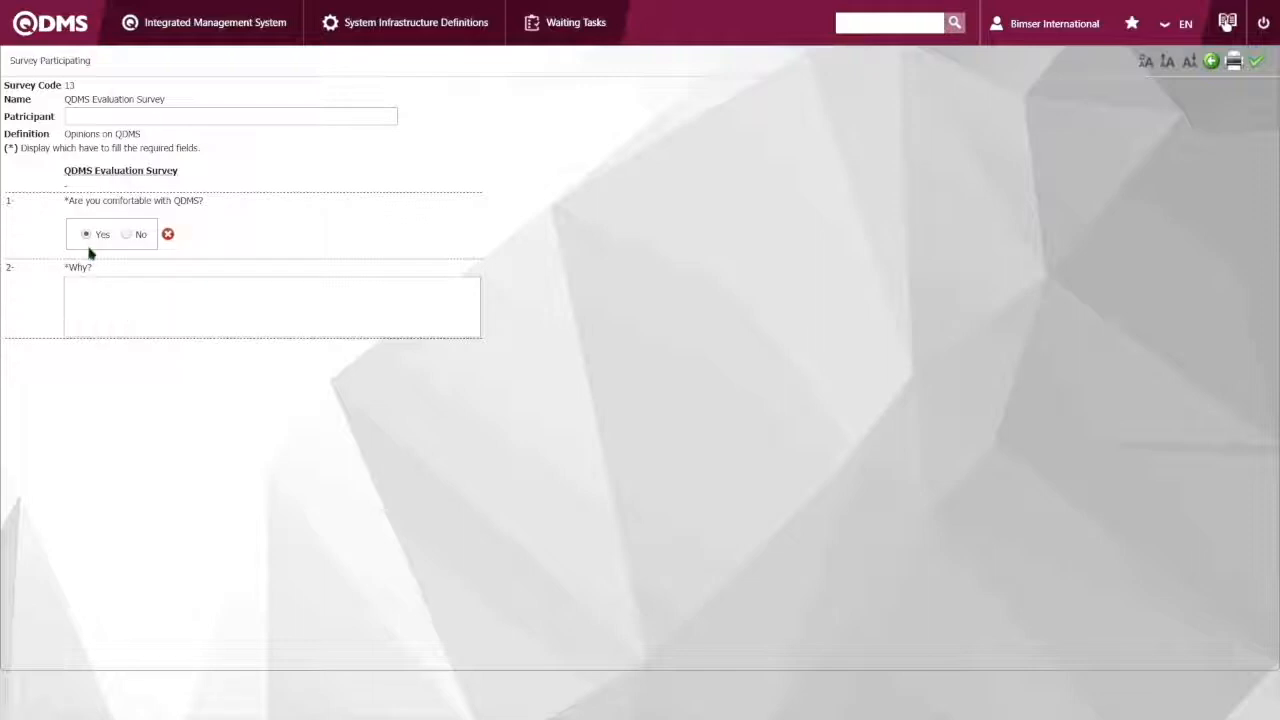
pyautogui.click(127, 246)
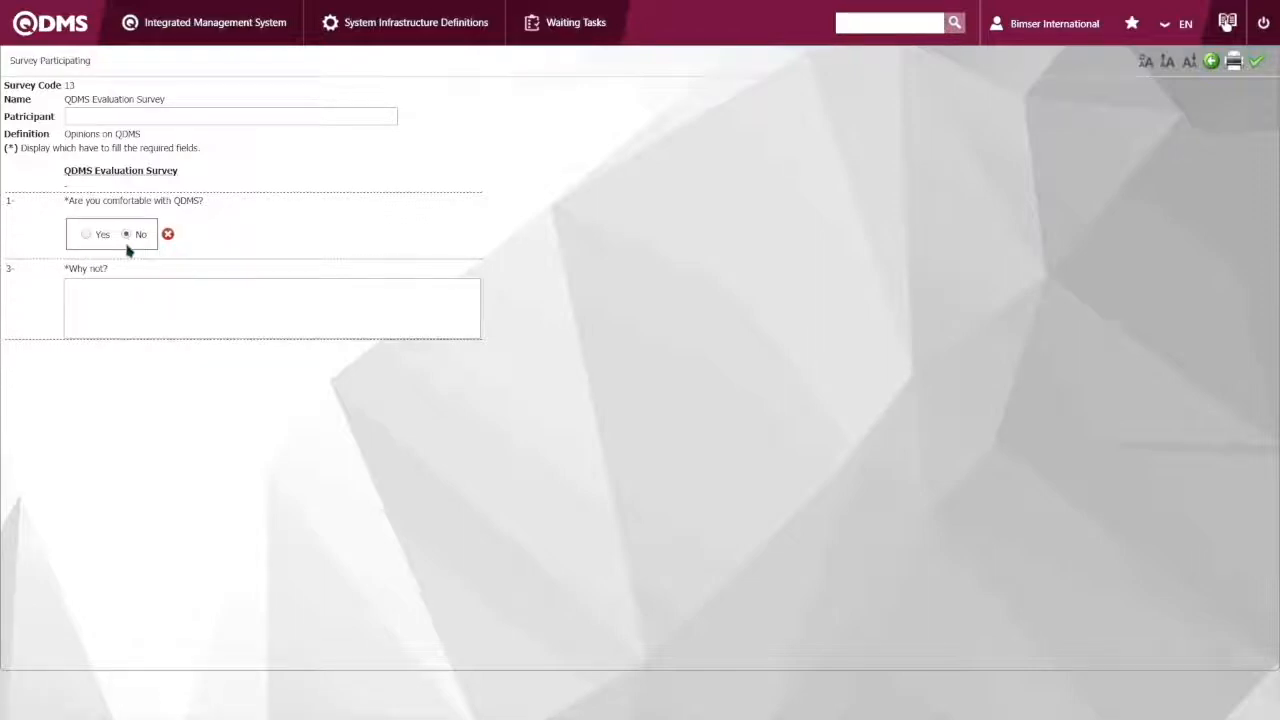
pyautogui.click(88, 236)
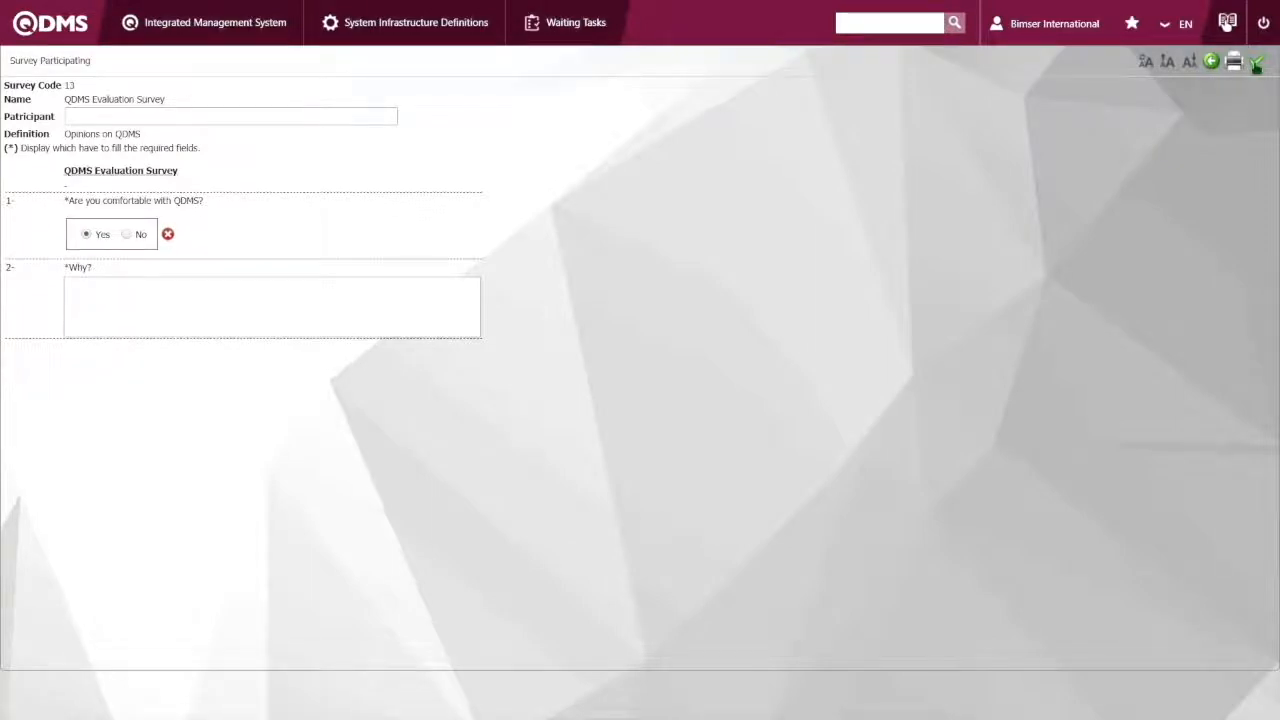
pyautogui.click(1257, 63)
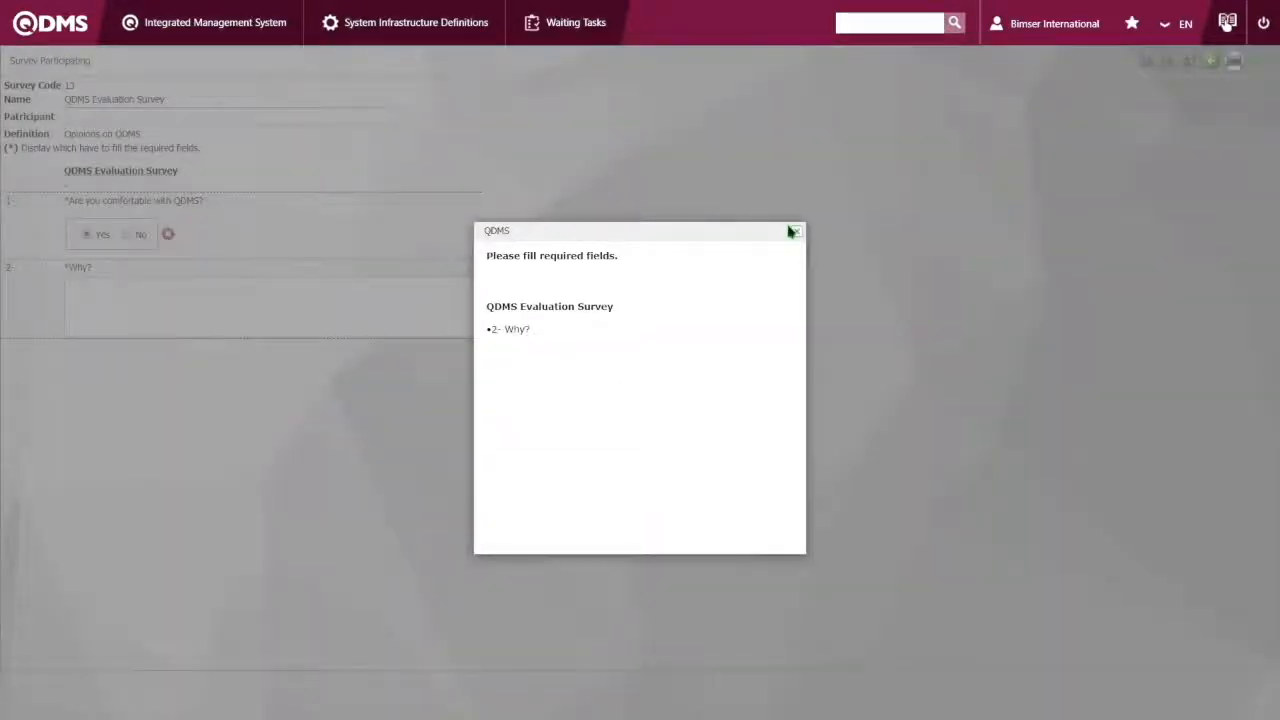
pyautogui.click(793, 232)
pyautogui.write('Because')
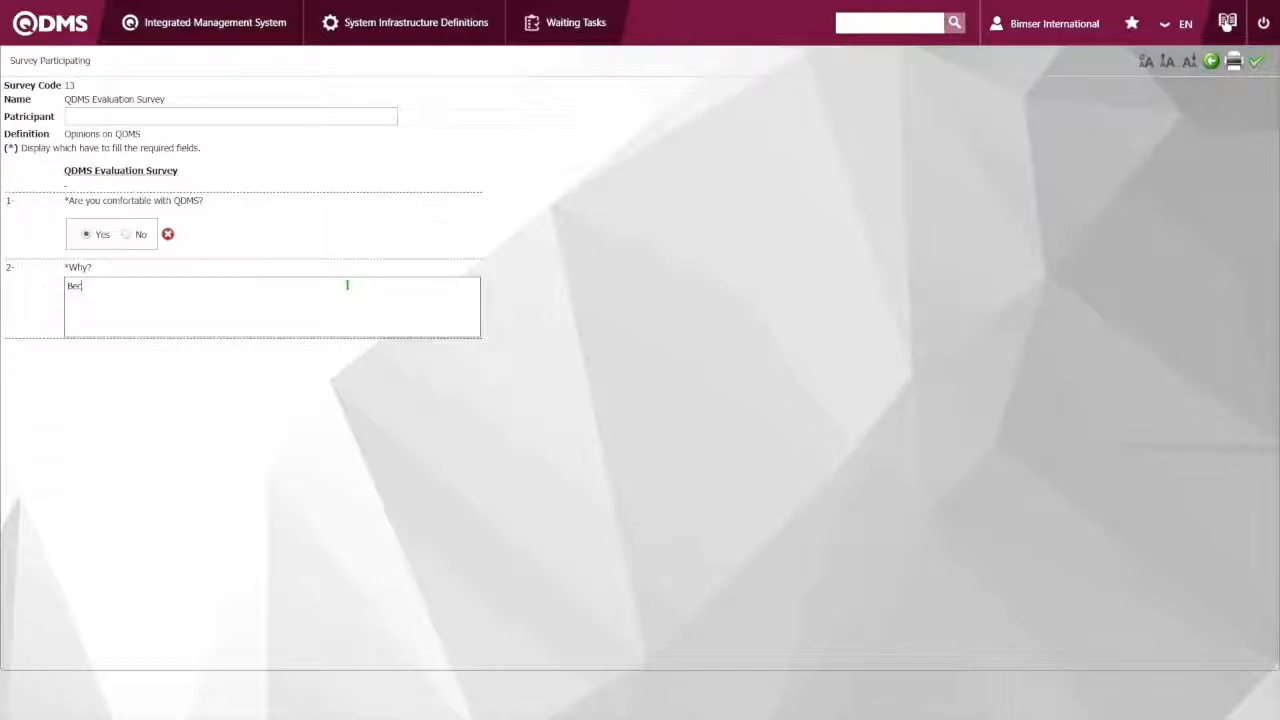
pyautogui.write('t is good')
pyautogui.click(1257, 61)
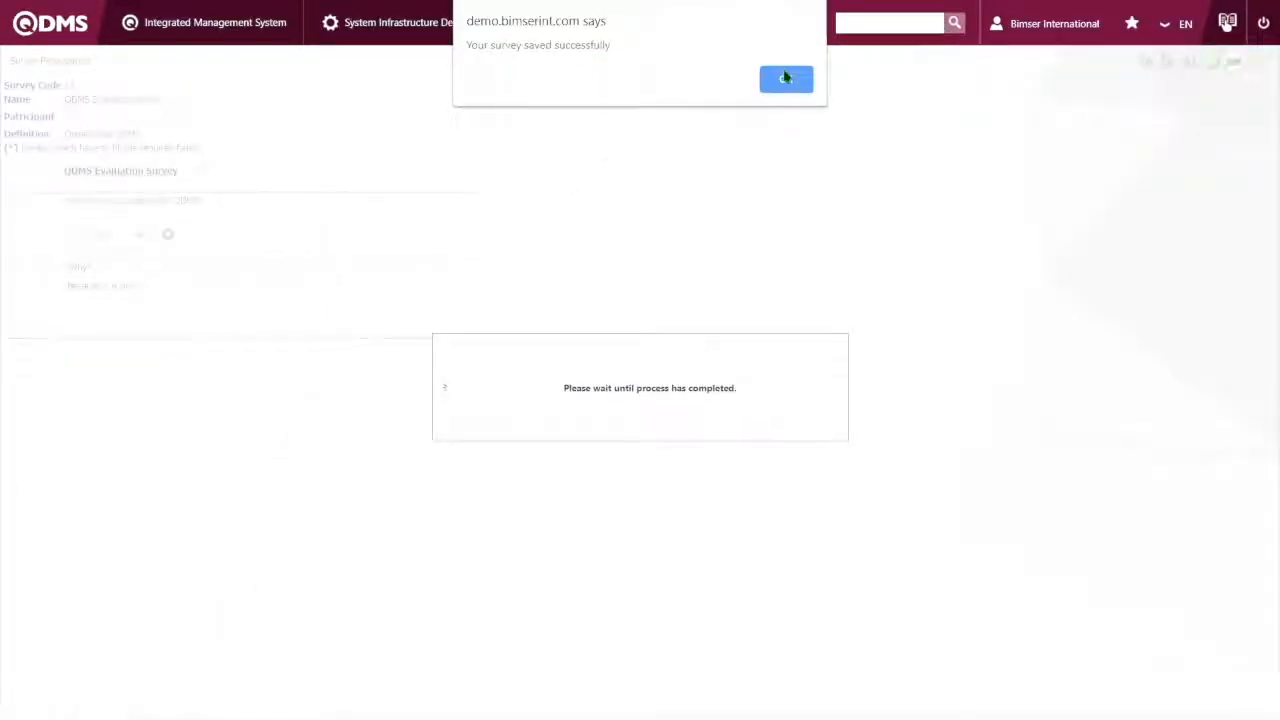
pyautogui.click(785, 78)
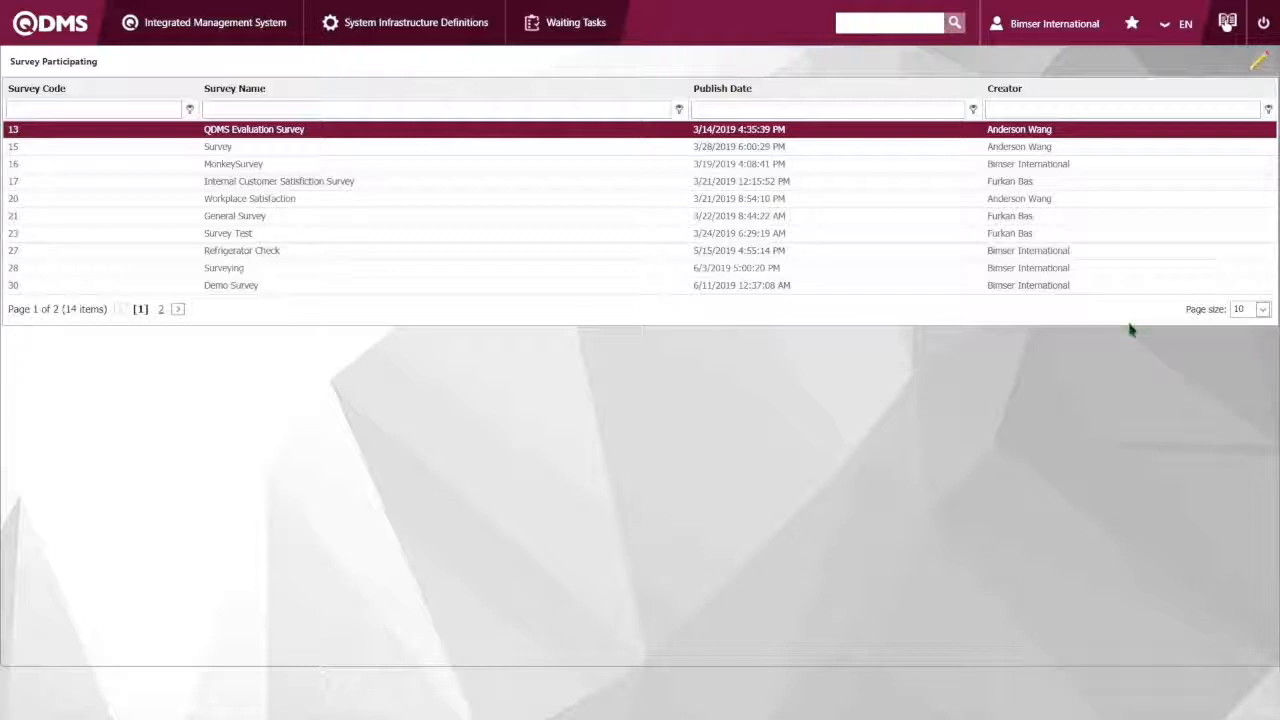
# Look through the available modules and open the Planning list of the Action Management module
pyautogui.click(200, 44)
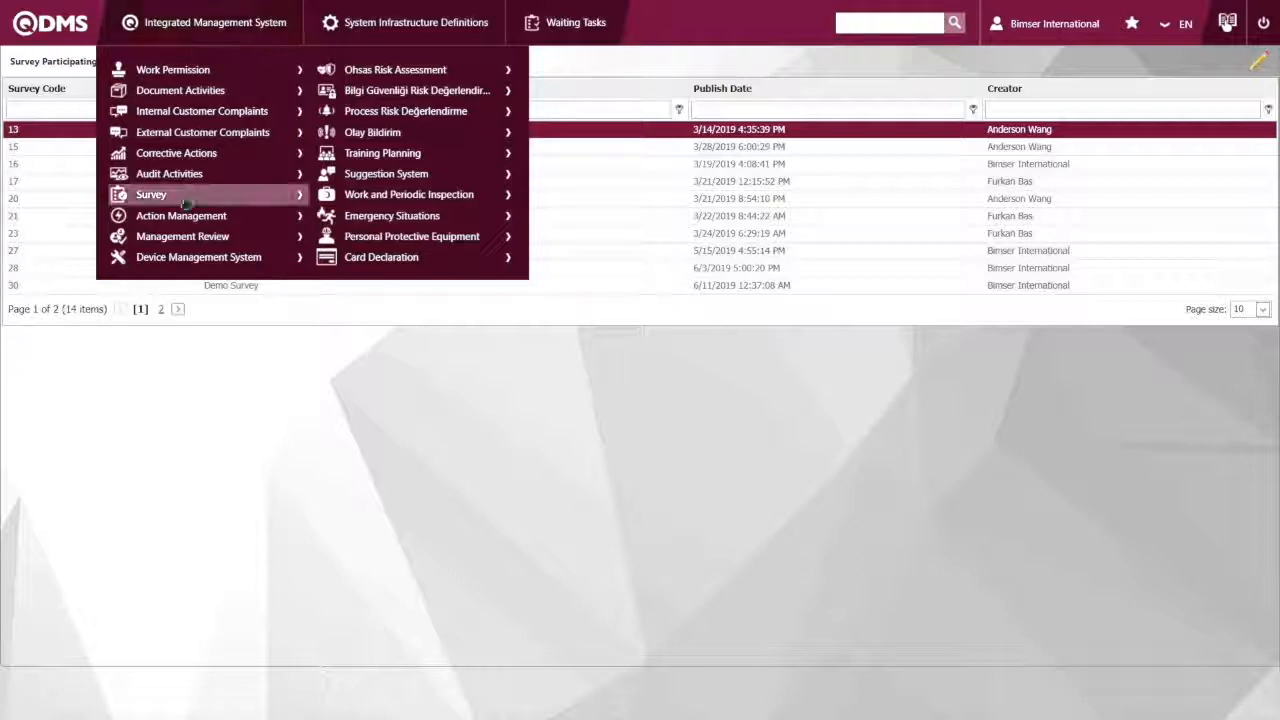
pyautogui.moveTo(235, 258)
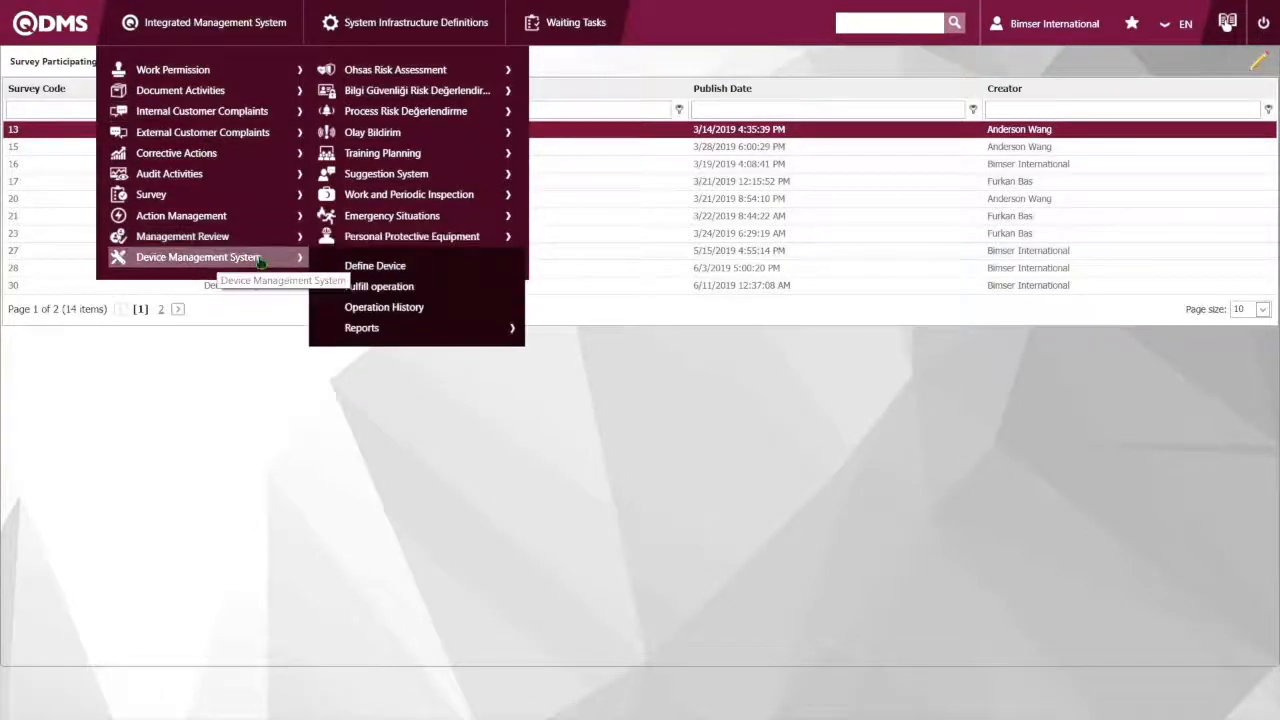
pyautogui.moveTo(395, 243)
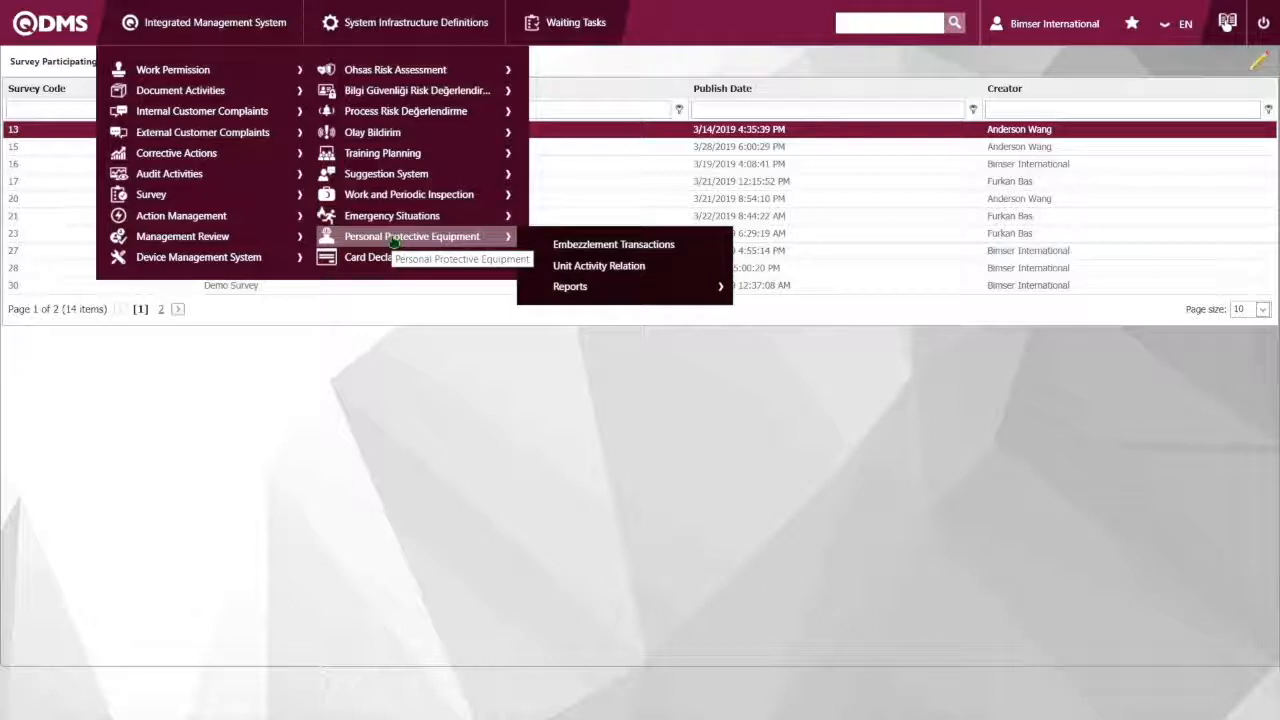
pyautogui.moveTo(341, 258)
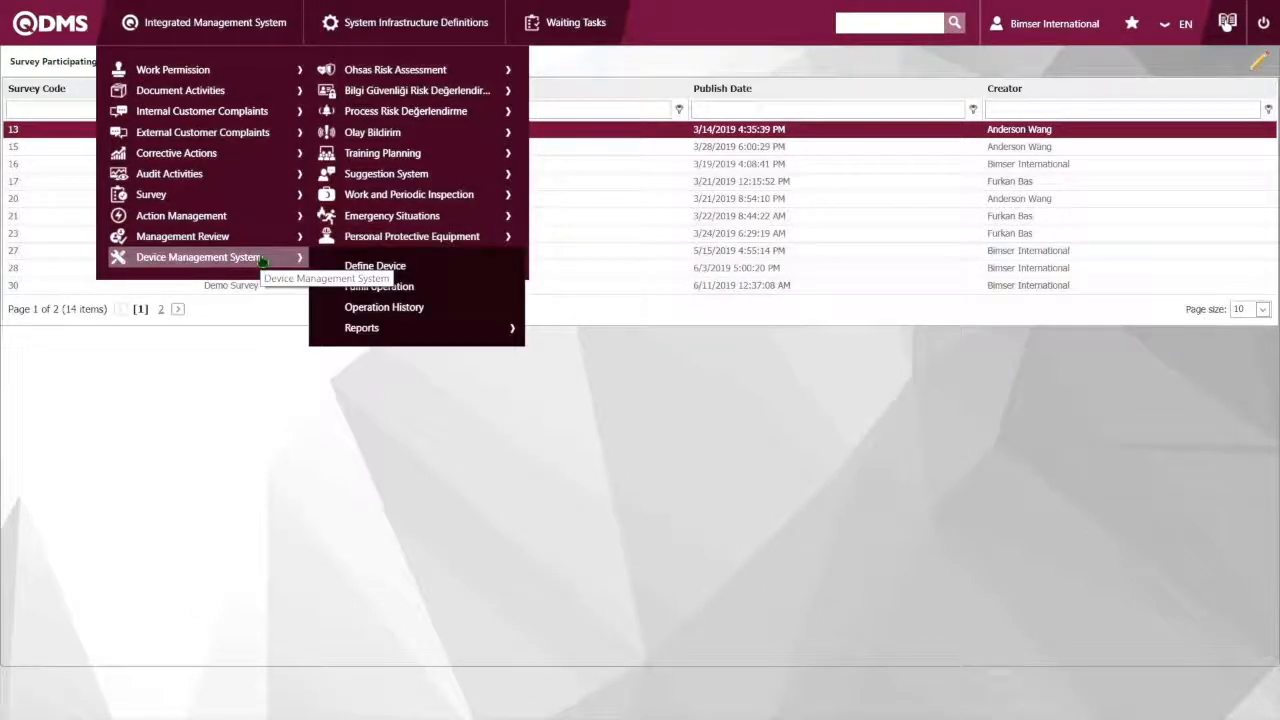
pyautogui.moveTo(229, 208)
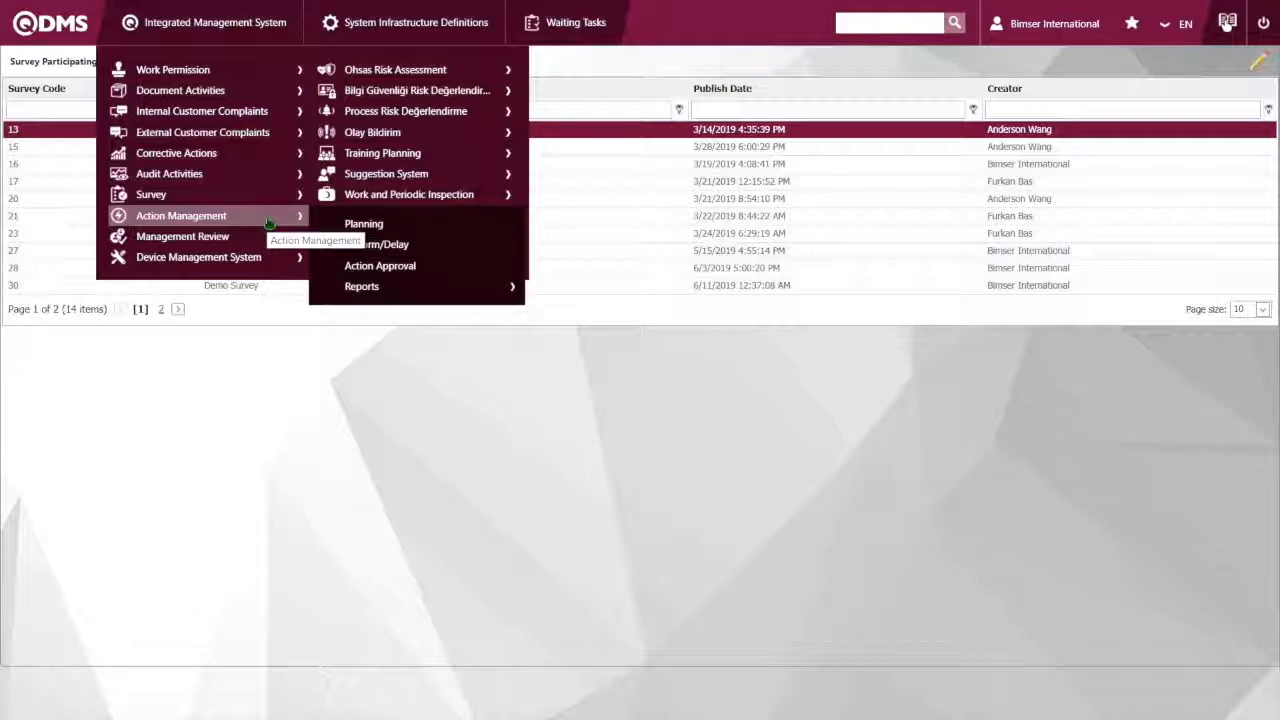
pyautogui.click(369, 225)
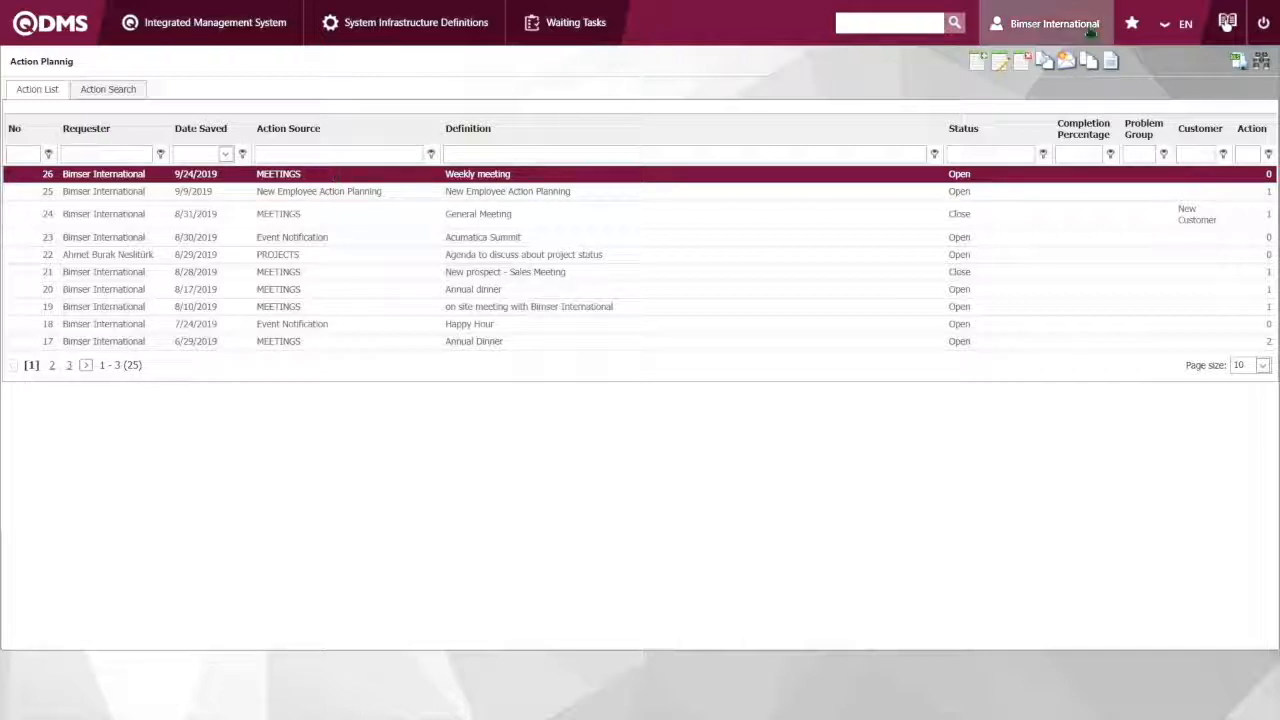
# Start a new action planning record and set its action source to MEETINGS
pyautogui.click(982, 64)
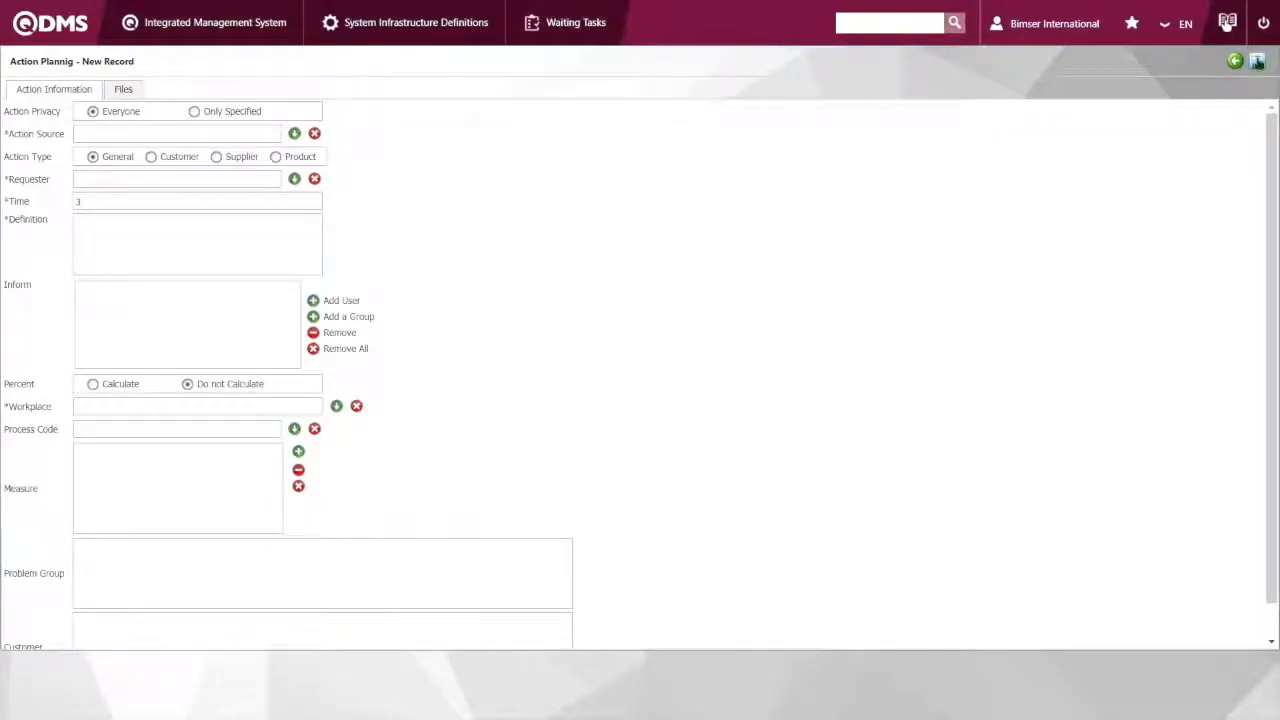
pyautogui.click(1236, 62)
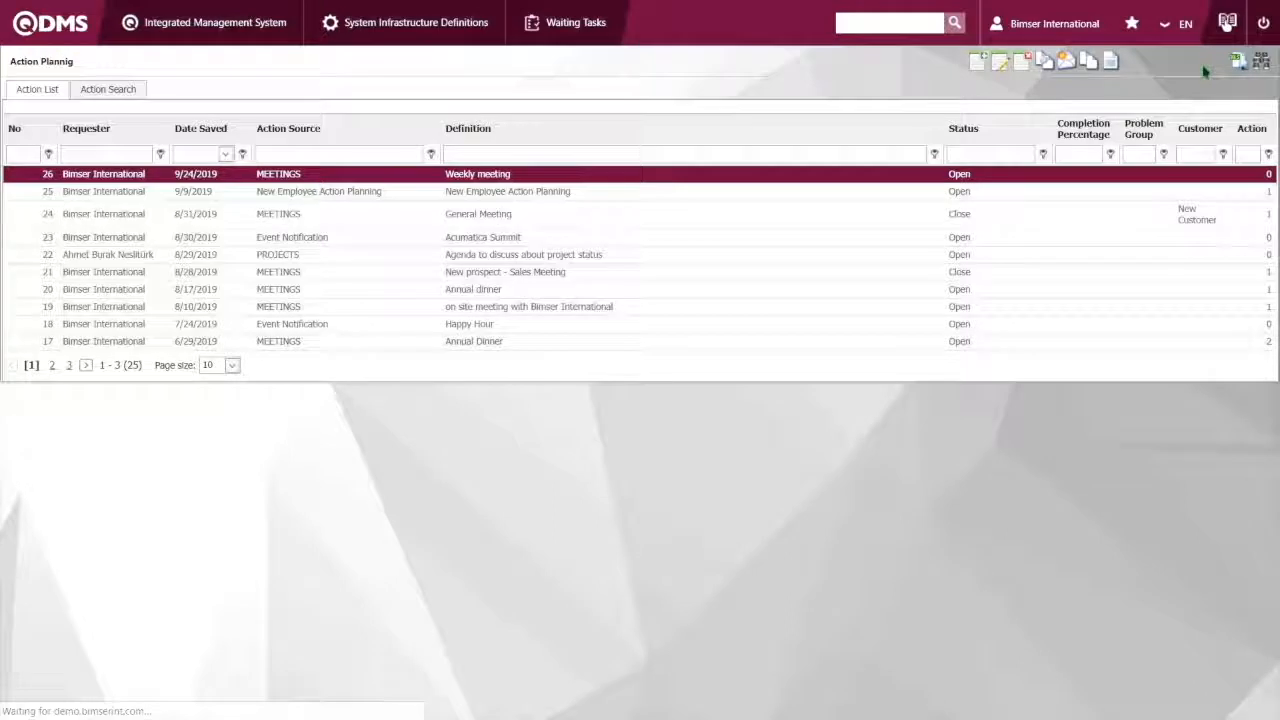
pyautogui.click(979, 63)
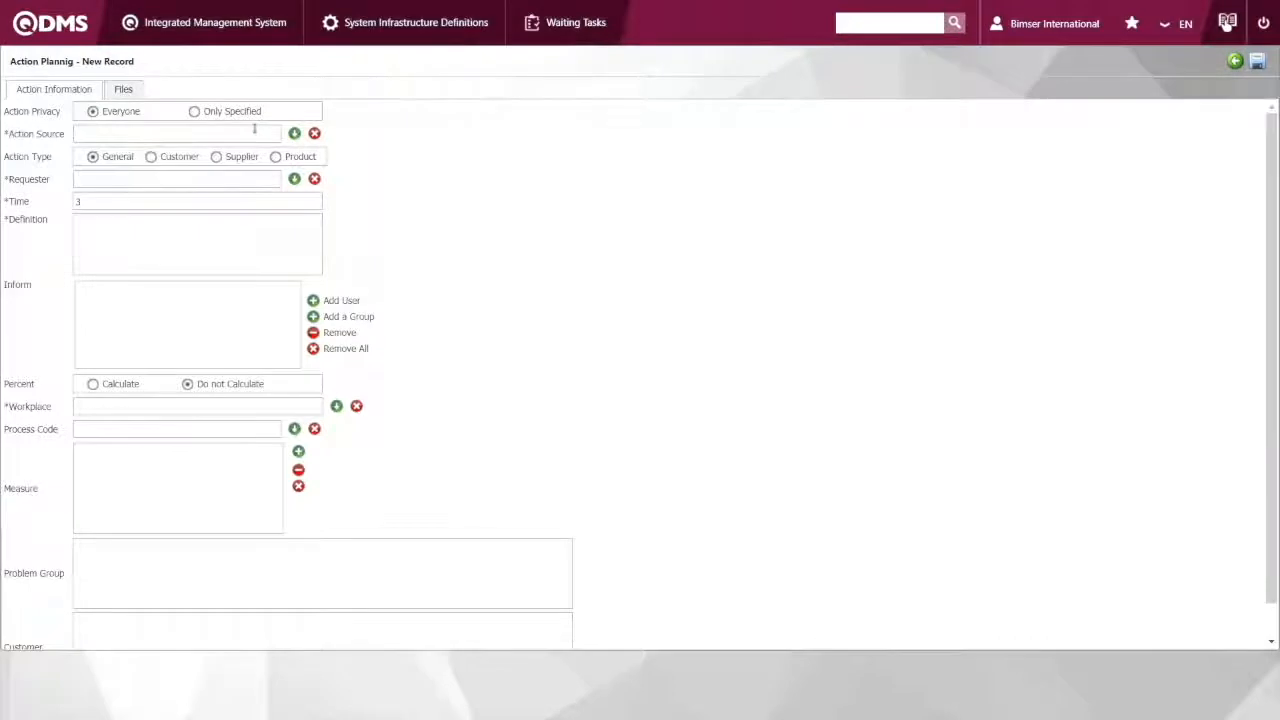
pyautogui.click(294, 134)
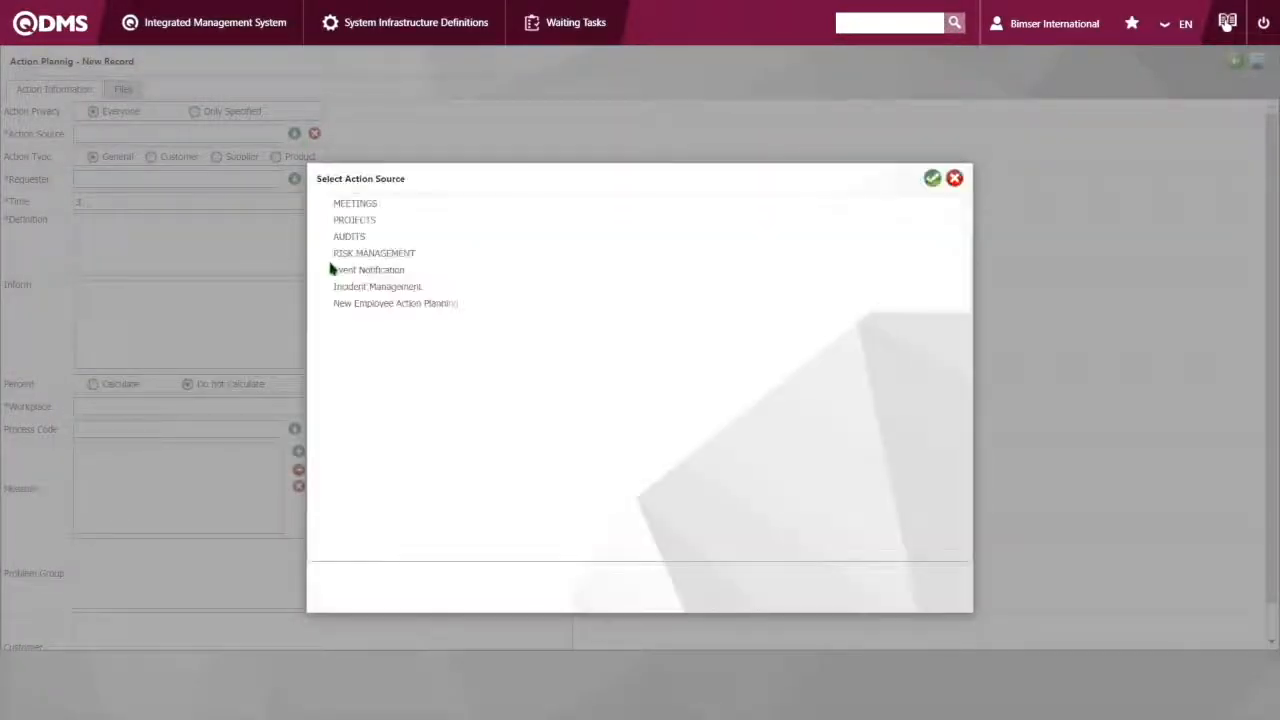
pyautogui.click(364, 205)
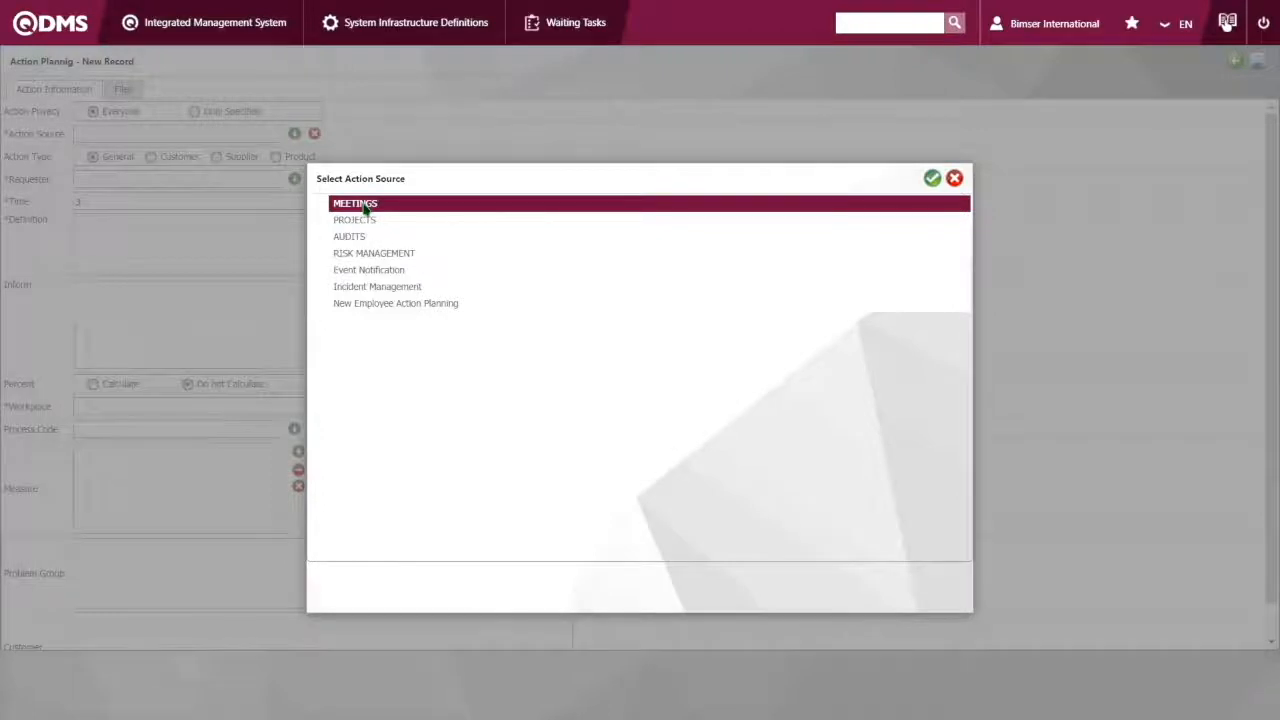
pyautogui.doubleClick(364, 205)
# Filter the employee list by the name Bimser and set Bimser International as the action's requester
pyautogui.click(294, 179)
pyautogui.click(448, 260)
pyautogui.write('Bimser')
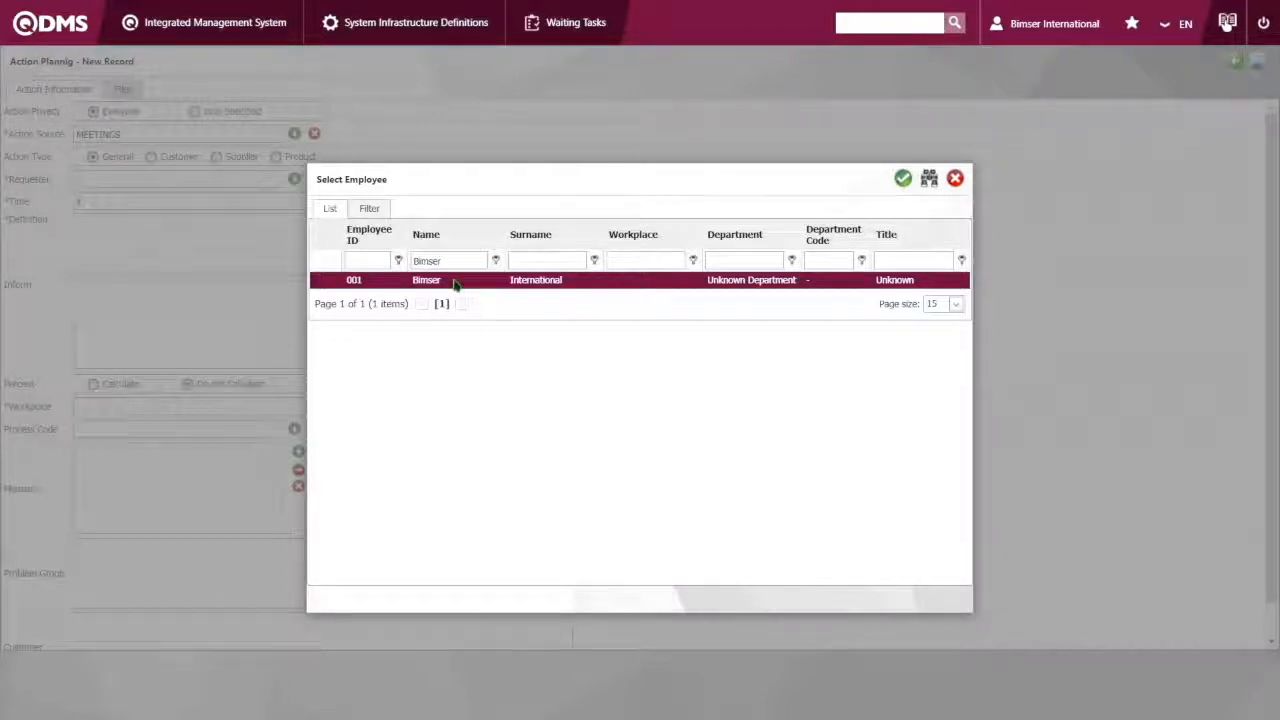
pyautogui.doubleClick(453, 281)
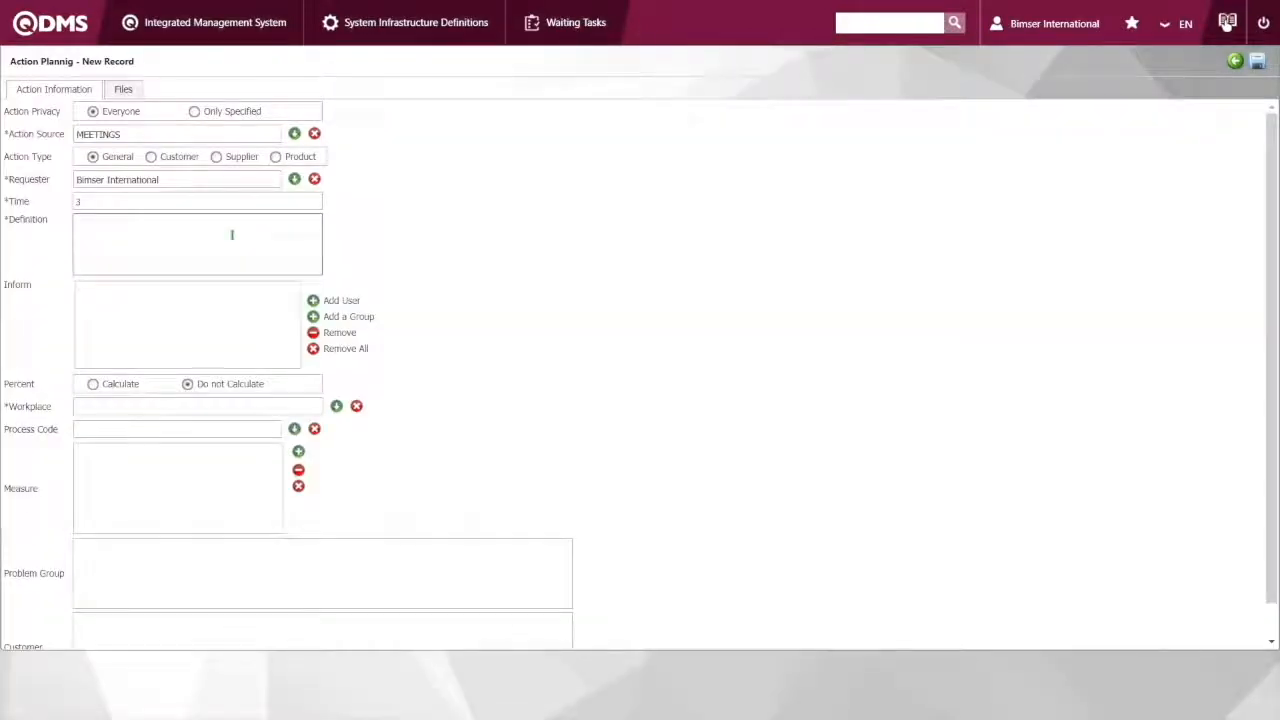
# Enter "Weekly Meeting" as the action's definition and set its workplace to UNITED STATES
pyautogui.click(231, 235)
pyautogui.write('Weekly Meeting')
pyautogui.click(336, 407)
pyautogui.click(384, 253)
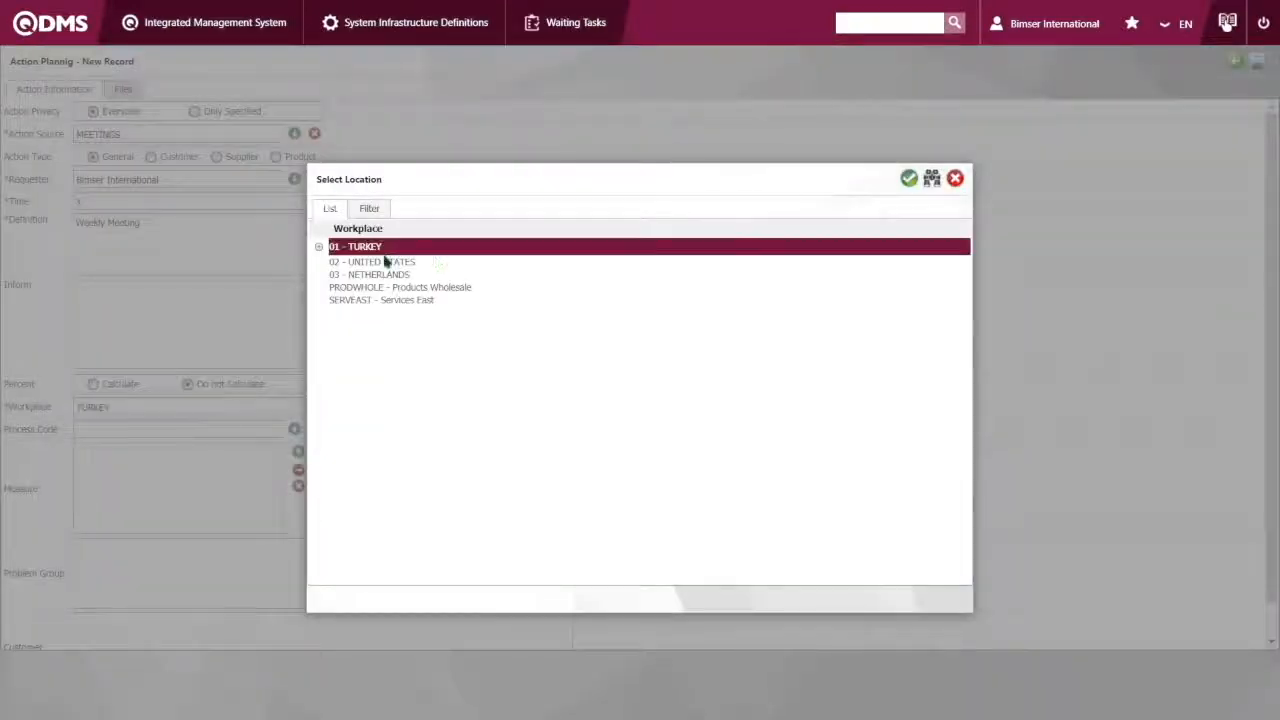
pyautogui.click(336, 407)
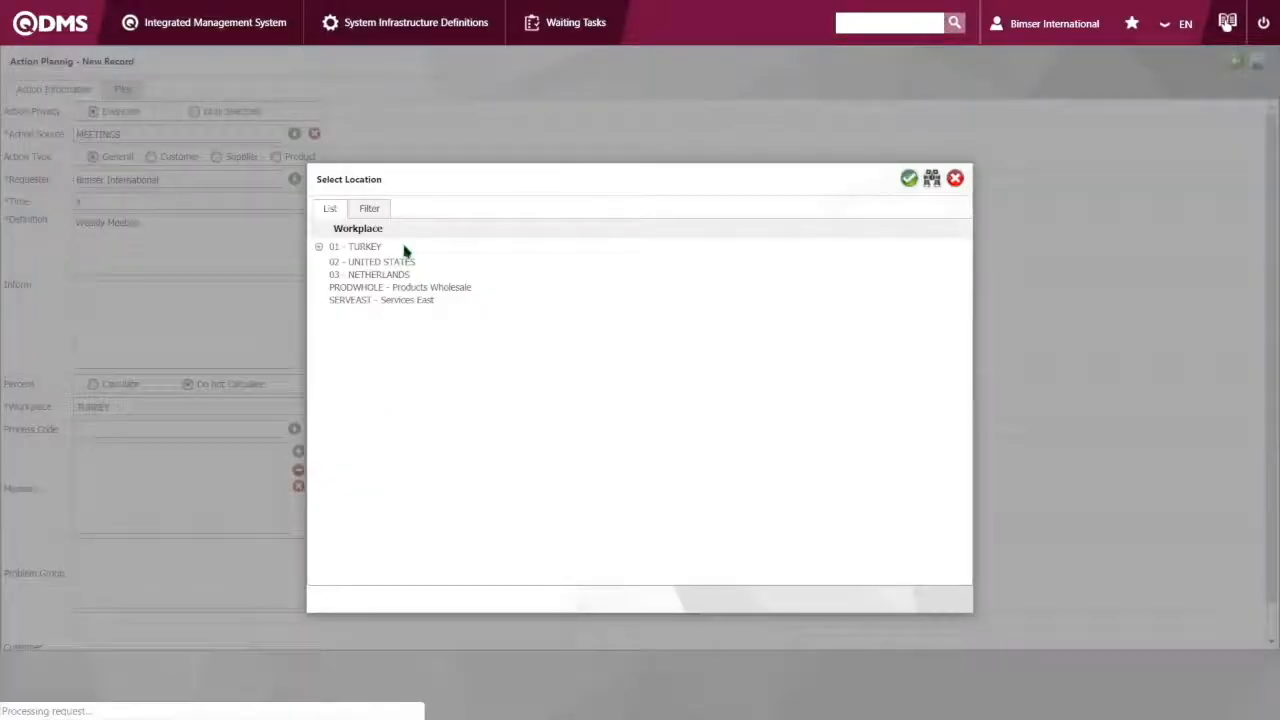
pyautogui.click(403, 260)
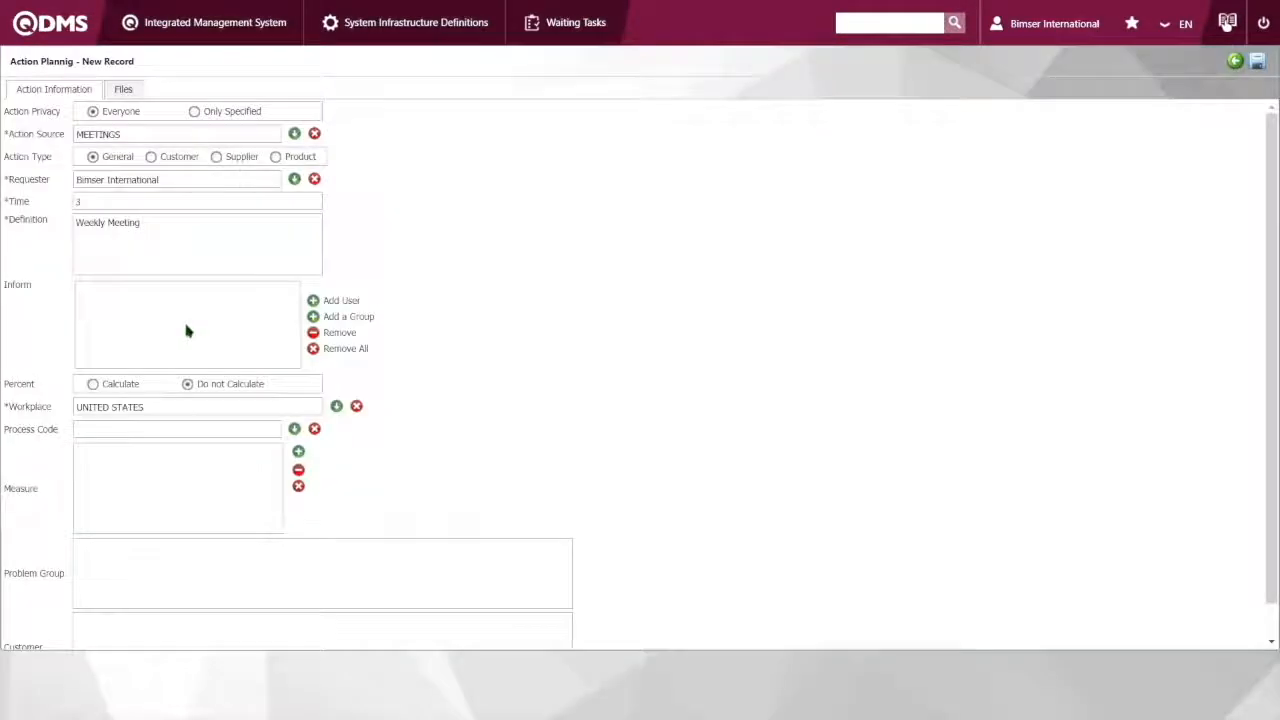
# Review the remaining fields and the file attachments of the new action record, and save it
pyautogui.scroll(-2, 11, 363)
pyautogui.scroll(2, 129, 494)
pyautogui.click(126, 89)
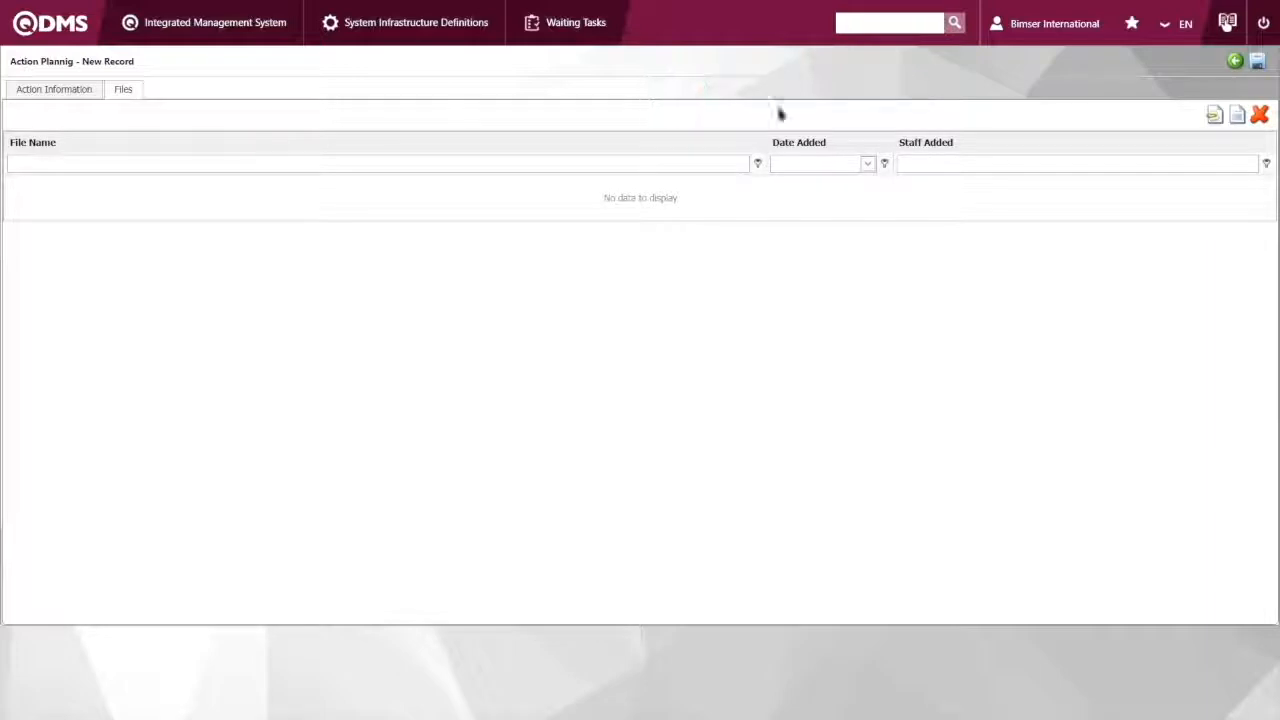
pyautogui.click(1257, 62)
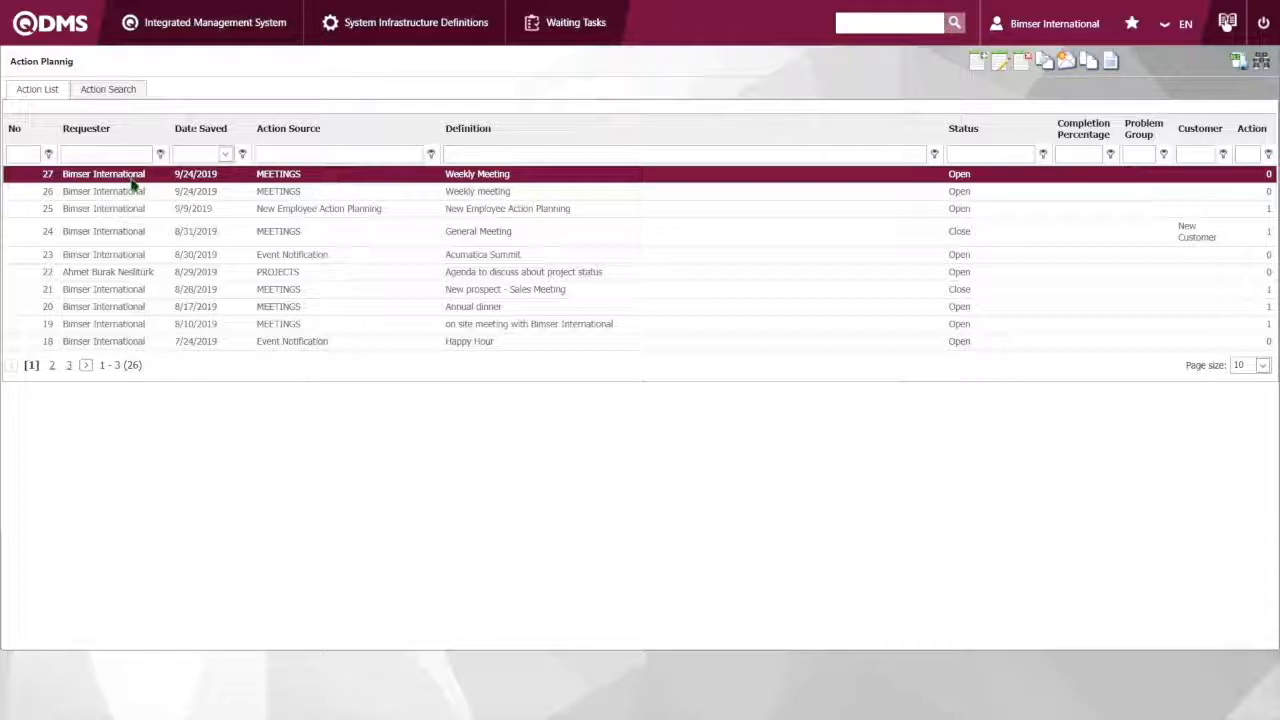
# Delete the newly saved Weekly Meeting action from the action list and confirm the deletion
pyautogui.click(1021, 62)
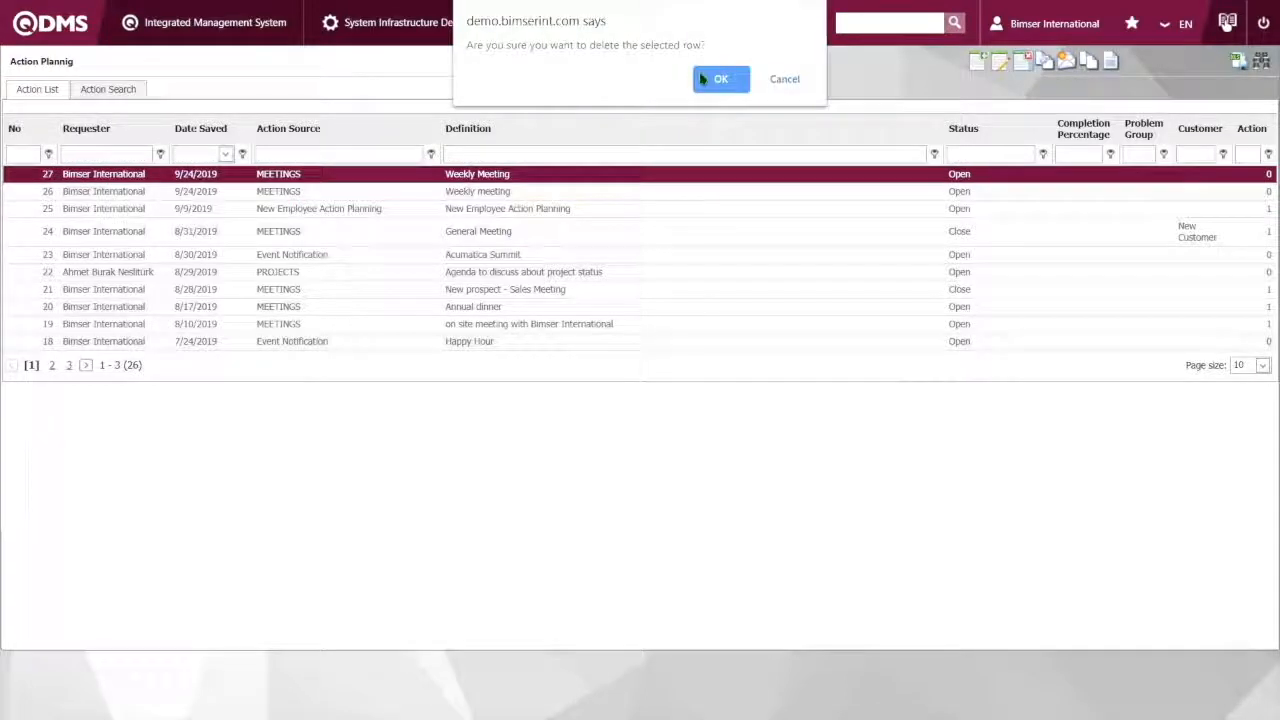
pyautogui.click(703, 79)
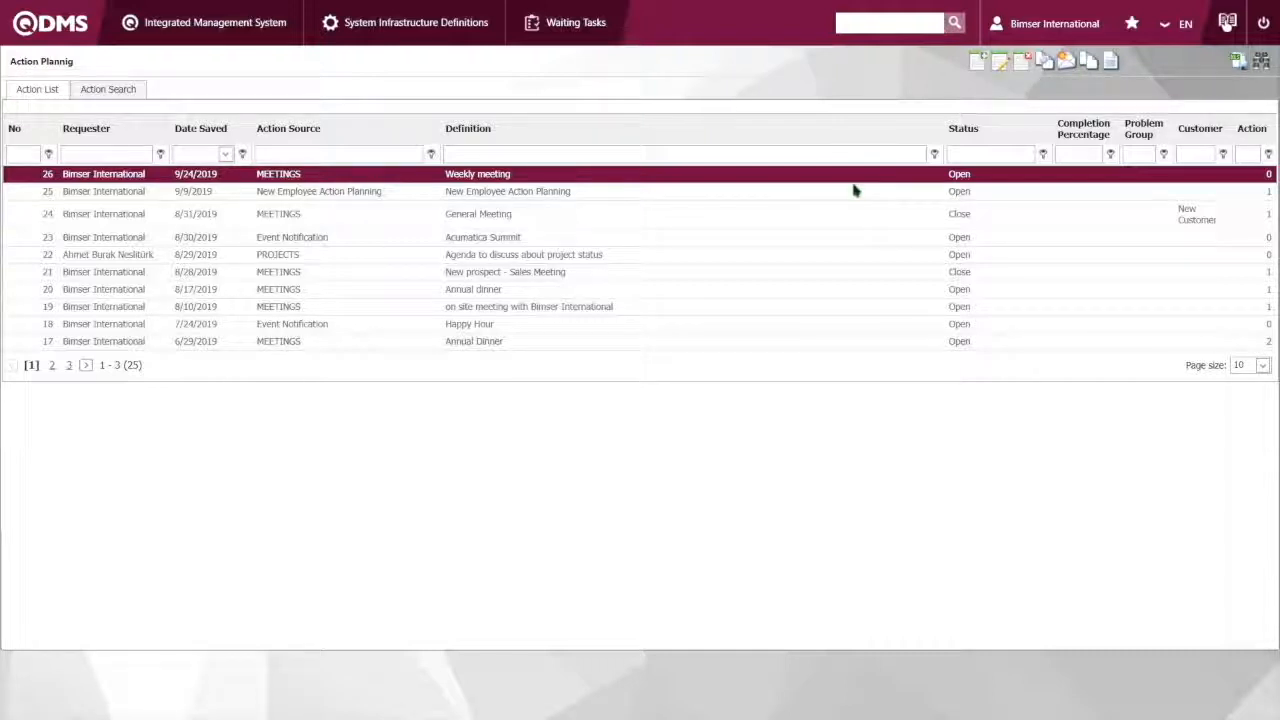
# Look through the functions of the Emergency Situations, Training Planning and Suggestion System modules
pyautogui.click(128, 35)
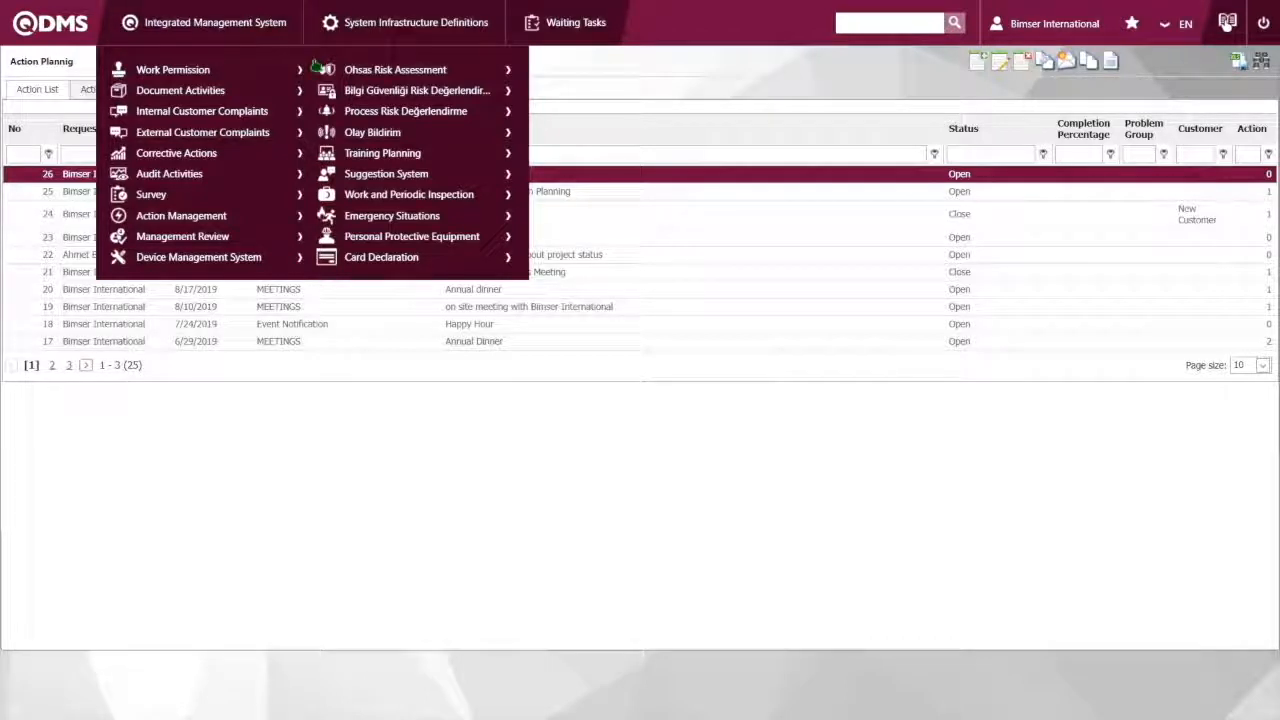
pyautogui.moveTo(410, 217)
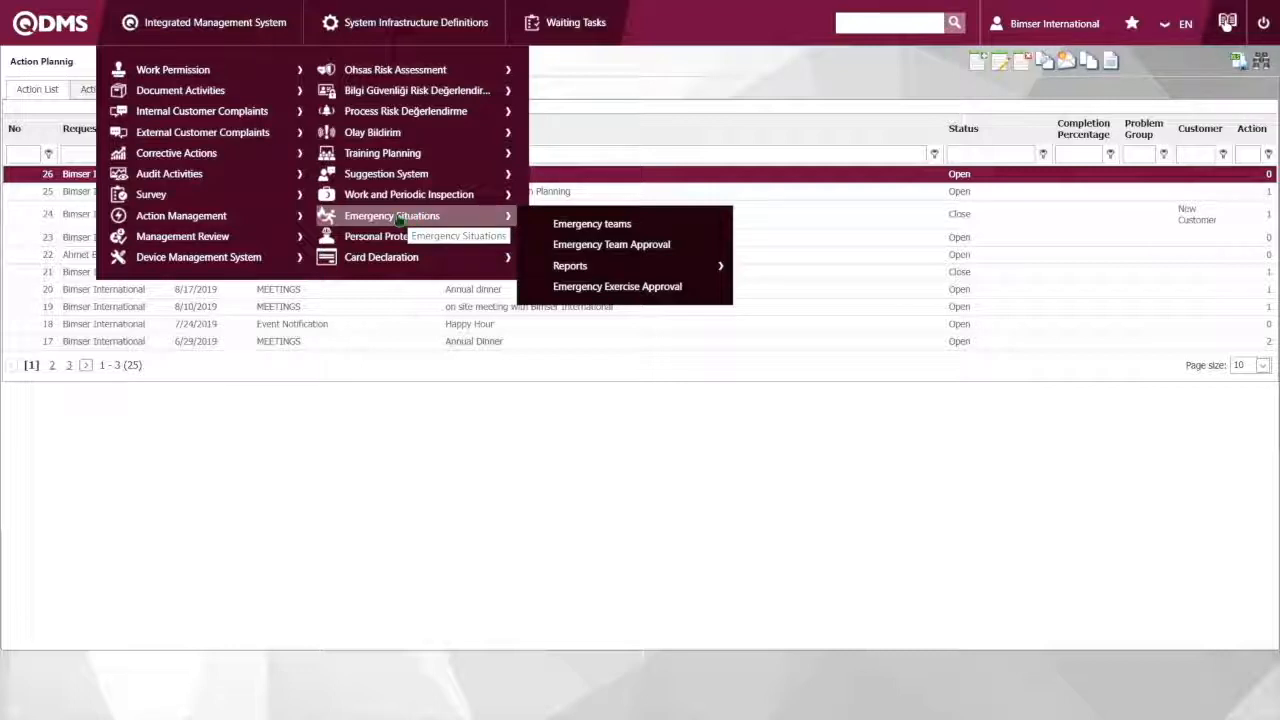
pyautogui.moveTo(425, 160)
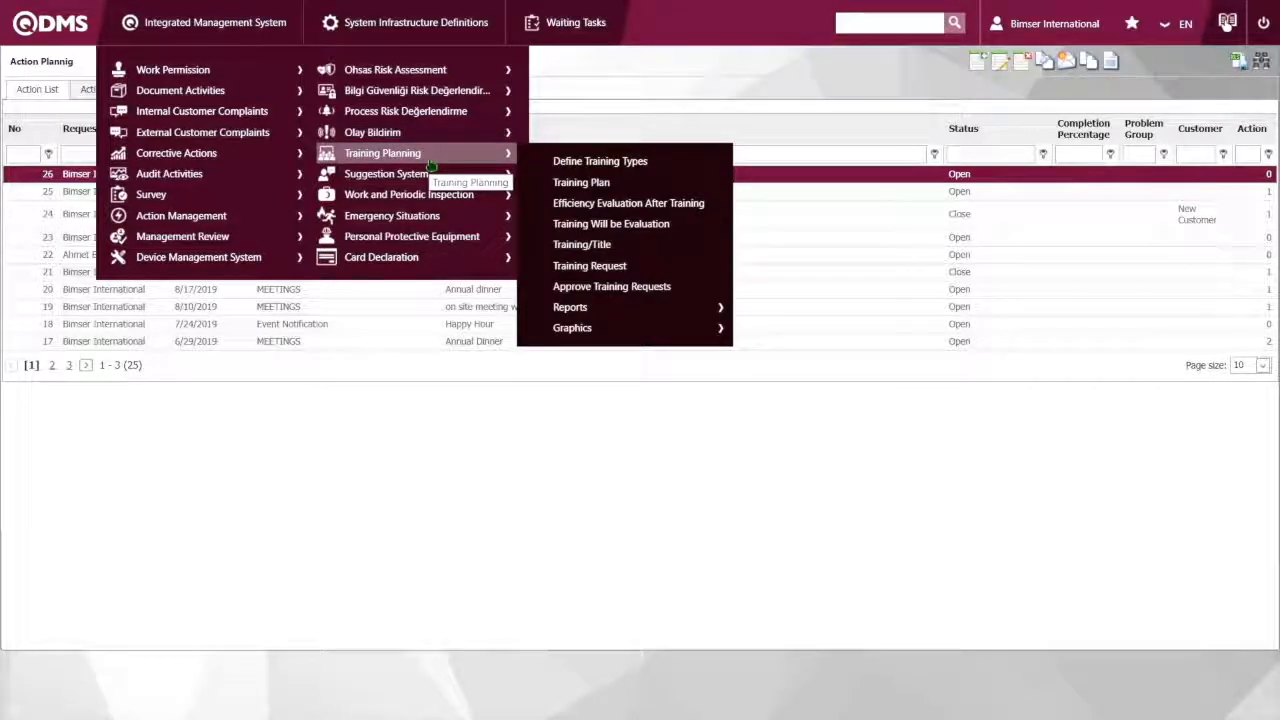
pyautogui.moveTo(334, 182)
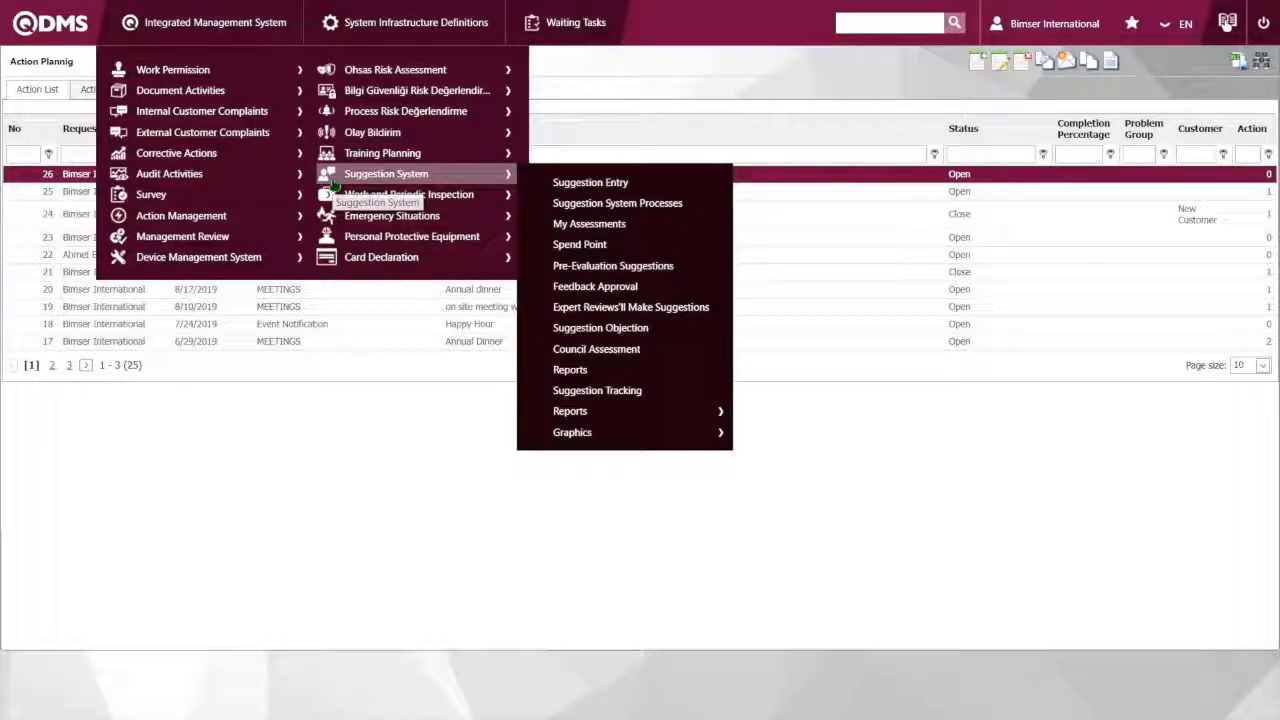